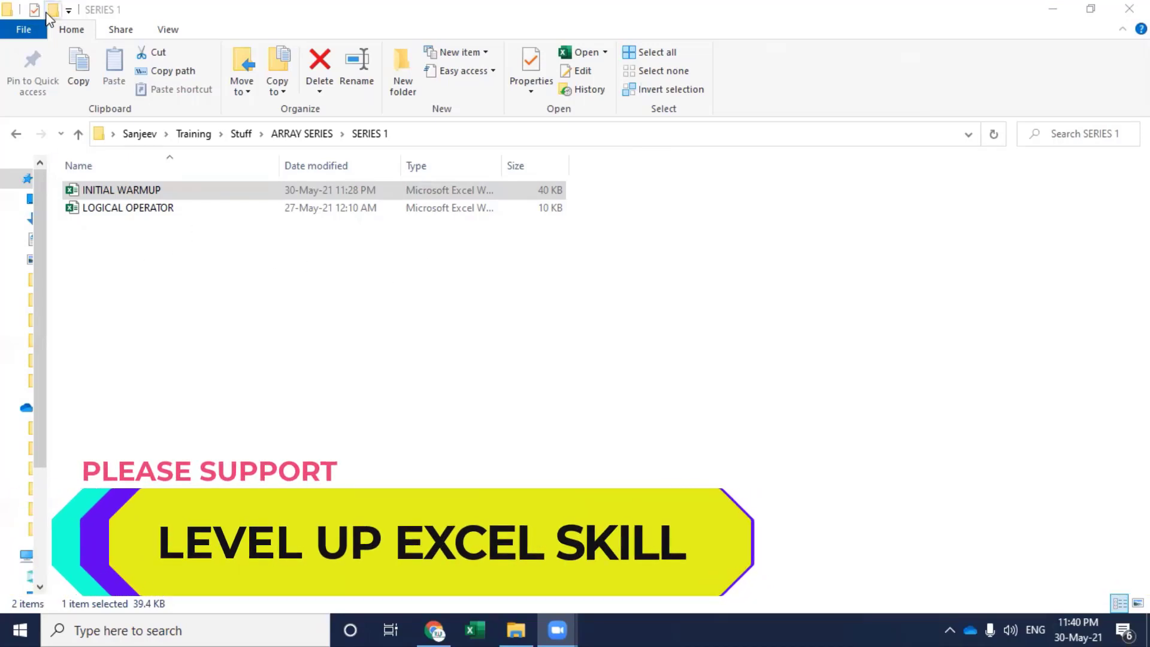
Open the LOGICAL OPERATOR workbook from the SERIES 1 folder in Excel.
double_click(139, 209)
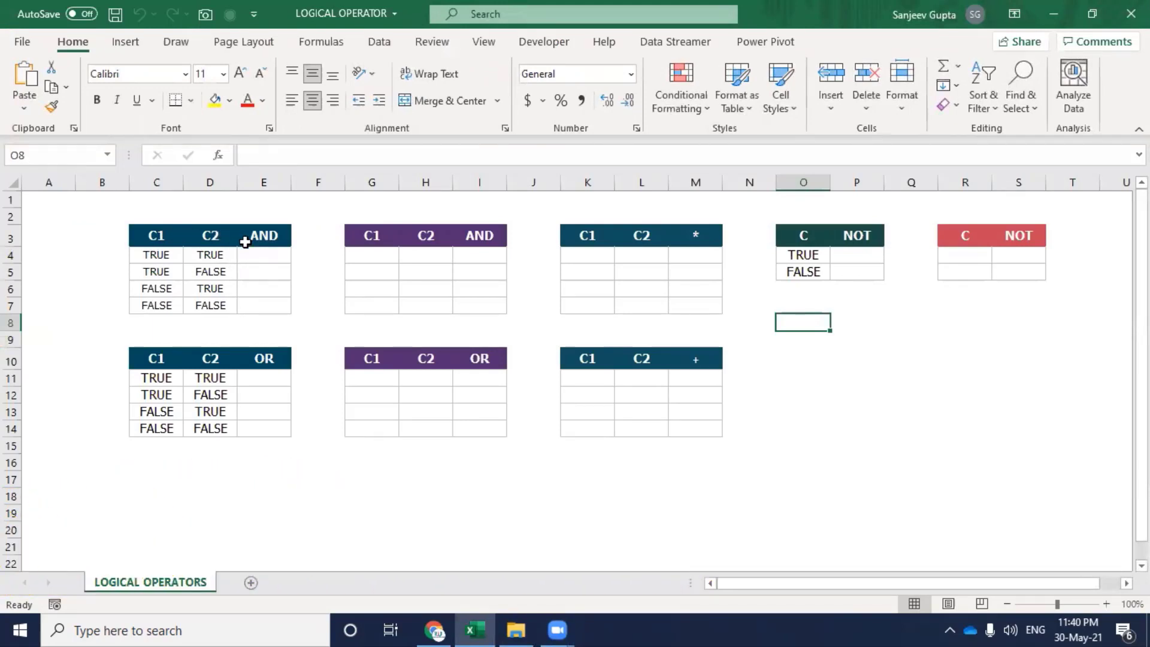
click(258, 252)
click(479, 251)
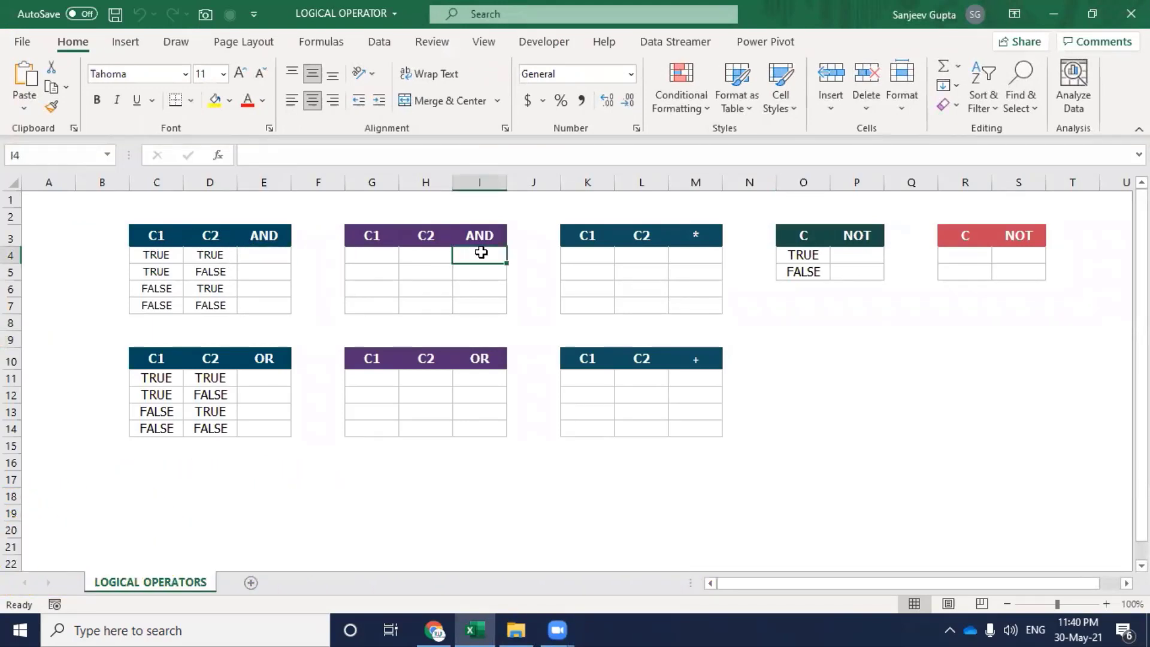
click(707, 239)
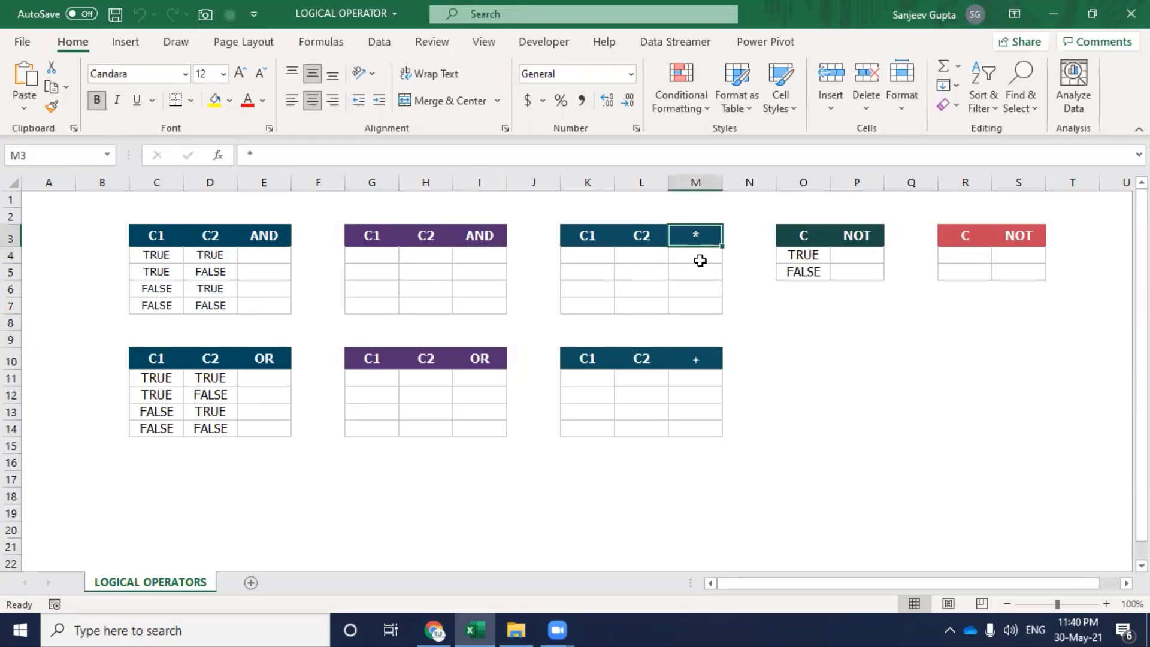
click(700, 261)
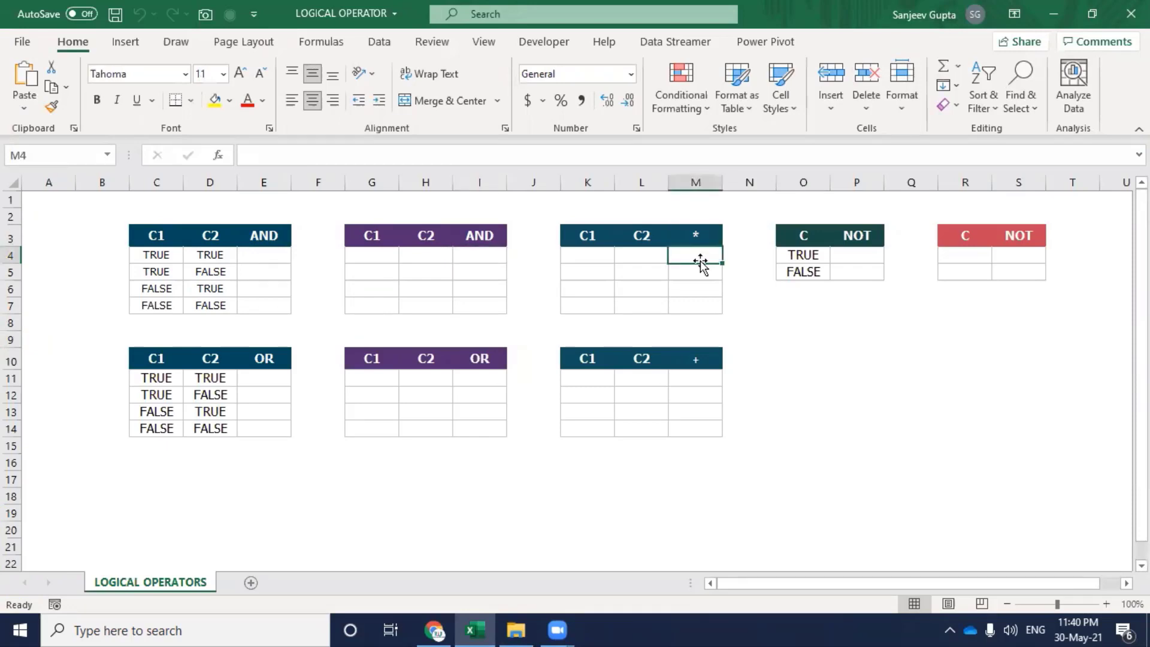
click(682, 211)
click(646, 200)
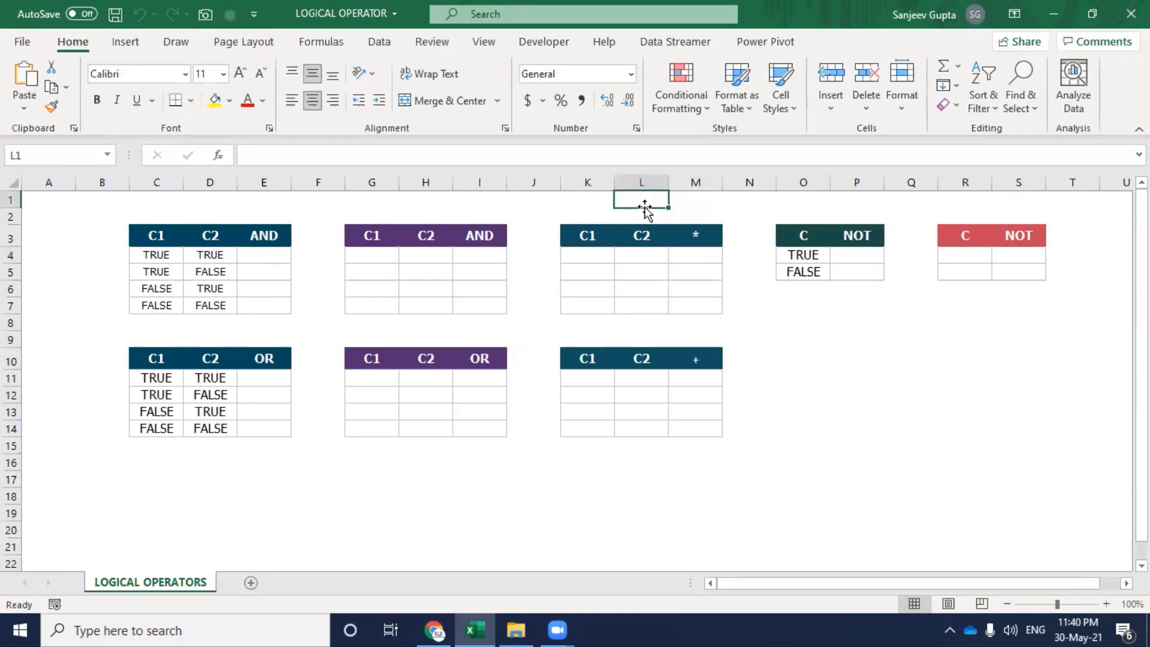
click(689, 235)
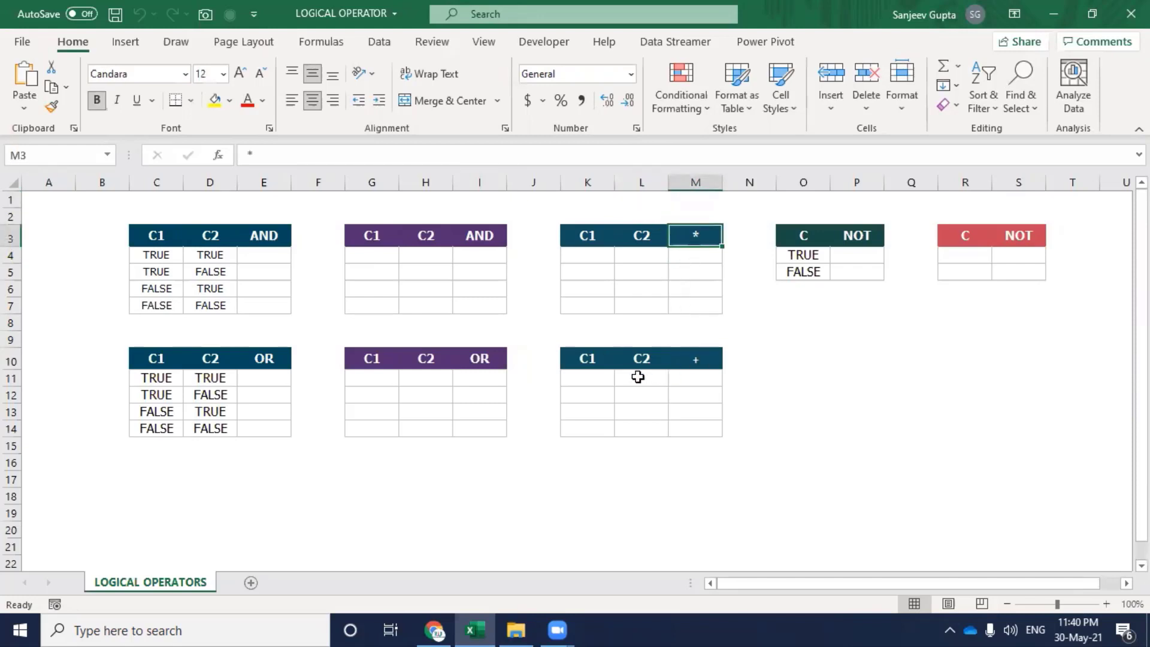
click(704, 363)
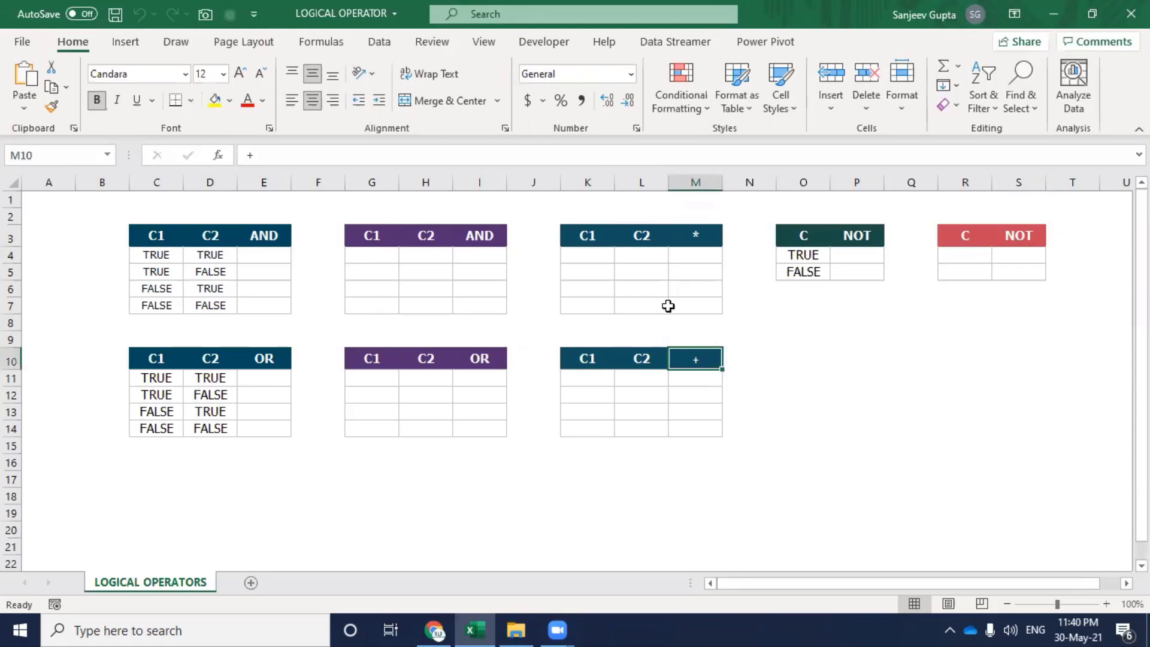
click(252, 255)
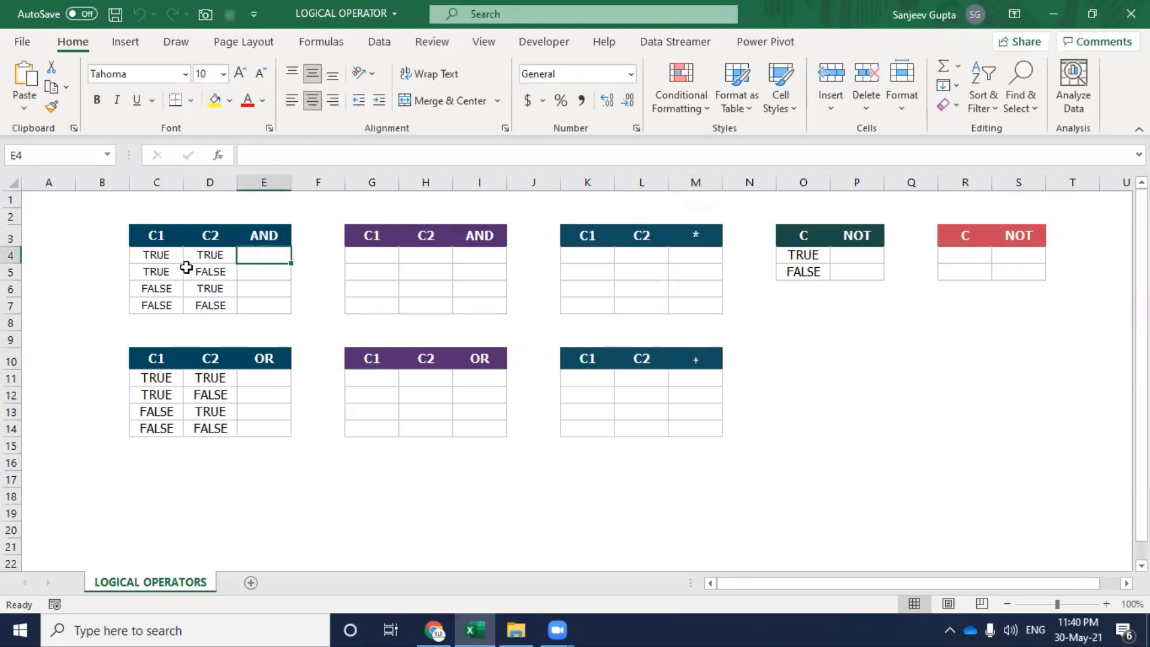
Enter =AND(C4,D4) in E4 of the first table, returning TRUE.
text(=an)
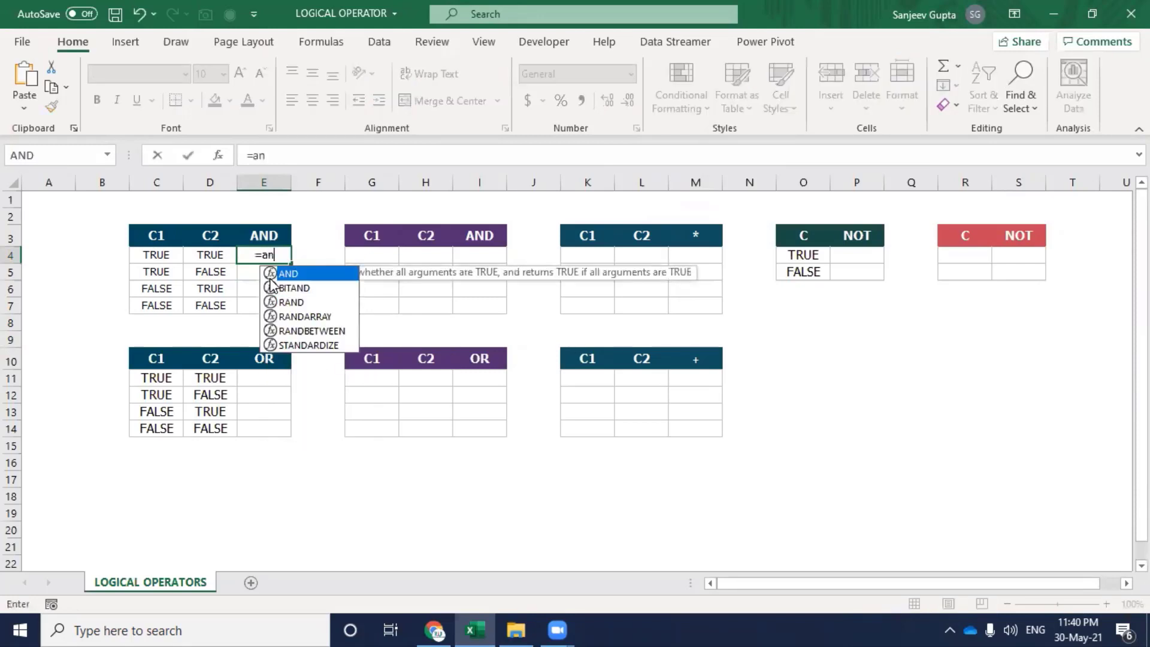
text(d)
key(Tab)
key(Left)
key(Left)
text(,)
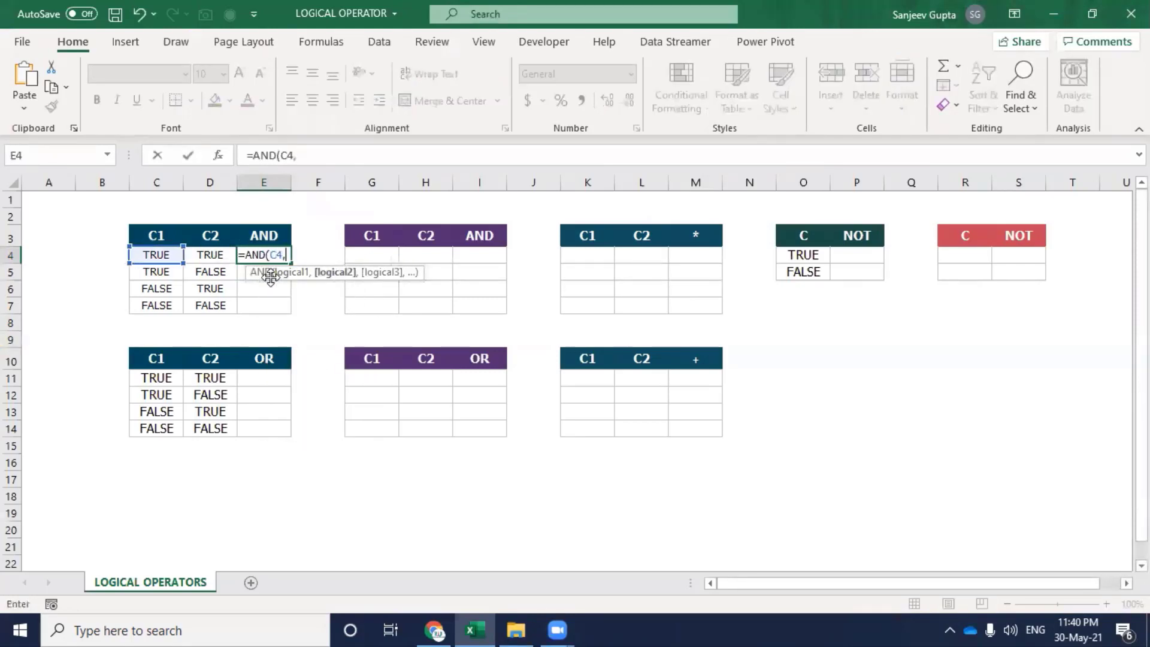
key(Left)
key(Return)
Fill the AND formula down through E5:E7, giving FALSE, FALSE, FALSE.
key(Left)
key(Right)
key(Down)
key(Down)
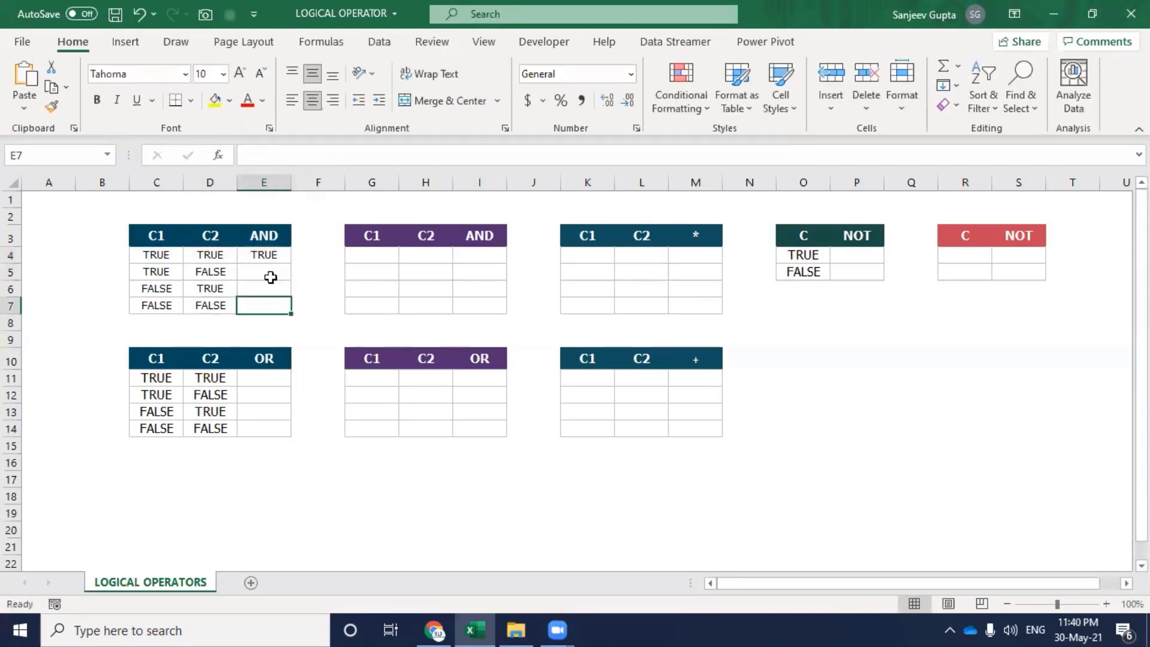
click(271, 277)
key(Left)
key(Left)
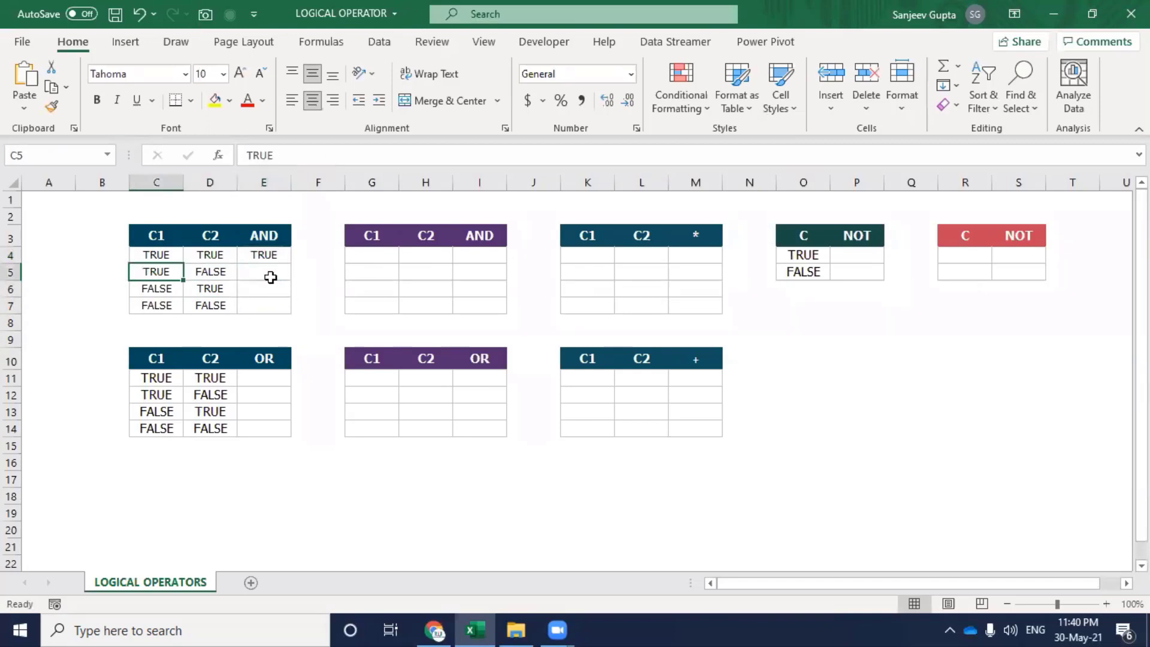
key(Right)
key(Right)
key(ctrl+d)
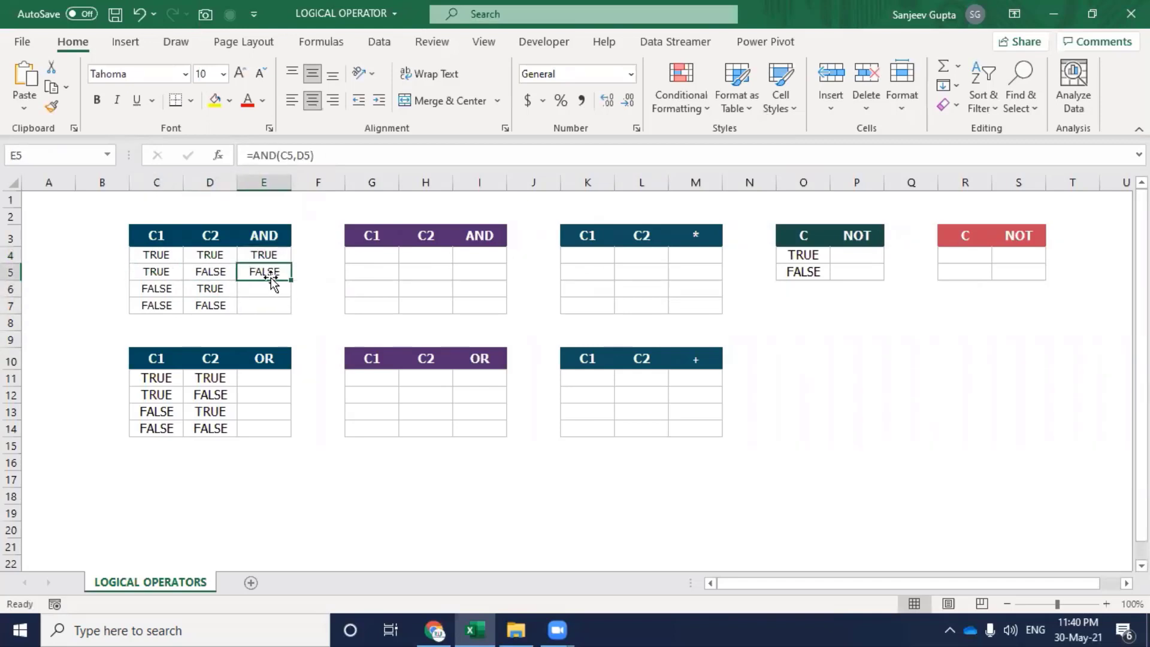
key(Down)
key(ctrl+d)
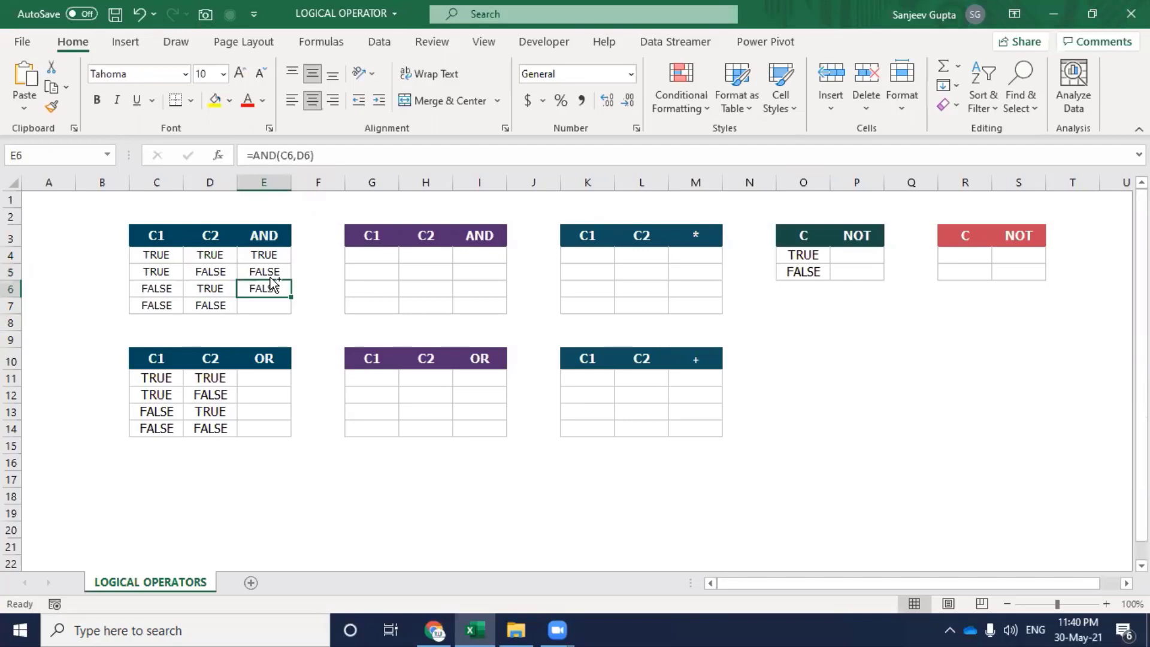
key(Down)
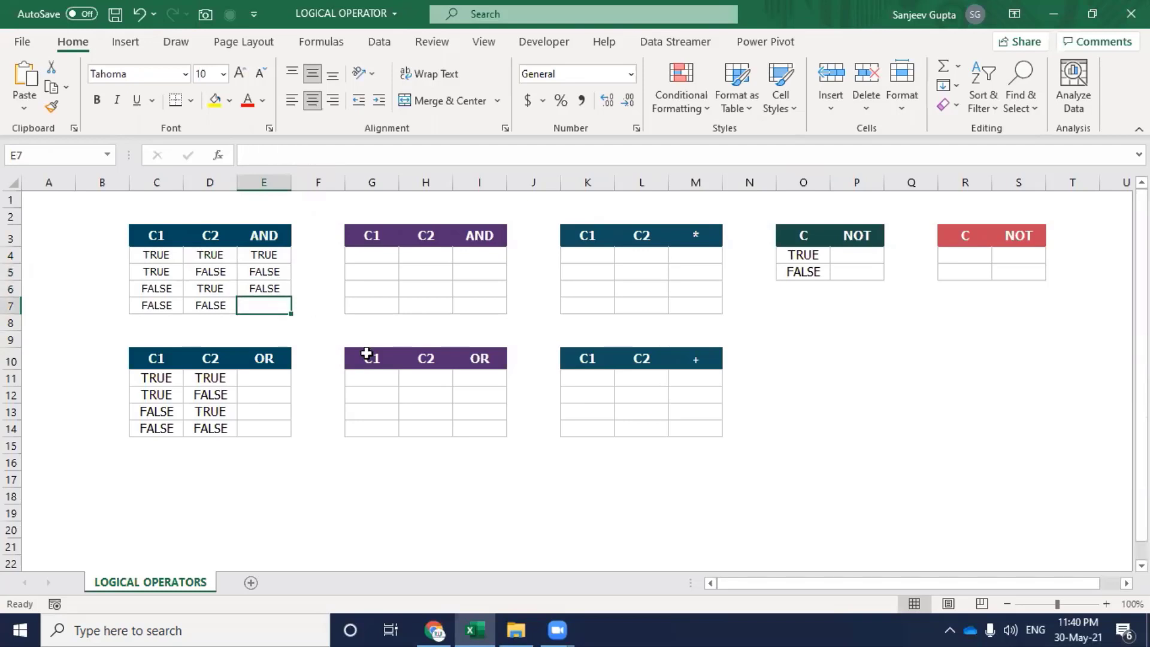
key(ctrl+d)
key(Right)
key(Up)
key(Up)
Type demo values 1 and 0 into F2:F3, then clear them again.
key(Up)
key(Up)
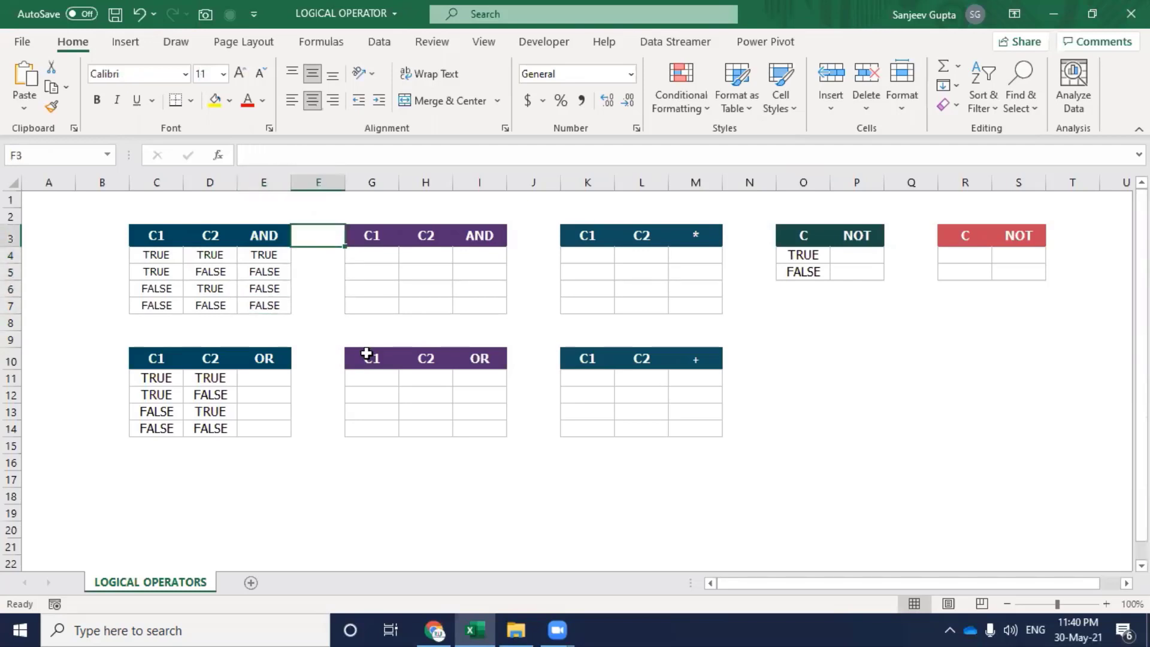
key(Up)
text(1)
key(Return)
text(0)
key(Return)
key(Up)
key(shift+Up)
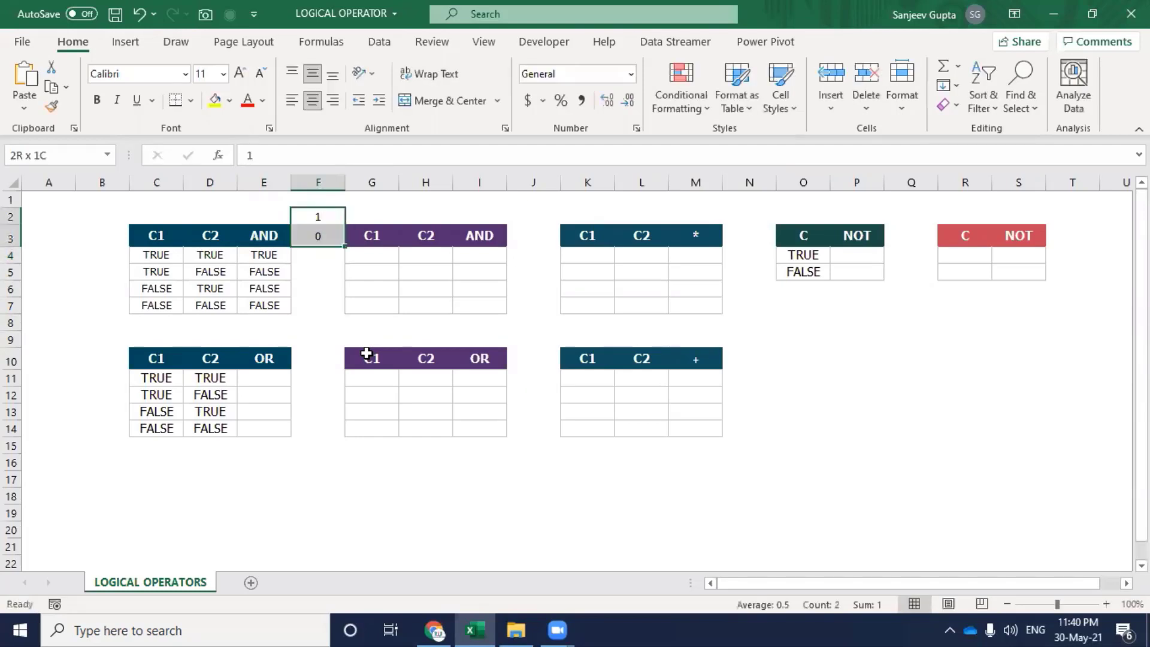
key(Delete)
key(shift+Down)
Enter array formulas {=--C4} in G4 and {=--D4} in H4.
key(Right)
key(Down)
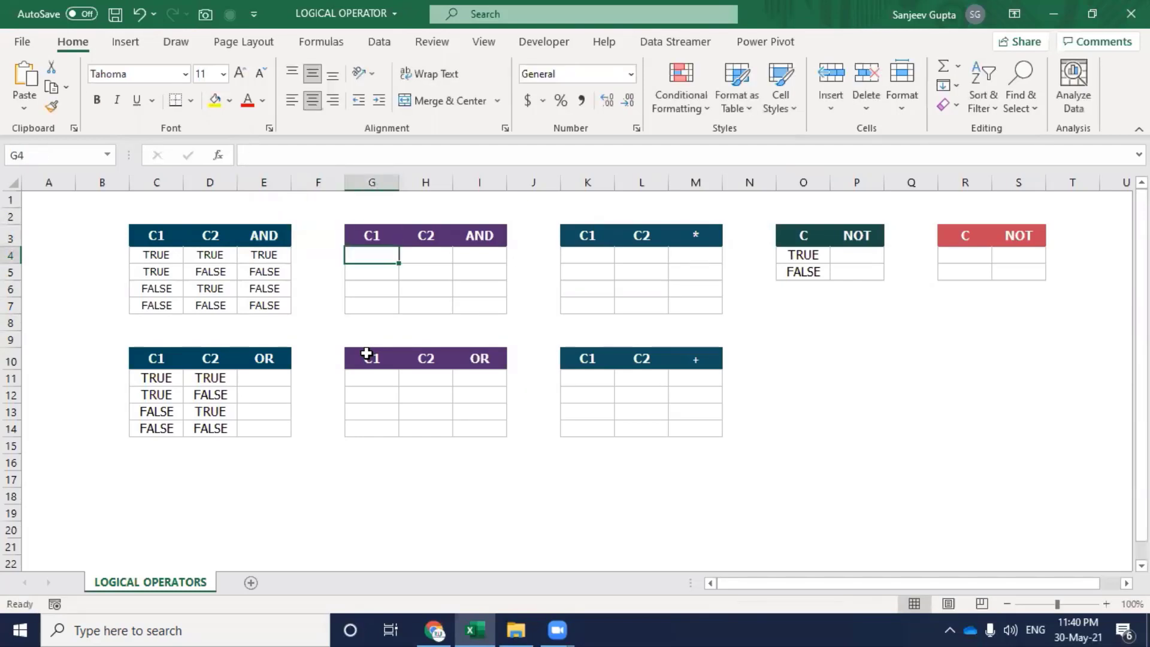
text(=--)
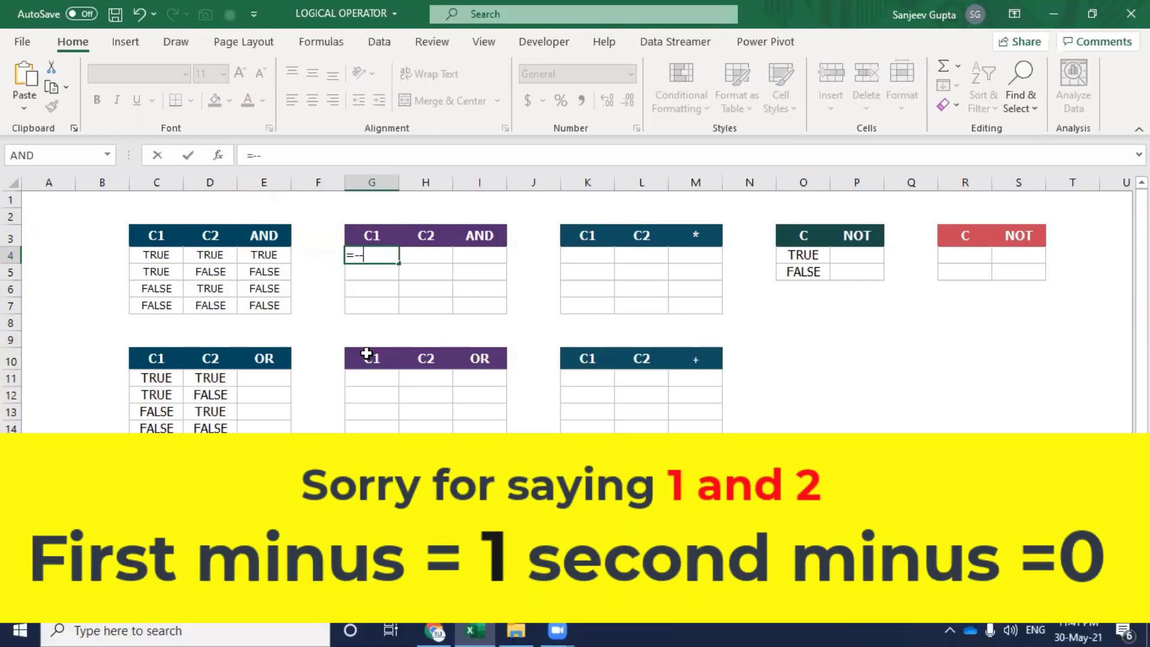
key(Left)
key(Left)
key(Left)
key(Left)
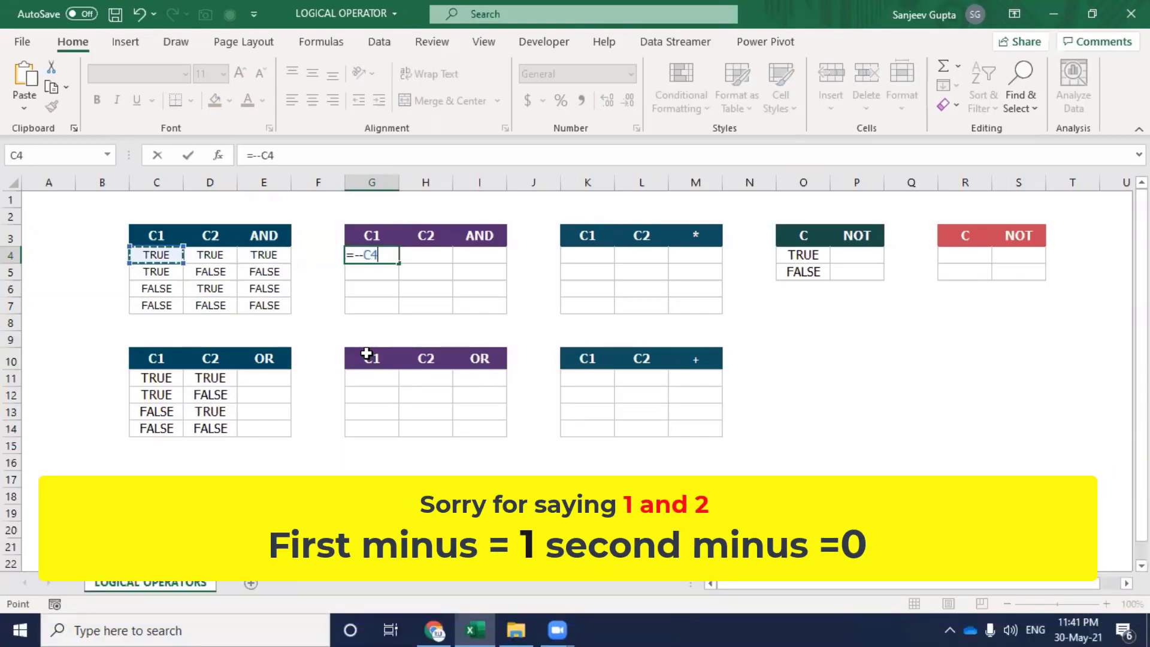
key(ctrl+shift+Return)
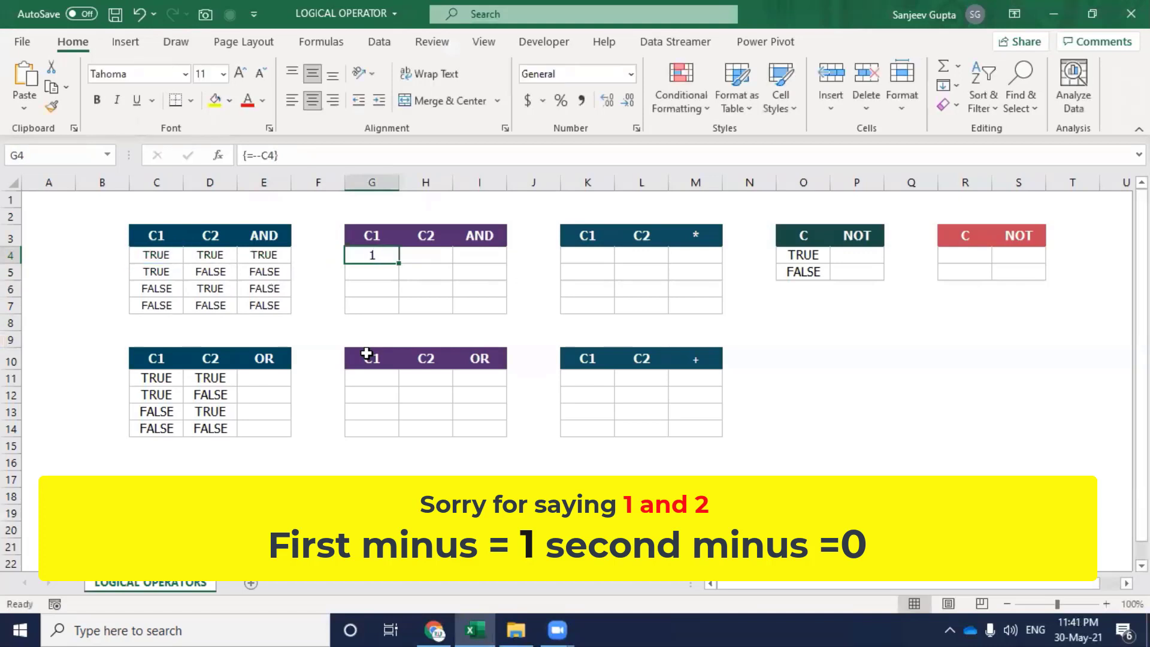
key(Right)
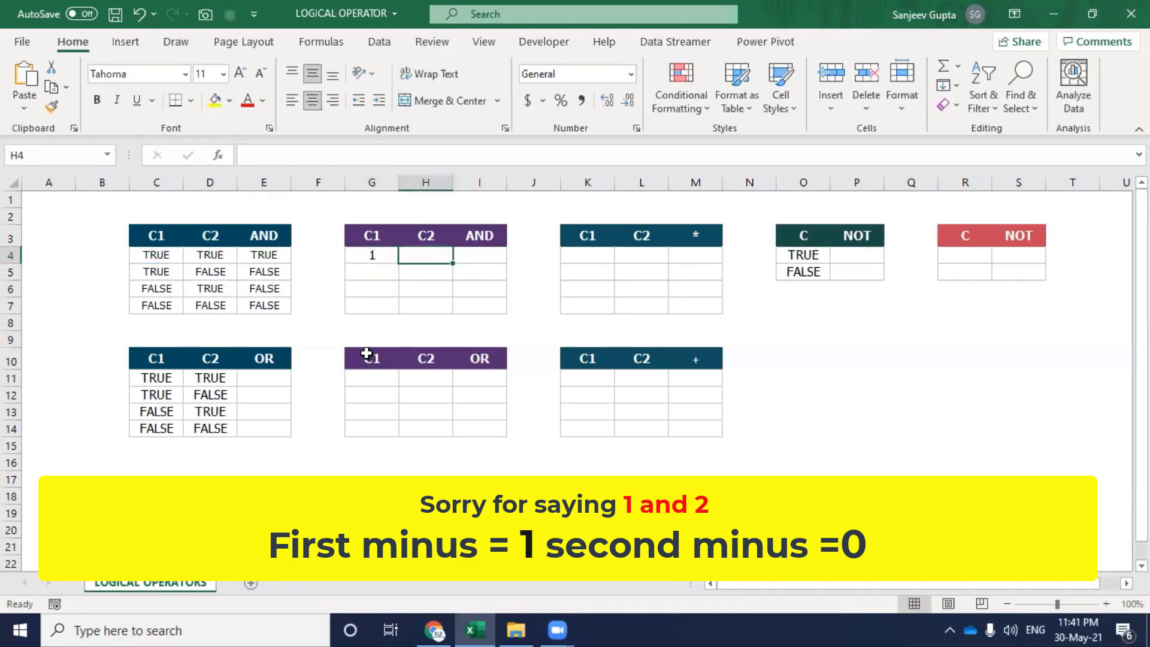
text(=)
key(Left)
key(Left)
key(Left)
key(Left)
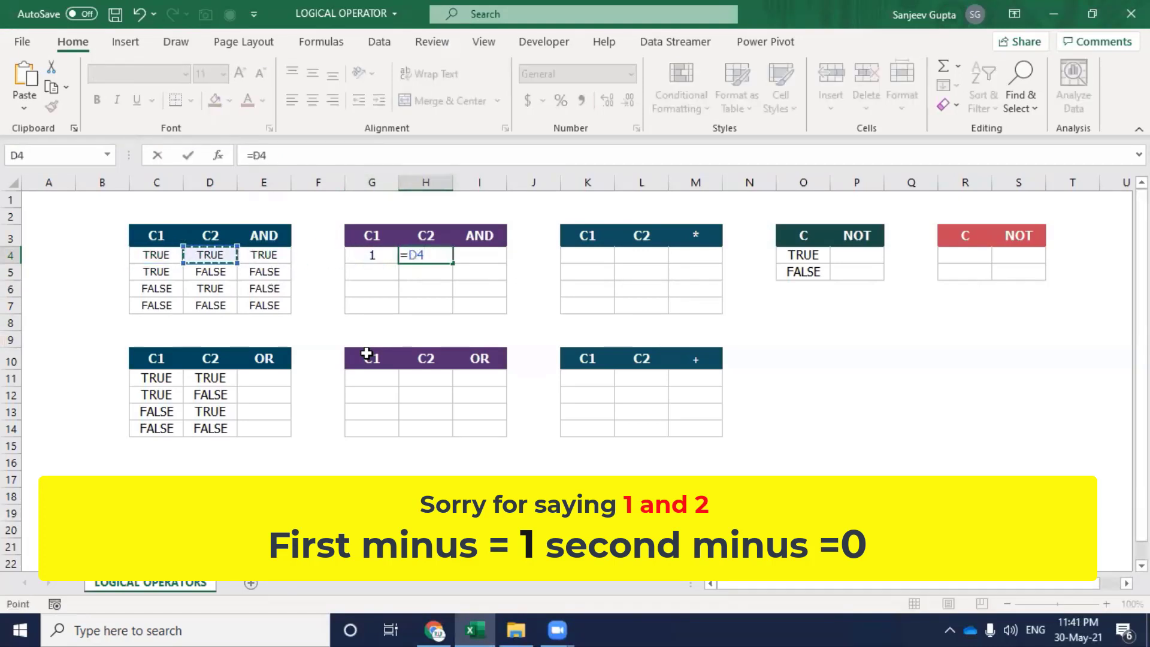
key(F2)
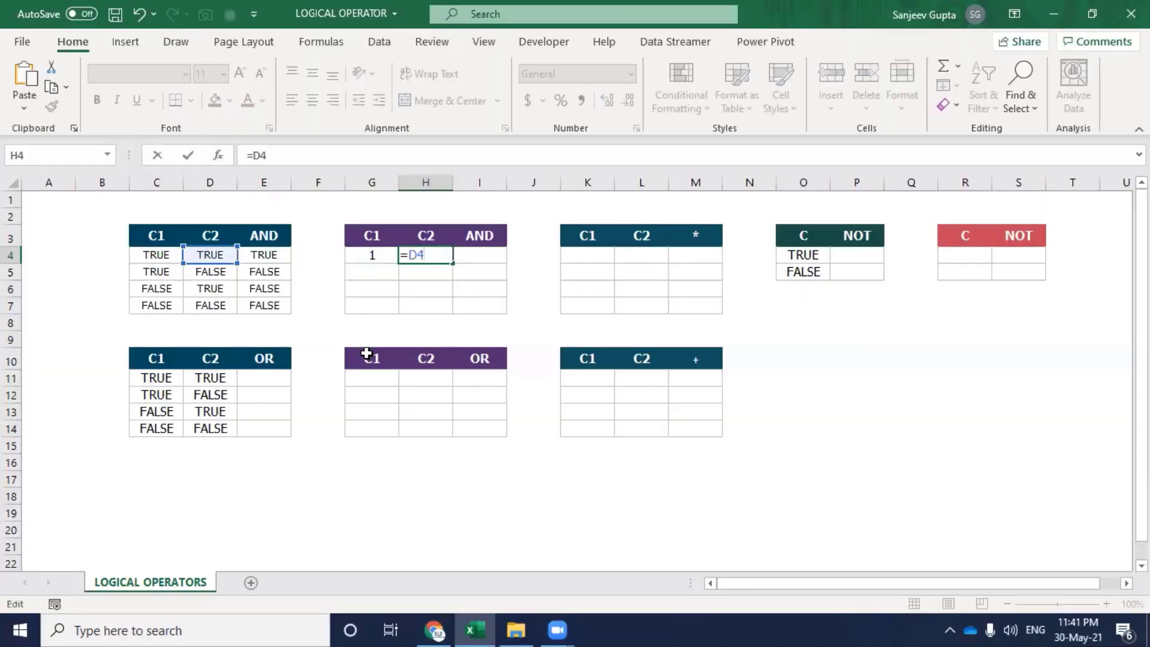
text(-)
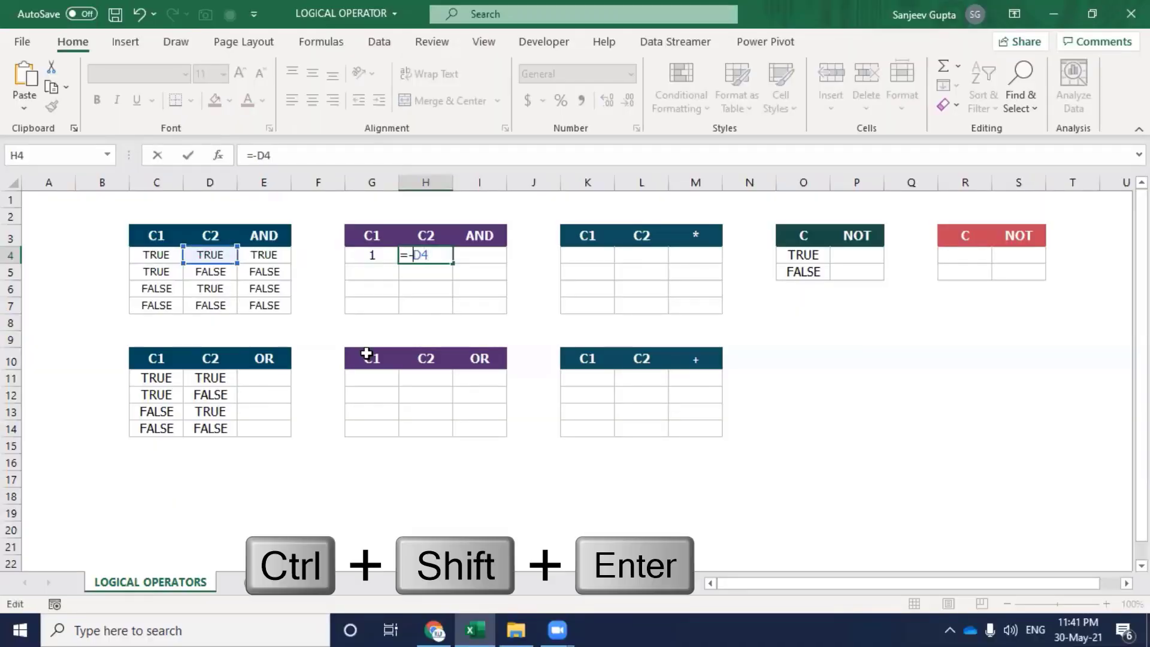
text(-)
key(ctrl+shift+Return)
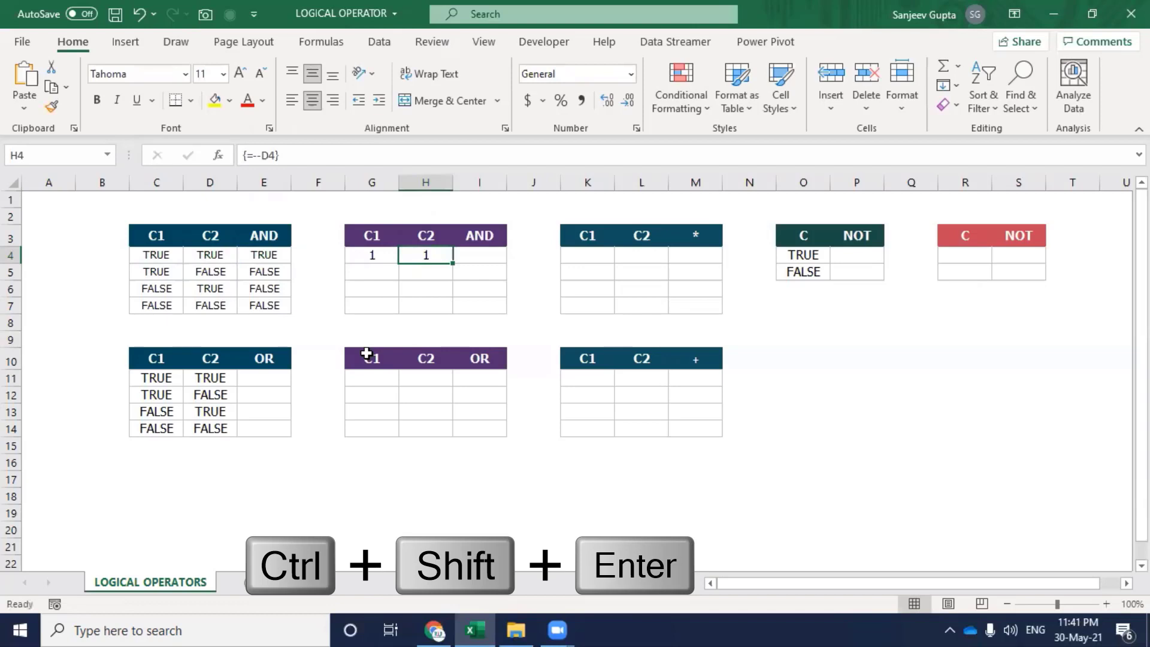
Fill the G4:H4 formulas down to row 7, giving 1,1,0,0 and 1,0,1,0.
key(Left)
key(Left)
key(Left)
key(Left)
key(Right)
key(Right)
key(Right)
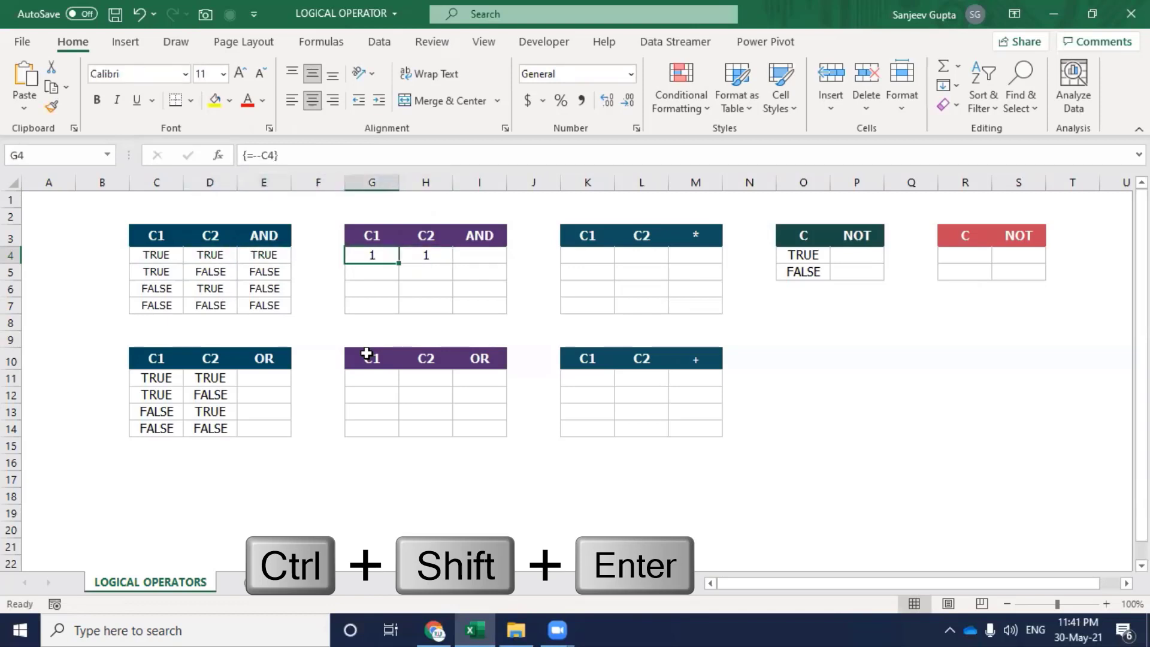
key(shift+Right)
key(shift+Down)
key(shift+Down)
key(shift+Down)
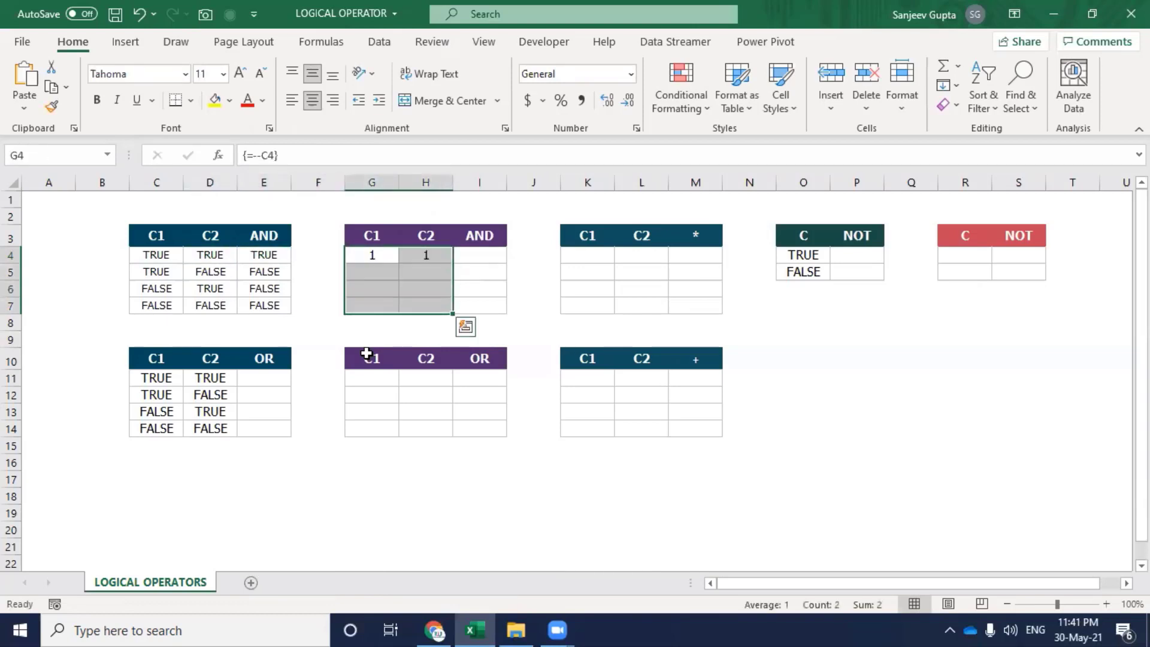
key(ctrl+d)
key(Down)
key(Down)
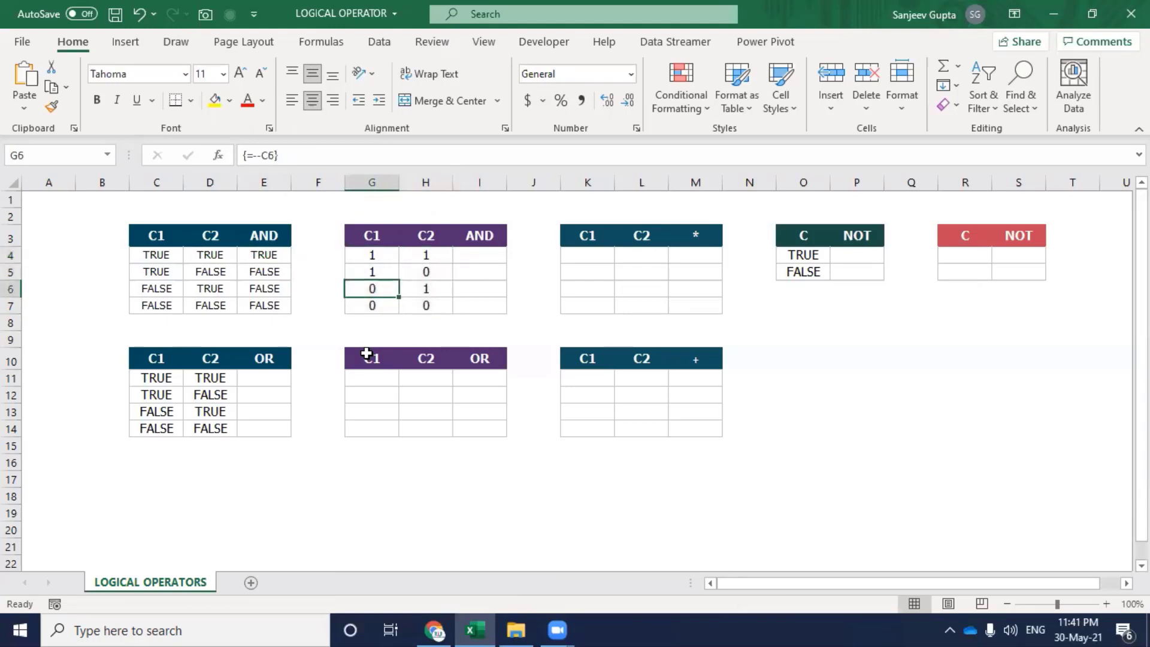
key(Up)
key(Right)
key(Up)
key(Right)
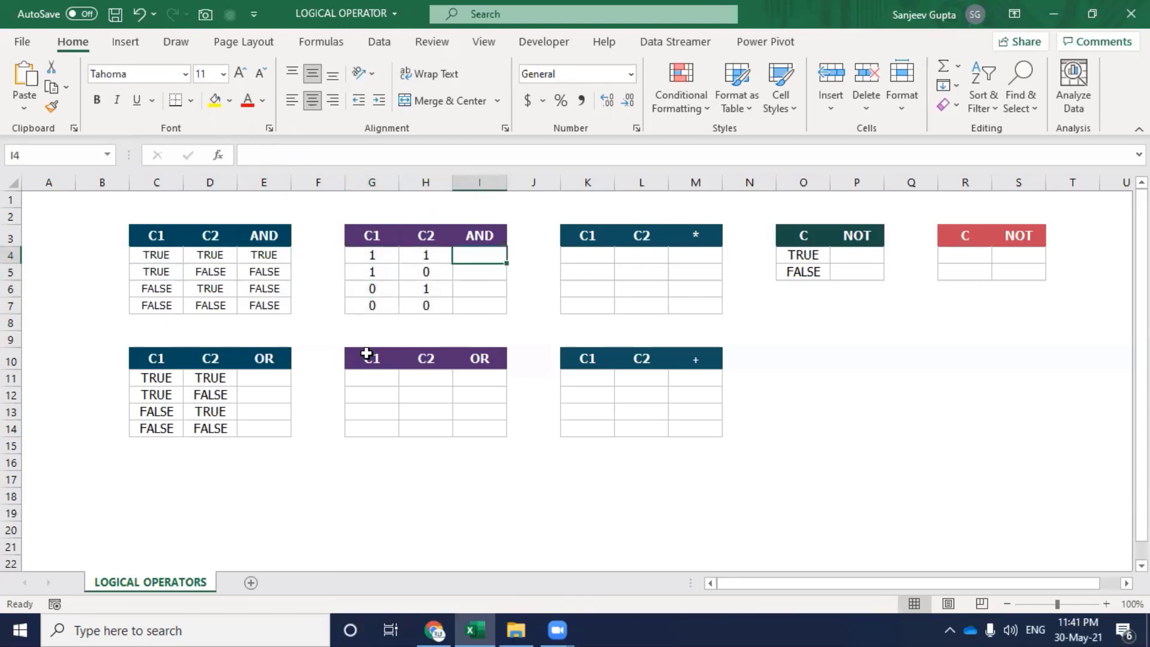
Enter {=--AND(G4,H4)} as an array formula in I4.
text(=--)
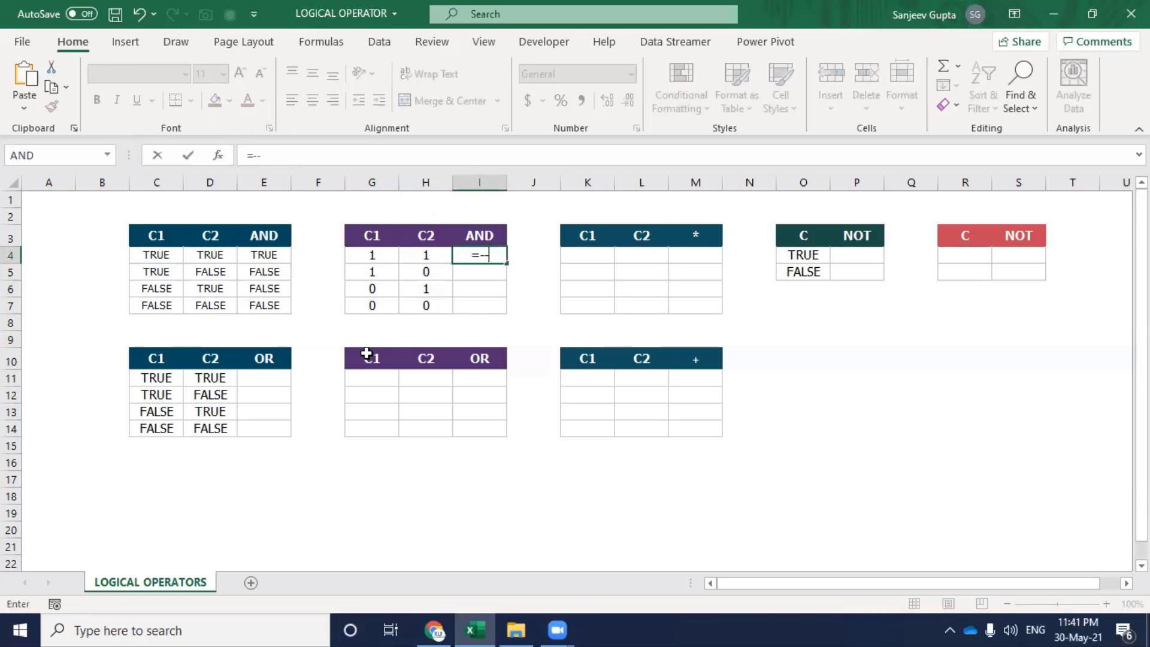
text(and()
key(Left)
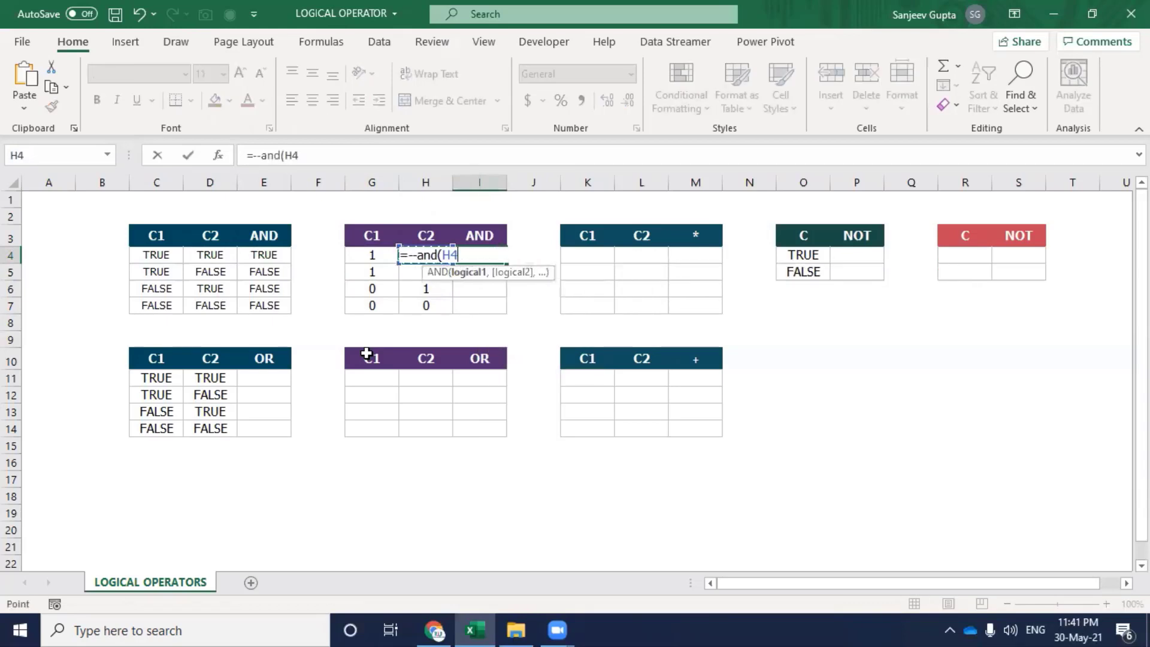
key(Left)
text(,)
key(Left)
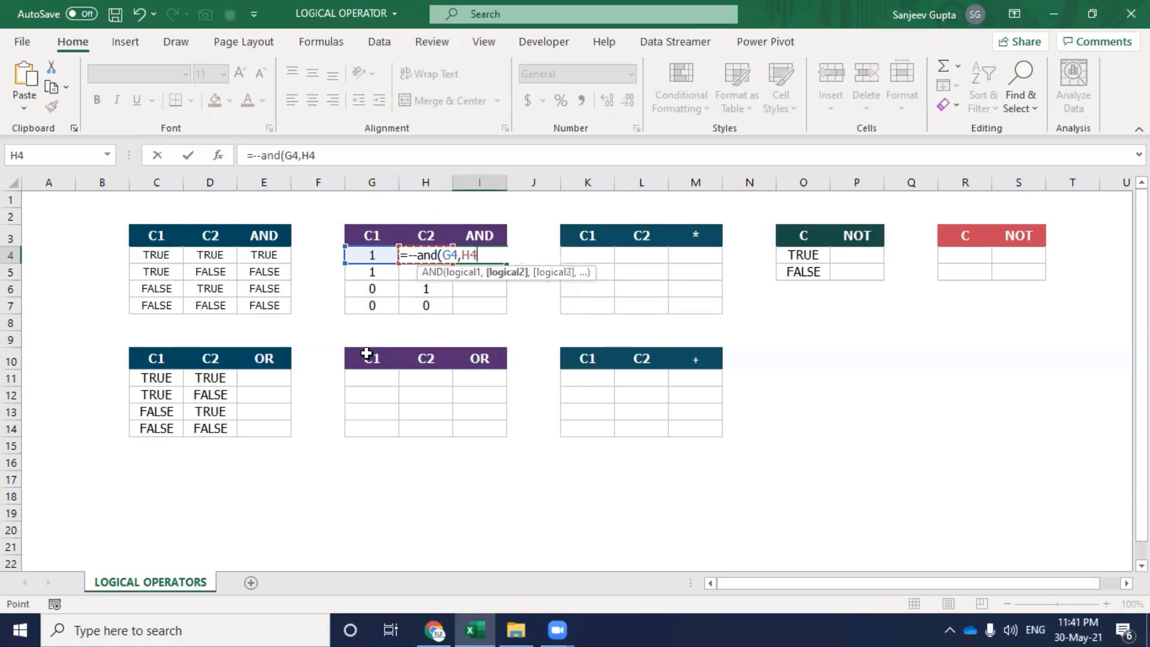
text())
key(ctrl+shift+Return)
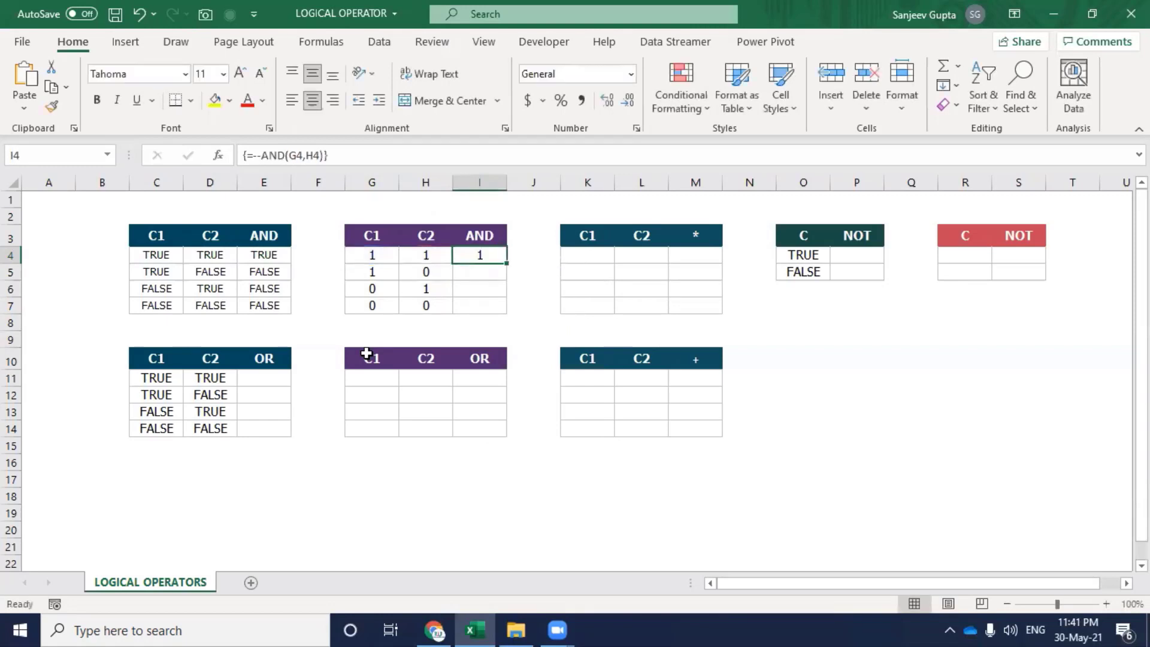
Fill the --AND formula down through I5:I7.
key(Down)
key(ctrl+d)
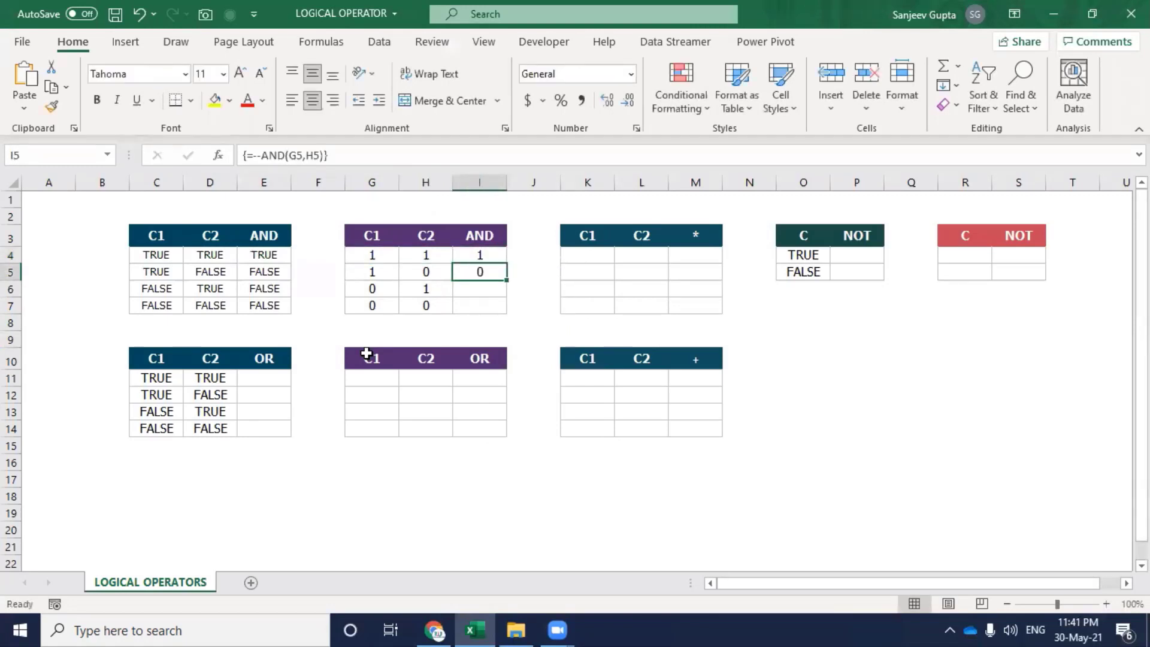
key(Down)
key(ctrl+d)
key(Down)
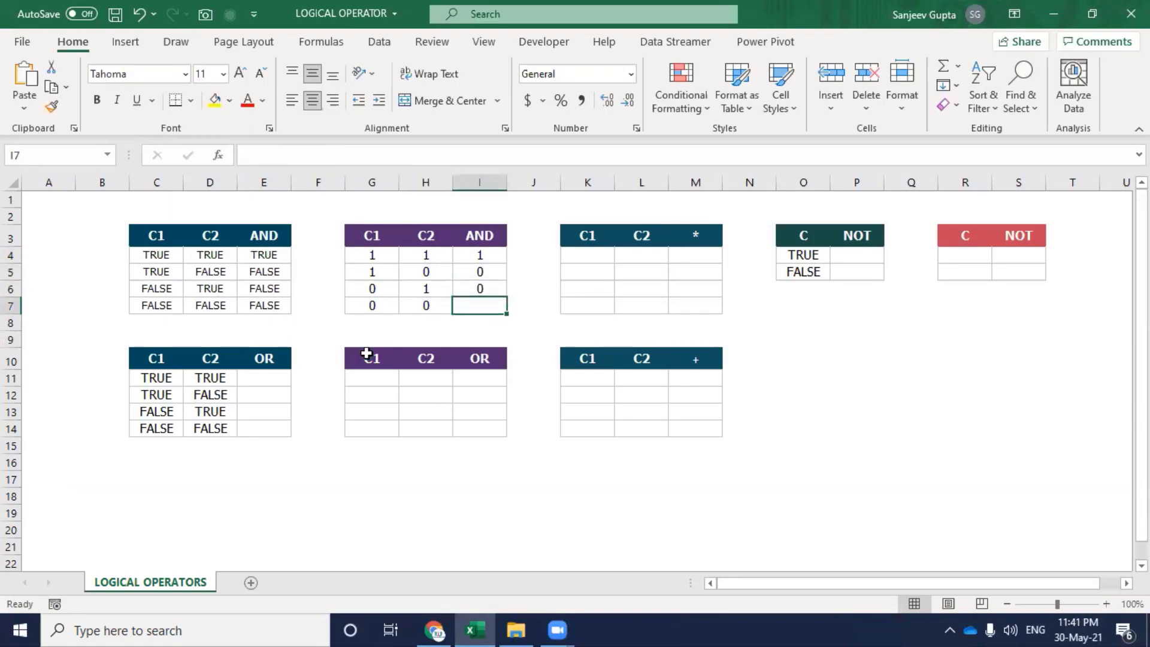
key(ctrl+d)
Set row 7's C1 and C2 values G7:H7 to 1, making the AND column 1,0,0,1.
key(Left)
key(Left)
key(shift+Right)
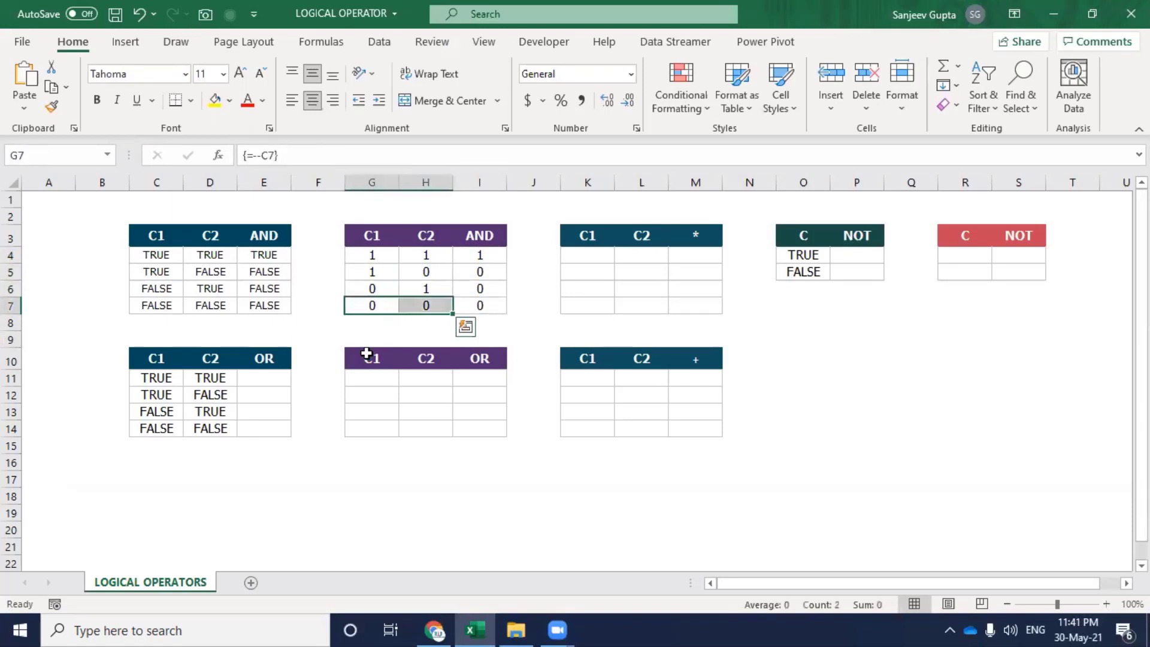
text(1)
key(ctrl+Return)
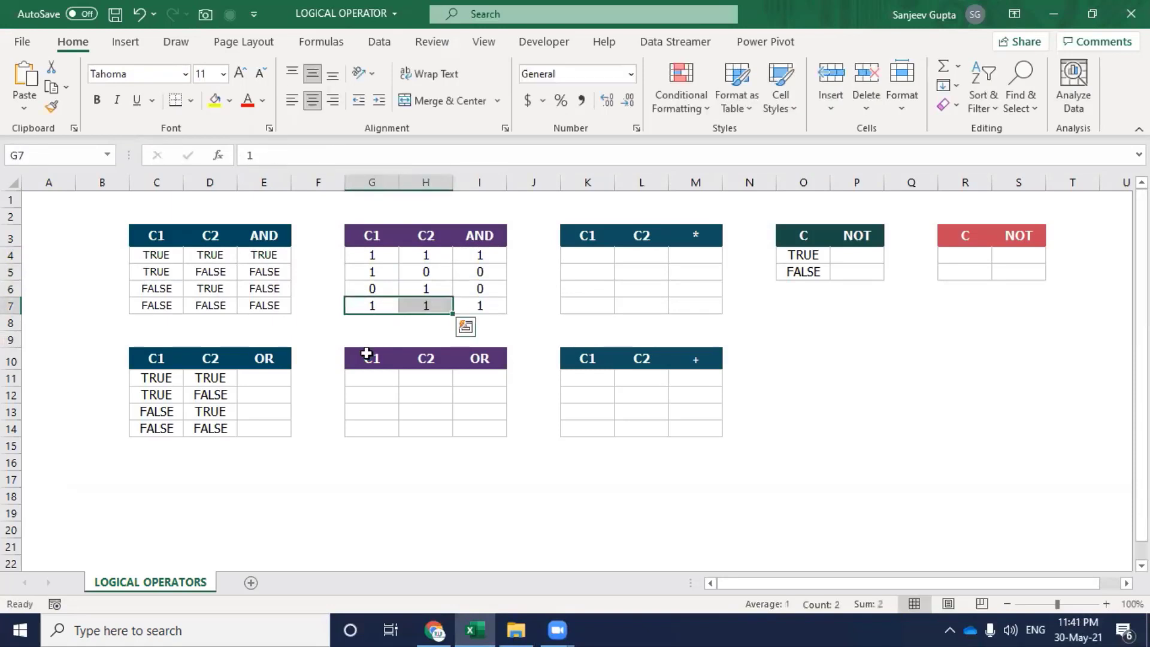
key(Right)
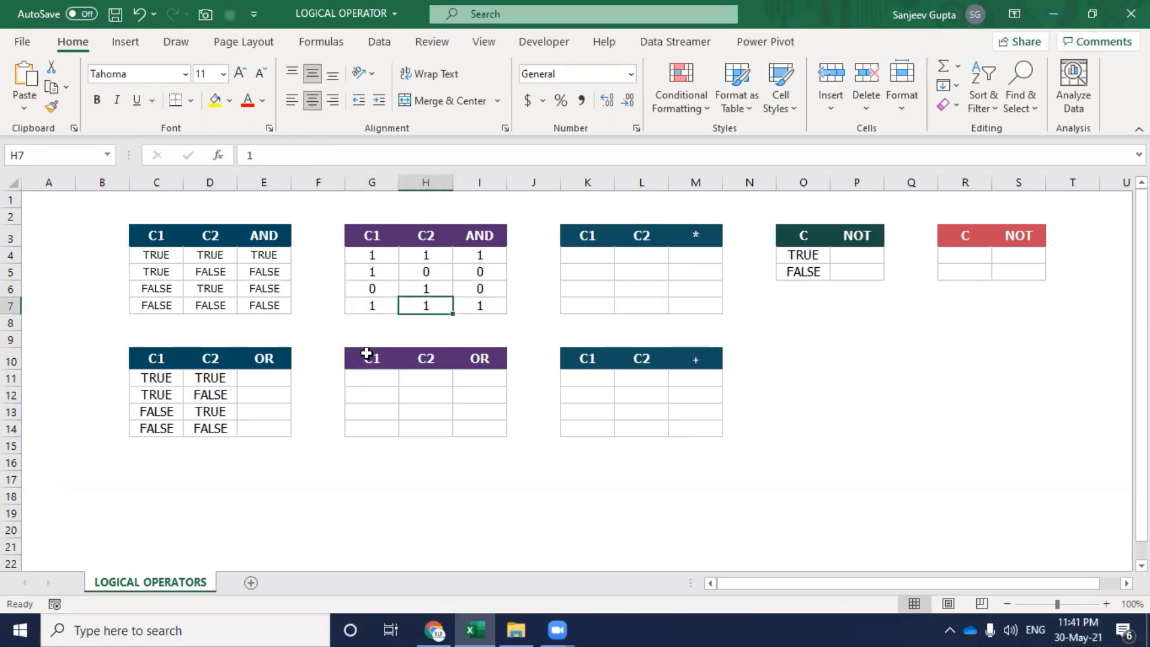
key(Left)
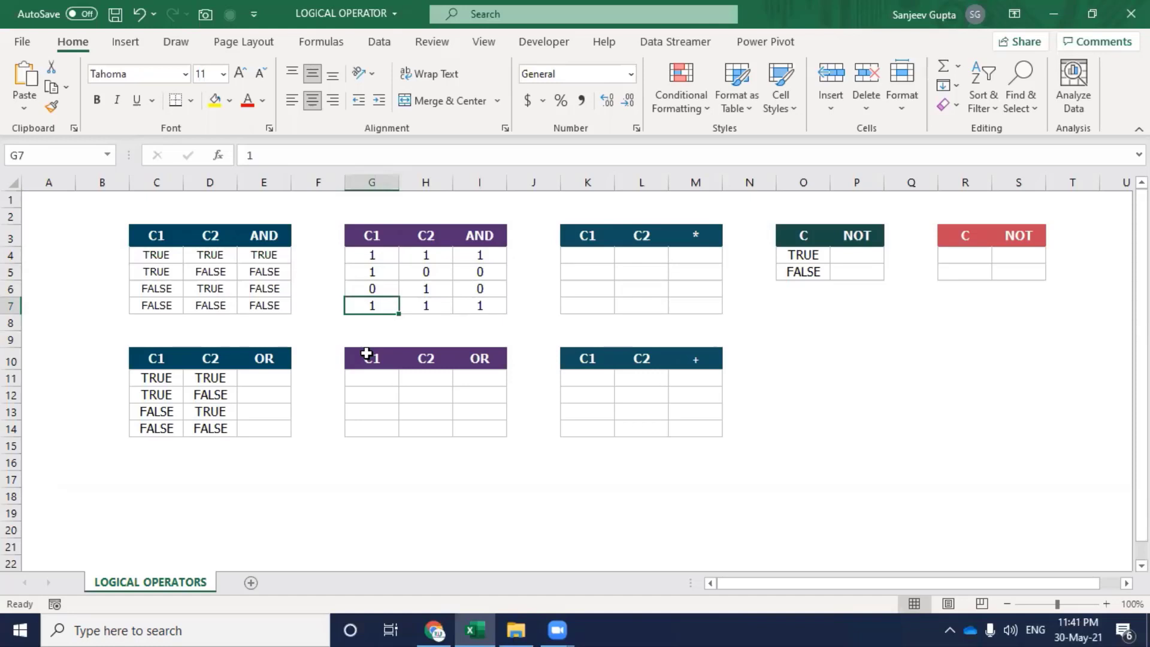
key(Up)
key(Up)
key(Up)
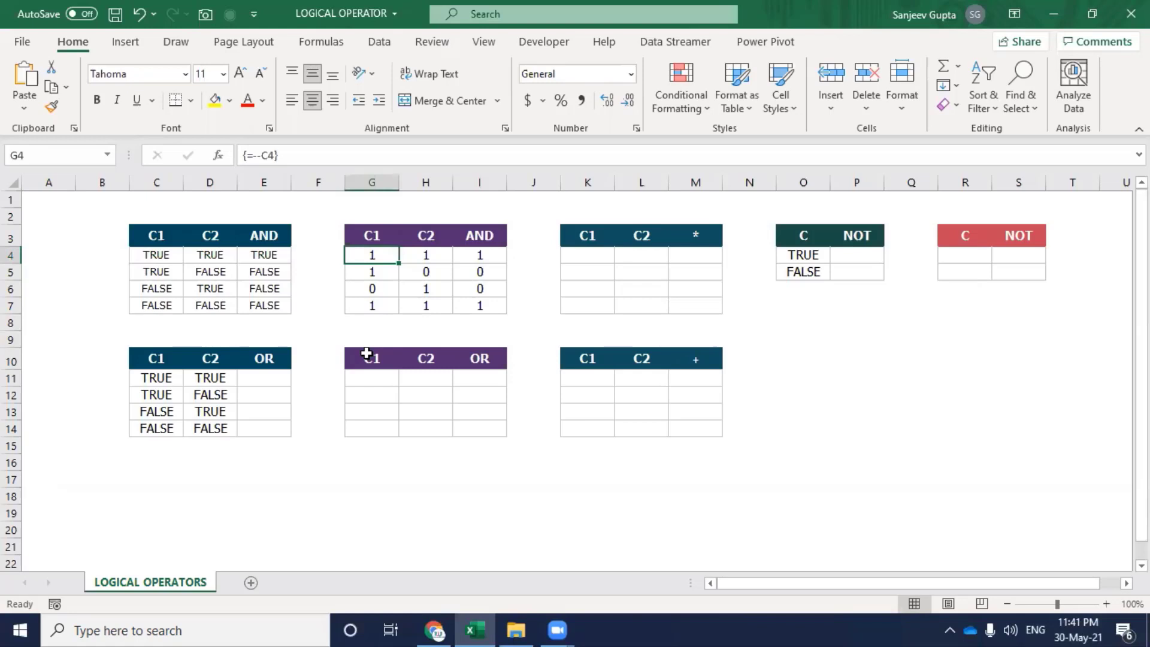
key(Right)
key(Right)
key(Right)
key(Right)
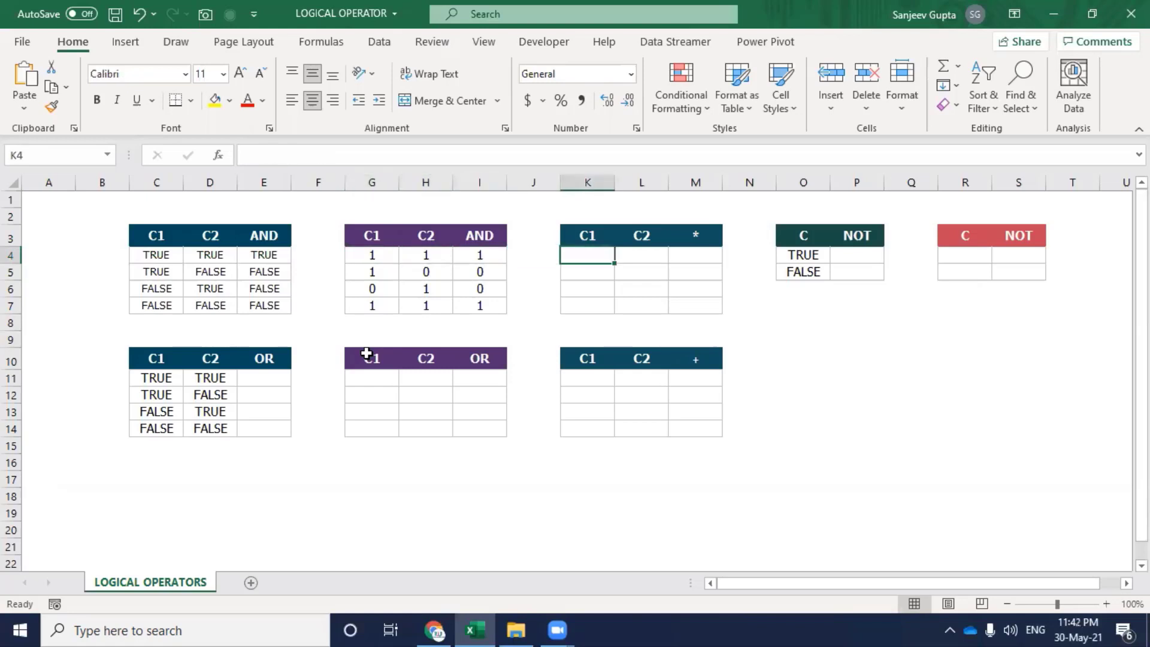
key(Right)
key(Right)
key(Right)
key(Down)
key(Down)
key(Down)
key(Down)
key(Down)
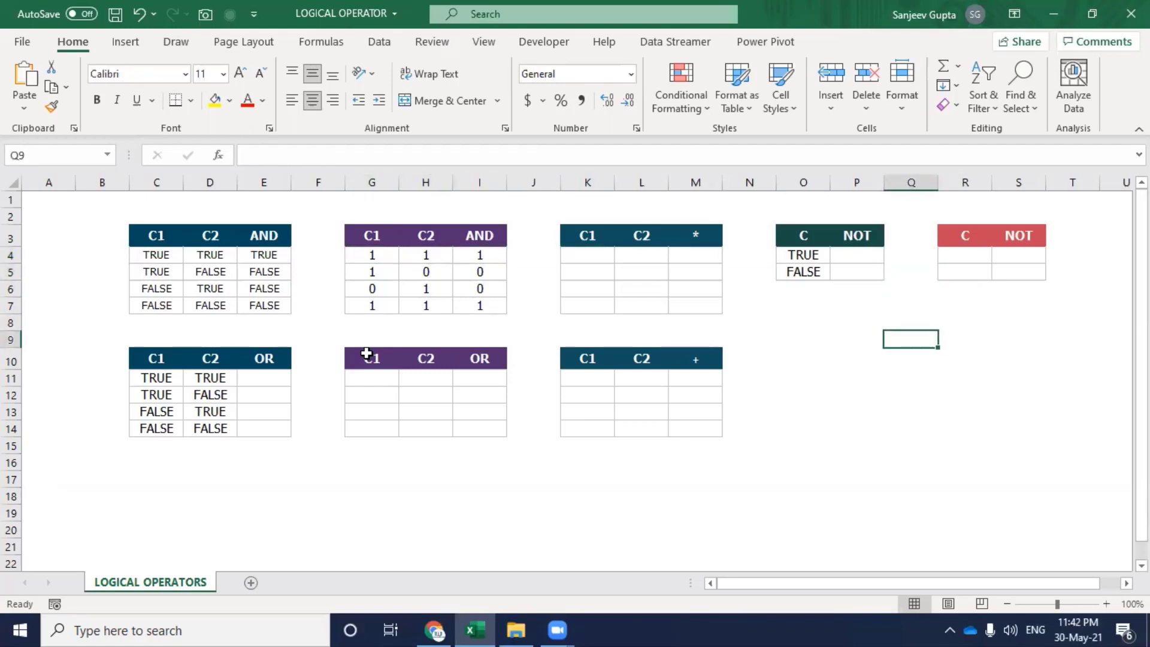
Enter {=LARGE(O9:O13,{1;2;3})} across Q9:Q12, which returns #NUM! and #N/A errors.
key(shift+Down)
key(shift+Down)
key(shift+Down)
text(=)
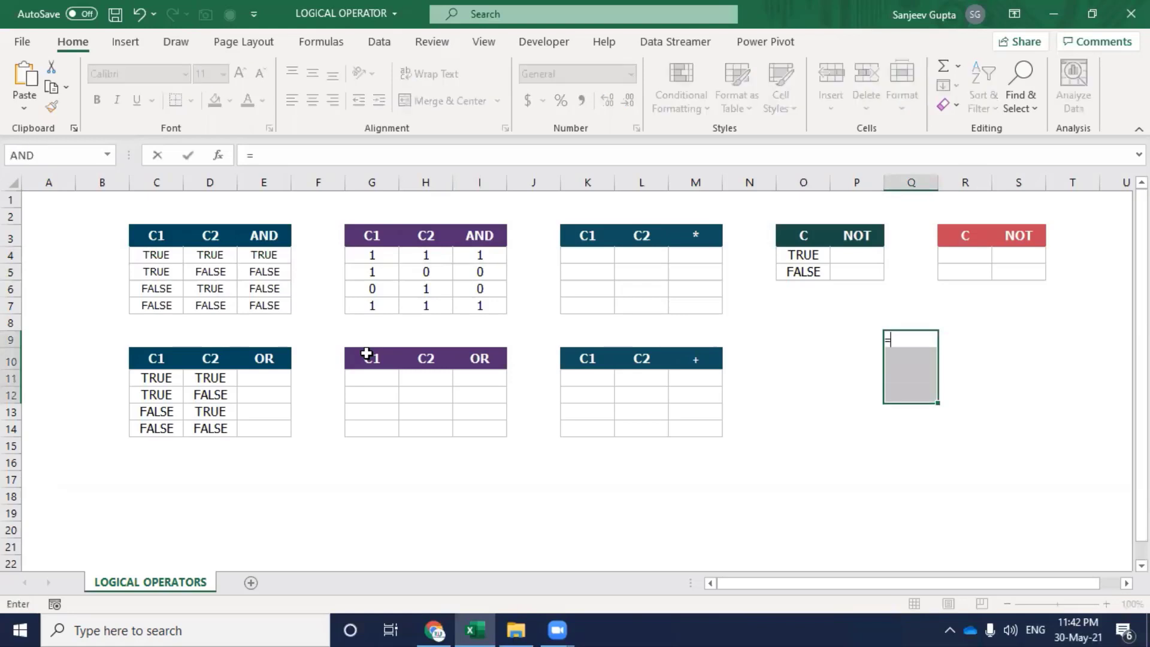
text(large)
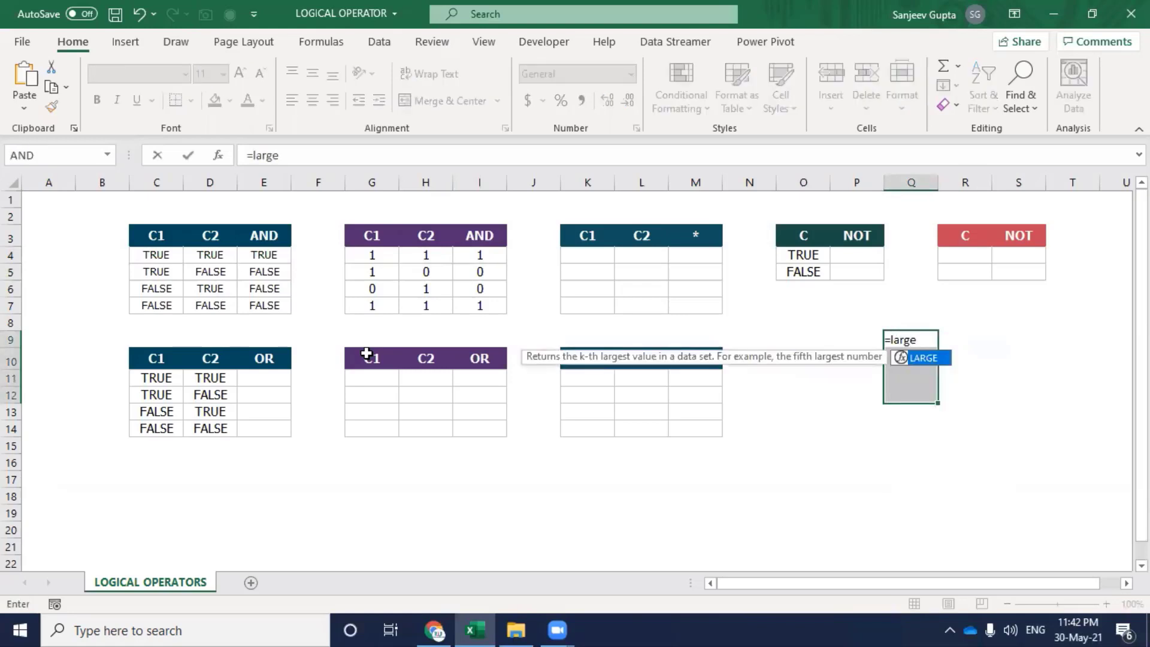
key(Tab)
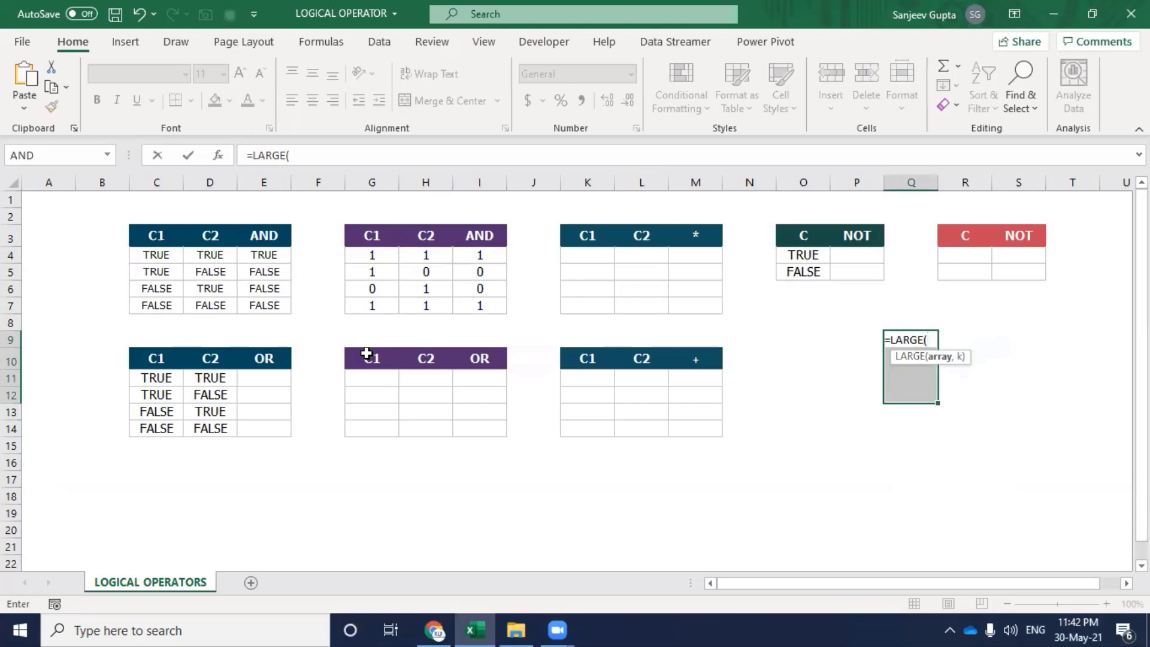
key(Left)
key(Left)
key(Left)
key(Right)
key(shift+Down)
key(shift+Down)
key(shift+Down)
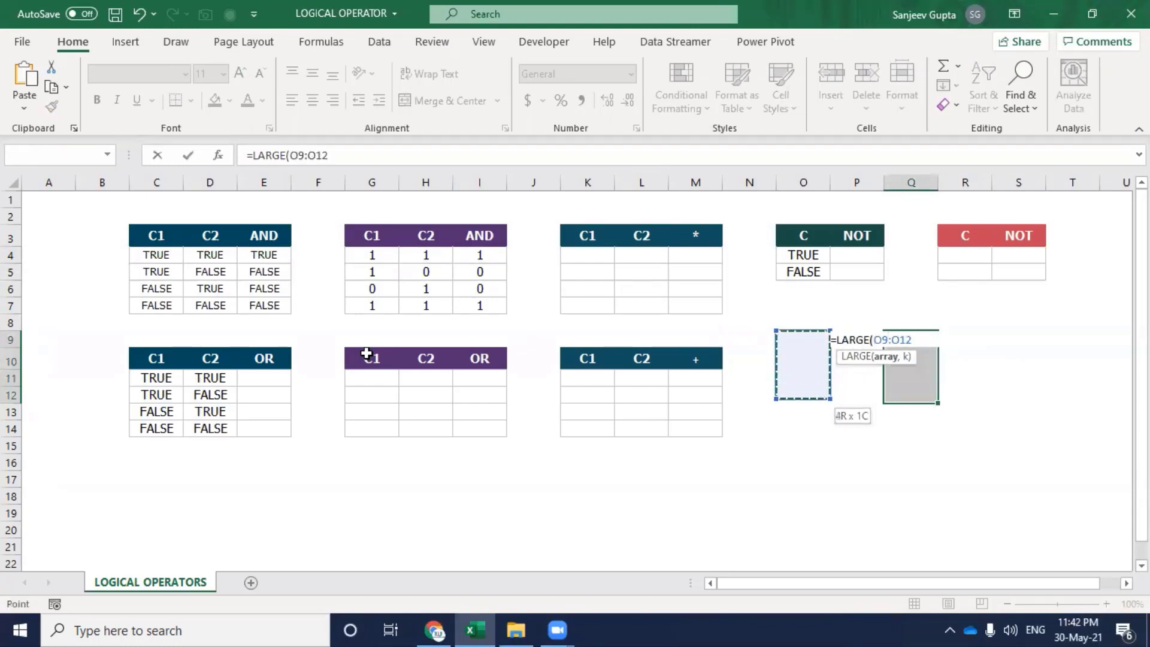
key(shift+Down)
text(,{)
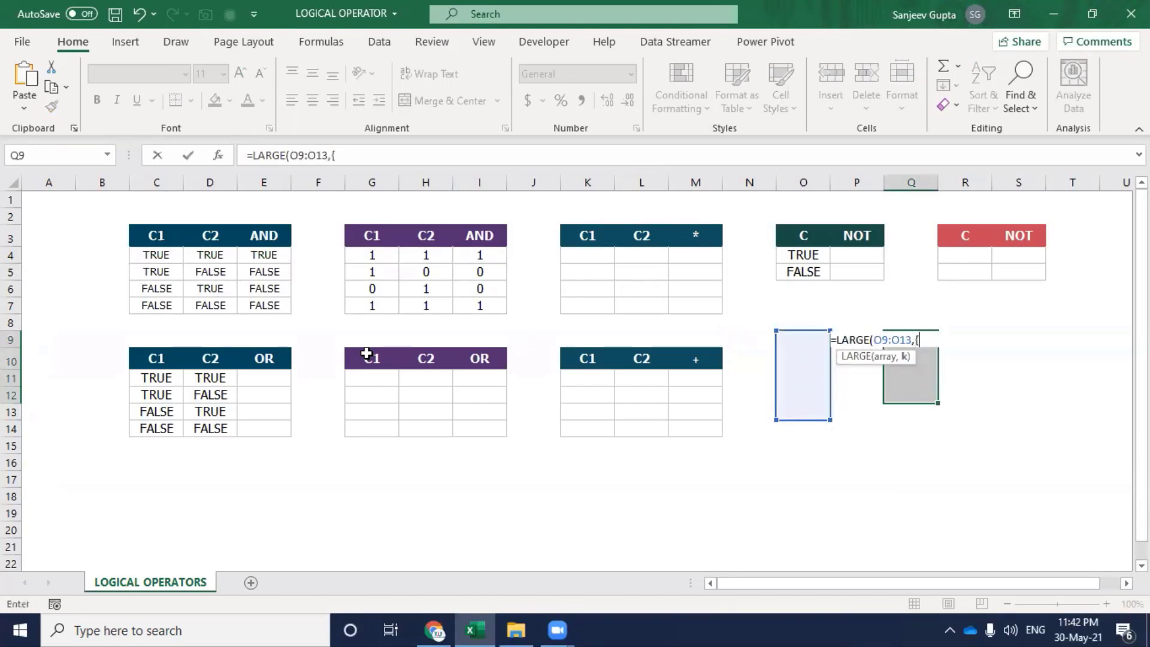
text(1;)
text(2;3)
text(}))
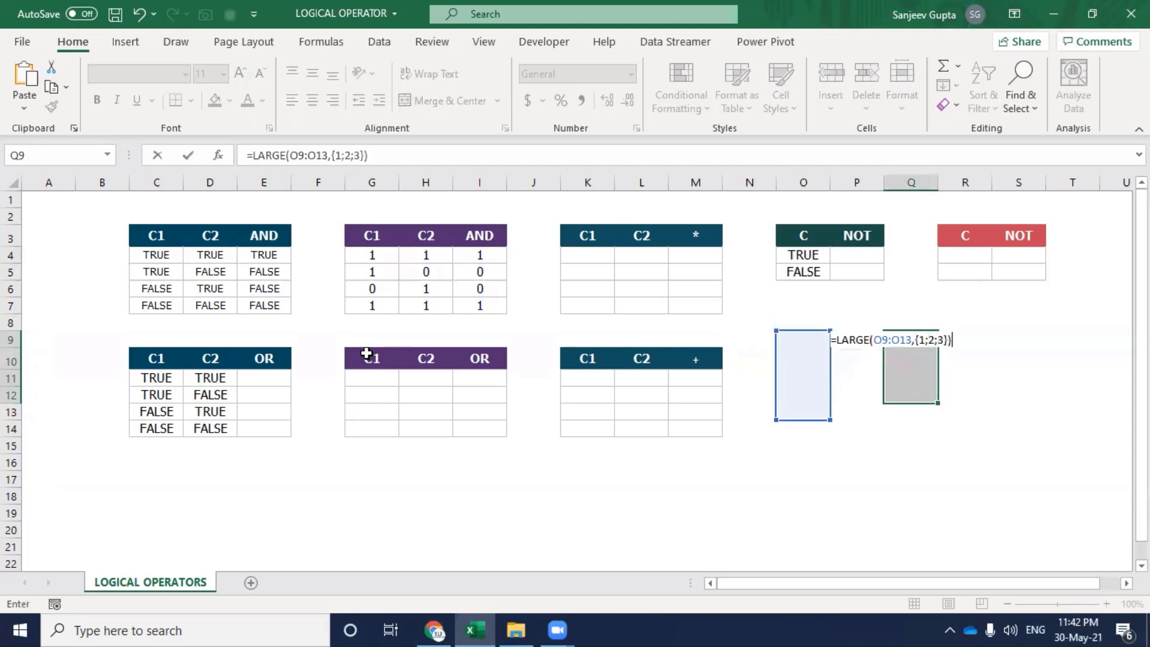
key(ctrl+shift+Return)
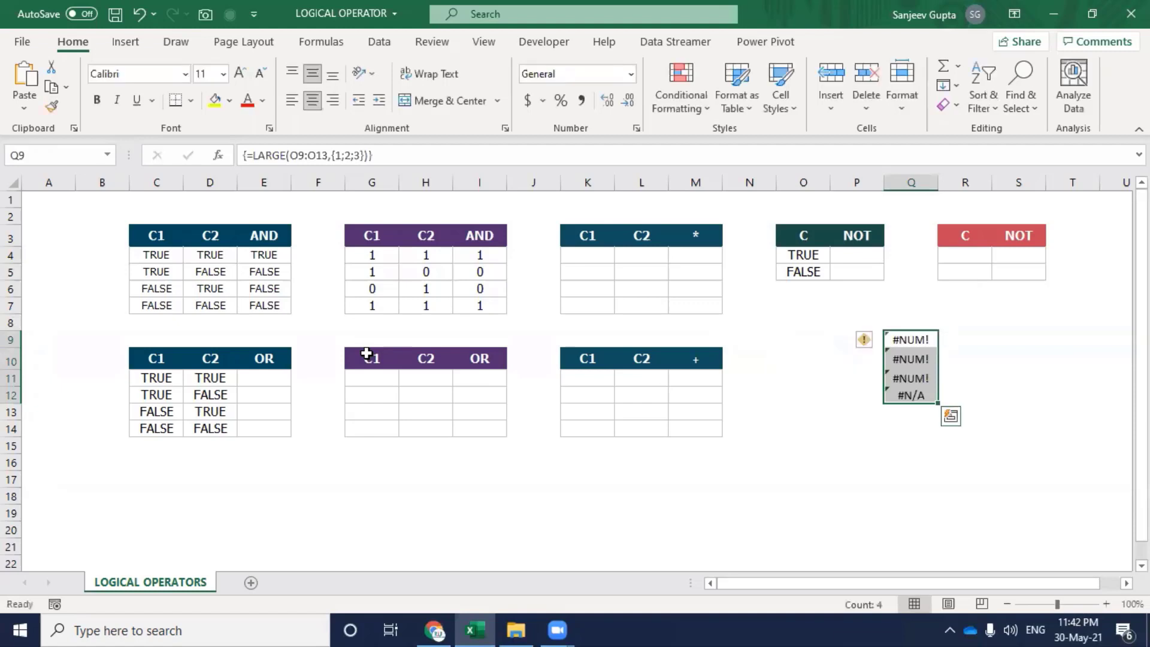
Try deleting one array cell and inserting a cell at Q10, dismissing both array warnings.
key(Left)
key(Right)
key(Delete)
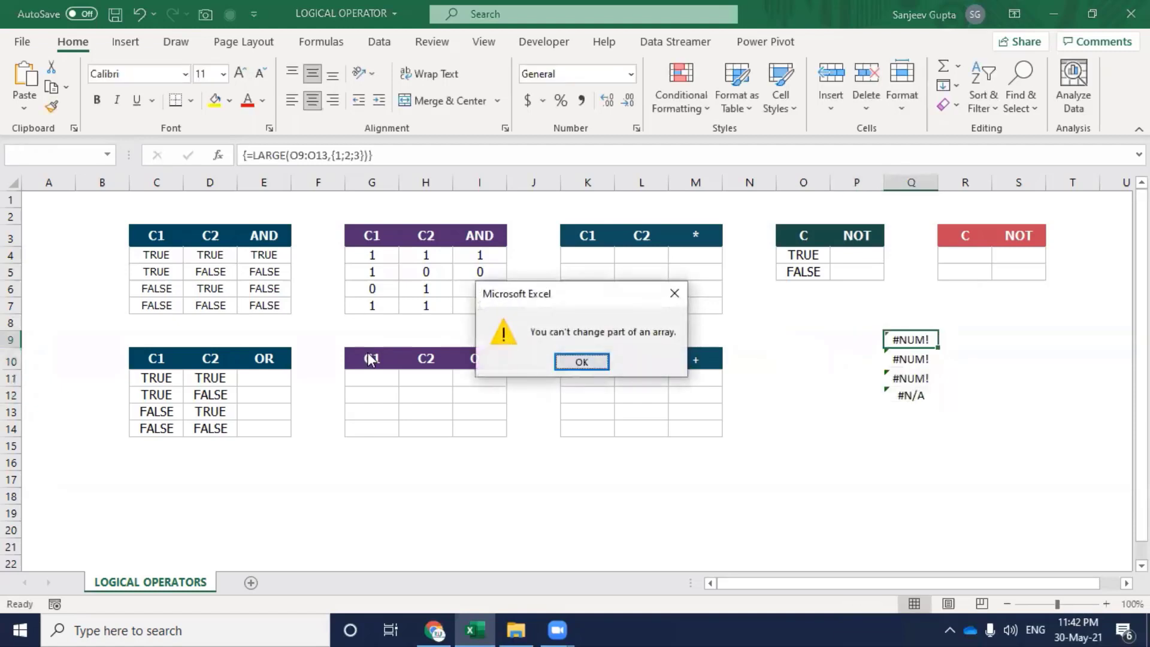
key(Return)
key(Down)
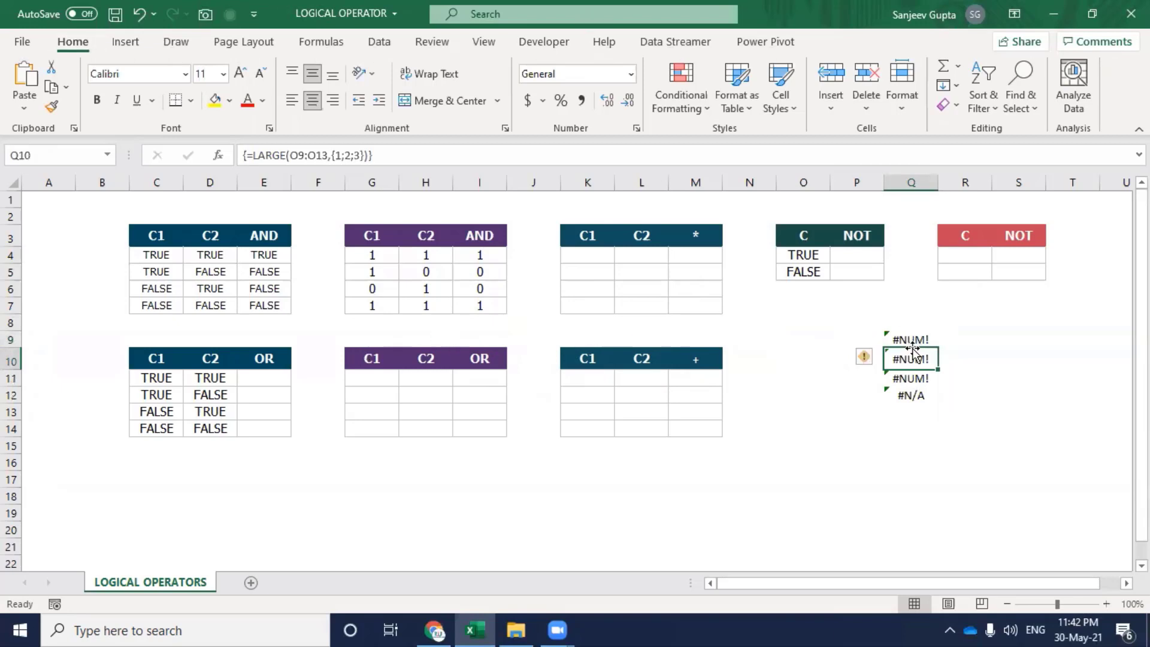
right_click(912, 348)
click(958, 302)
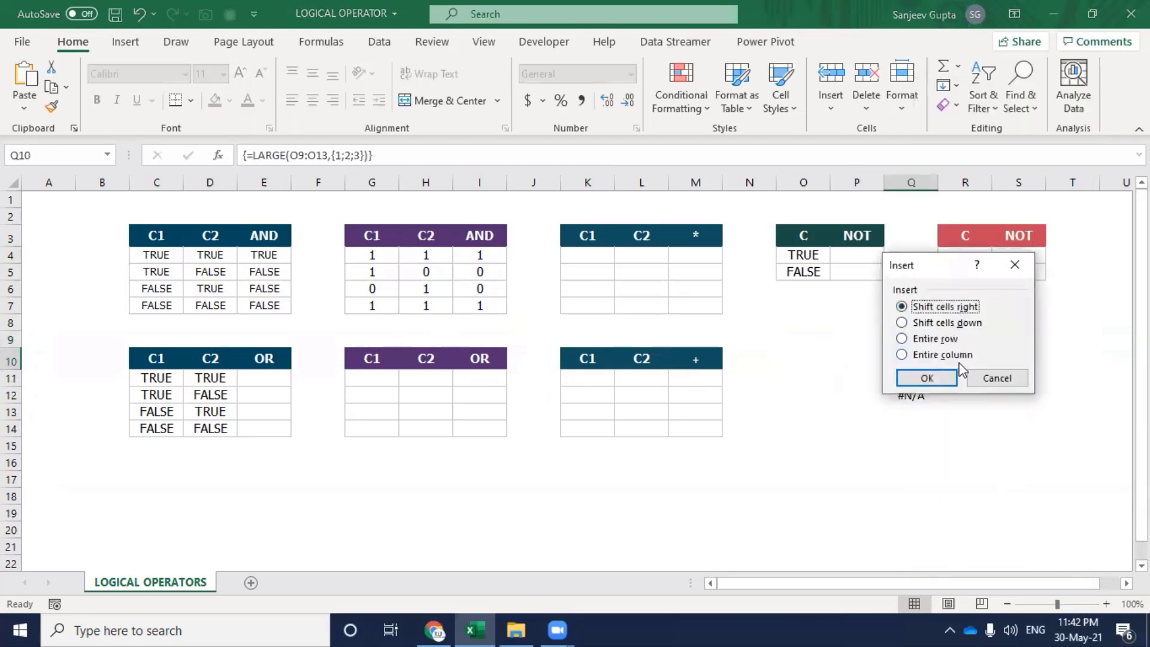
click(927, 377)
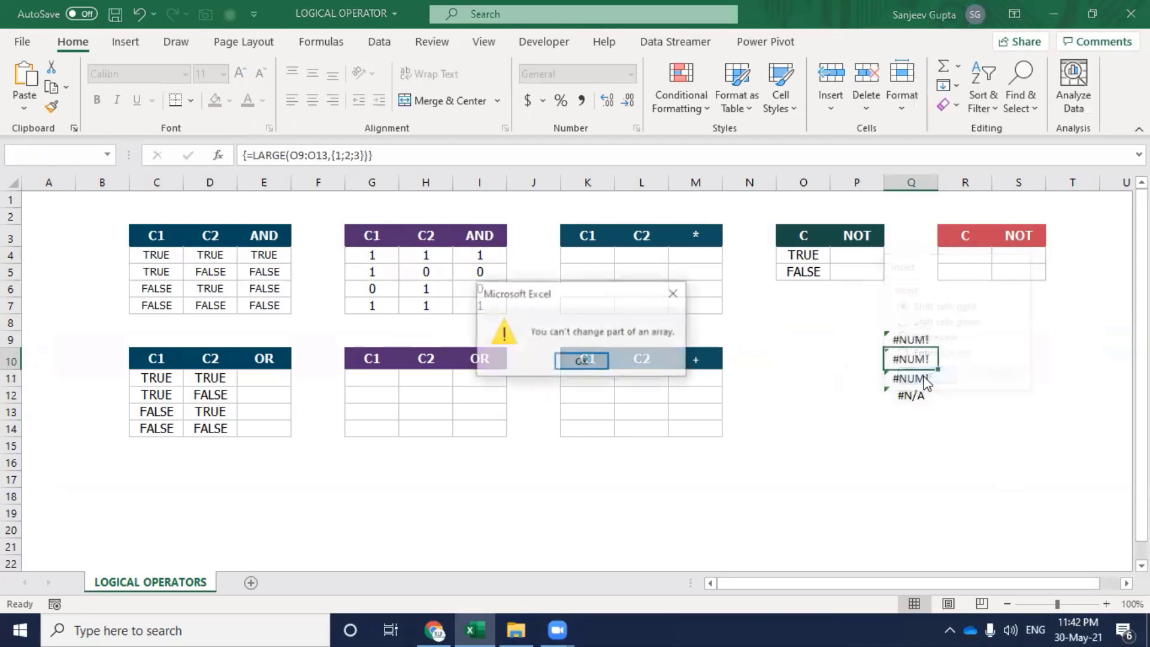
click(578, 365)
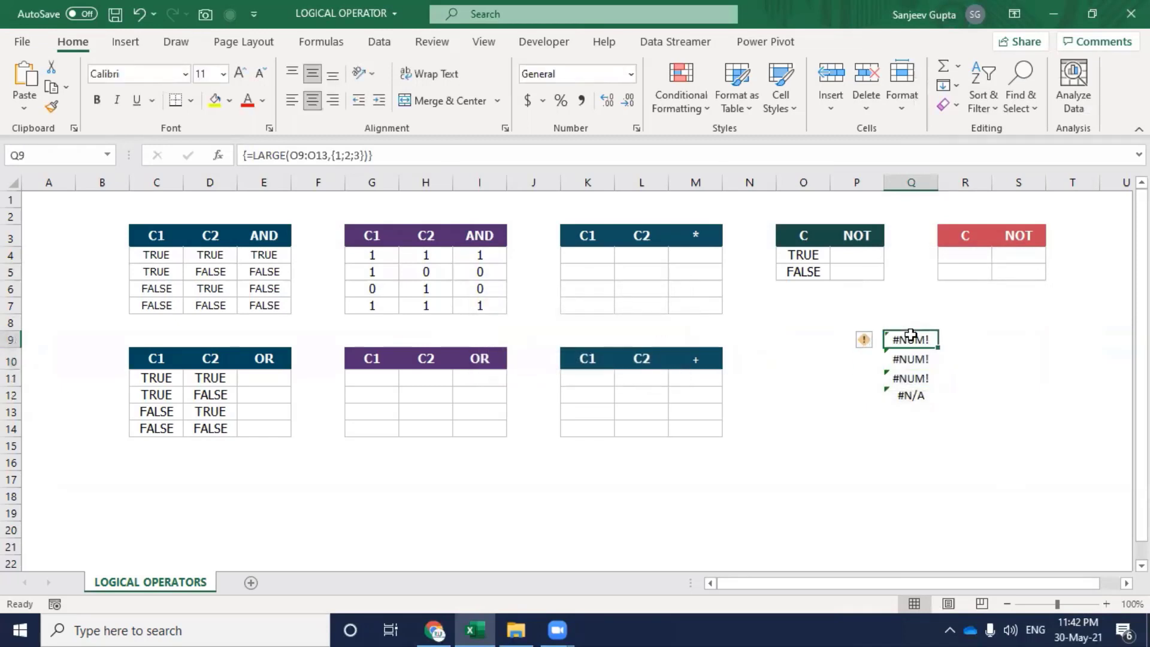
Select Q9:Q12 and delete the whole LARGE array formula.
key(shift+Down)
key(shift+Down)
key(shift+Down)
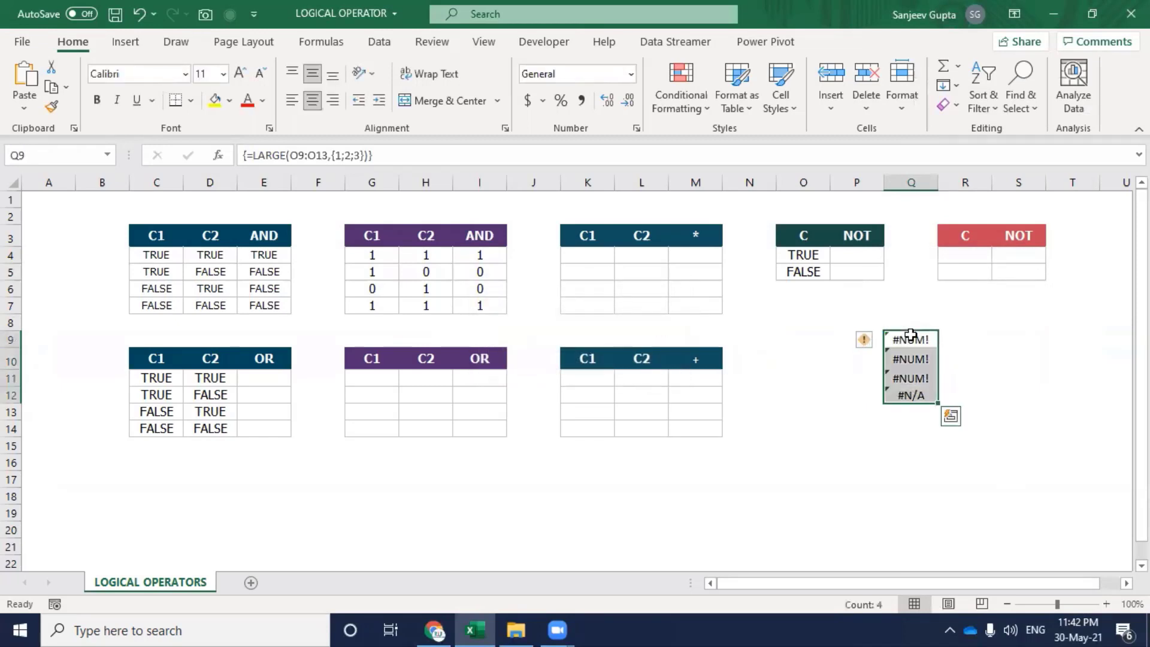
key(Delete)
key(Left)
key(Left)
key(Left)
key(Left)
key(Left)
key(Left)
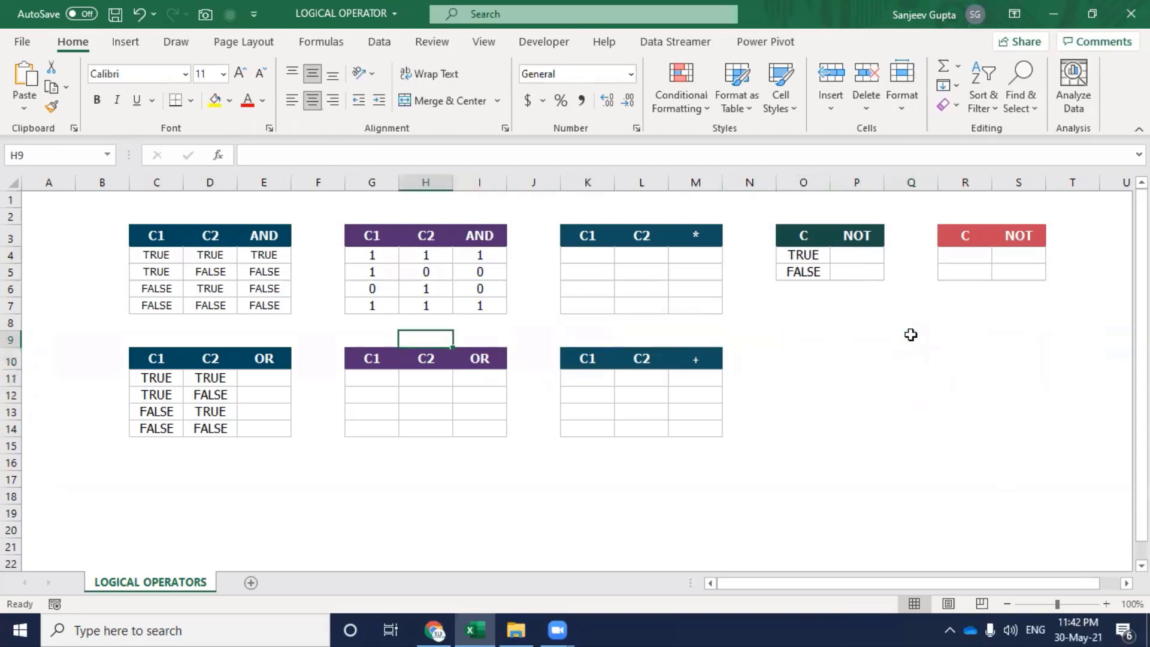
key(Up)
key(Up)
key(Up)
key(Up)
key(Up)
key(Left)
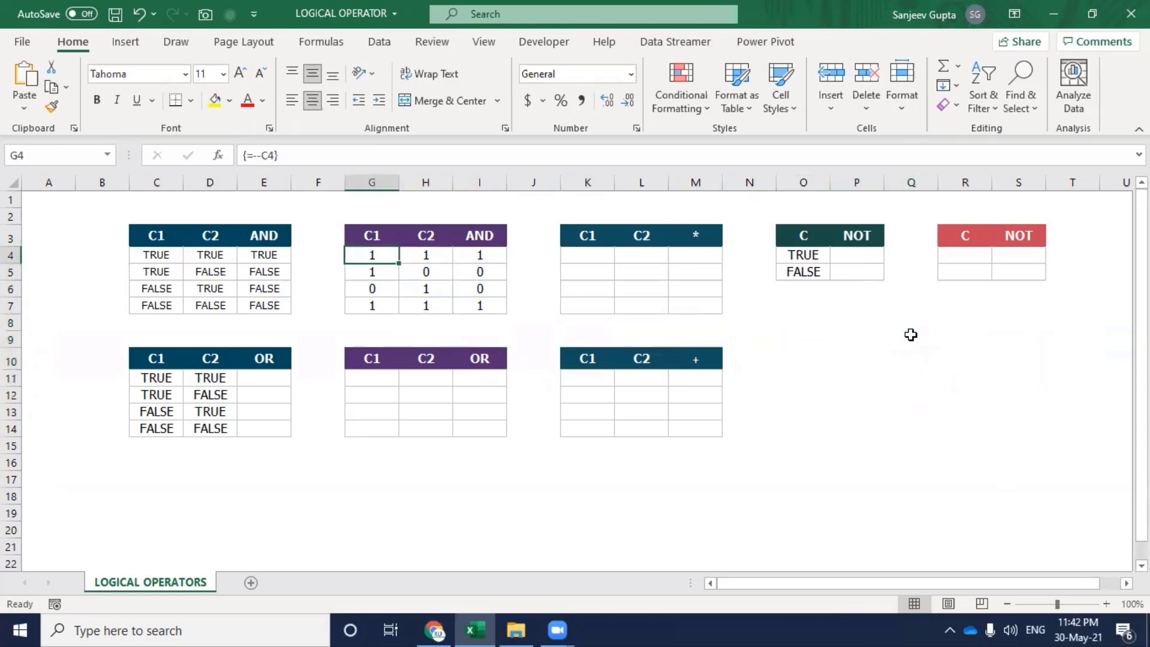
key(Right)
key(Right)
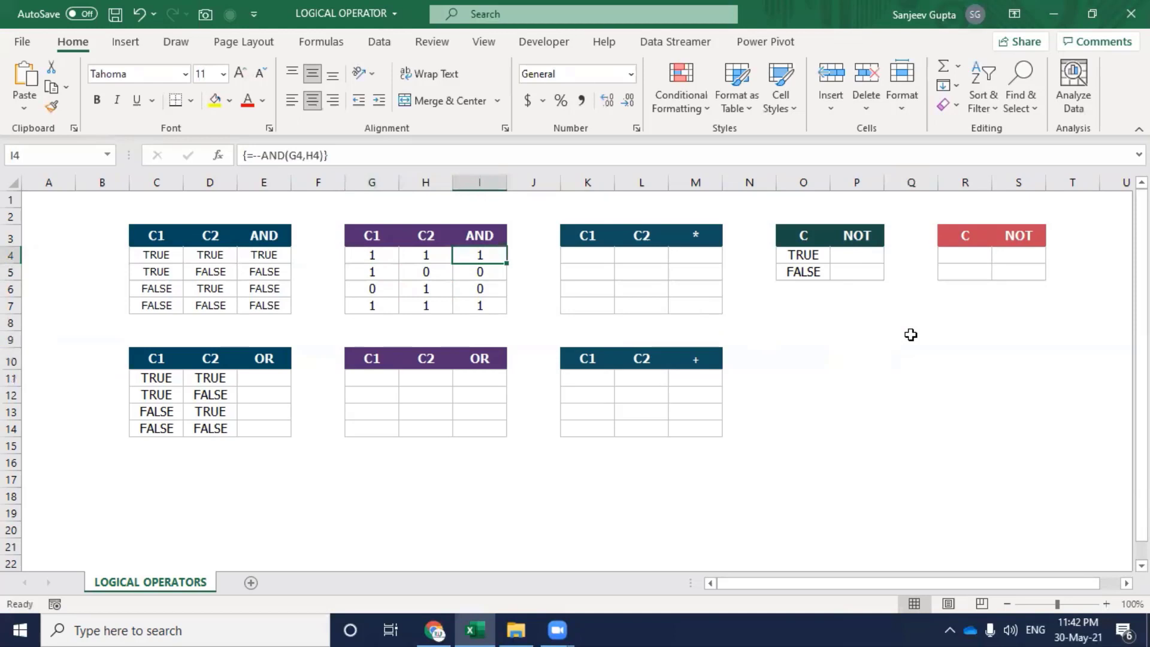
key(Right)
key(Right)
key(Right)
key(Right)
key(Right)
key(Down)
key(Down)
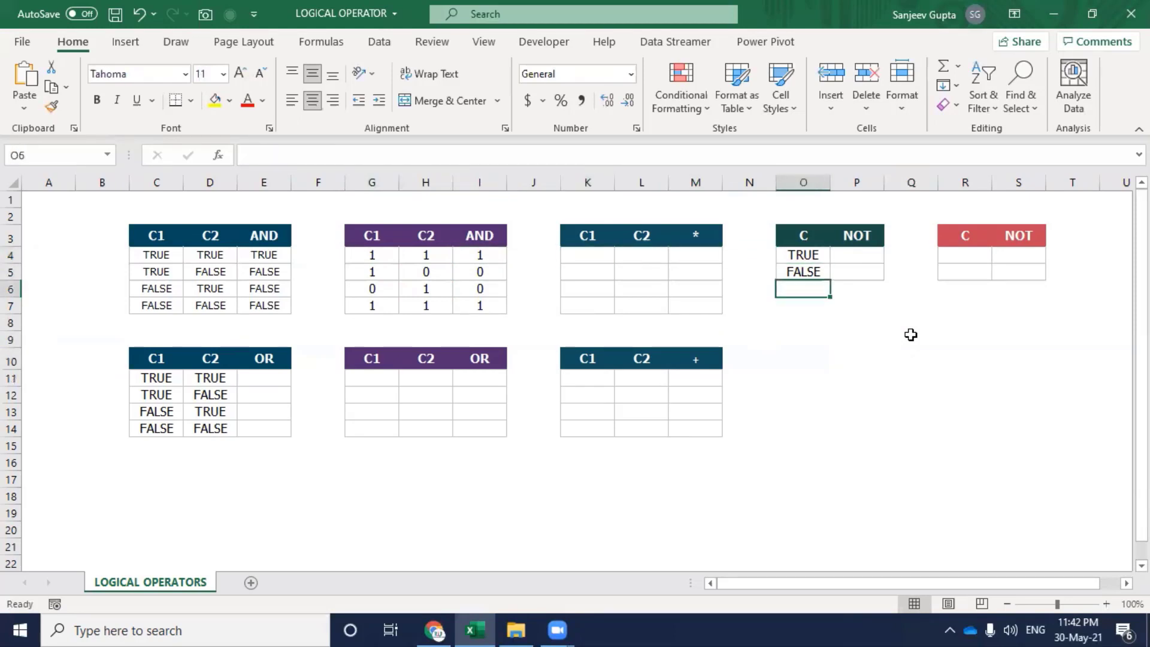
key(Down)
key(Down)
key(Down)
key(Down)
key(Right)
Undo to restore the LARGE array, then clear Q9:Q12 again.
key(ctrl+z)
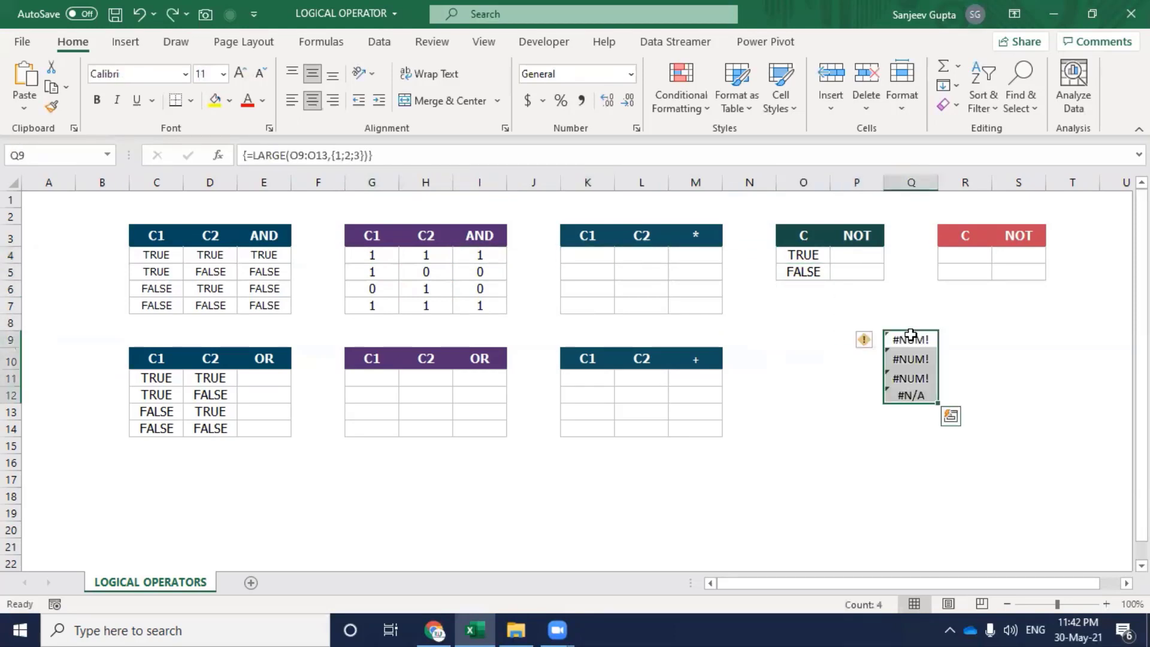
key(ctrl+z)
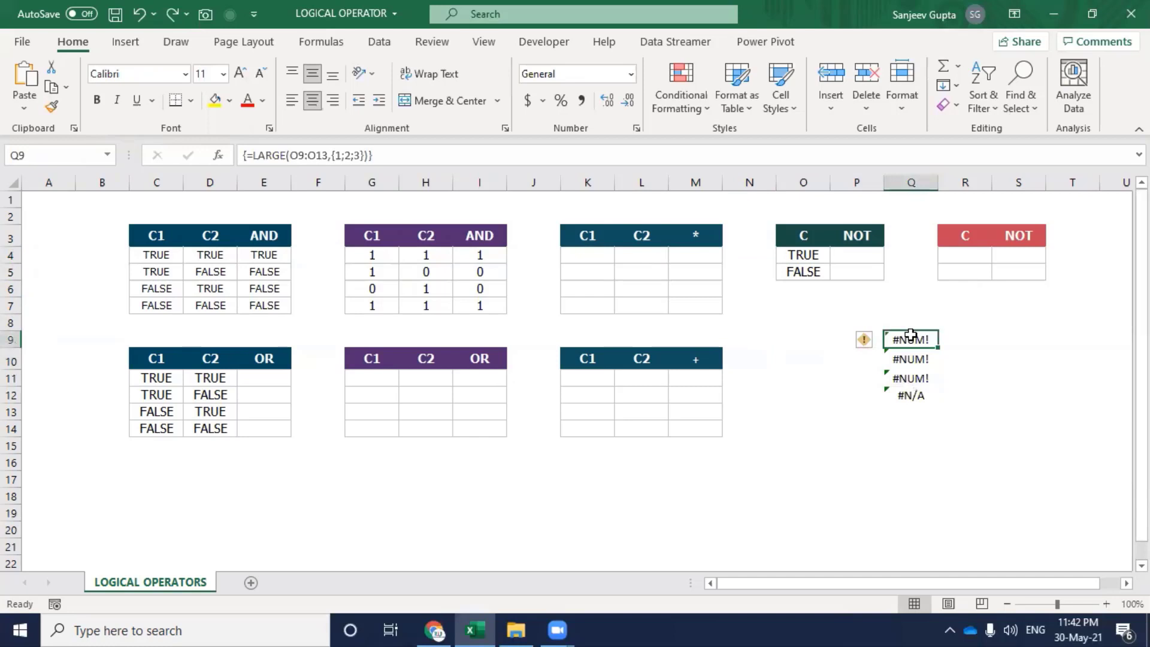
key(shift+Down)
key(shift+Down)
key(shift+Down)
key(Delete)
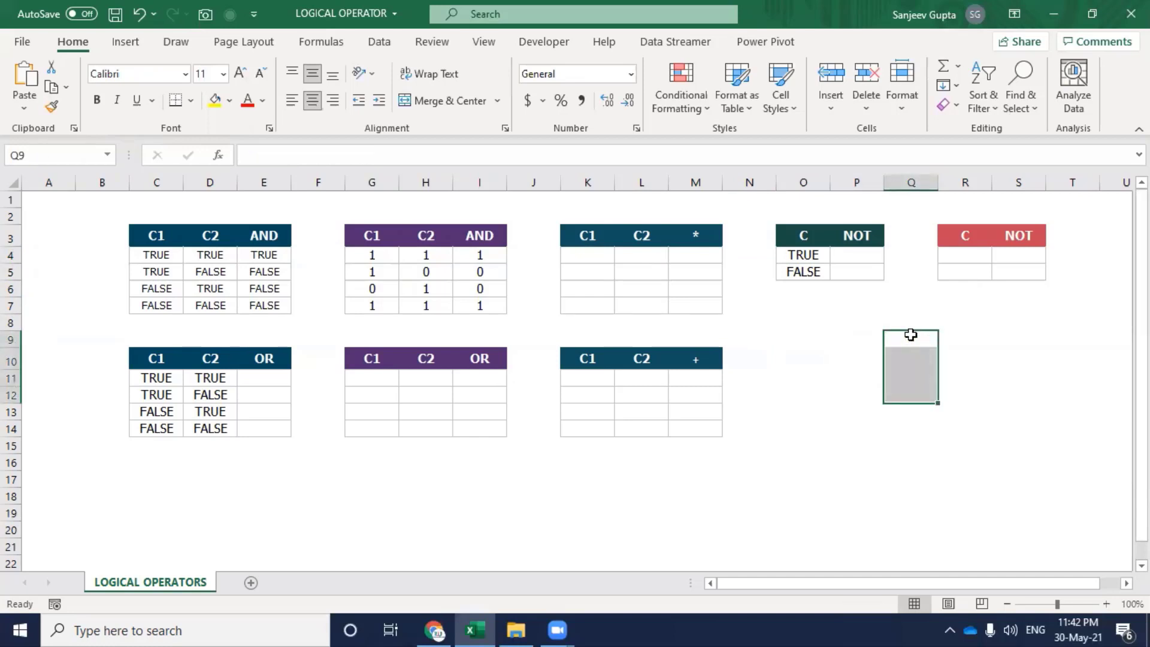
key(Left)
key(Left)
key(Left)
key(Left)
key(Left)
key(Left)
Copy the purple table's C1 and C2 values in G4:H7.
key(Up)
key(Up)
key(Up)
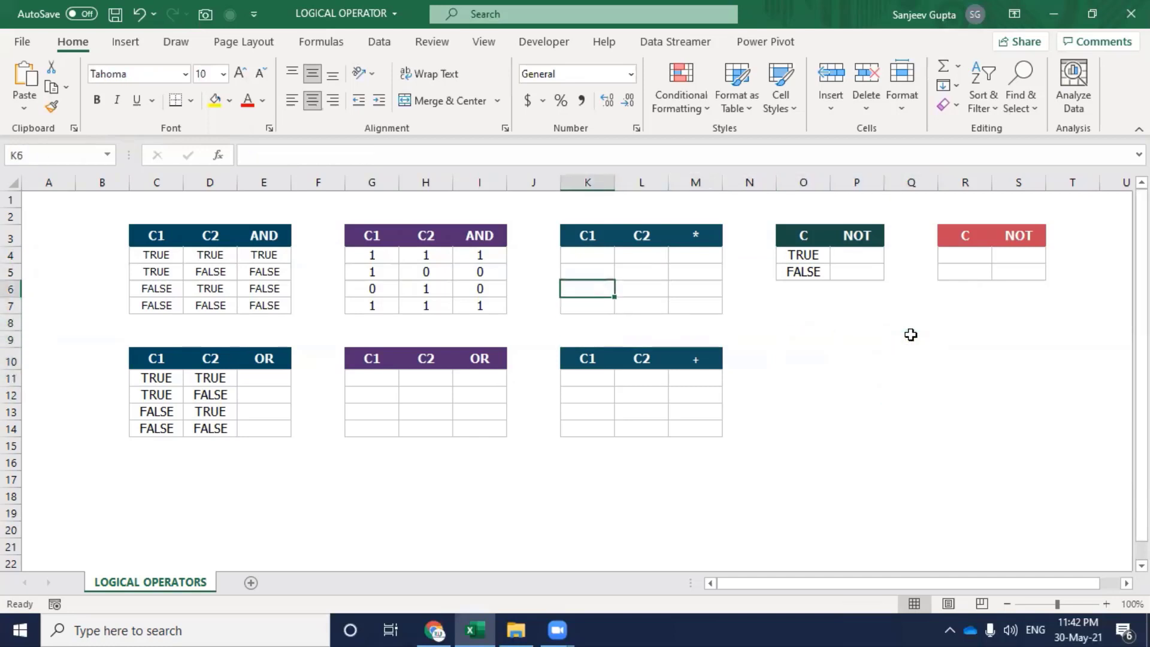
key(Up)
key(Up)
key(Up)
key(Right)
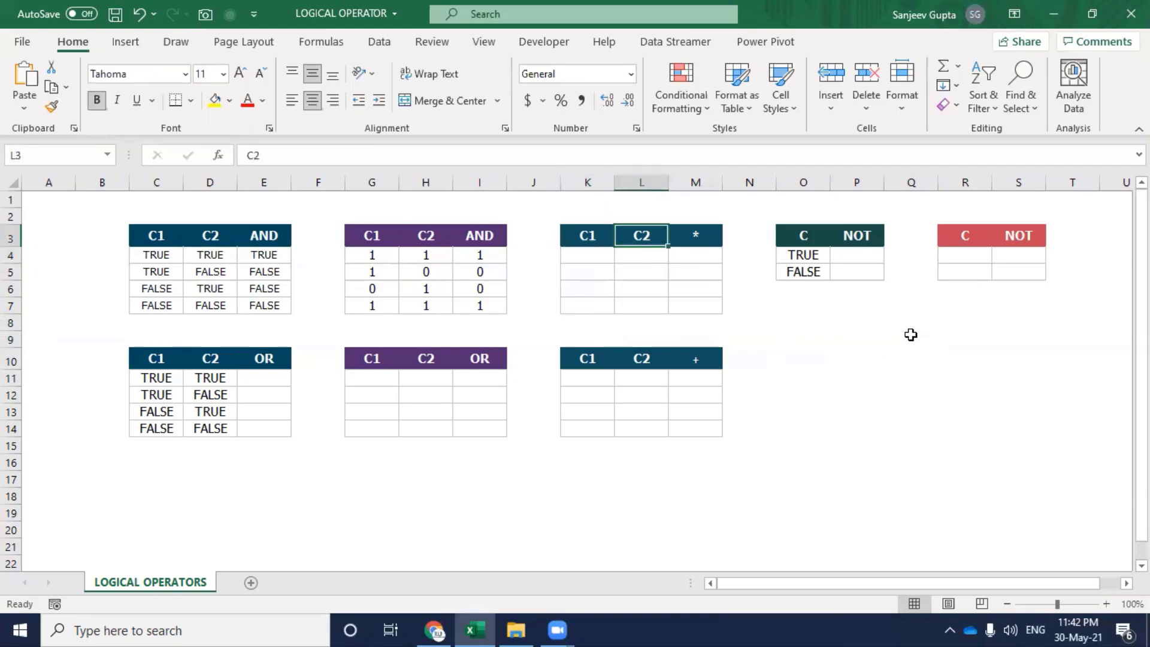
key(Left)
key(Left)
key(Left)
key(Left)
key(Down)
key(Left)
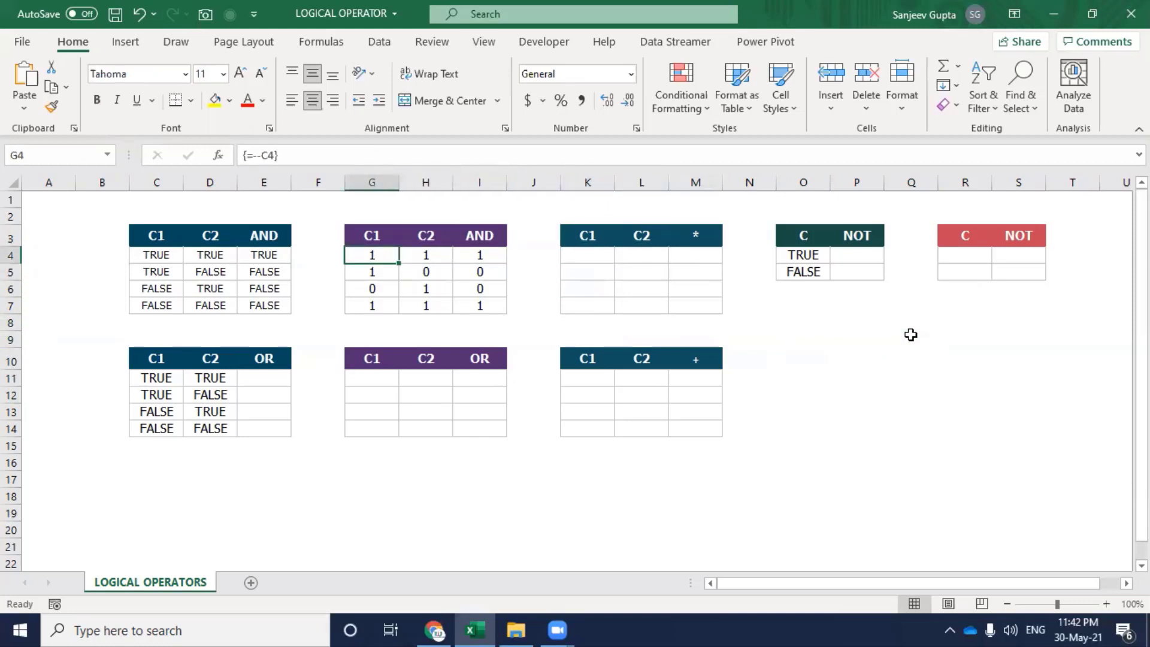
key(shift+Right)
key(shift+Down)
key(shift+Down)
key(shift+Down)
key(ctrl+c)
Widen the selection to the full purple AND table G4:I7 and copy it.
key(Right)
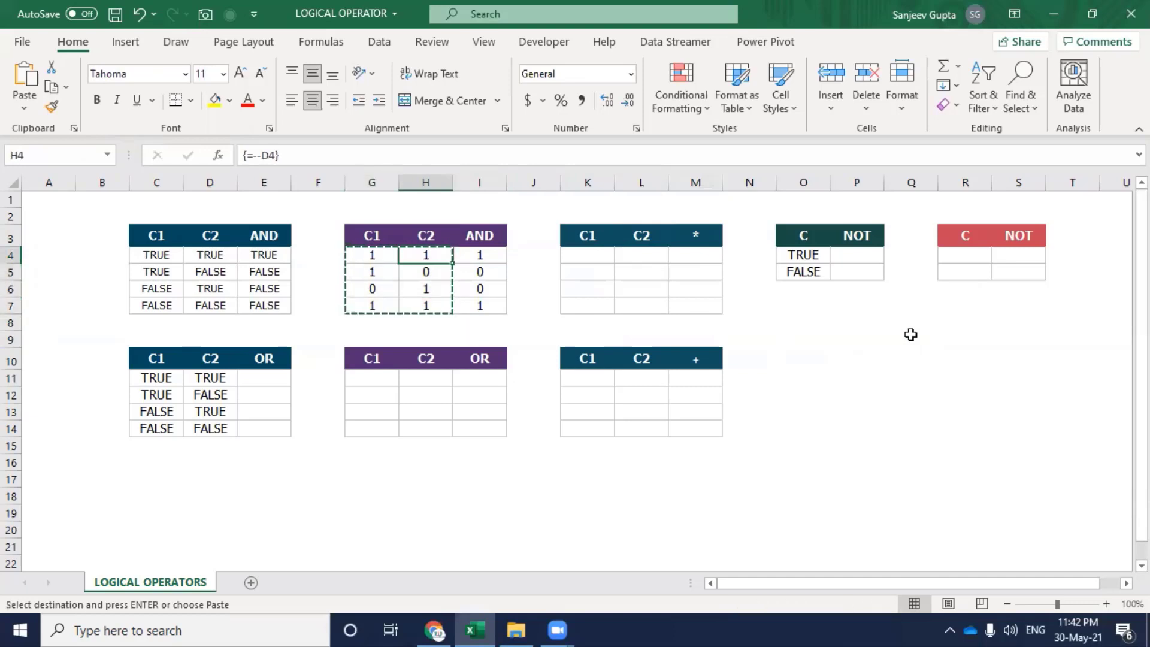
key(Right)
key(Right)
key(Left)
key(Left)
key(Left)
key(shift+Right)
key(shift+Right)
key(shift+Down)
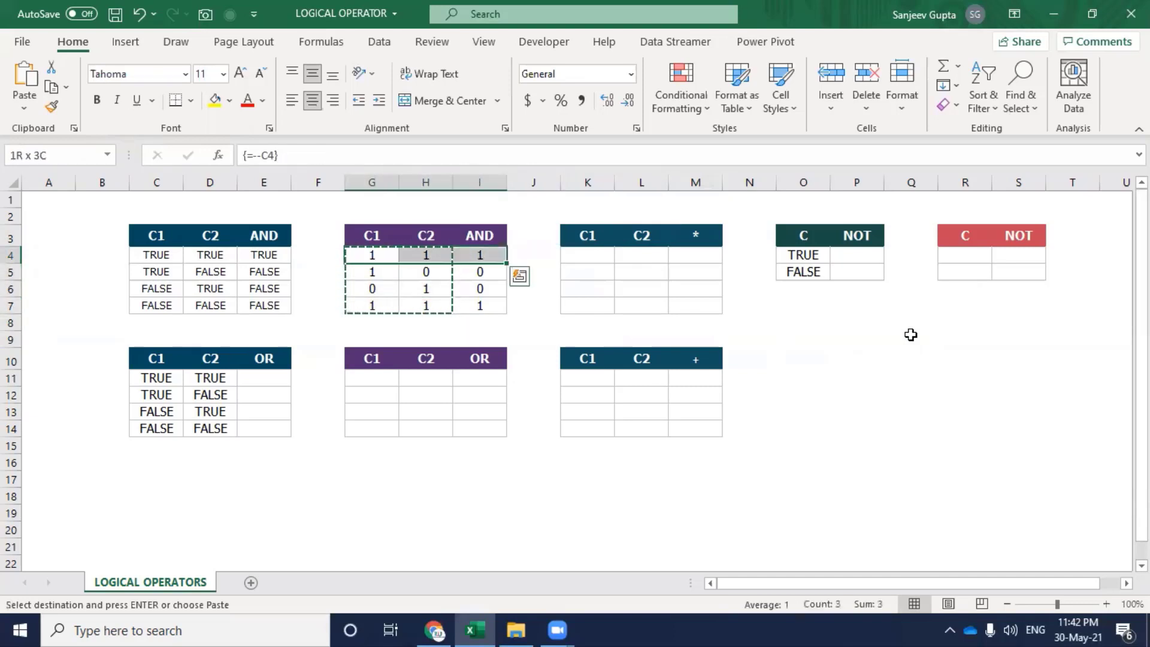
key(shift+Down)
key(shift+Down)
key(ctrl+c)
Paste values only into the * table at K4:M7, giving 1,1,0,1, 1,0,1,1 and 1,0,0,1.
key(Right)
key(Right)
key(Right)
key(Right)
key(ctrl+alt+v)
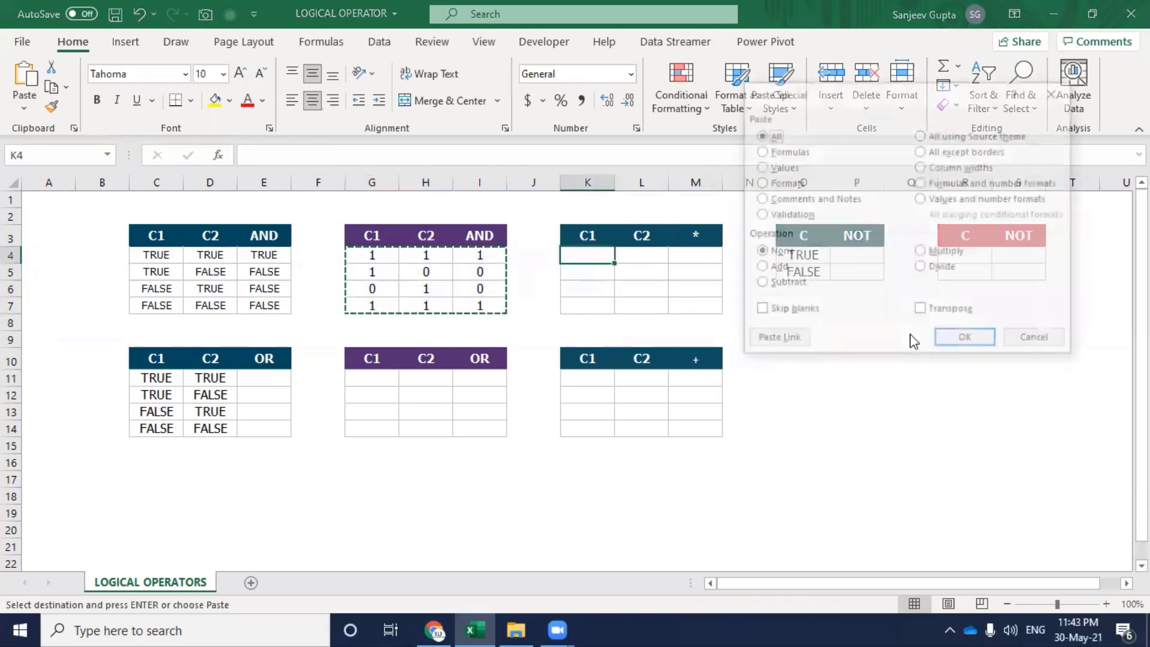
key(v)
key(Return)
key(Up)
key(Right)
key(Left)
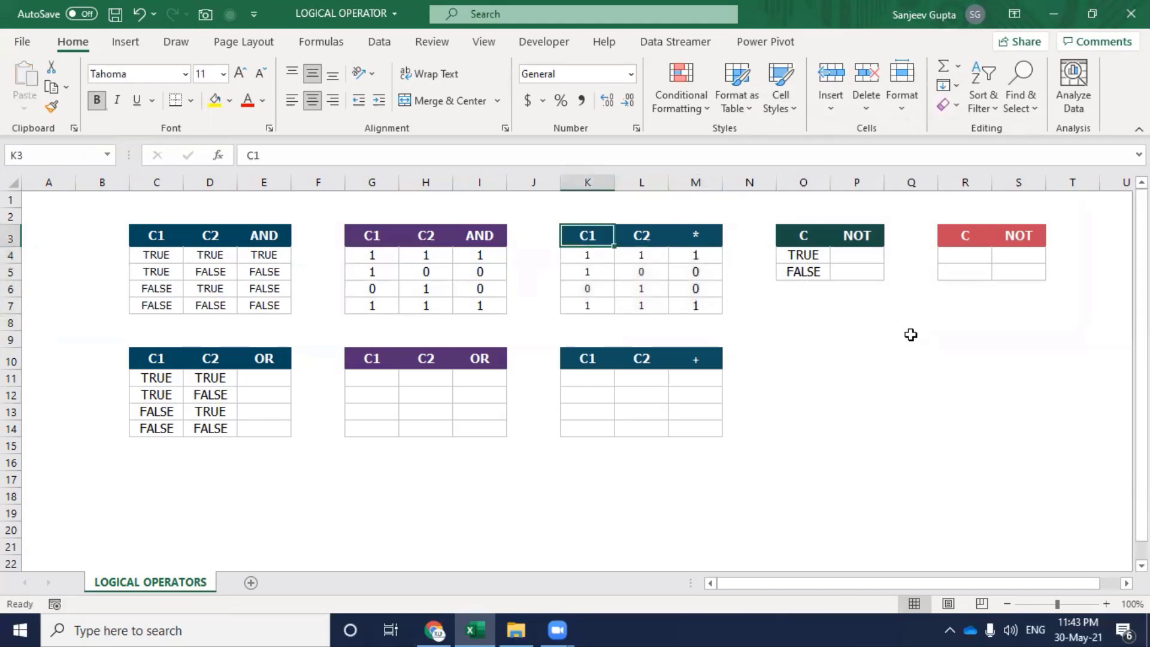
key(Left)
key(Right)
key(Right)
key(Right)
key(Left)
key(Left)
key(Left)
key(Left)
key(Left)
key(Left)
key(Down)
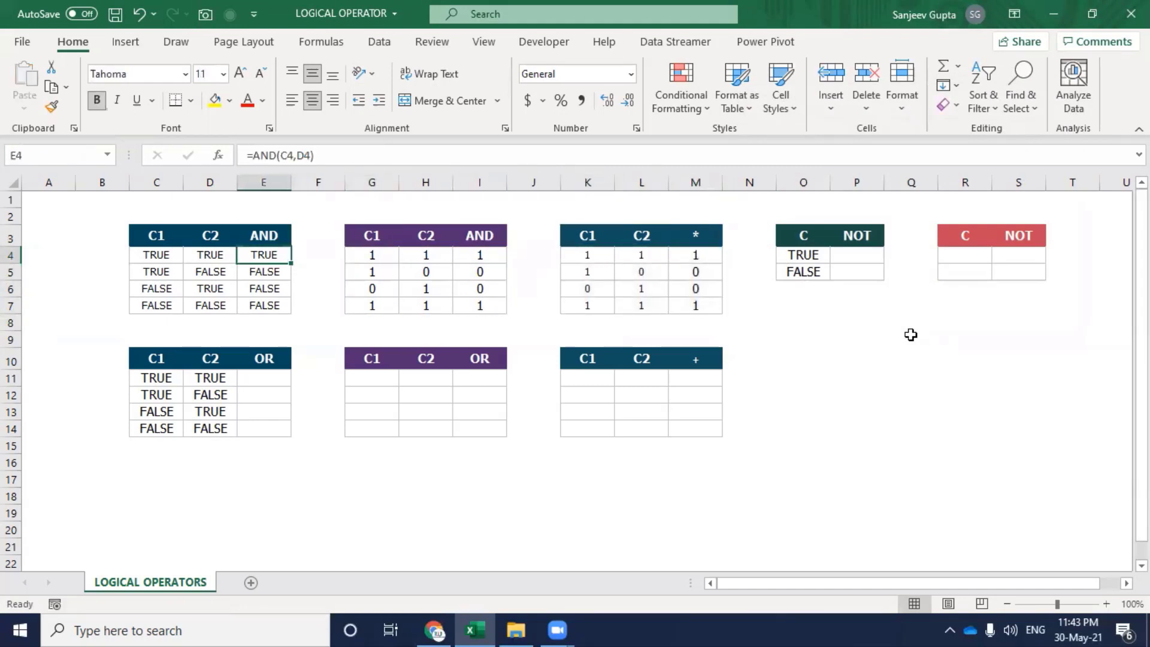
key(Down)
key(Down)
key(Down)
key(Down)
key(Down)
key(Down)
key(Down)
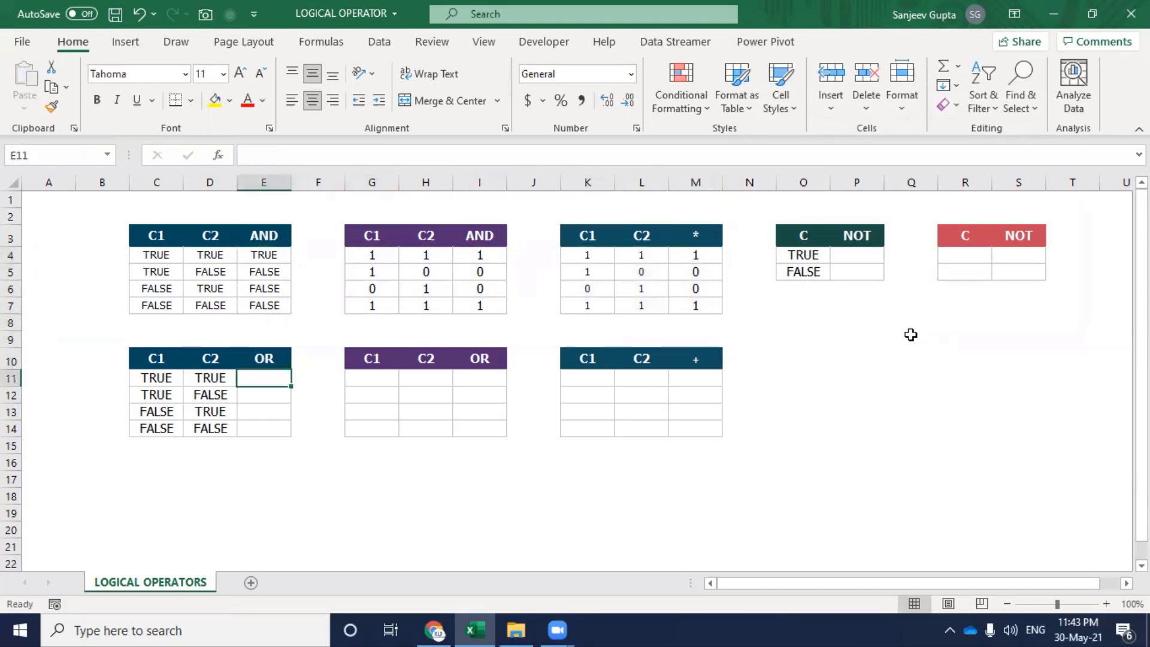
Enter =OR(C11,D11) in cell E11.
text(=OR()
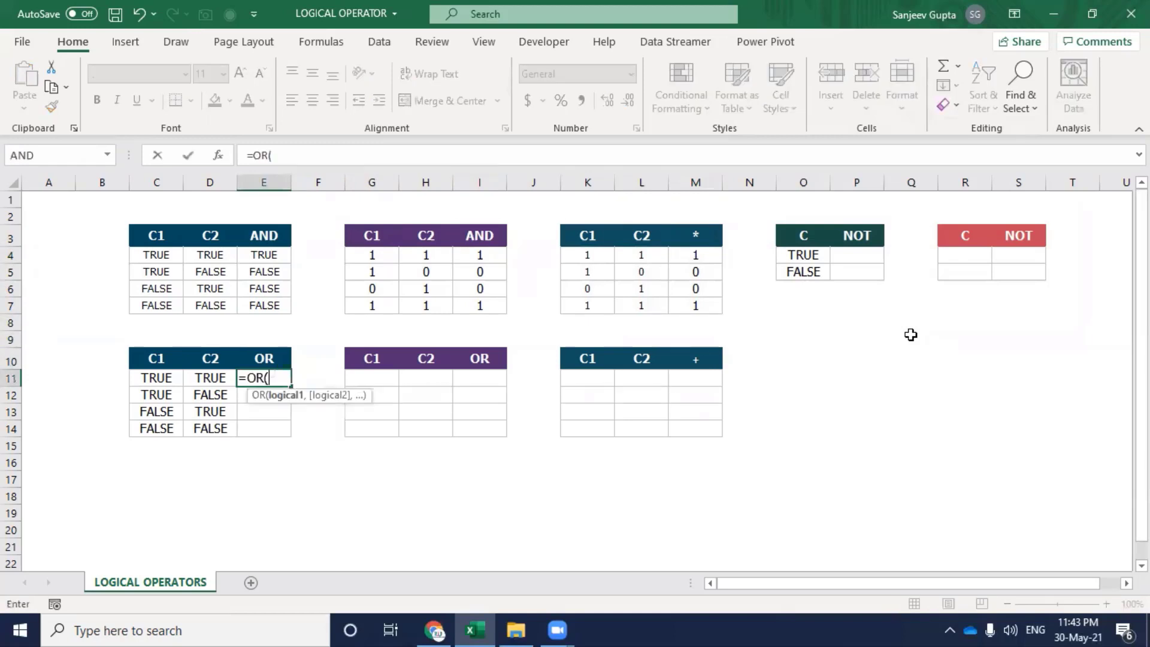
key(Left)
key(Left)
text(,)
key(Left)
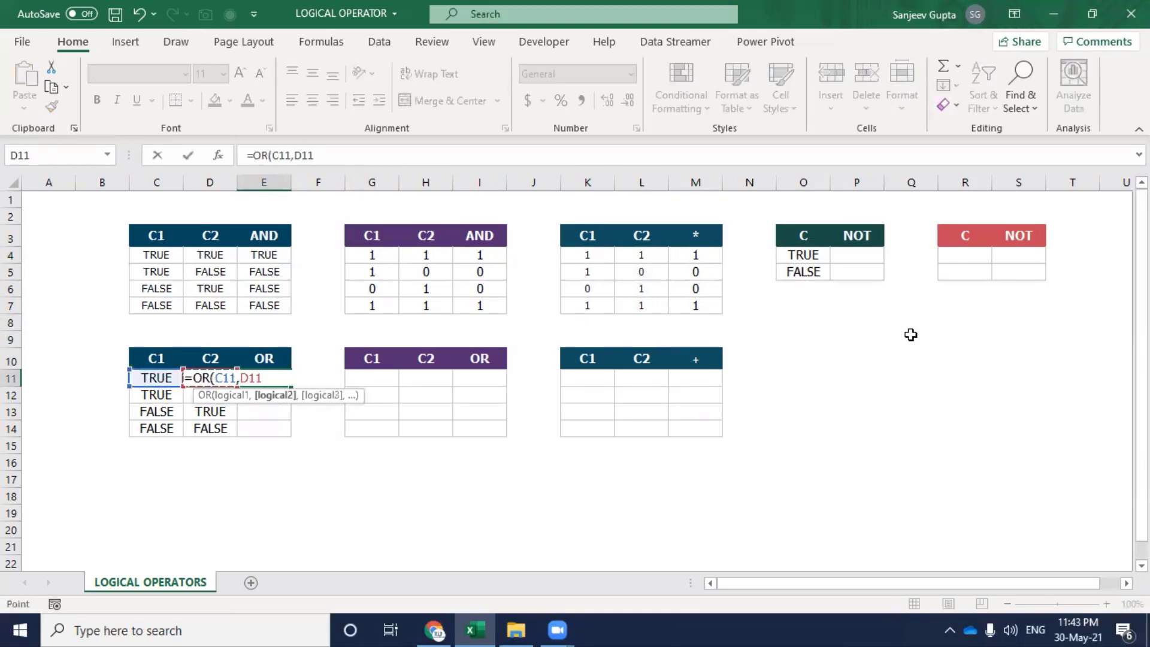
text())
key(Return)
Fill the OR formula down through E14, giving TRUE, TRUE, TRUE, FALSE.
key(Left)
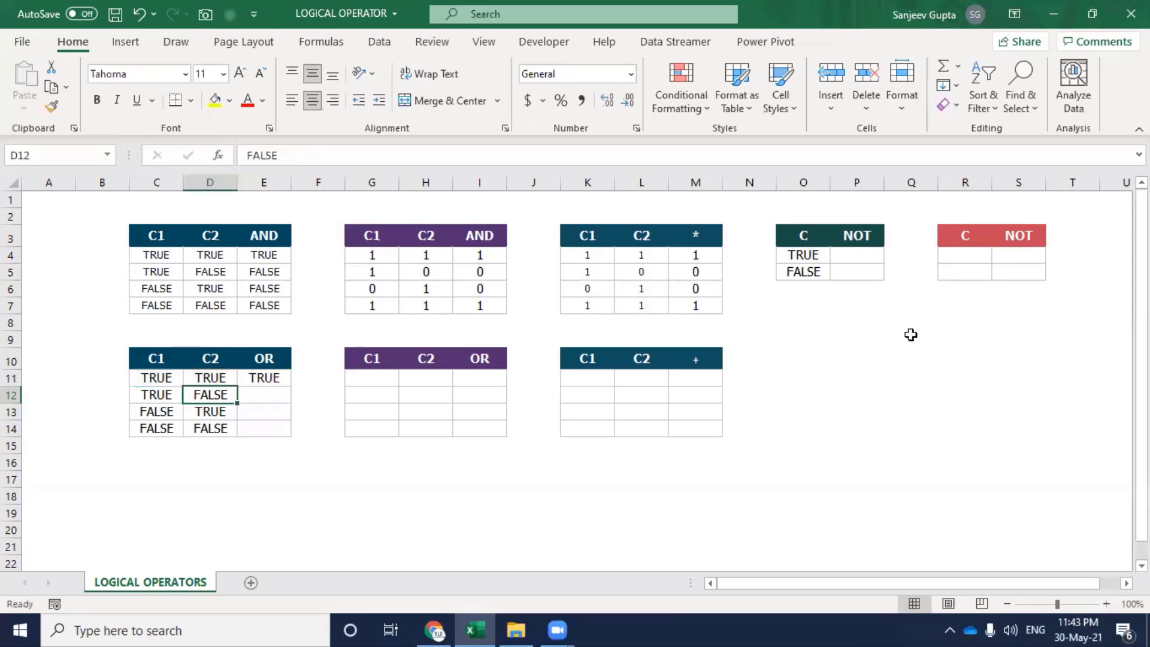
key(Left)
key(Right)
key(Right)
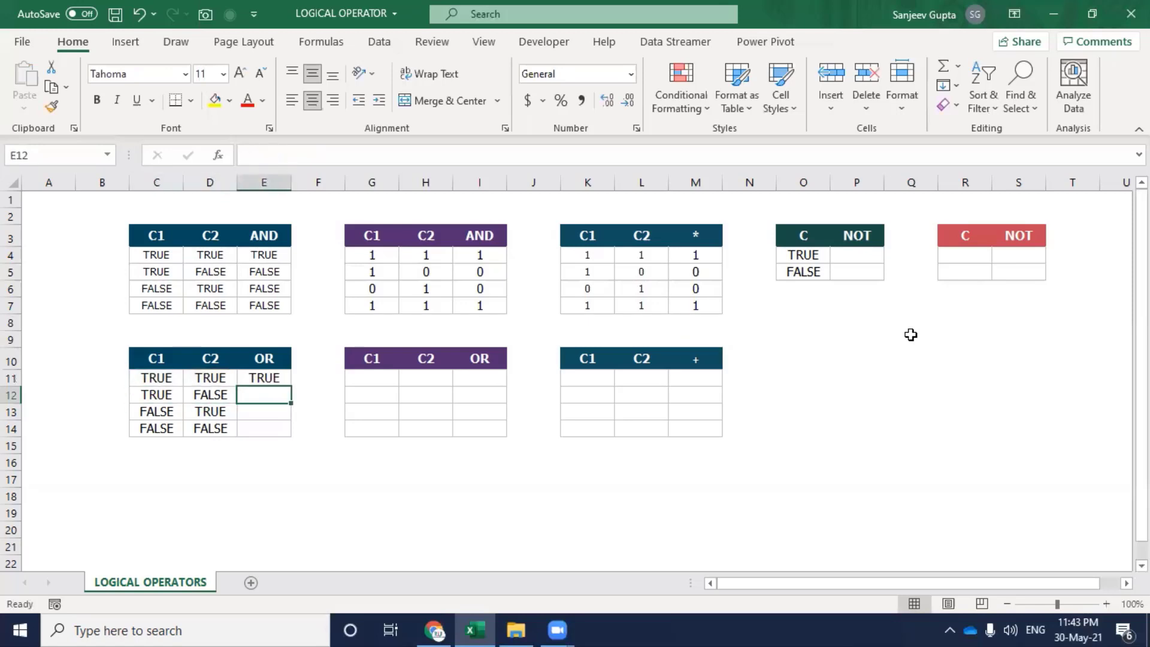
key(ctrl+d)
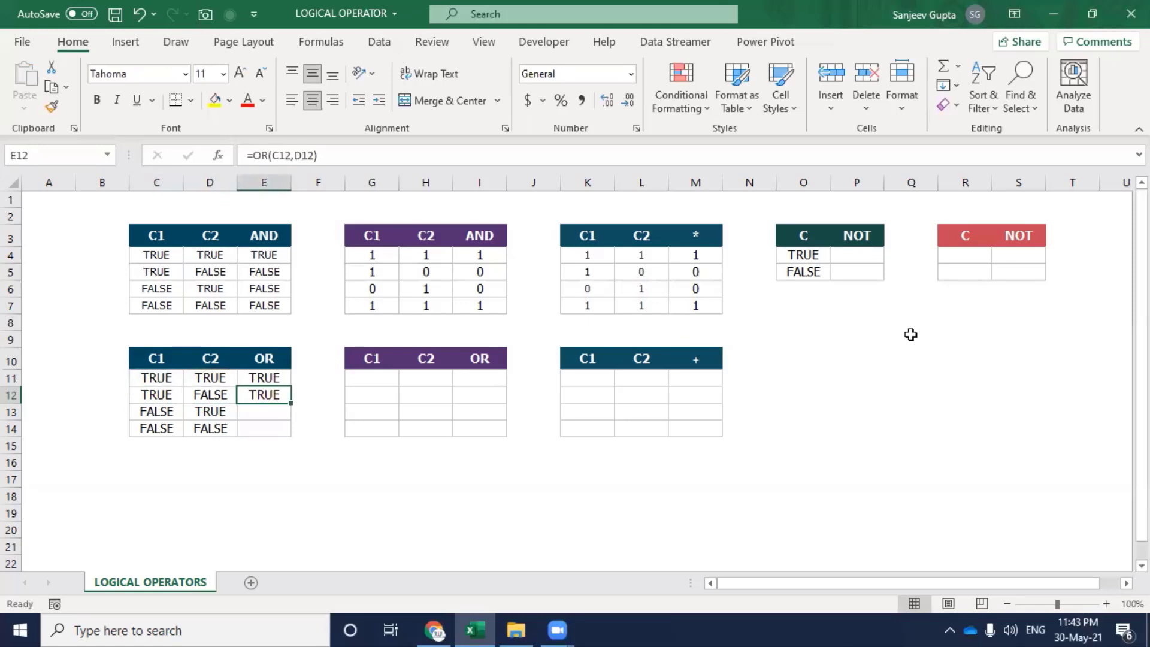
key(Down)
key(ctrl+d)
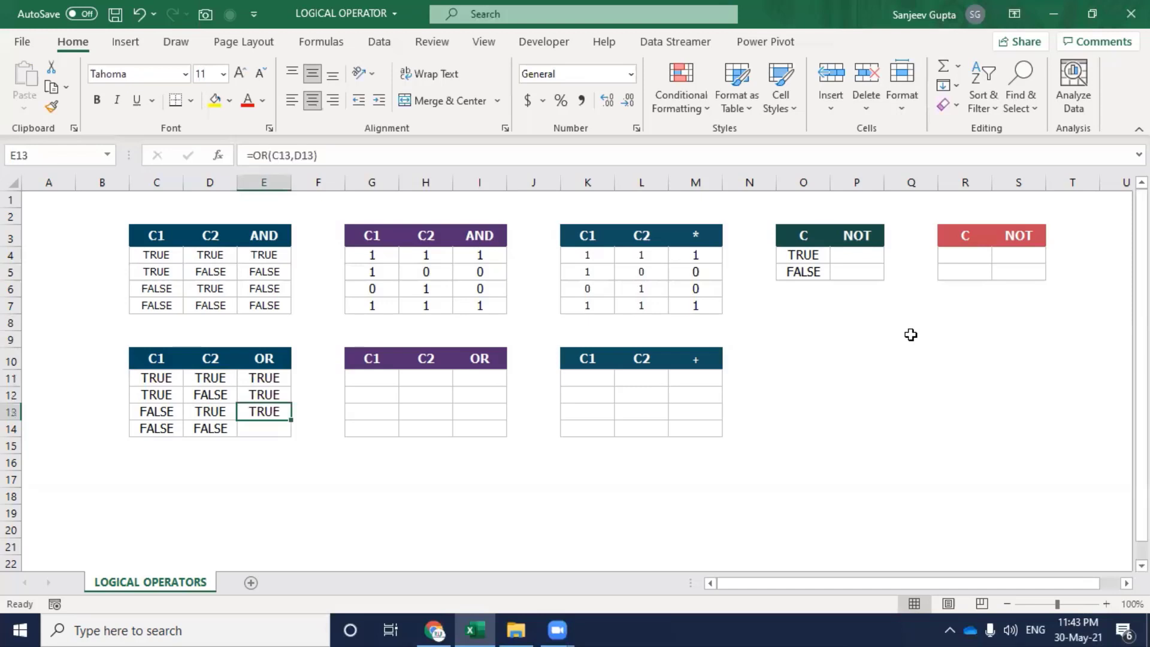
key(Down)
key(ctrl+d)
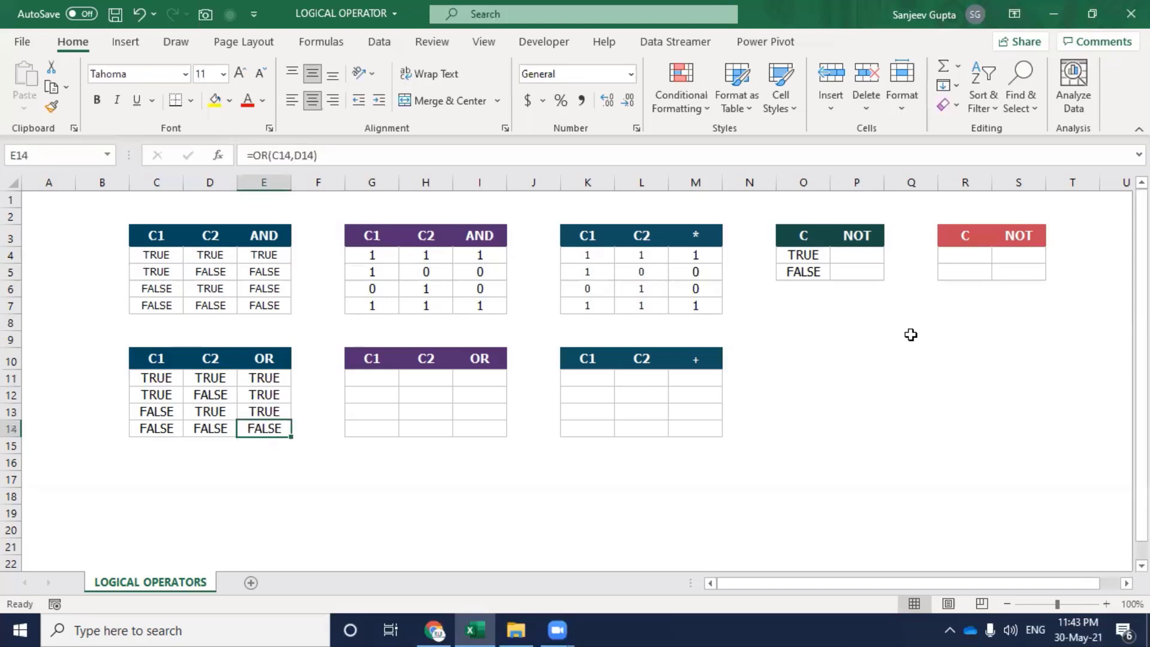
key(Right)
key(Up)
key(Right)
key(Up)
key(Up)
Enter array formulas {=--C11} in G11 and {=--D11} in H11, filled down to row 14.
text(=)
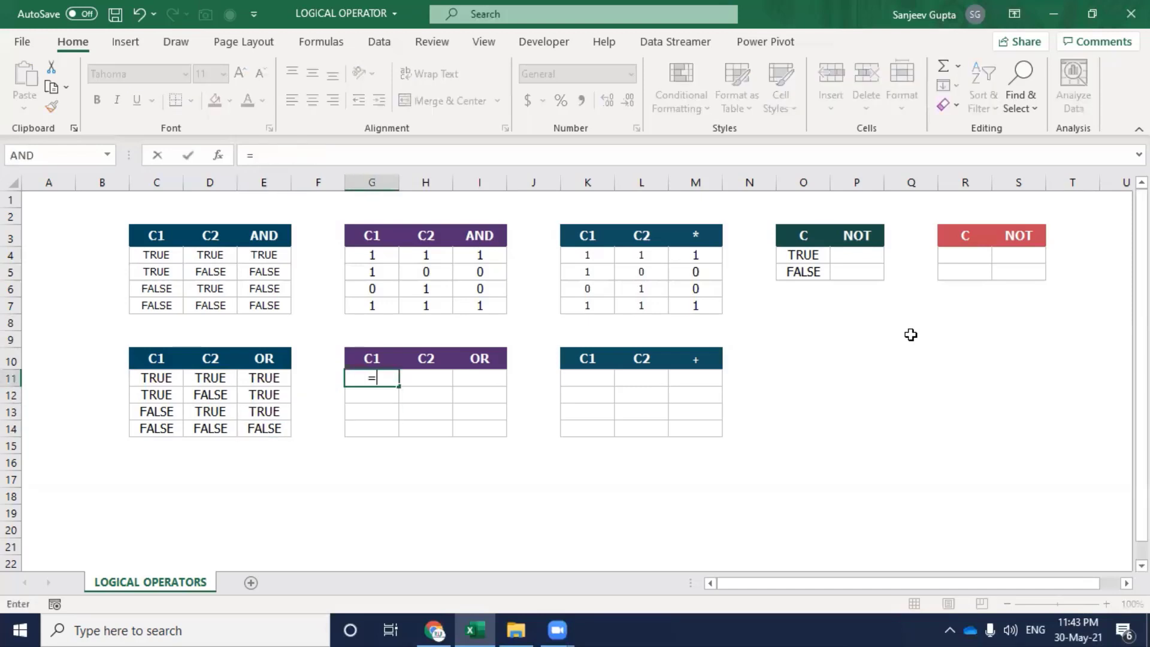
text(-)
key(Left)
key(Left)
key(Left)
key(Left)
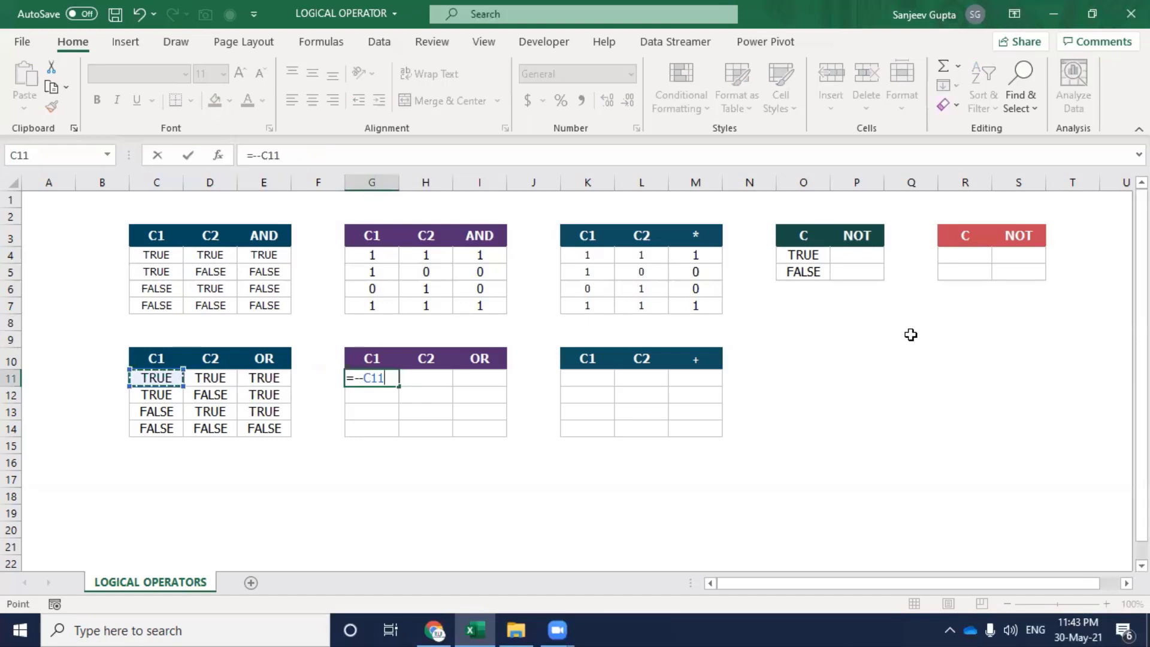
key(ctrl+shift+Return)
key(Right)
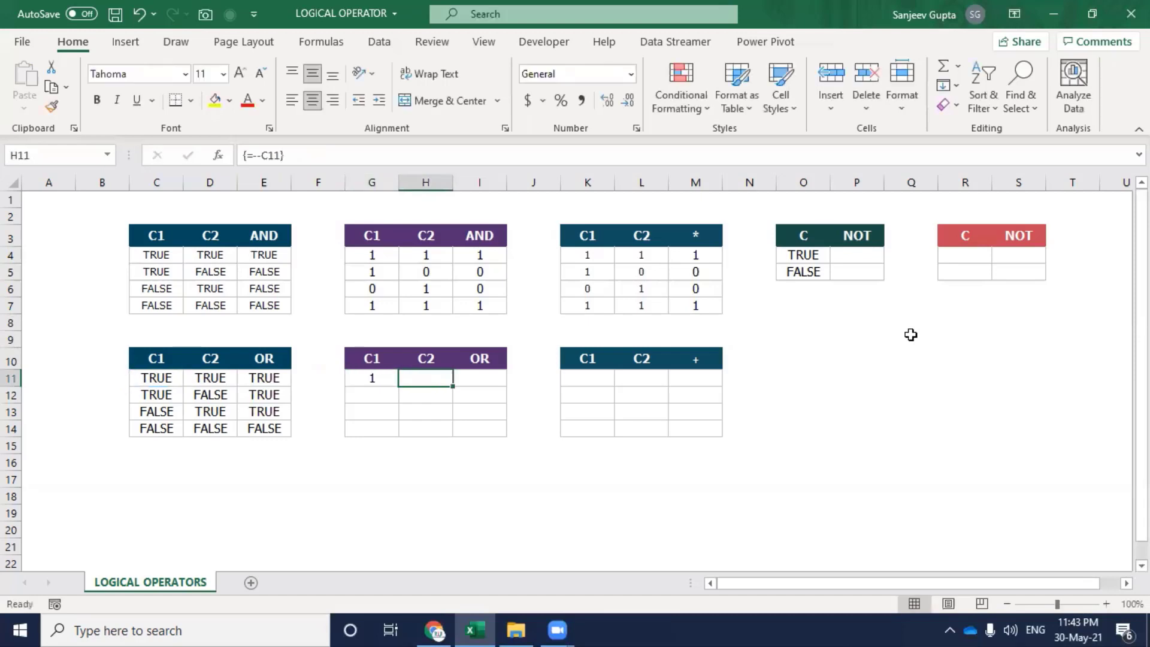
text(=)
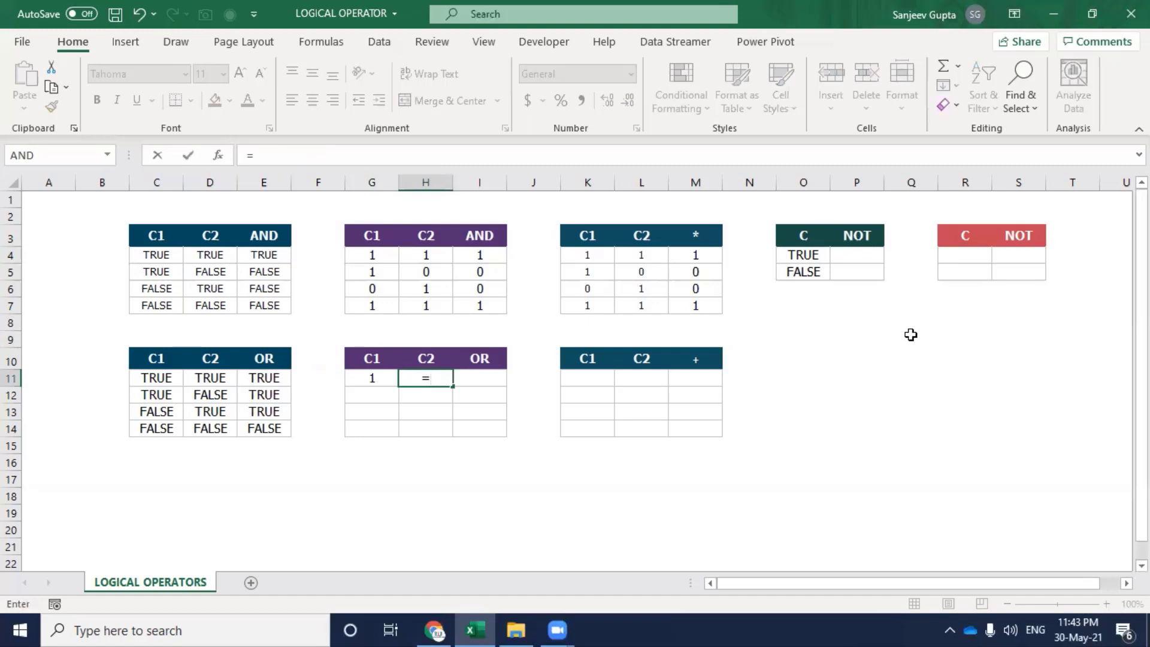
text(-)
key(Left)
key(Left)
key(Left)
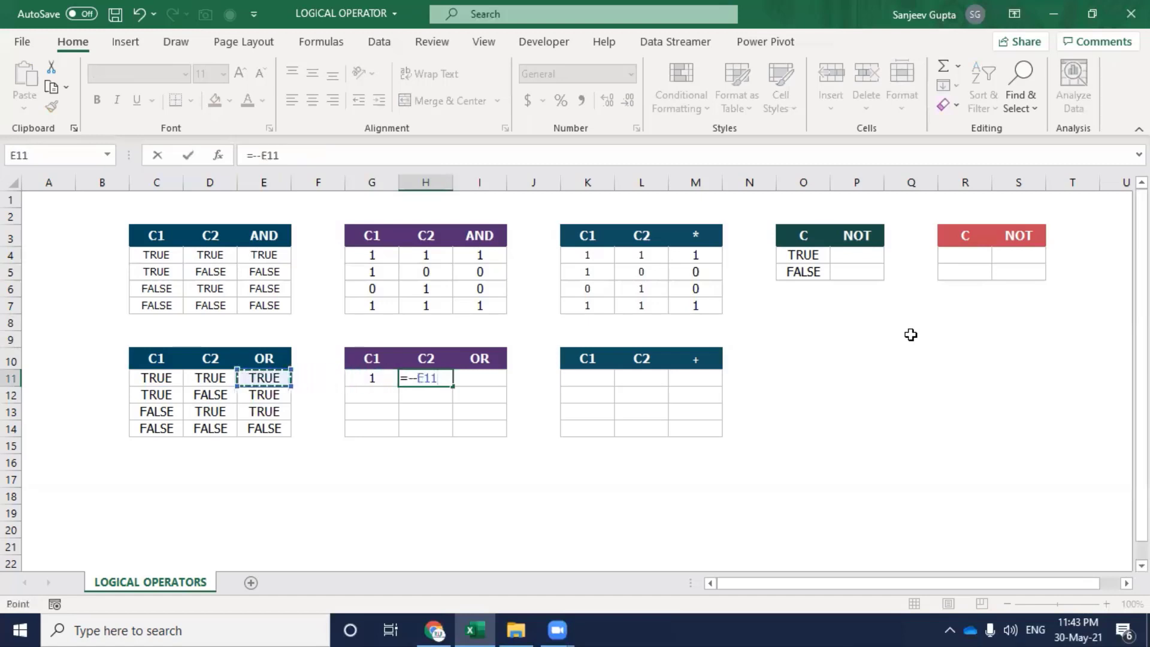
key(Left)
key(ctrl+shift+Return)
key(Left)
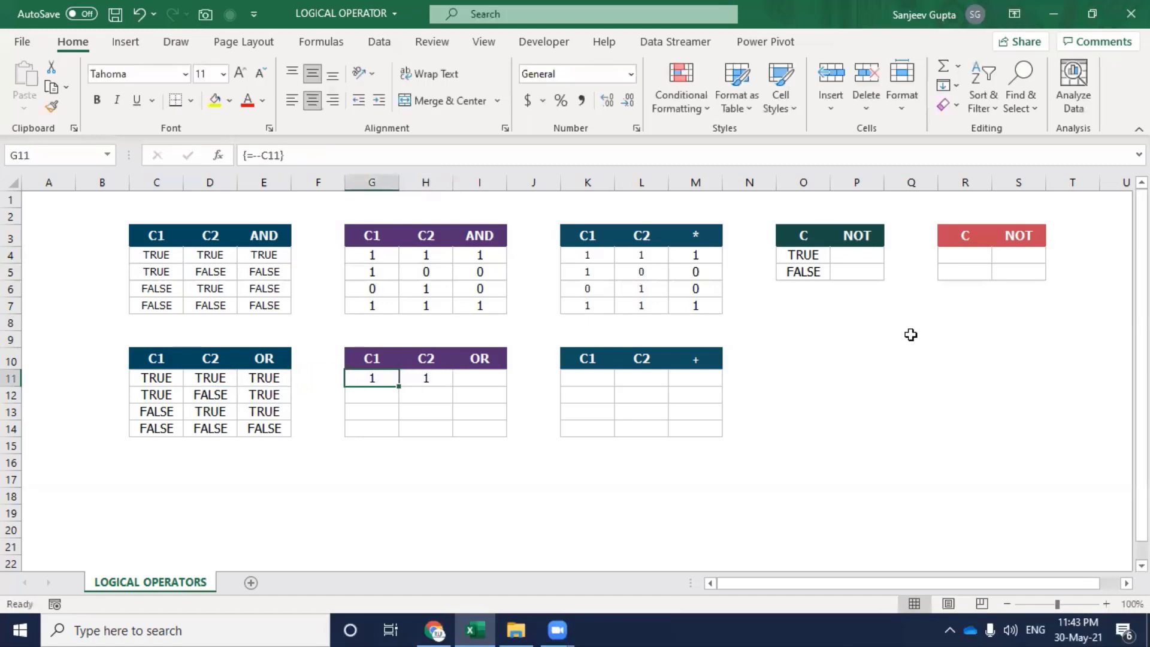
key(shift+Right)
key(shift+Down)
key(shift+Down)
key(shift+Down)
key(ctrl+d)
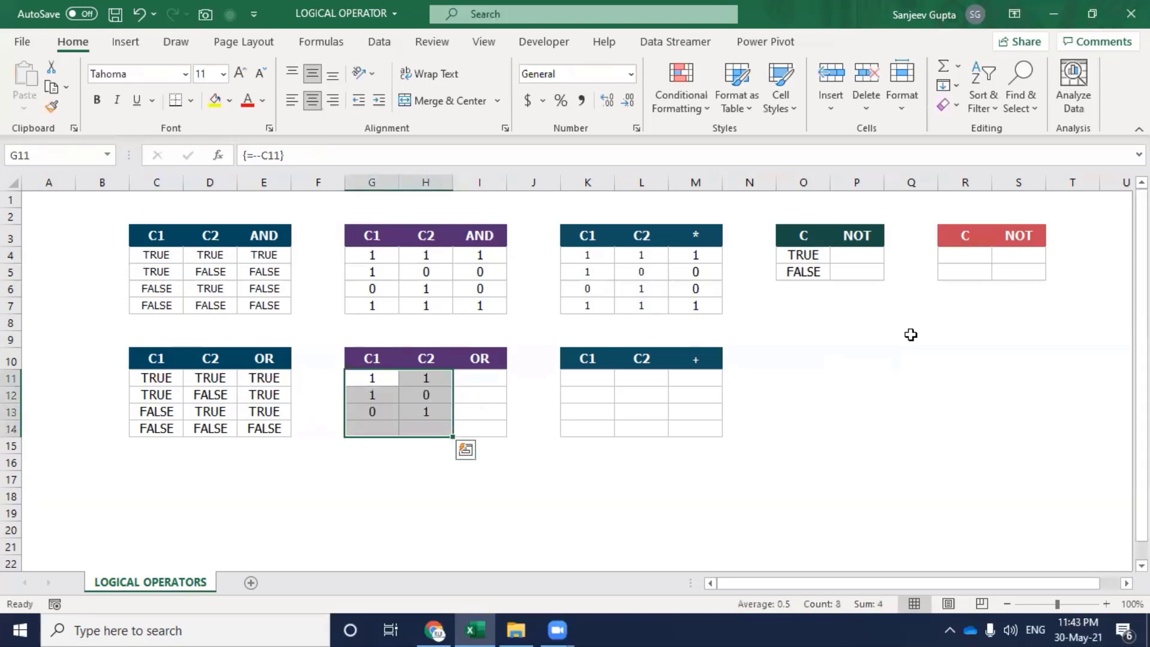
Enter =--OR(G11,H11) in I11 and fill it down to I14.
key(Right)
key(Right)
text(=--)
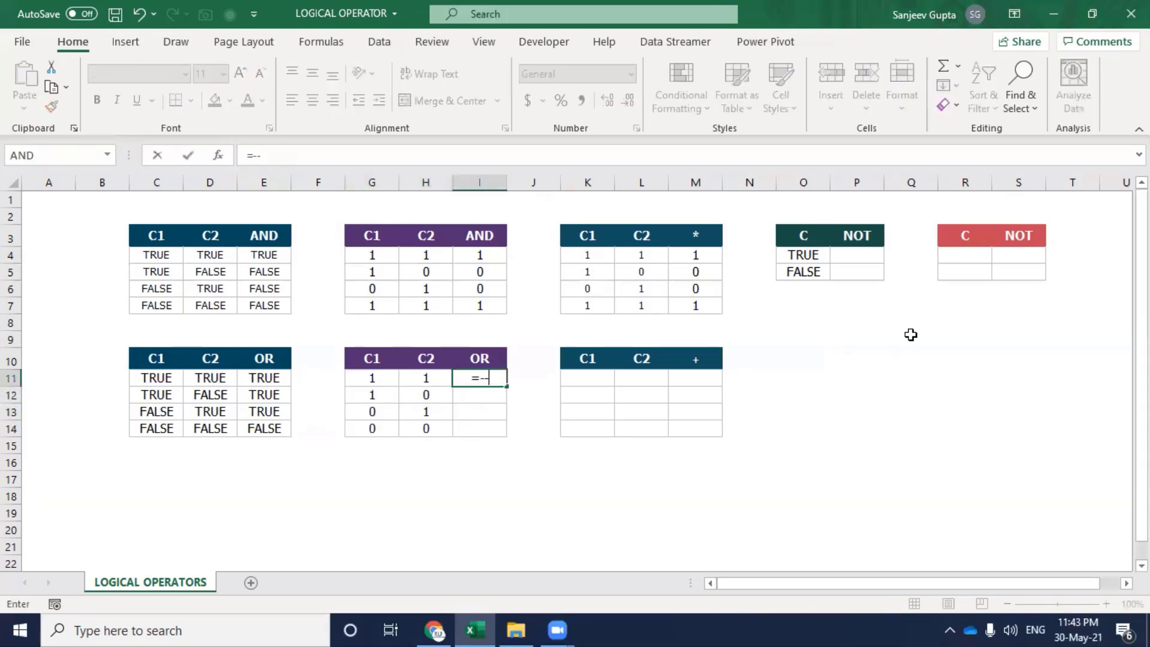
text(or()
key(Left)
key(Left)
text(,)
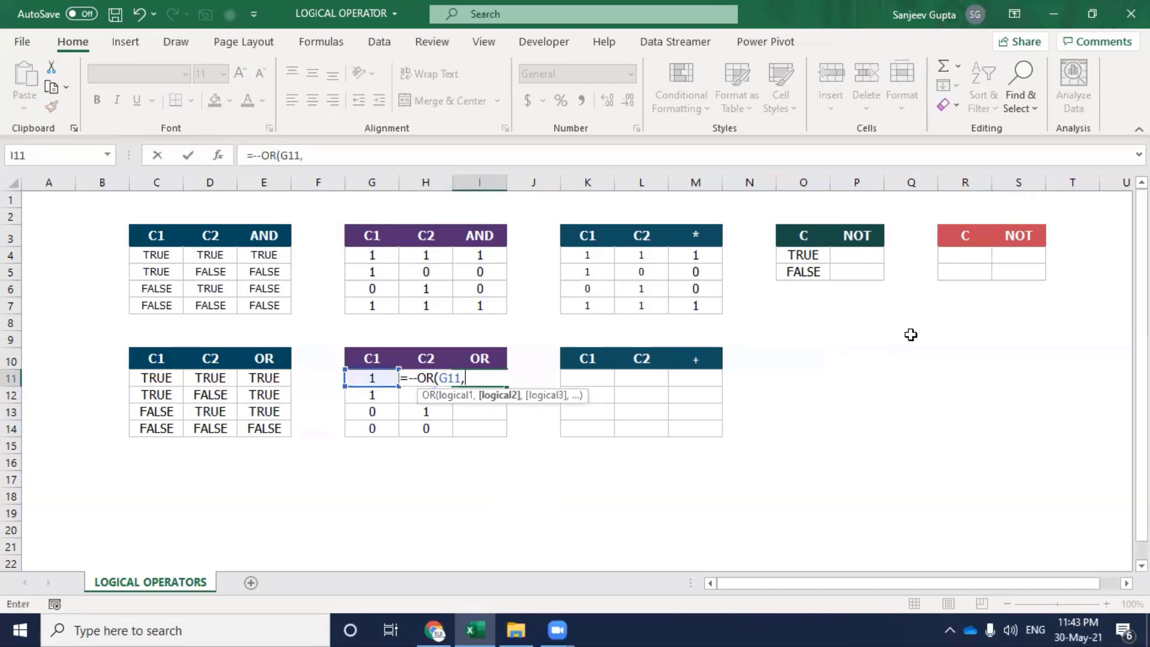
key(Left)
key(ctrl+Return)
key(Left)
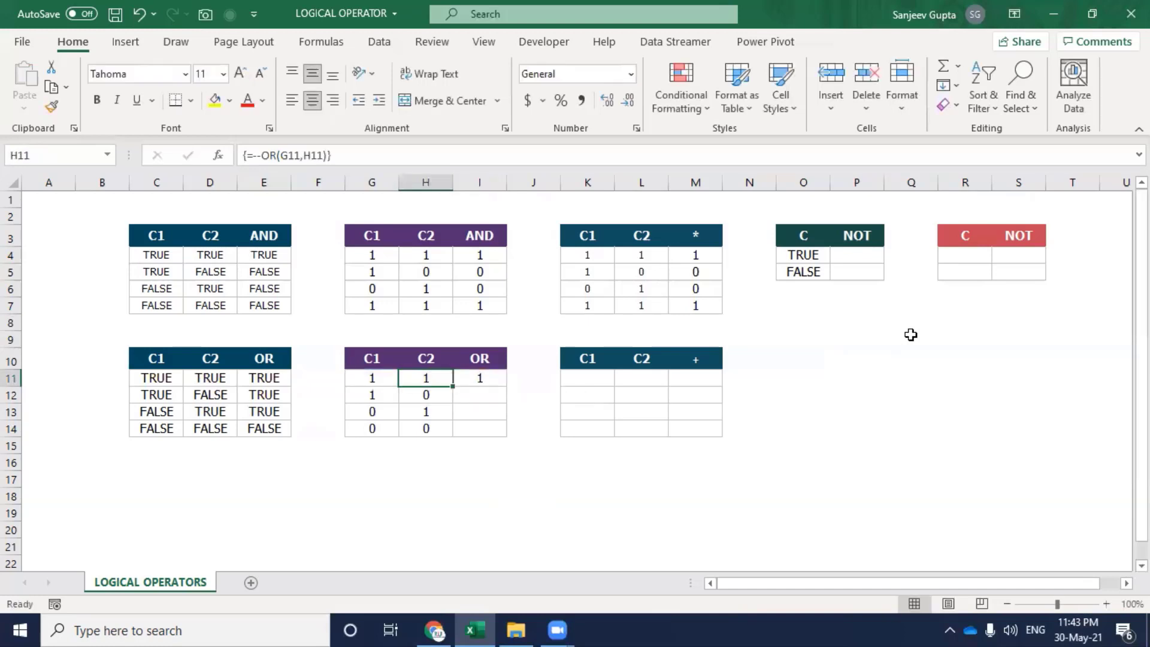
key(ctrl+Down)
key(Right)
key(ctrl+shift+Up)
key(ctrl+d)
Copy G11:I14 and paste only its values into K11:M14 of the + table.
key(Right)
key(Right)
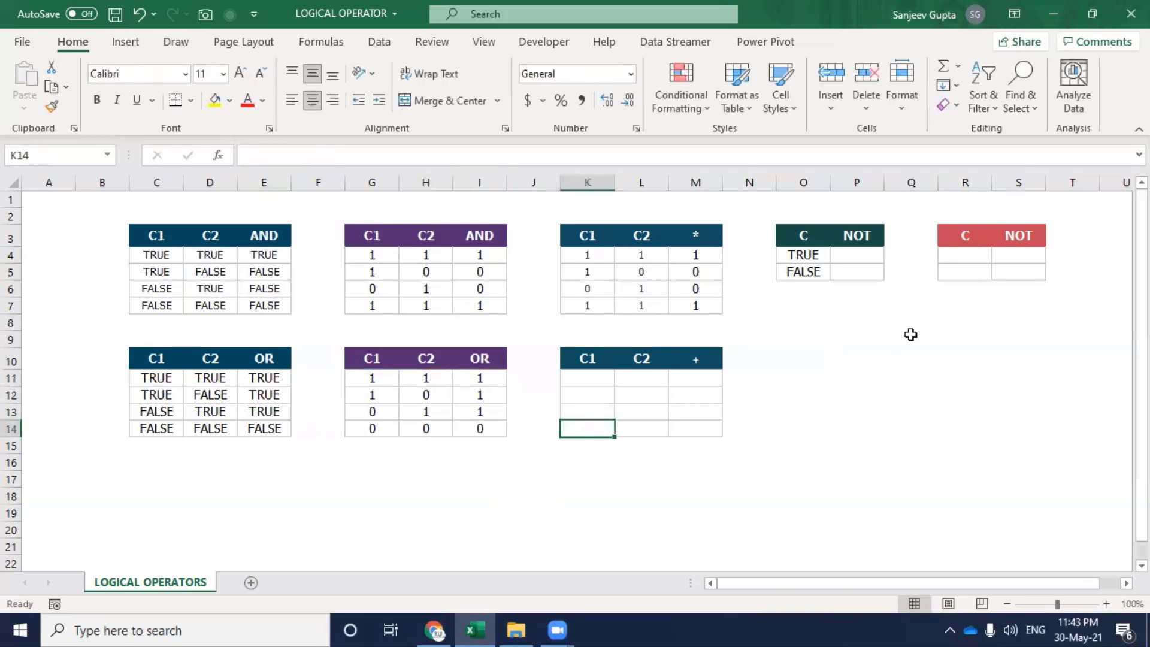
key(Left)
key(Left)
key(Left)
key(Left)
key(ctrl+Up)
key(Down)
key(ctrl+shift+Right)
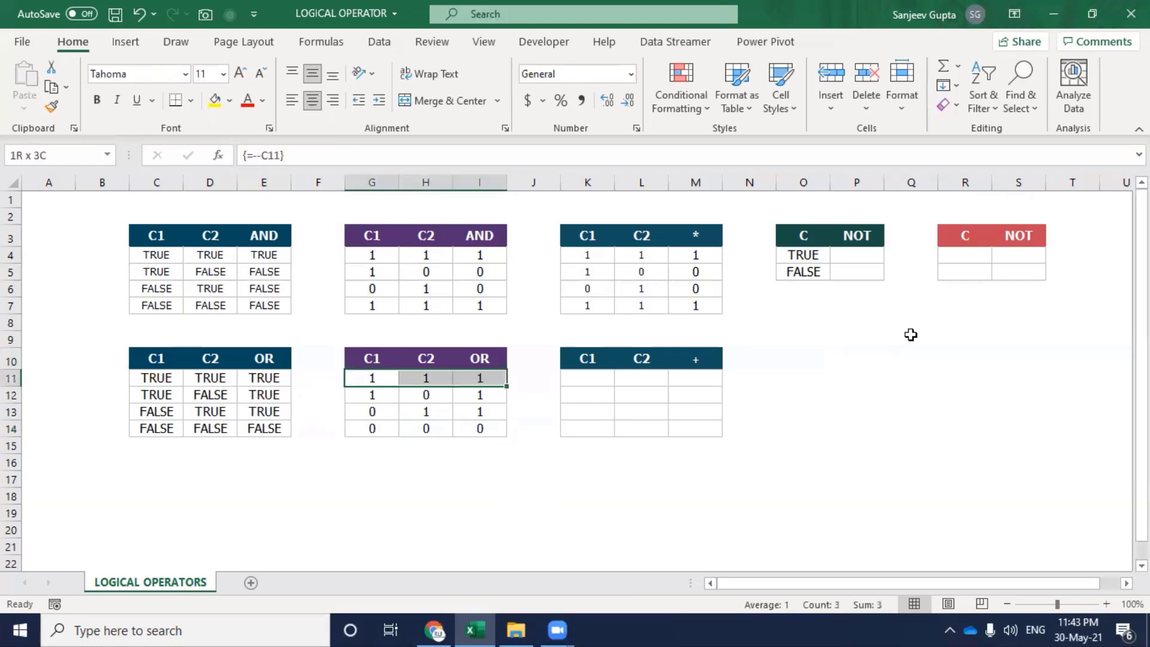
key(ctrl+shift+Down)
key(ctrl+c)
key(Right)
key(Right)
key(Right)
key(Right)
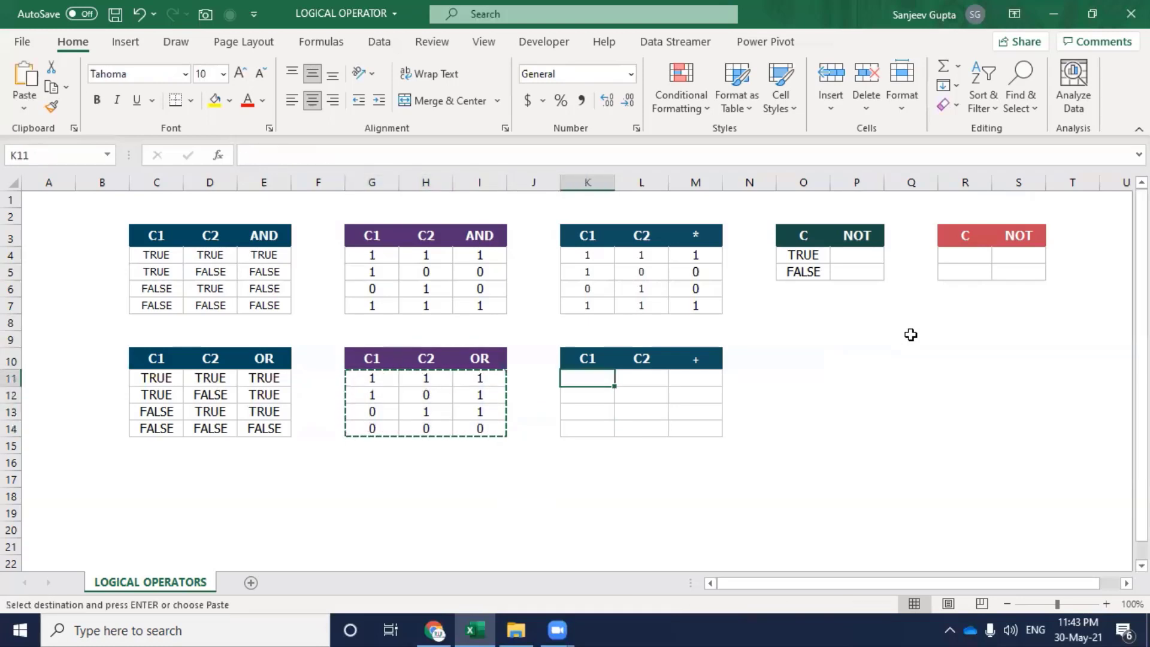
key(ctrl+alt+v)
key(Return)
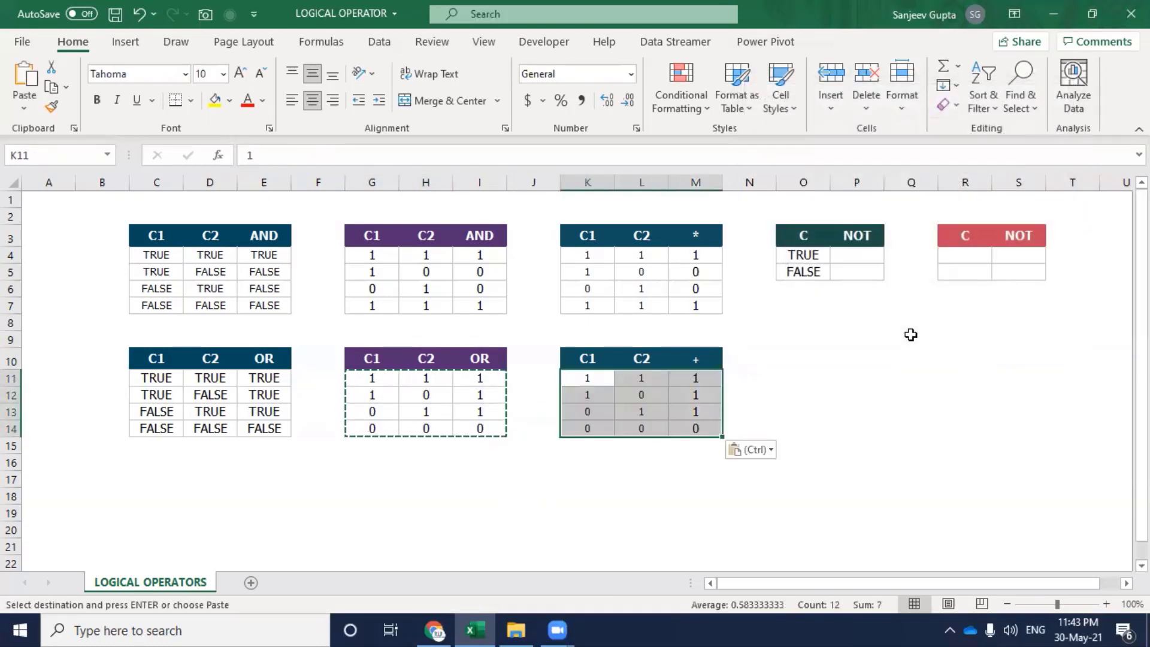
Navigate across the sheet to the NOT truth table.
key(Left)
key(Left)
key(Left)
key(Left)
key(Right)
key(Right)
key(Right)
key(Right)
key(Up)
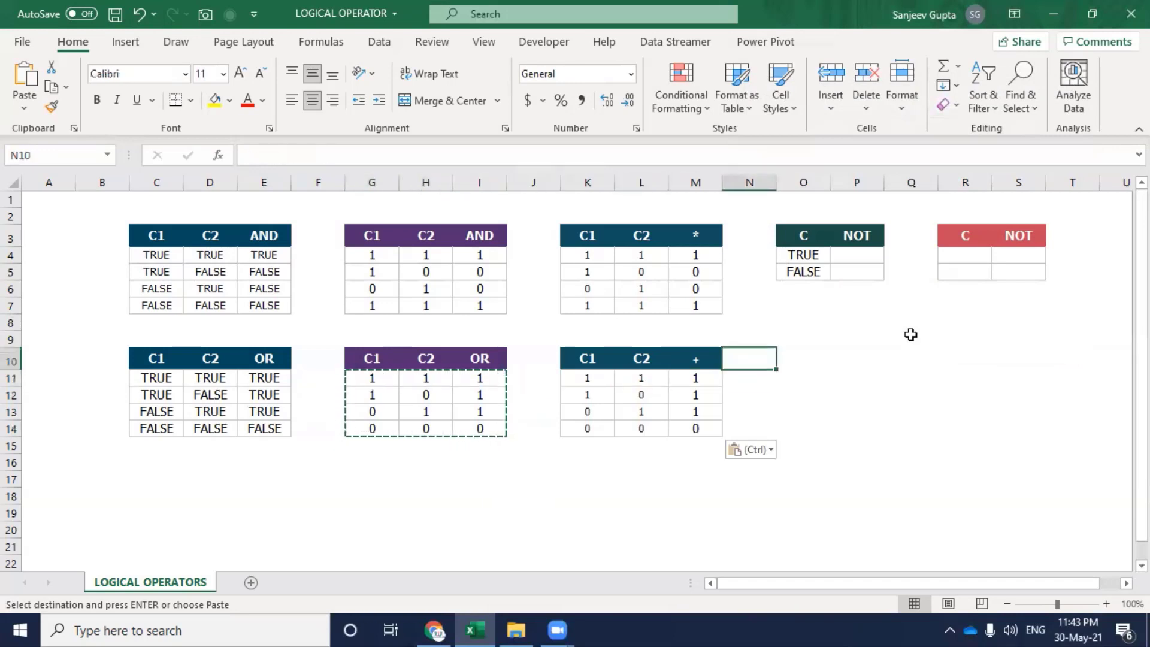
key(Up)
key(Up)
key(Up)
key(Right)
key(Down)
key(Down)
key(Down)
Enter =NOT(O4) in P4 and =NOT(O5) in P5, returning FALSE and TRUE.
key(Up)
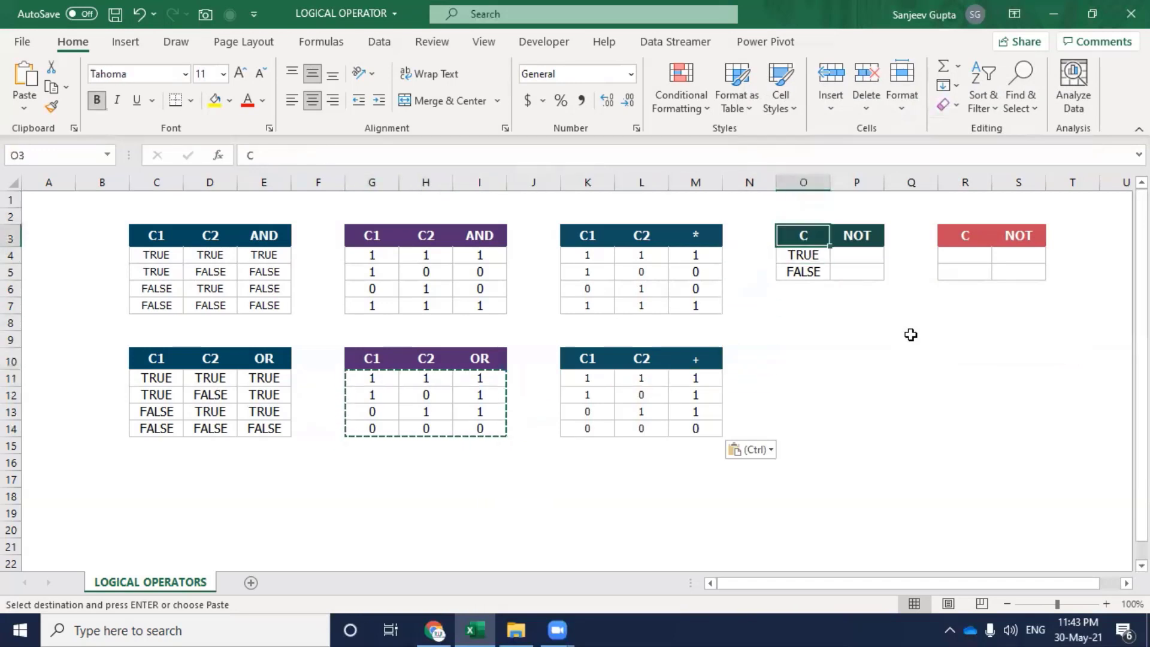
key(Right)
key(Down)
key(Left)
key(Right)
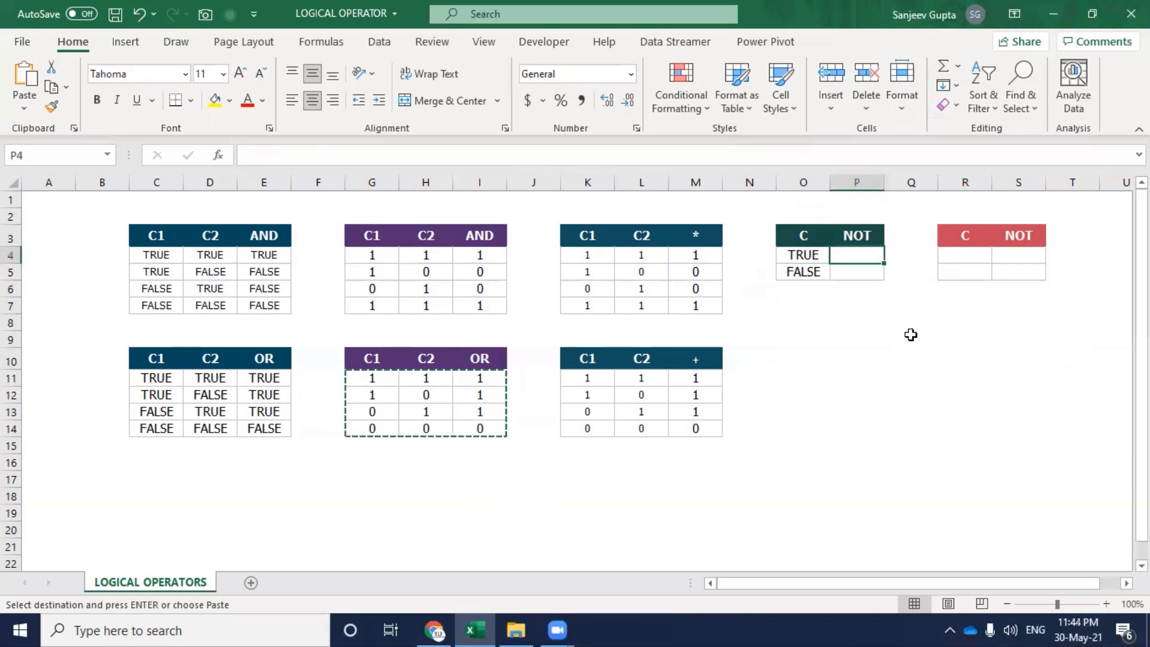
text(=not)
key(Tab)
key(Left)
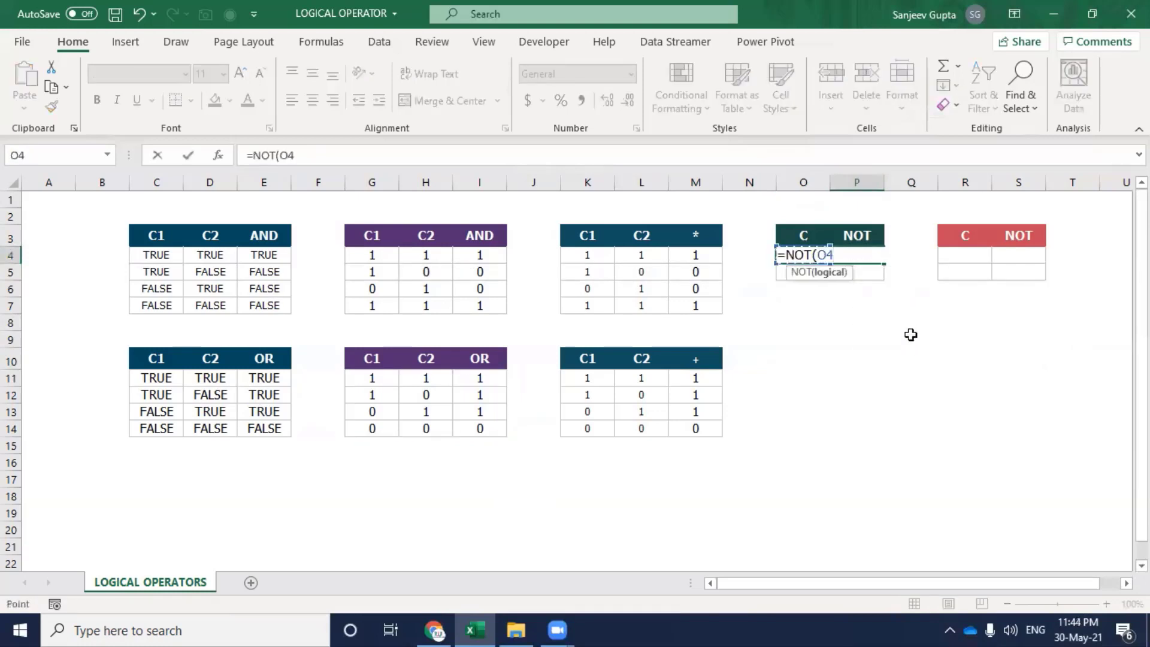
key(Return)
text(=not)
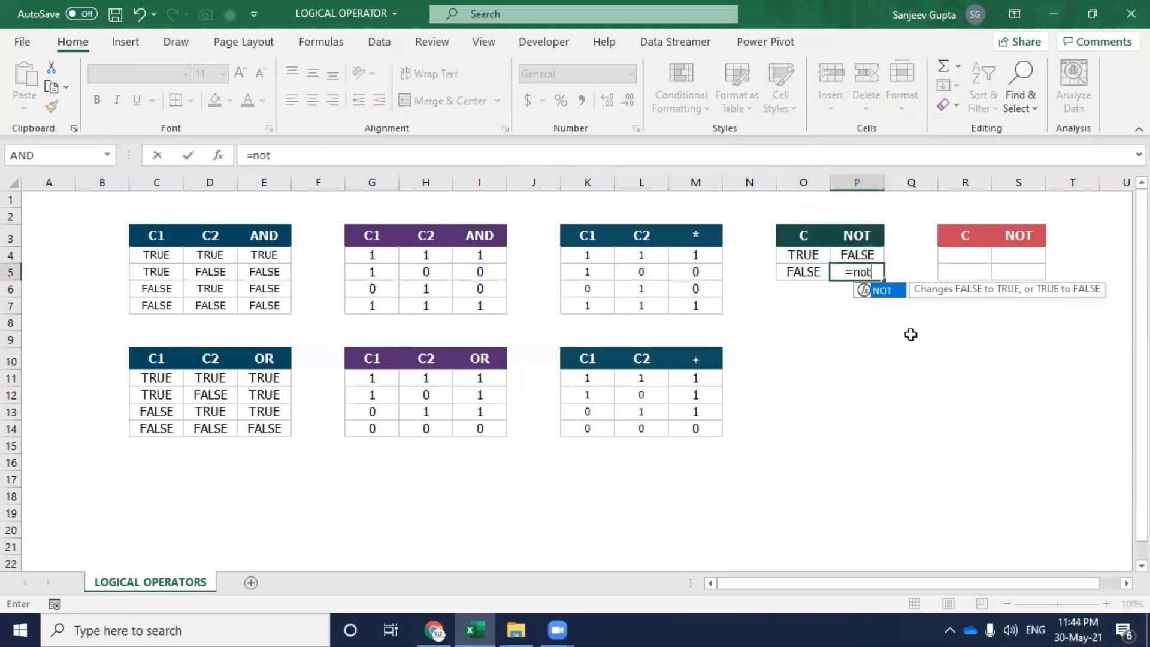
key(Tab)
key(Left)
text())
key(Return)
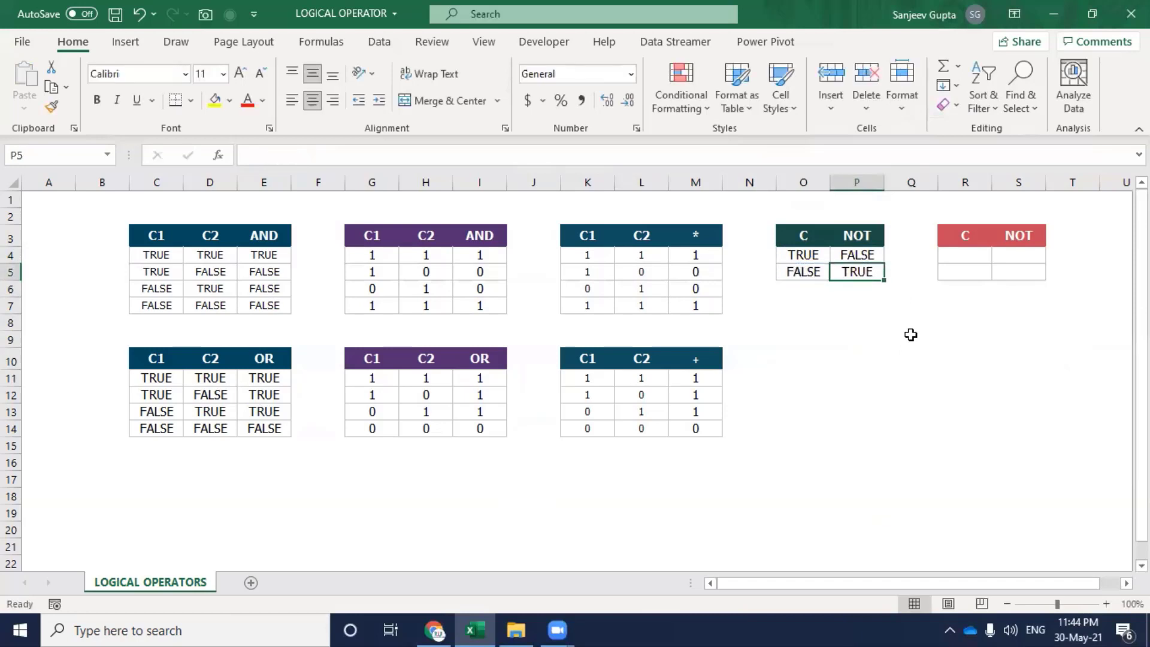
Enter array formula {=--O4} in R4 and fill it down to R5.
key(Up)
key(Up)
key(Right)
key(Right)
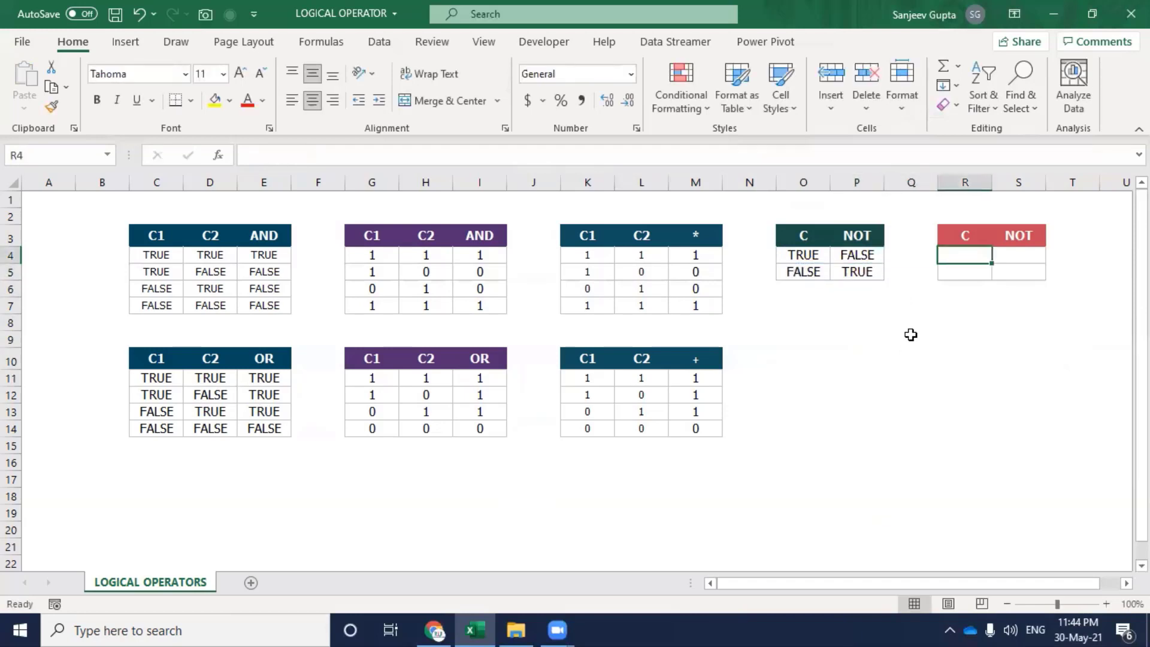
text(=)
key(Left)
key(Left)
key(Left)
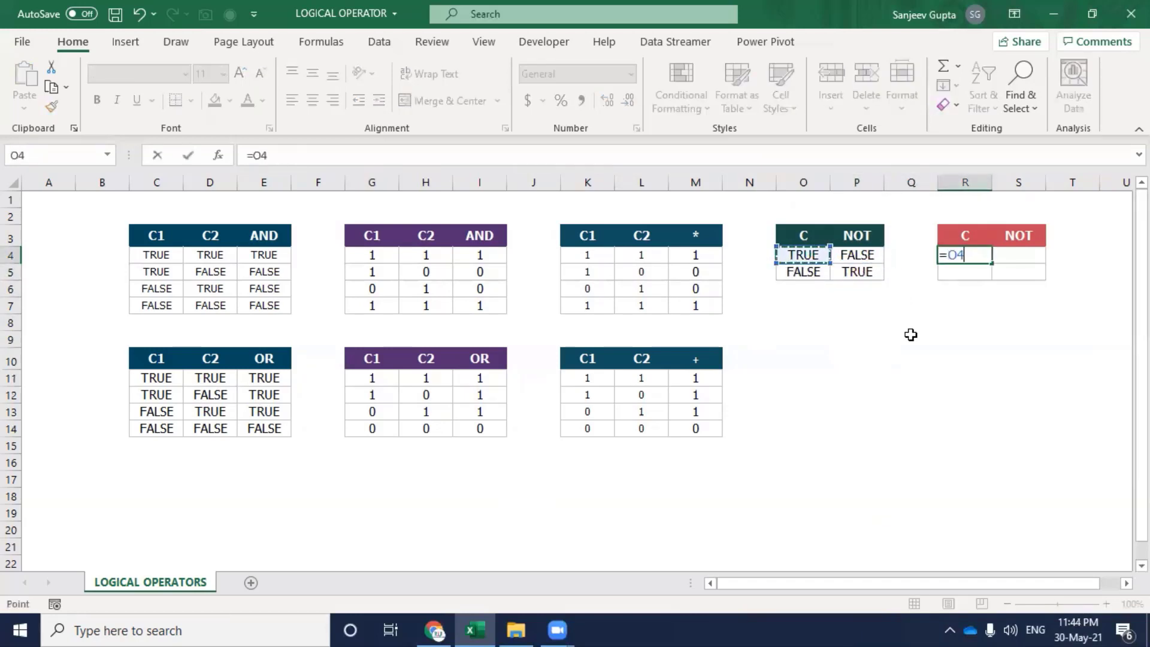
click(257, 155)
text(--)
key(ctrl+shift+Return)
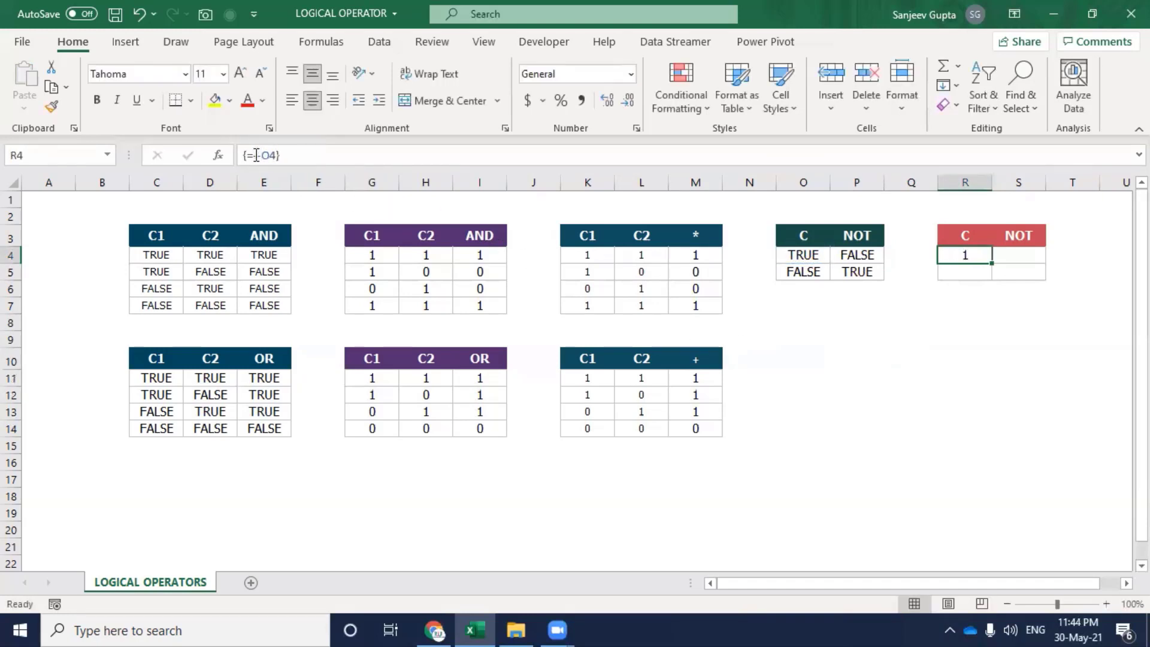
key(Down)
key(ctrl+d)
key(Up)
Enter =--NOT(R4) in S4 and fill it down to S5, giving 0 and 1.
key(Right)
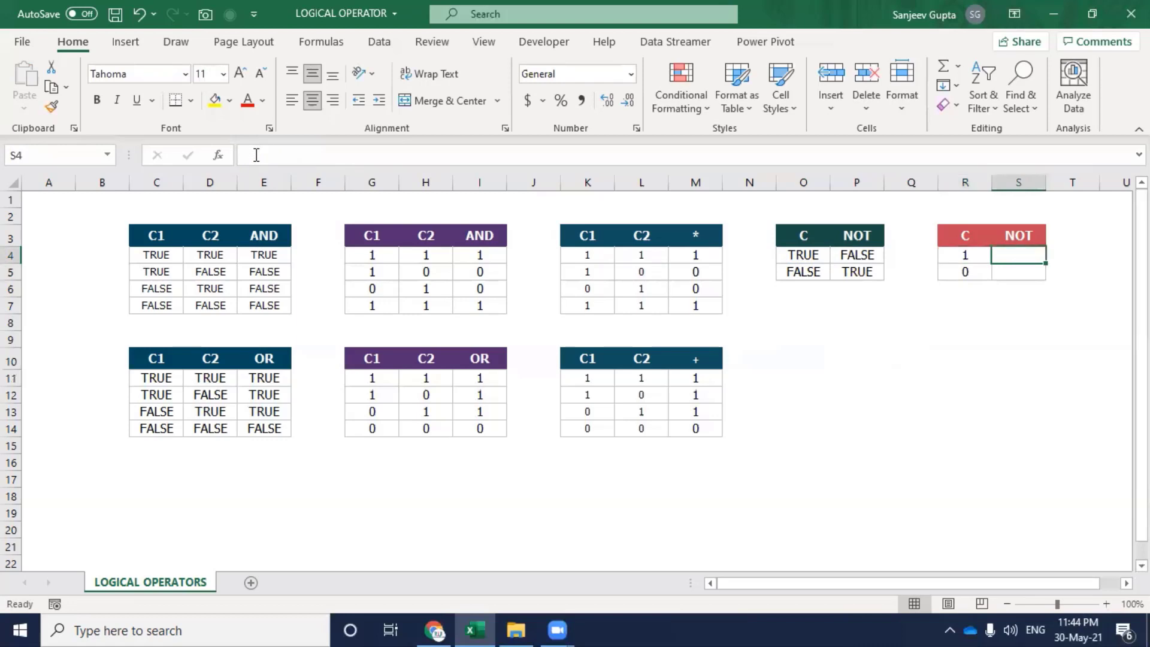
text(=--no)
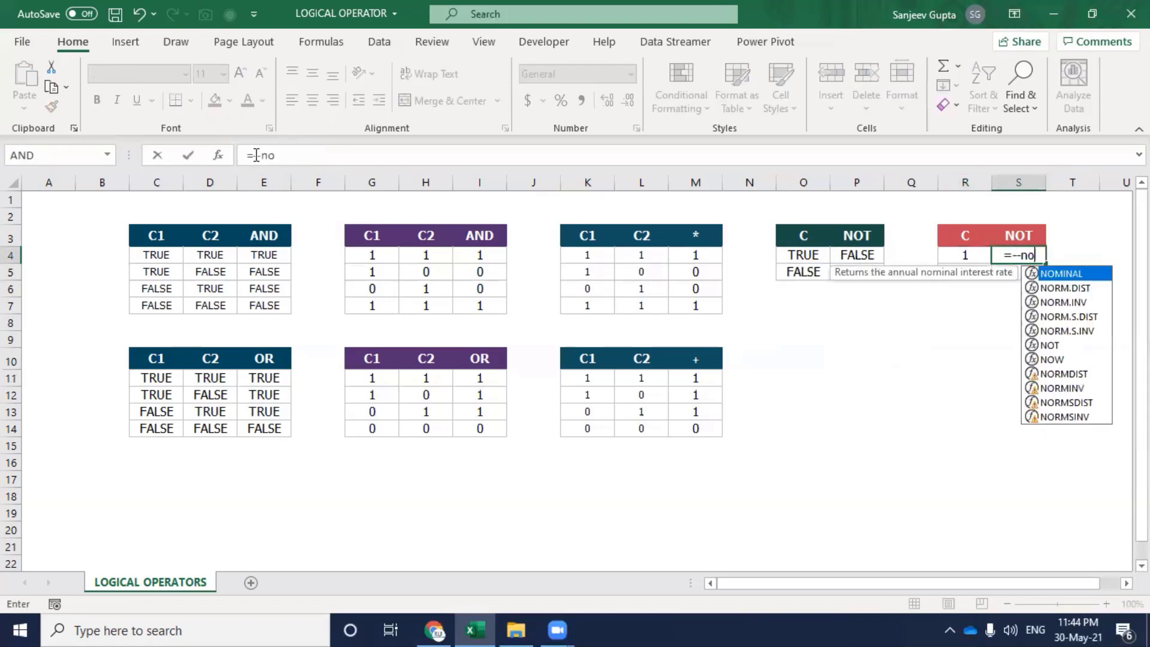
text(t)
key(Tab)
key(Left)
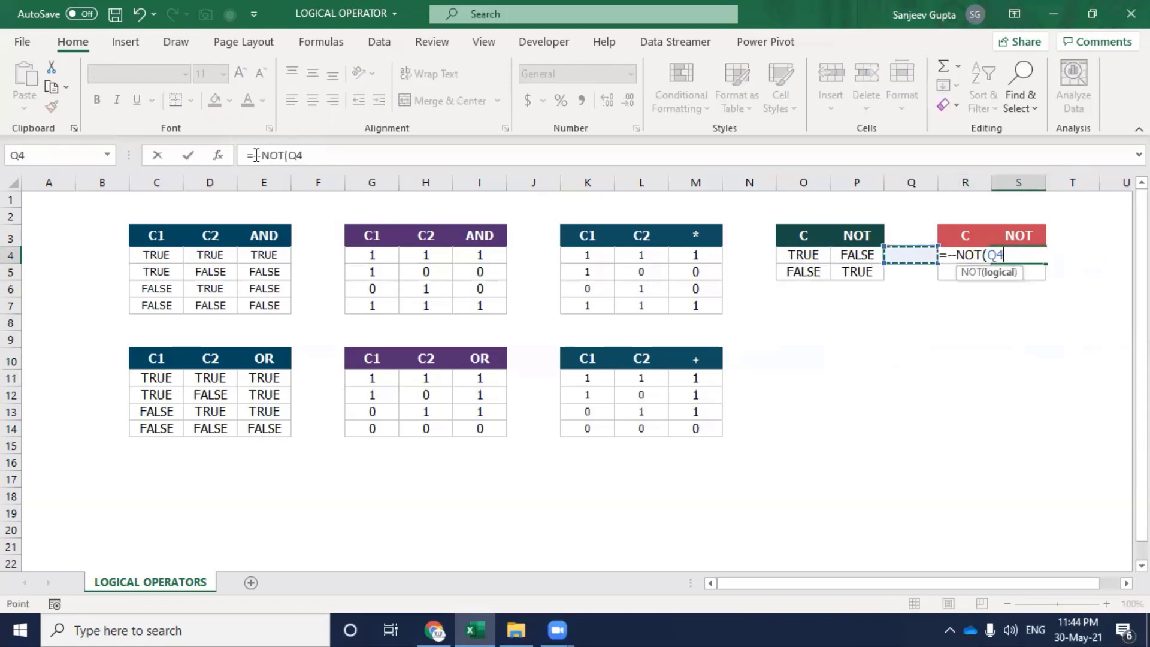
key(Escape)
text(=not)
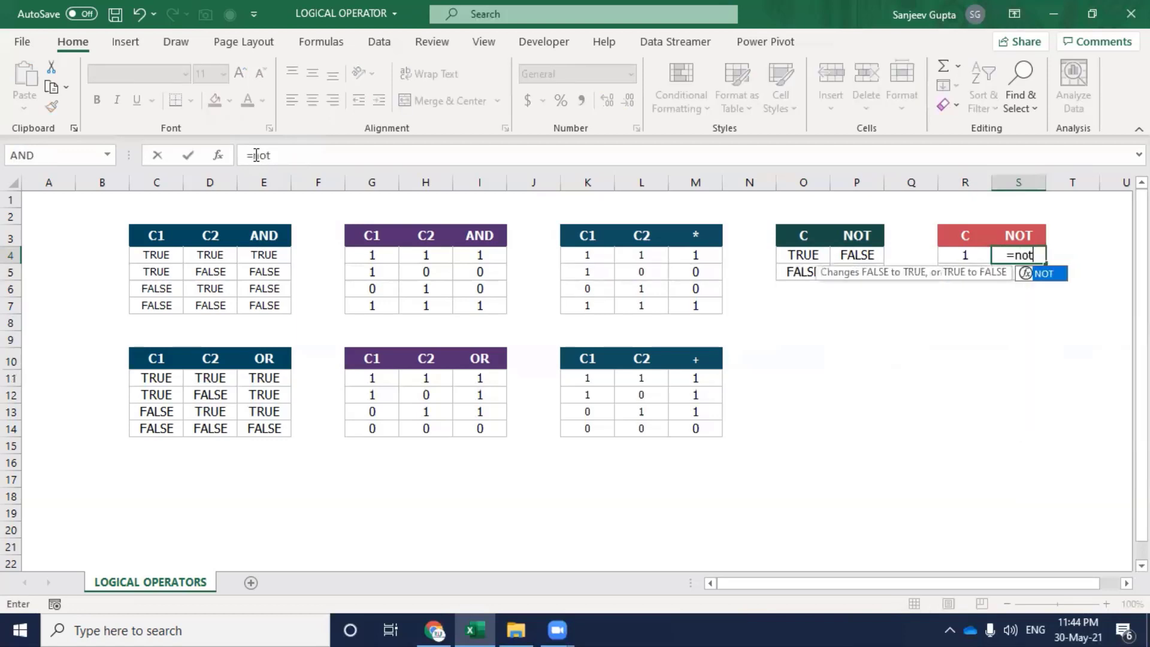
key(BackSpace)
key(BackSpace)
key(BackSpace)
text(--not)
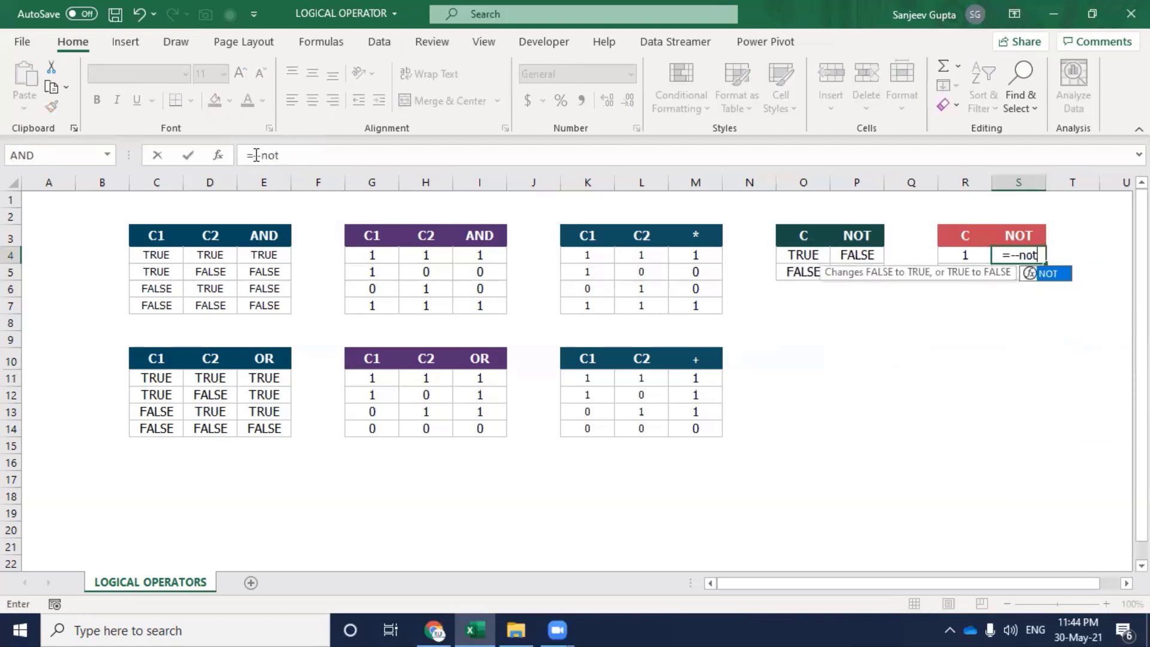
text(()
key(Left)
text())
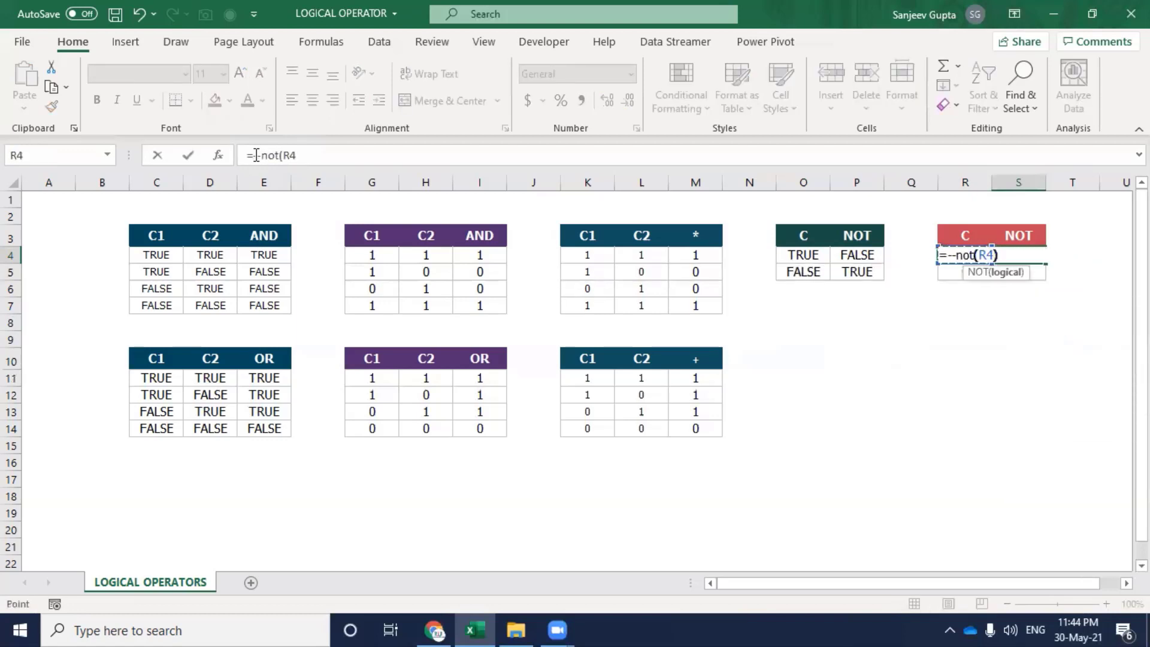
key(Return)
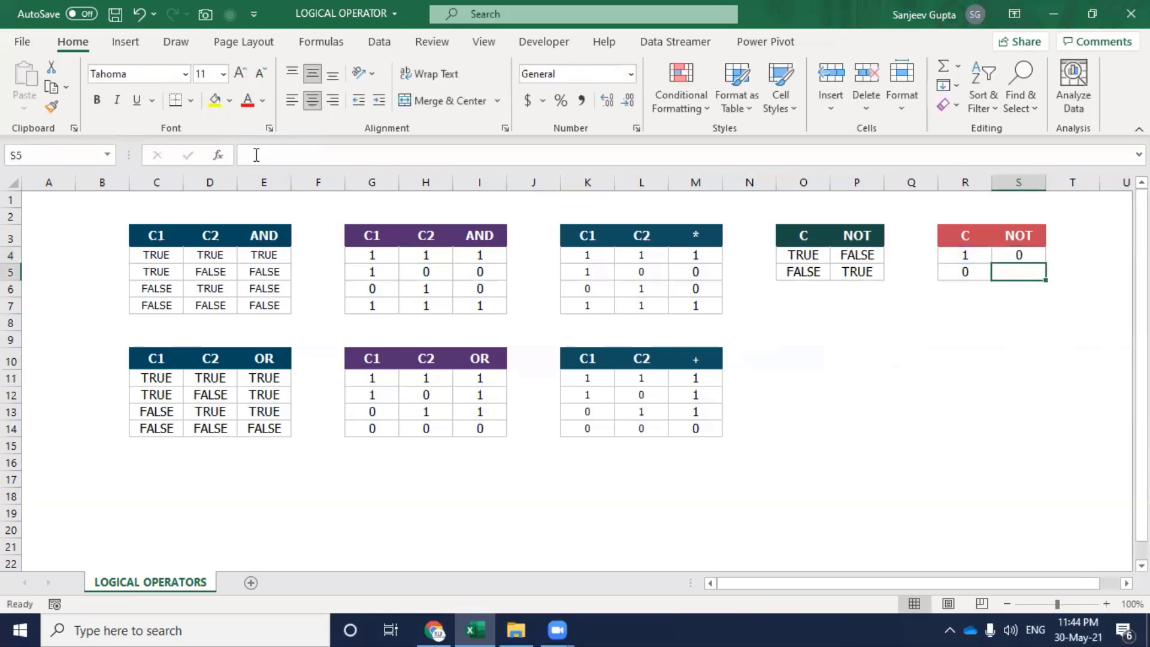
key(ctrl+d)
Review the formulas in R4, S4 and R5 of the red NOT table.
key(Up)
key(Left)
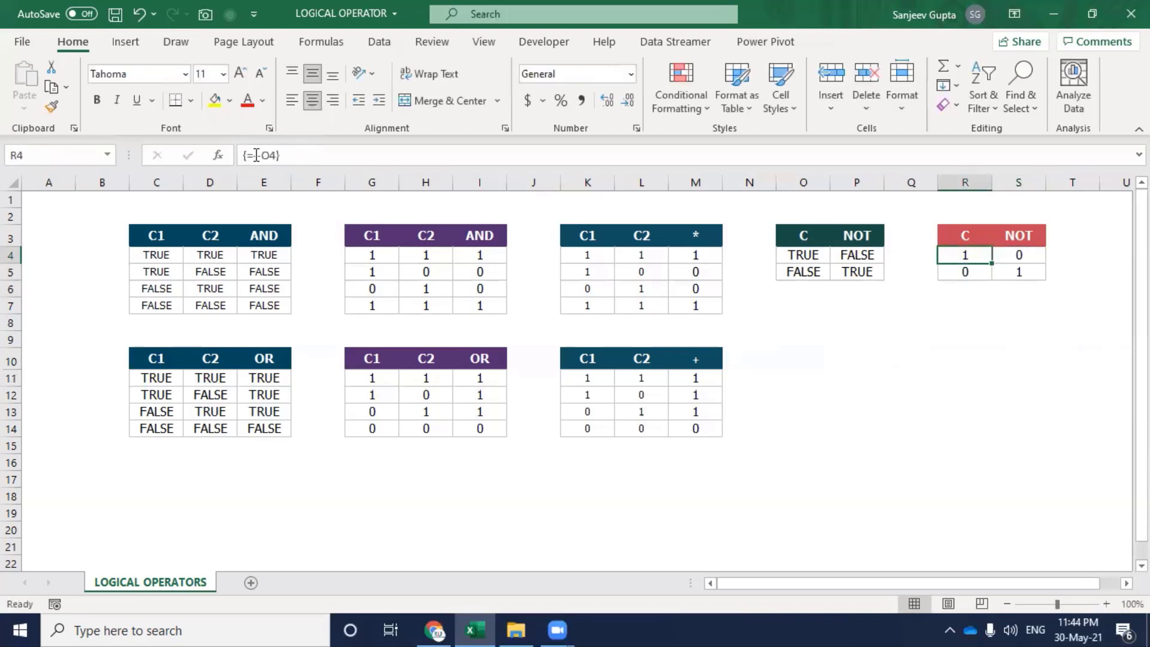
key(Right)
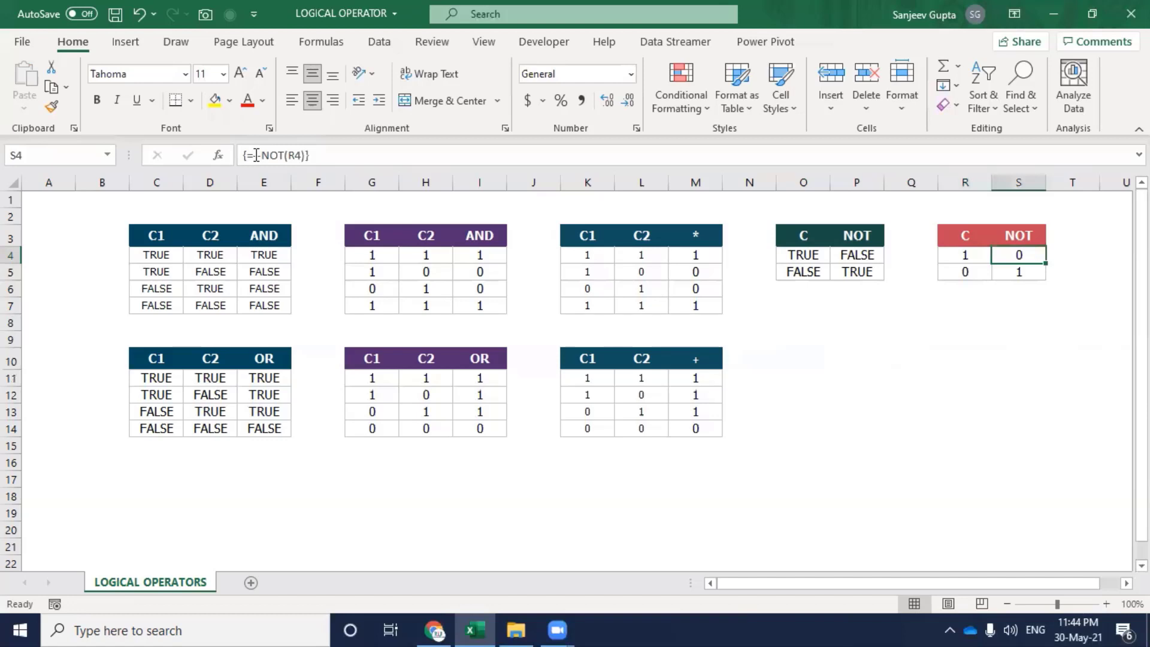
key(Left)
key(Down)
Close Excel, choosing Save so LOGICAL OPERATOR.xlsx keeps the completed truth tables.
key(Right)
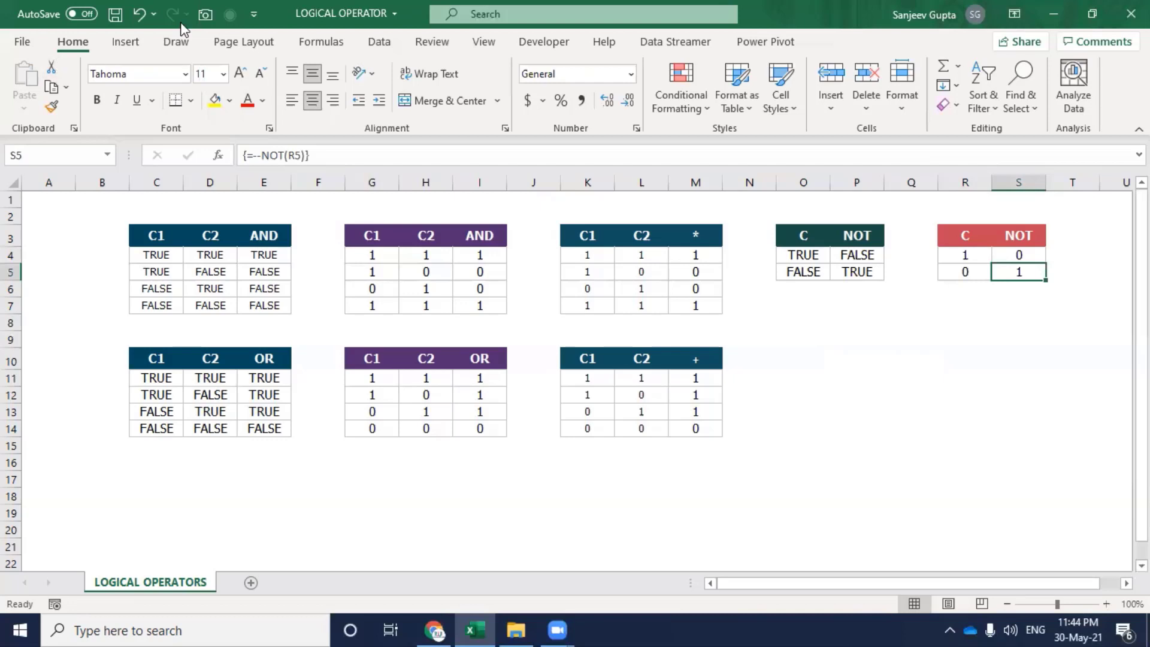
click(779, 324)
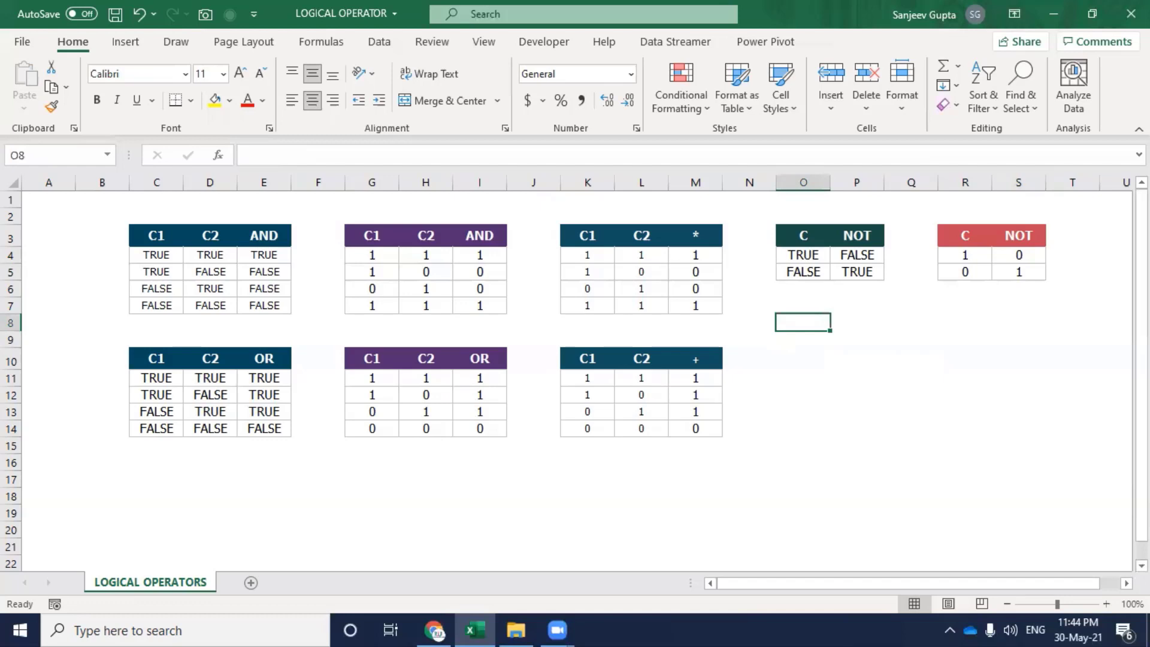
click(1132, 13)
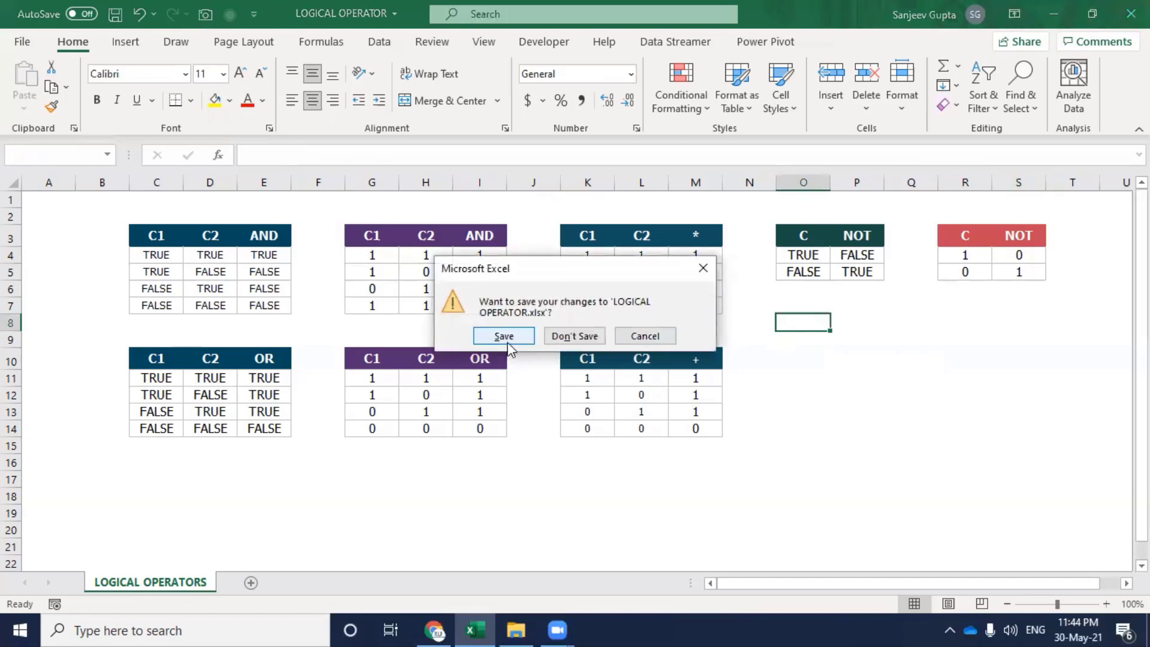
click(507, 336)
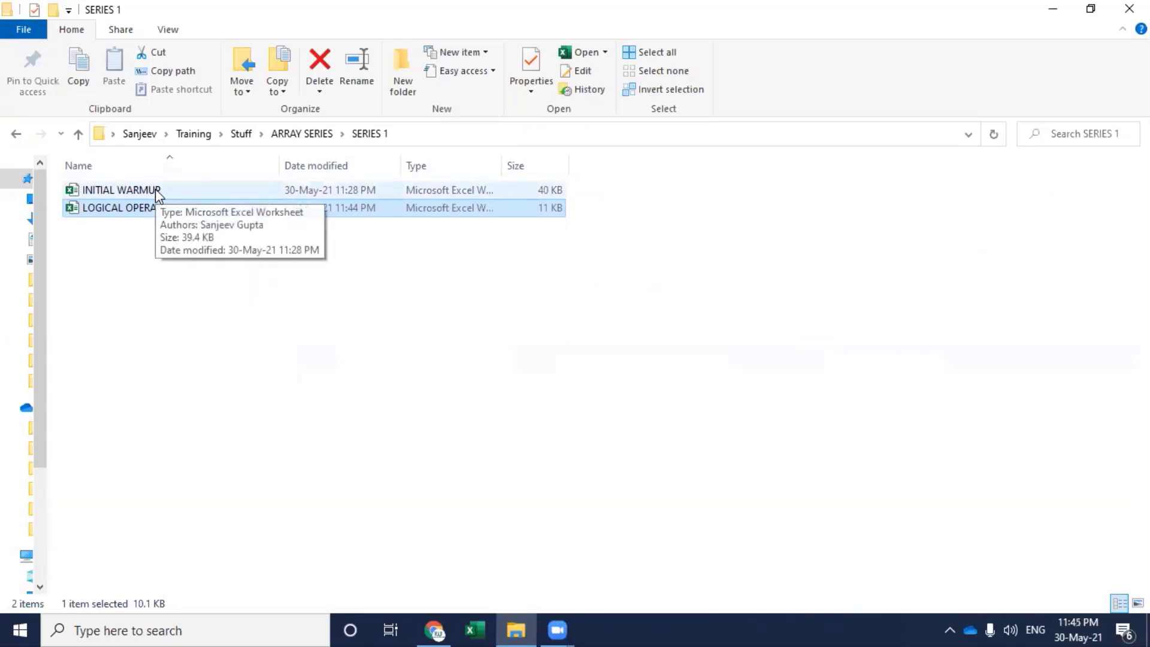
Open the INITIAL WARMUP workbook from the SERIES 1 folder in Excel.
click(125, 193)
double_click(124, 192)
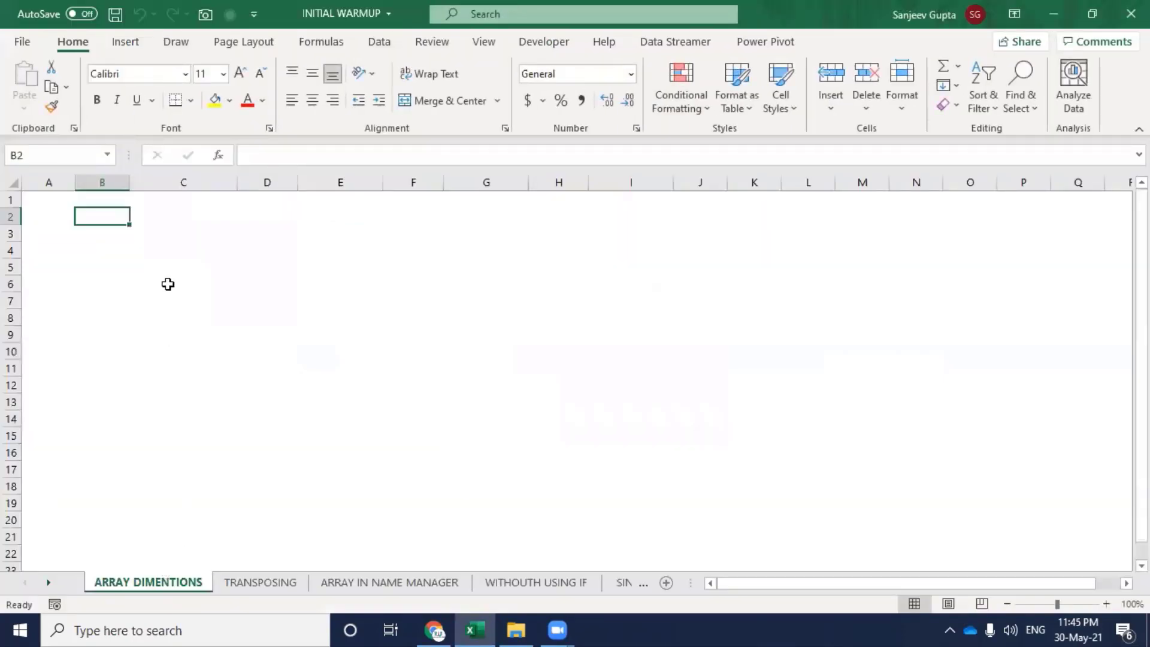
Enter the array constant ={1;2;3;4} across D3:D6 as an array formula.
key(Right)
key(Right)
click(171, 237)
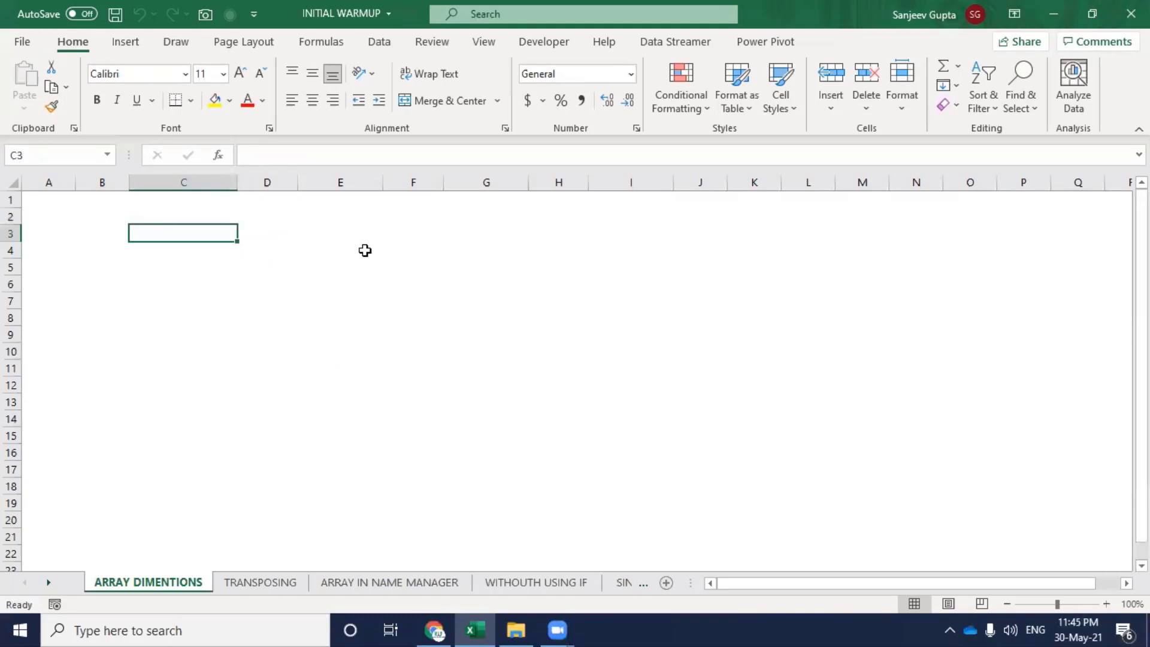
key(Right)
key(Left)
key(Right)
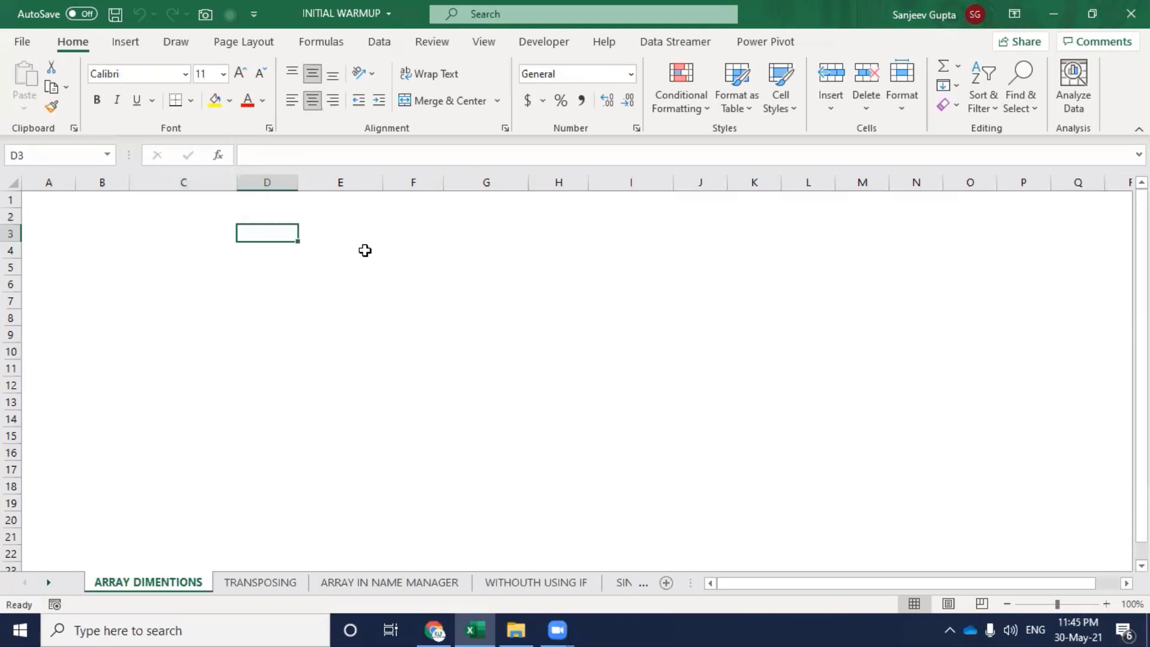
key(shift+Down)
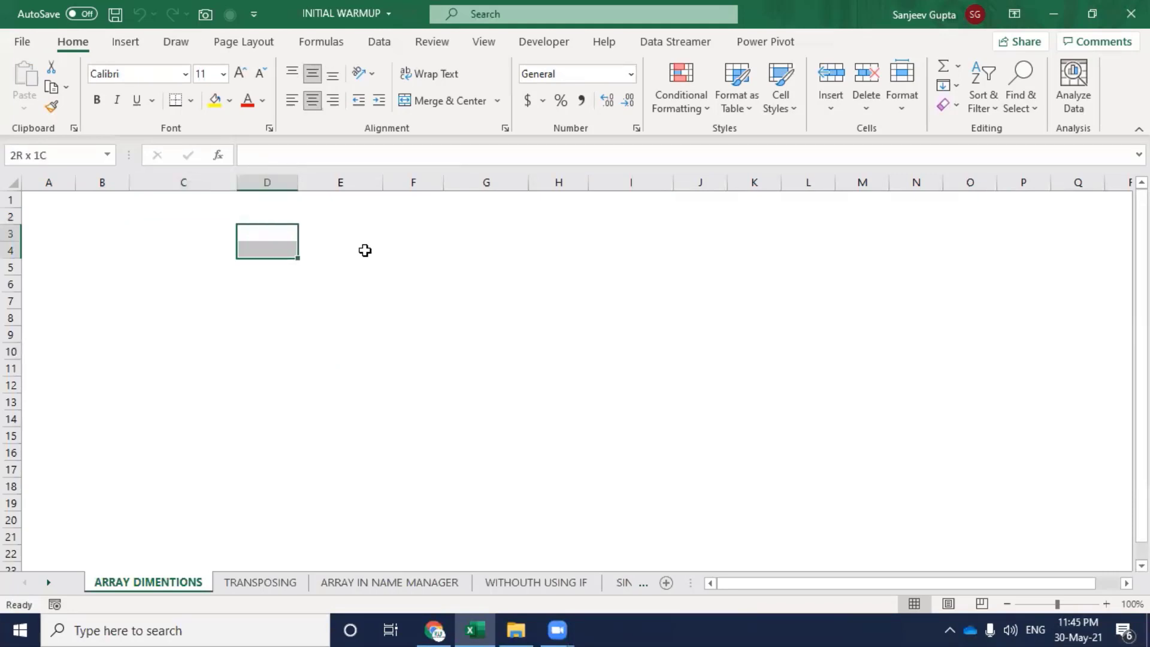
key(shift+Down)
key(shift+Down)
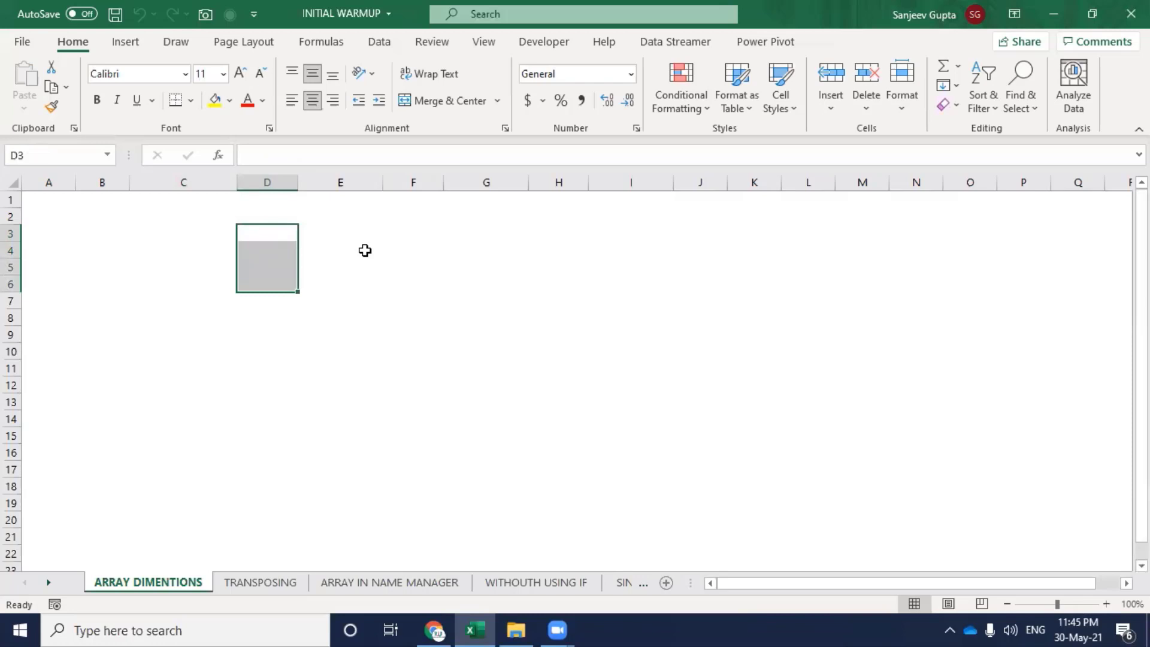
text(={)
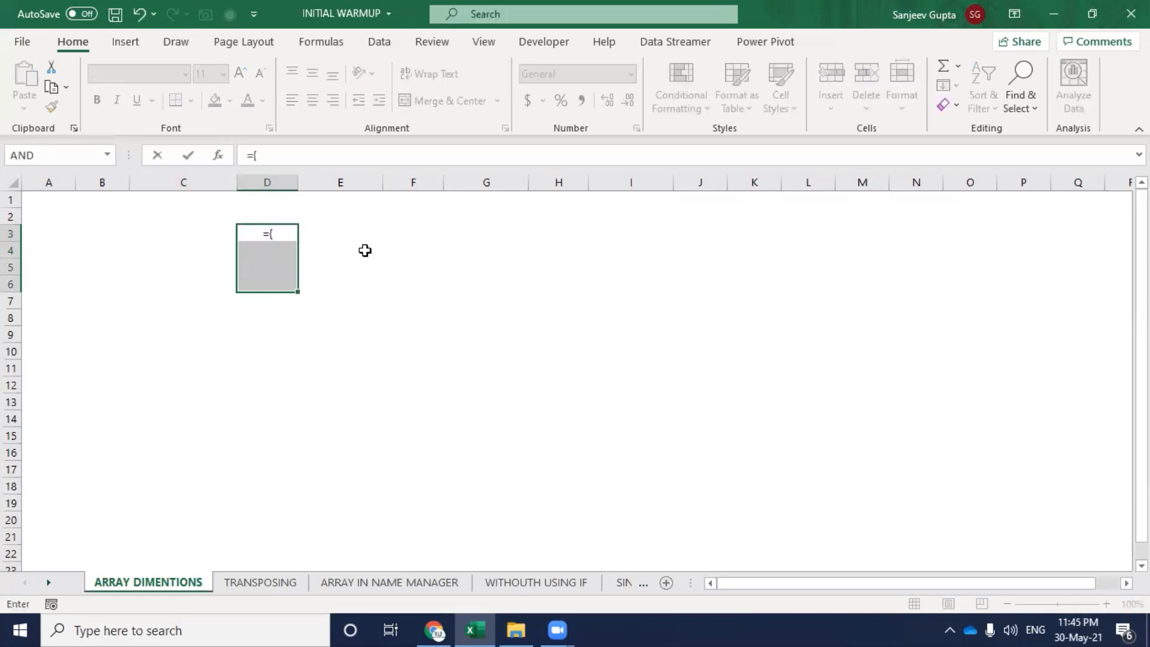
text(1;2)
text(;3)
key(BackSpace)
text(3)
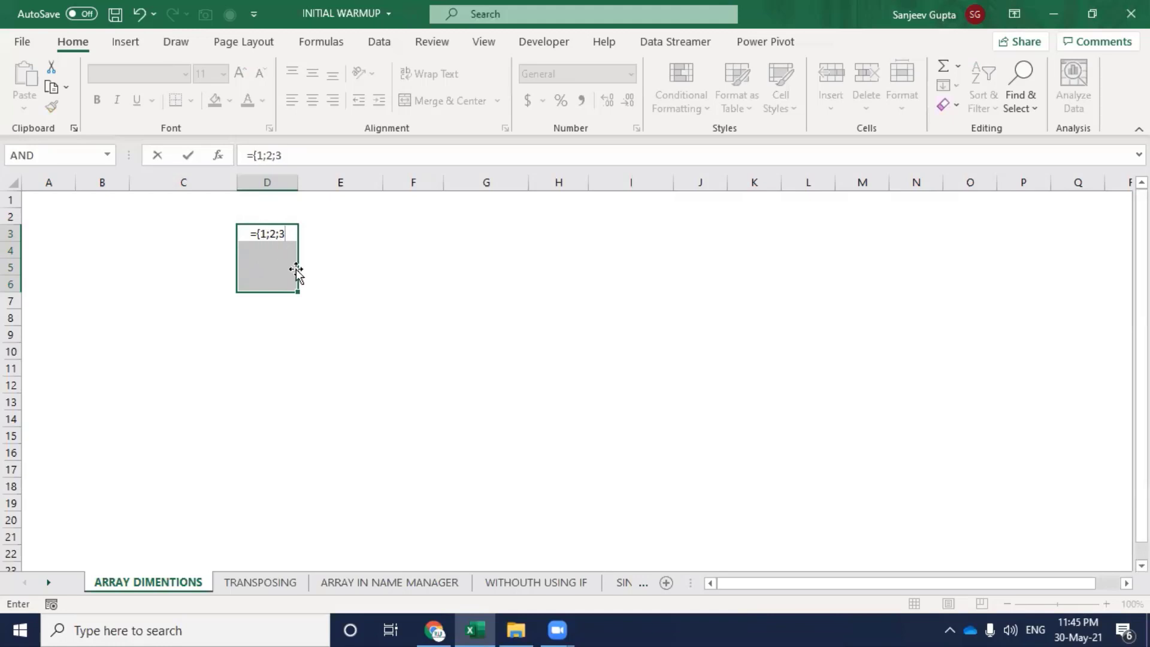
text(})
key(ctrl+shift+Return)
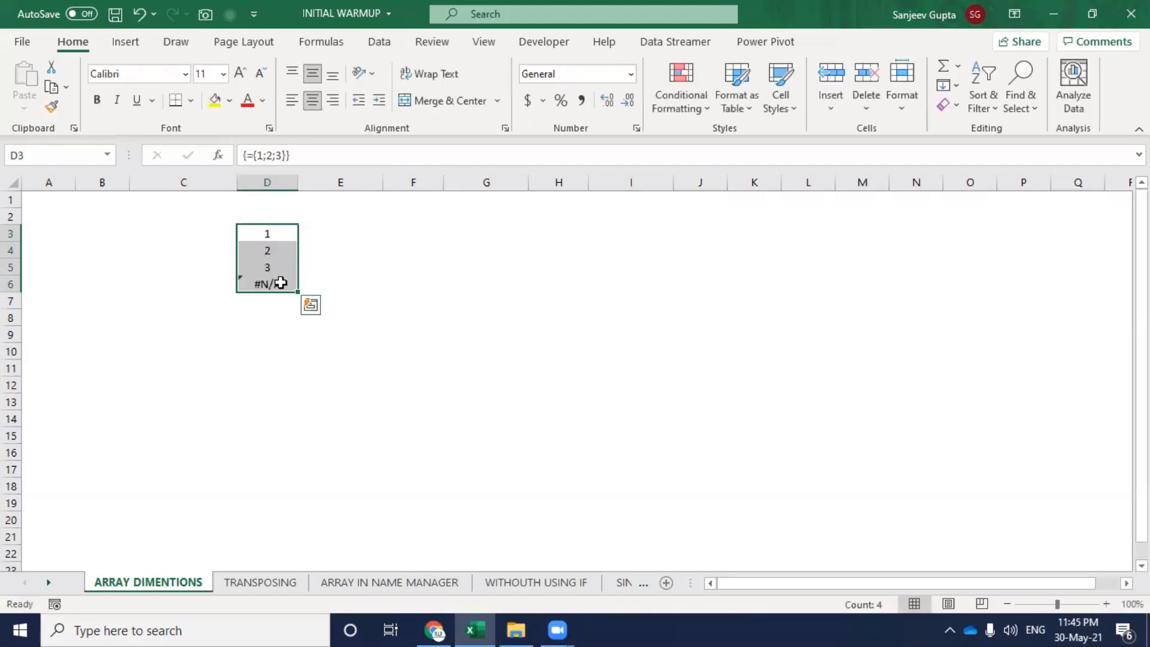
click(284, 156)
text(;2;3)
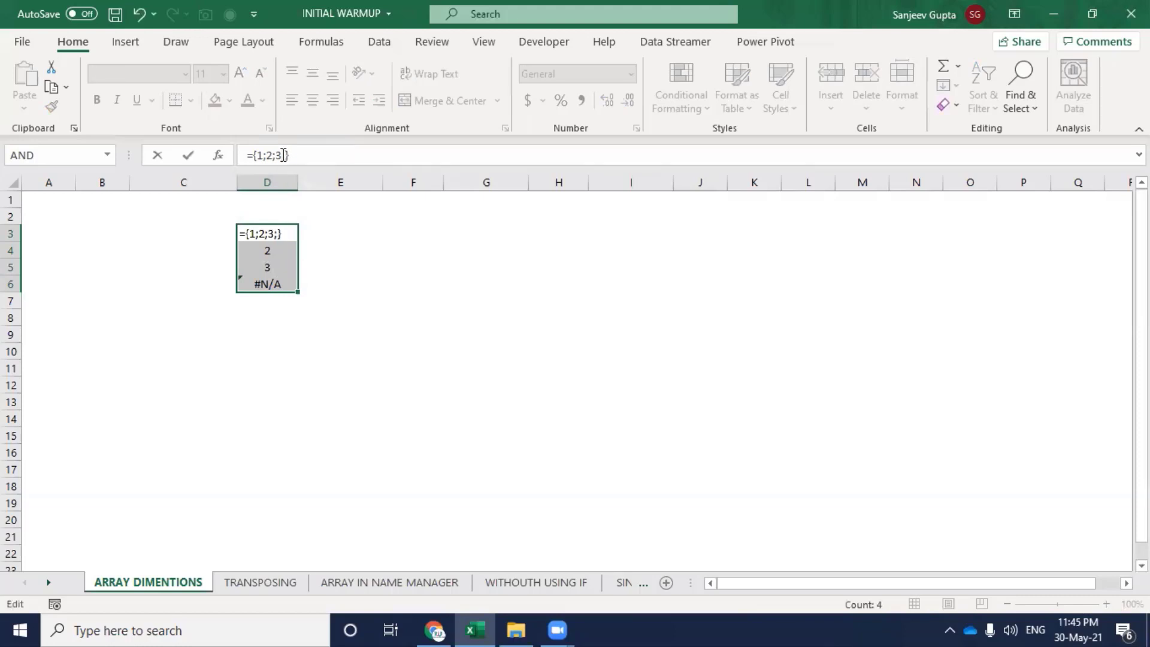
text(4)
key(ctrl+shift+Return)
Check the D3:D6 array range, then move to cell F4.
key(Right)
key(Right)
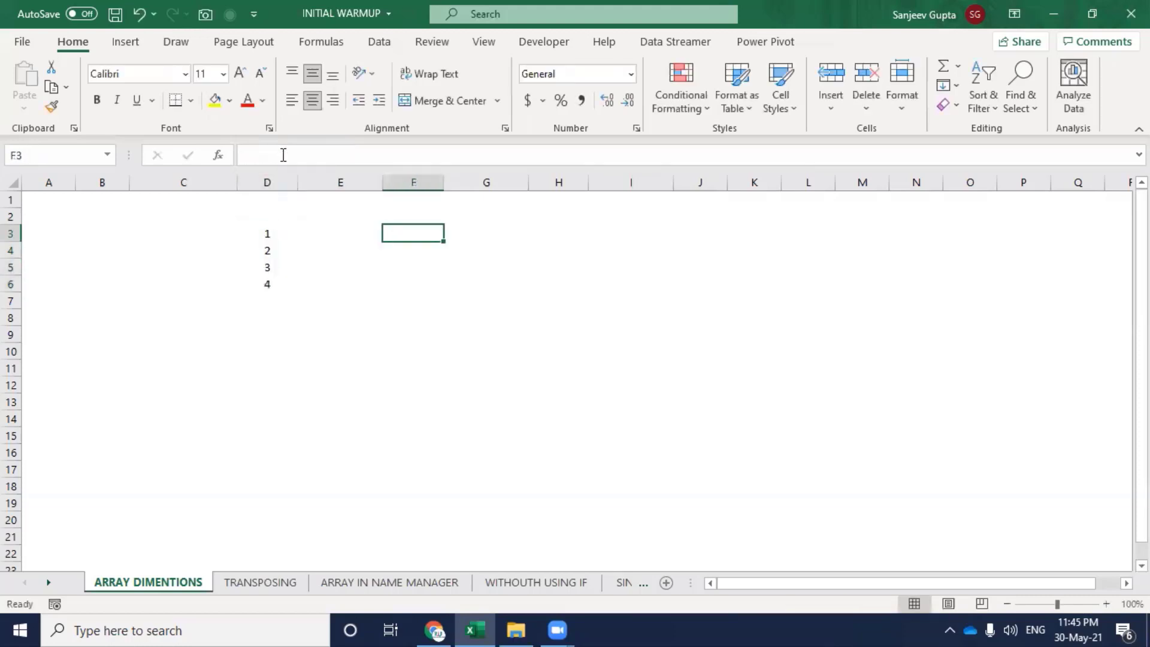
key(shift+Right)
key(shift+Right)
key(shift+Right)
key(shift+Left)
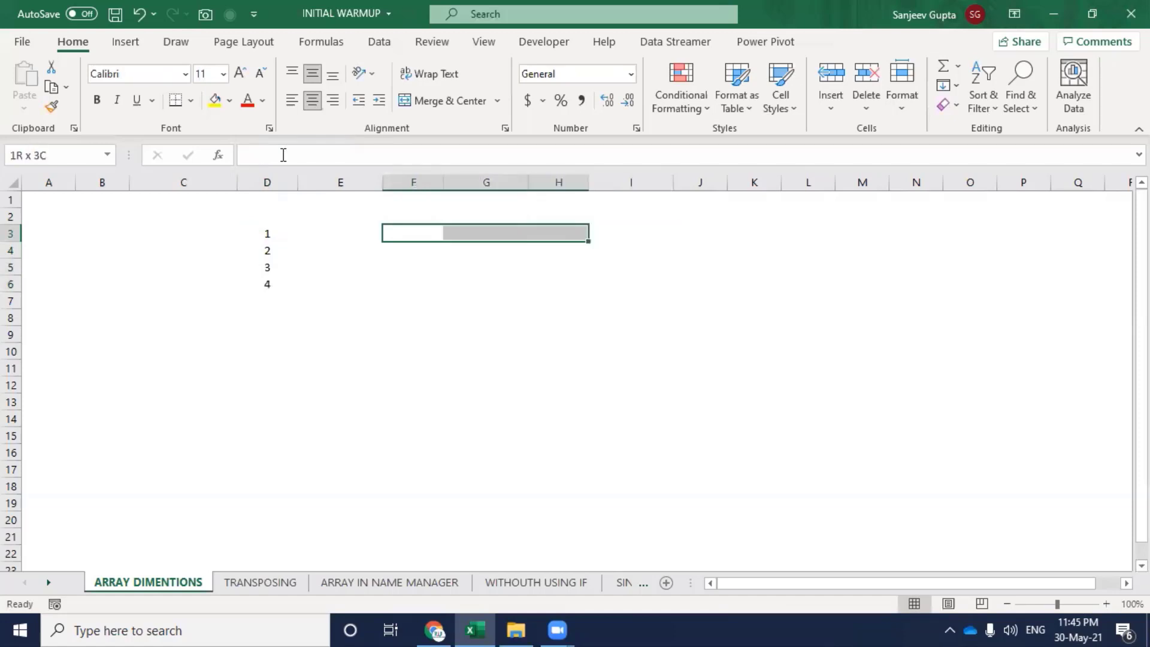
key(Left)
key(Left)
key(Right)
key(Right)
key(Left)
key(Left)
key(ctrl+slash)
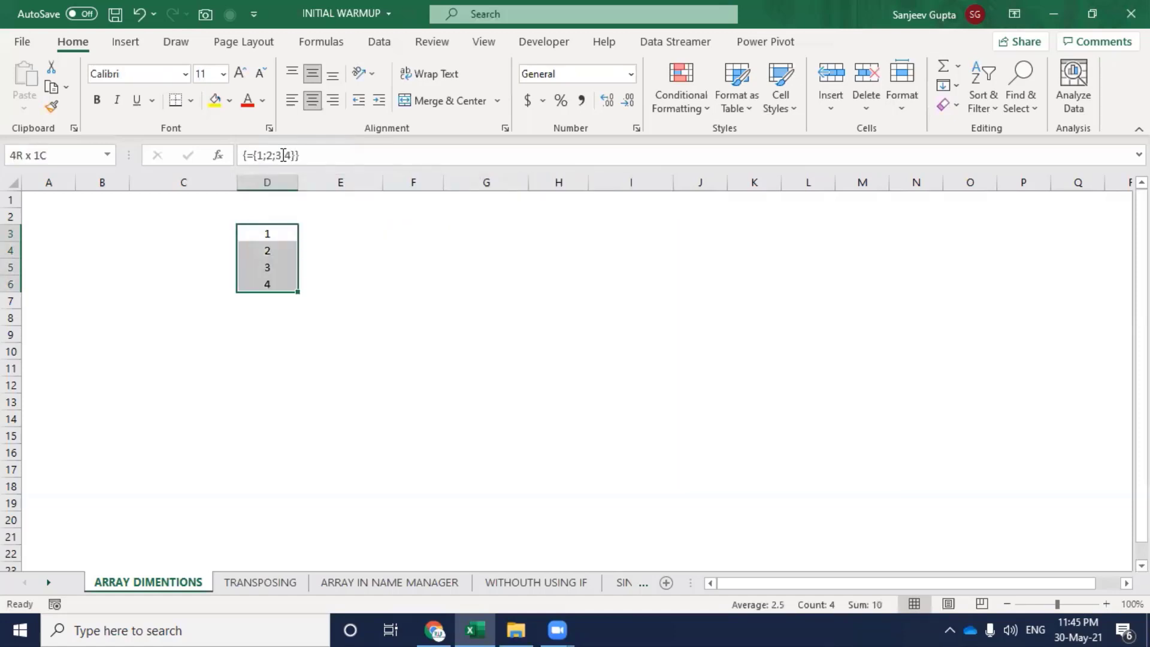
key(Right)
key(Right)
key(shift+Right)
key(shift+Right)
key(shift+Right)
key(Down)
key(Right)
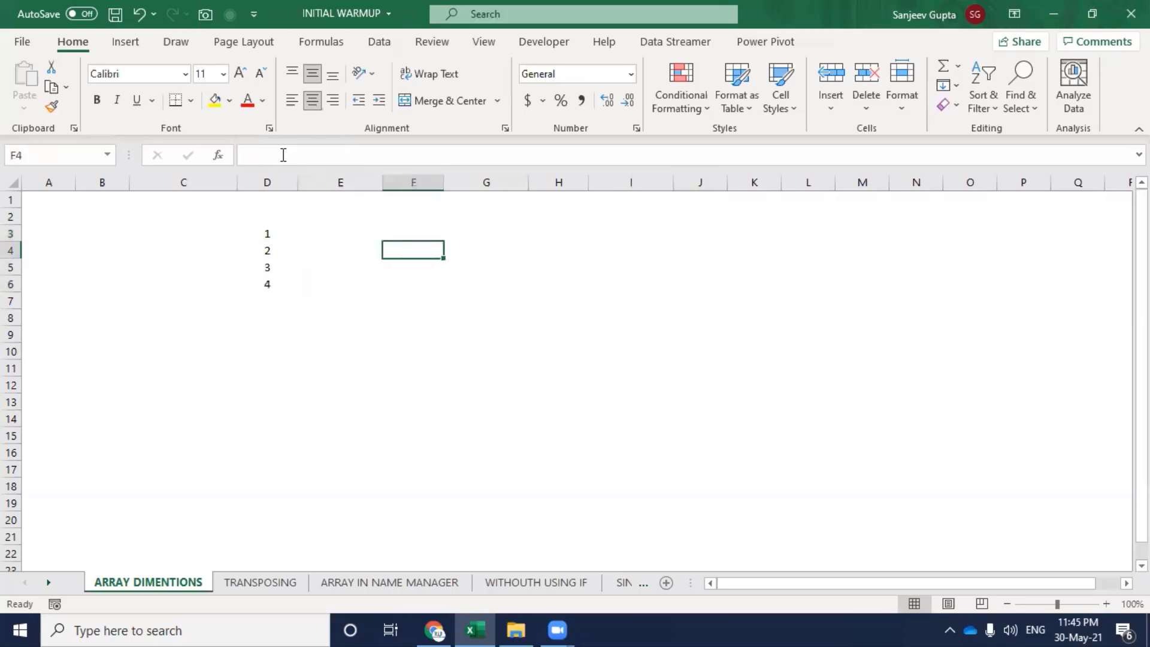
Array-enter ={1,2,3,4} in F4 and fill it across to I4 with Ctrl+R.
text(=)
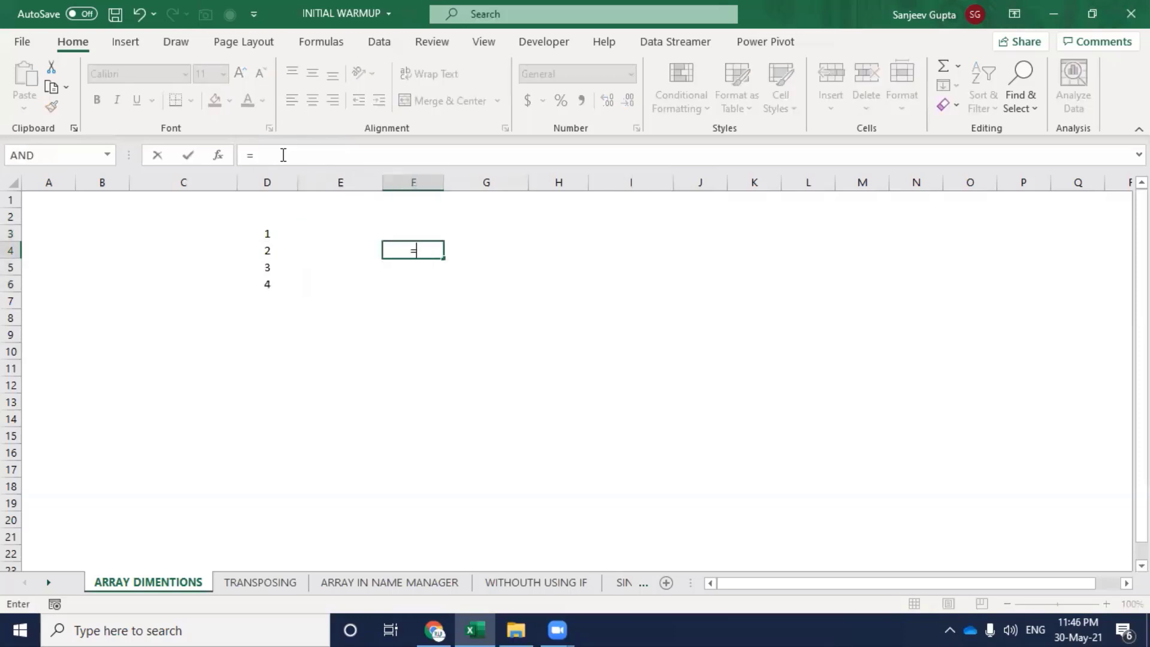
text(()
key(BackSpace)
text({1)
text(,)
text(2,3,4)
text(})
key(ctrl+shift+Return)
key(shift+Right)
key(shift+Right)
key(shift+Right)
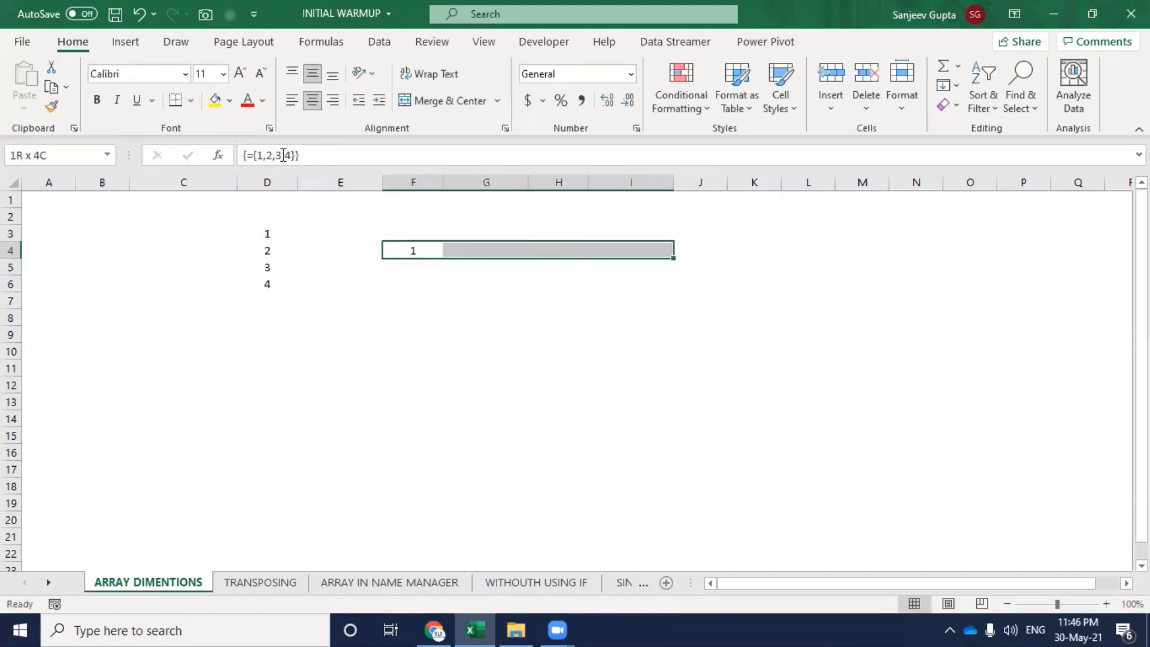
key(ctrl+r)
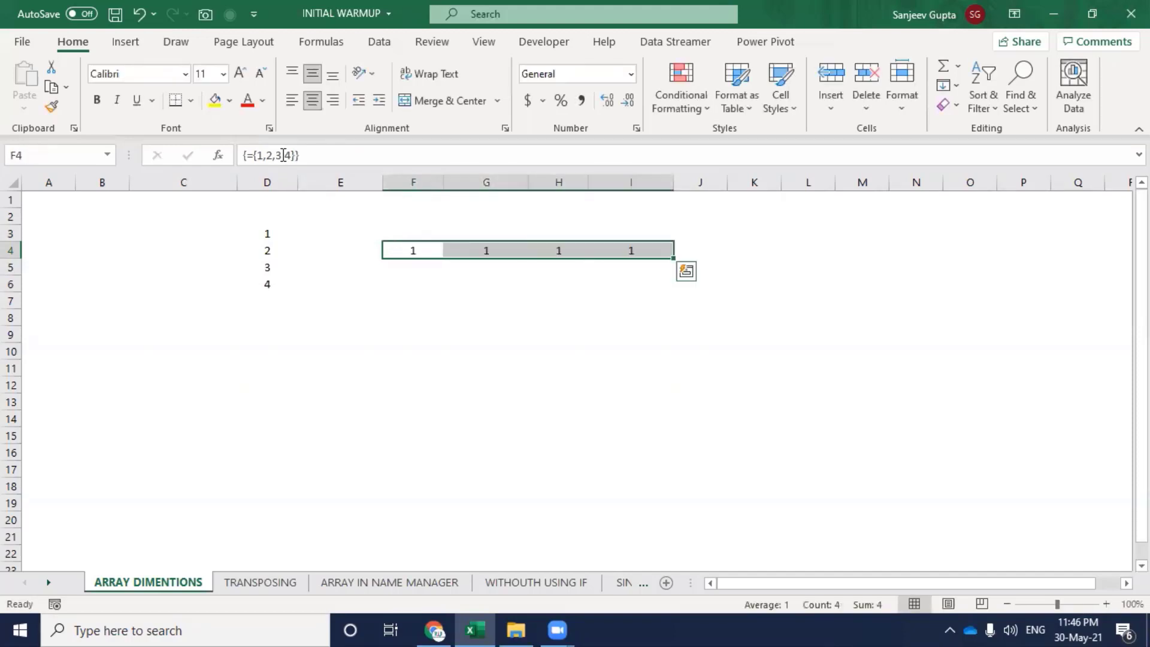
Clear F4:I4 and re-enter ={1,2,3,4} as one array formula spanning F4:I4.
key(Delete)
key(Left)
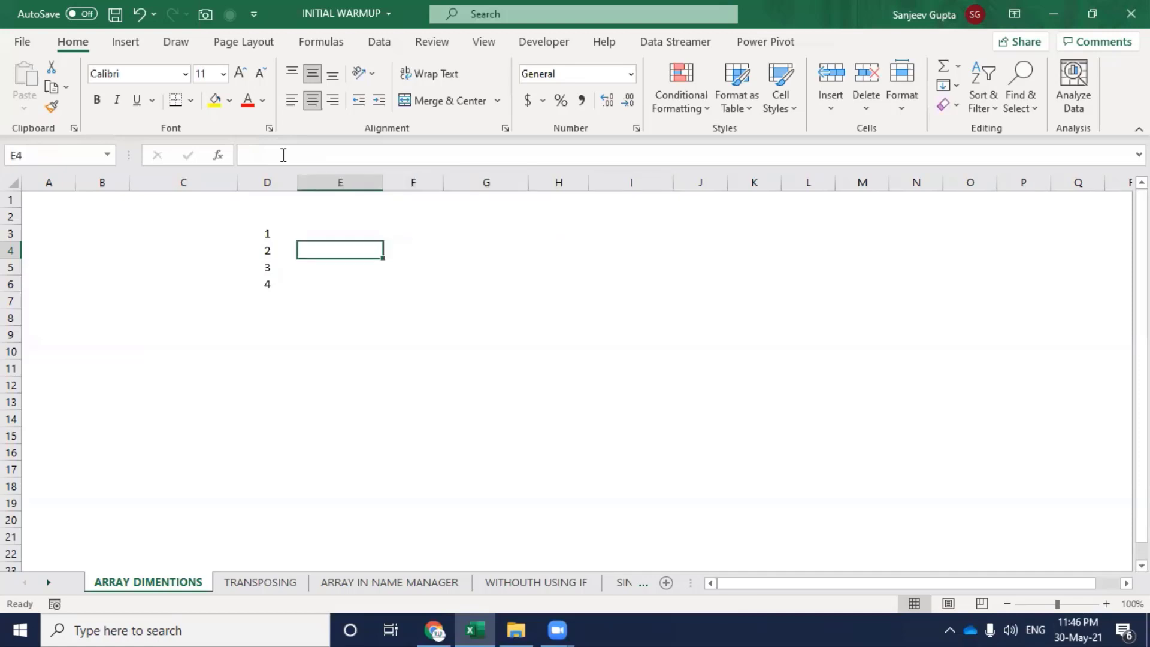
key(Right)
key(shift+Right)
key(shift+Right)
key(shift+Right)
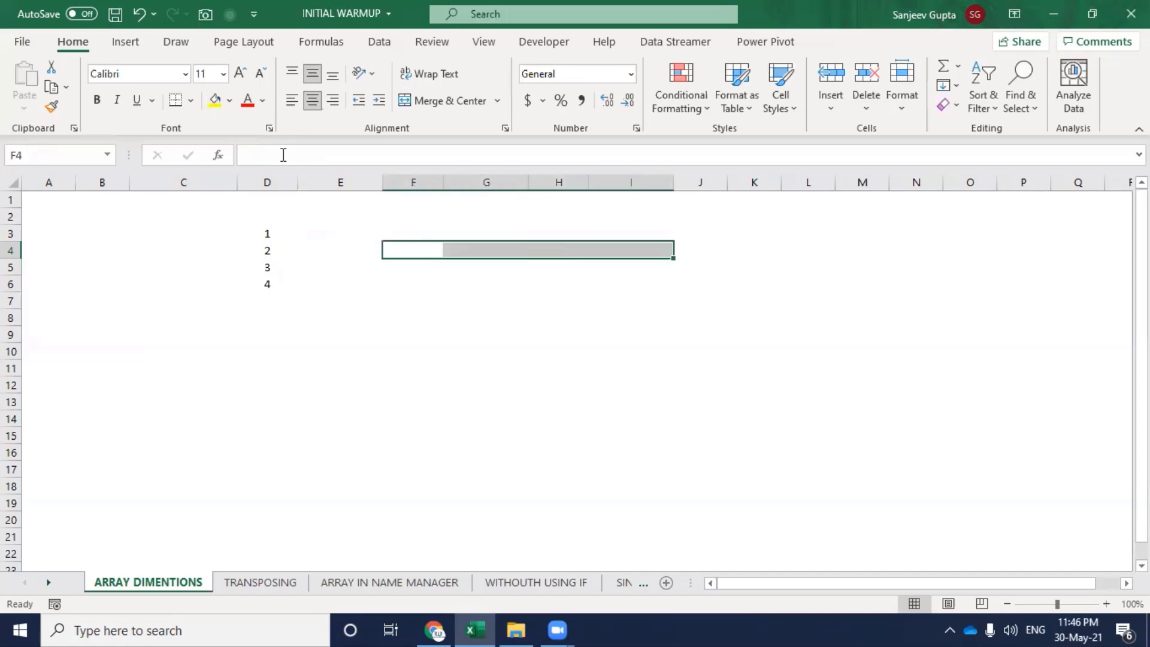
text(={)
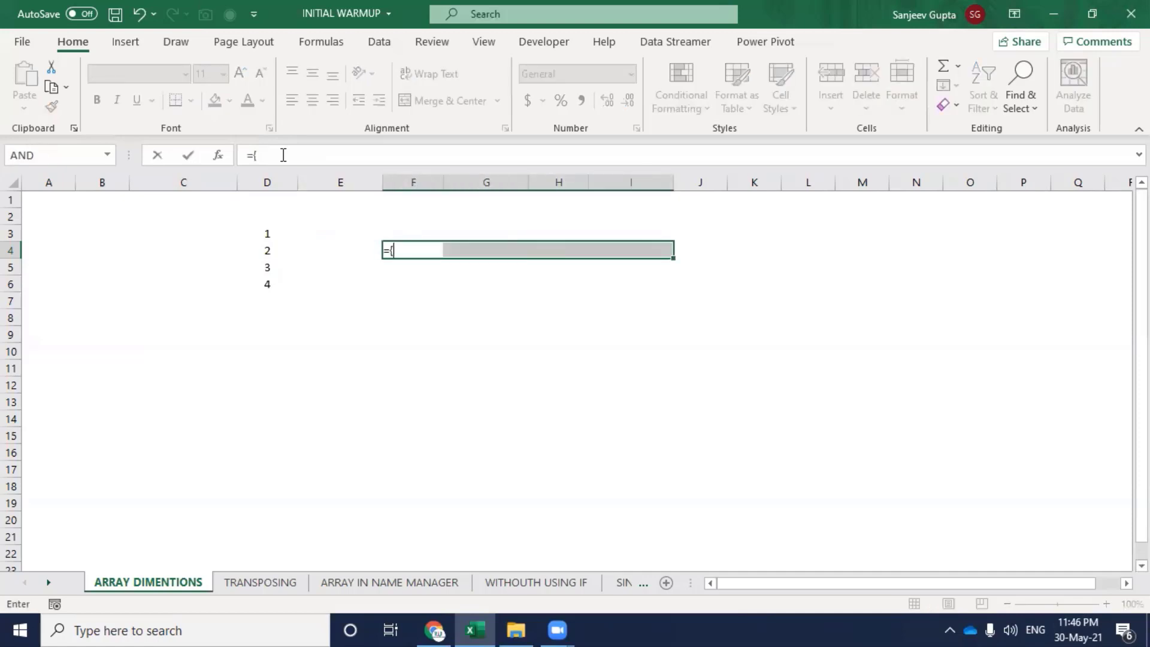
text(1,2,3)
text(,4})
key(ctrl+shift+Return)
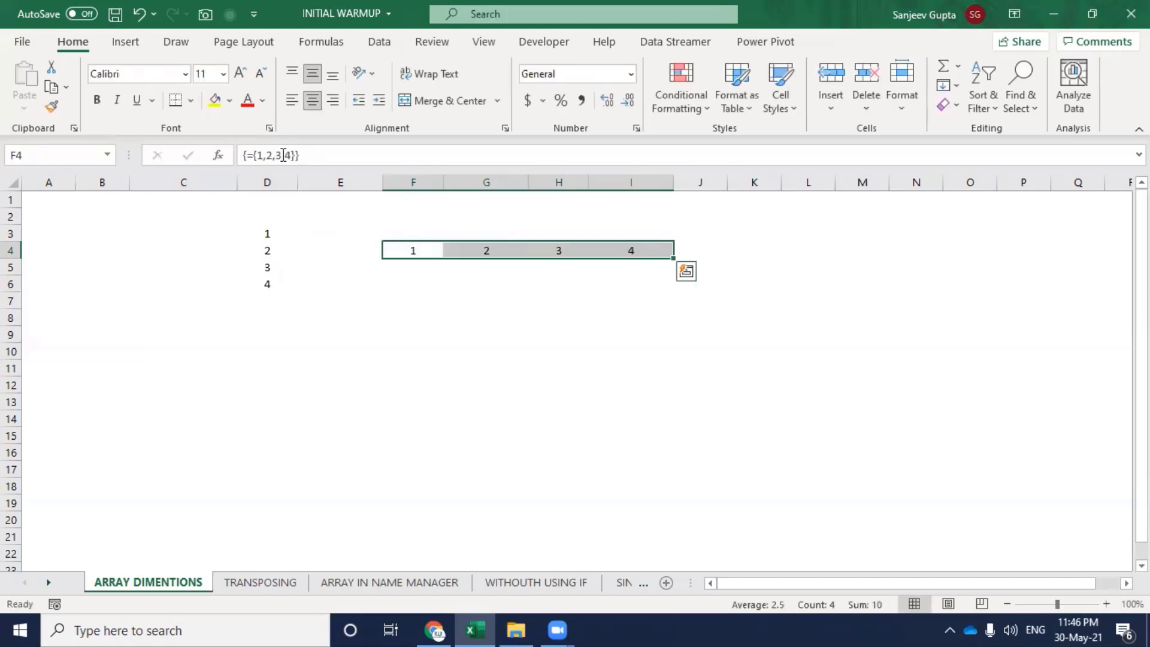
Check the F4:I4 results against the vertical list in column D.
key(Left)
key(Right)
key(Right)
key(Right)
key(Left)
key(Left)
key(Left)
key(Left)
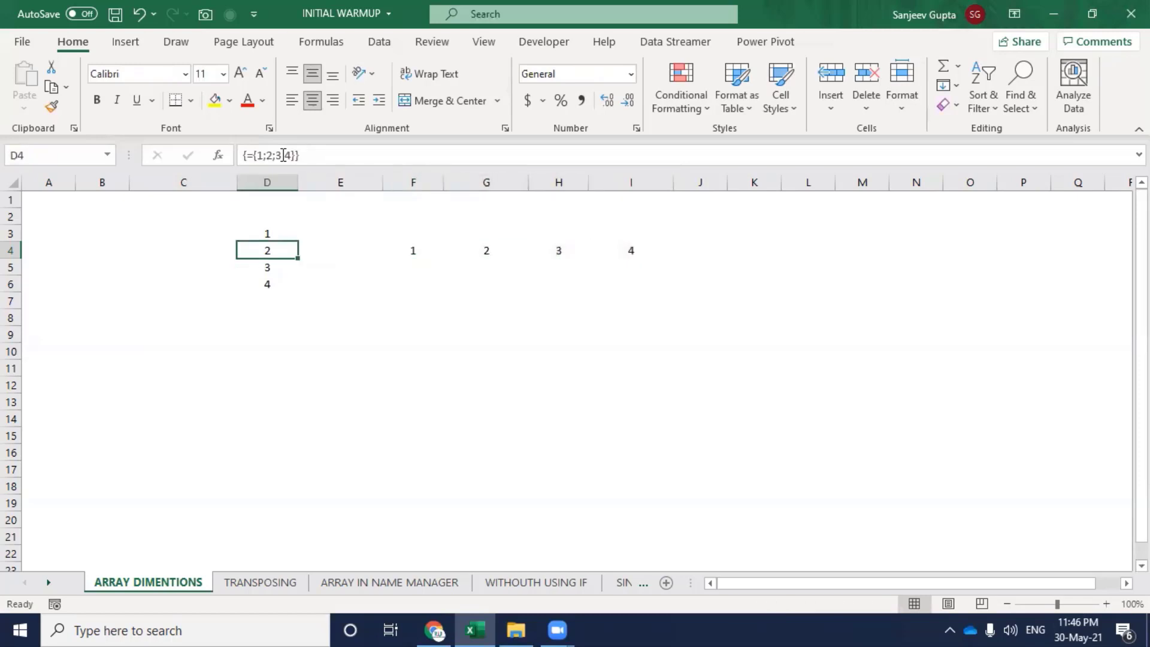
key(Down)
key(Down)
key(Right)
key(Down)
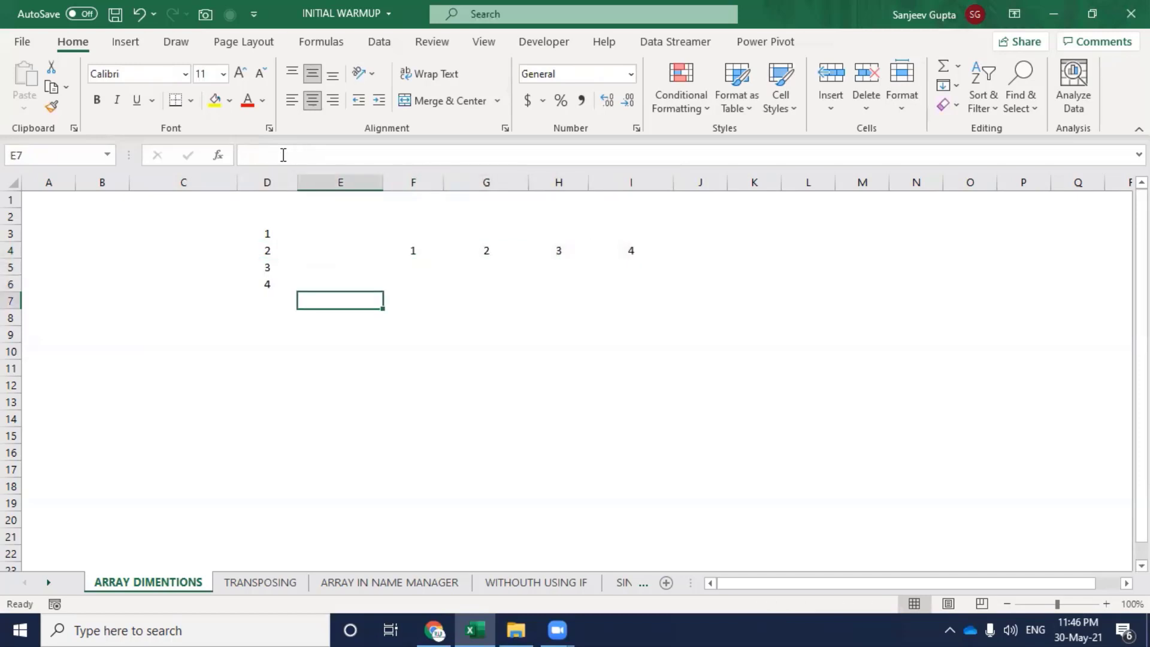
key(Down)
key(Right)
Type 1, 2 and 3 across F8:H8.
text(1)
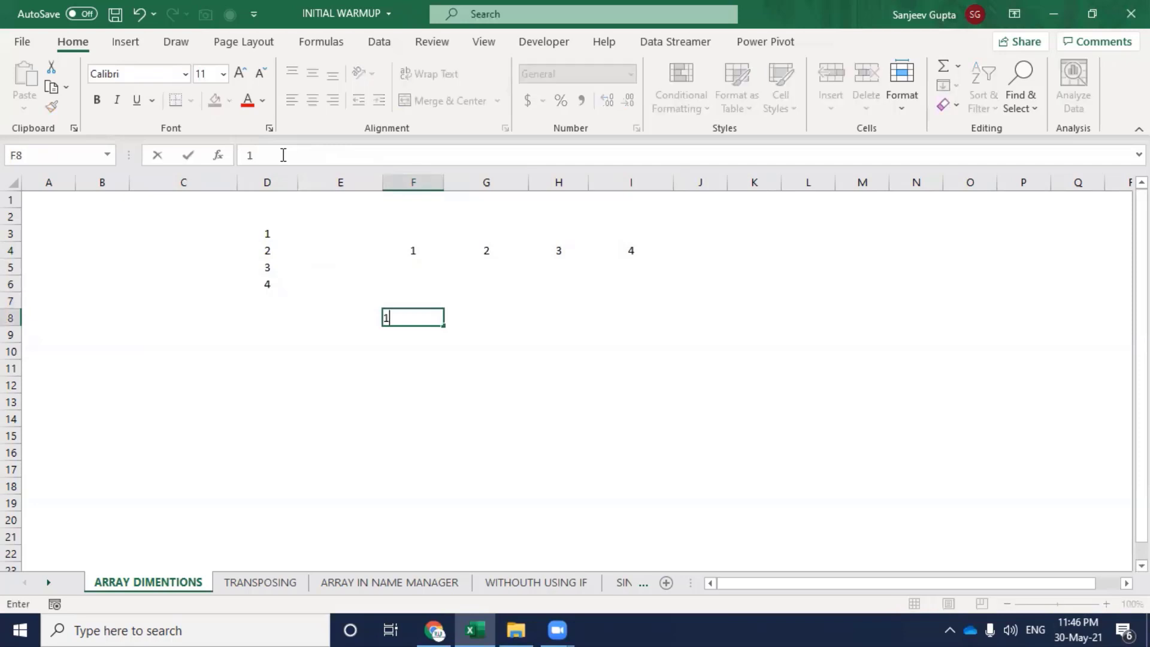
key(Tab)
text(2)
key(Tab)
text(3)
key(Return)
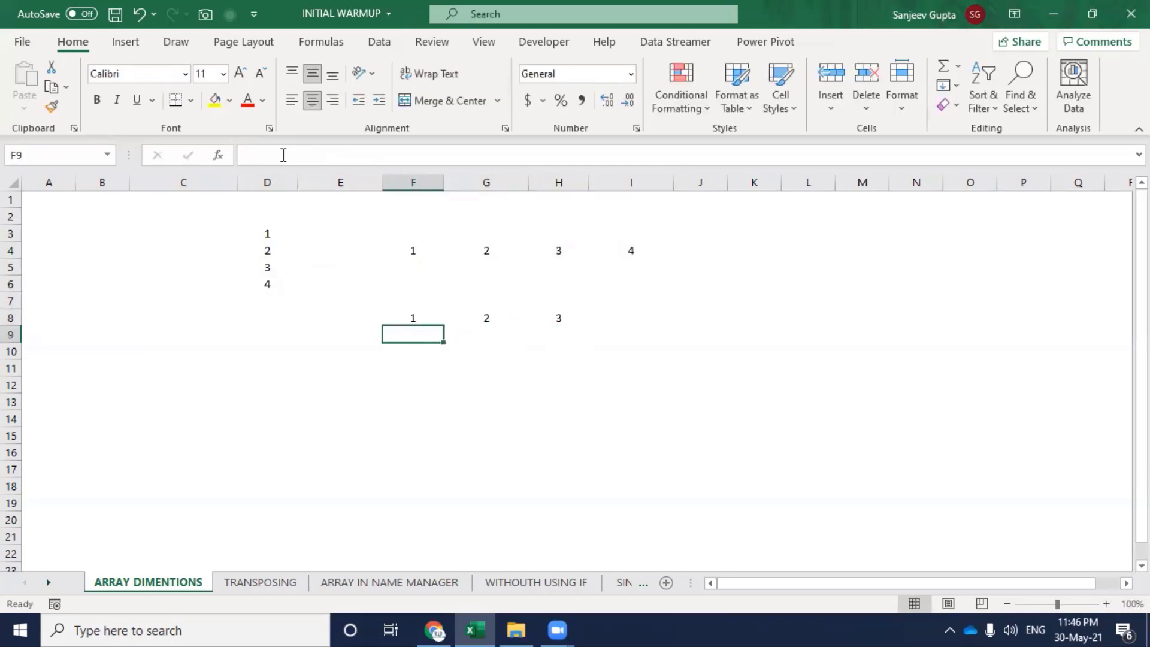
Type 4, 5 and 6 across F9:H9.
text(4)
key(Tab)
text(5)
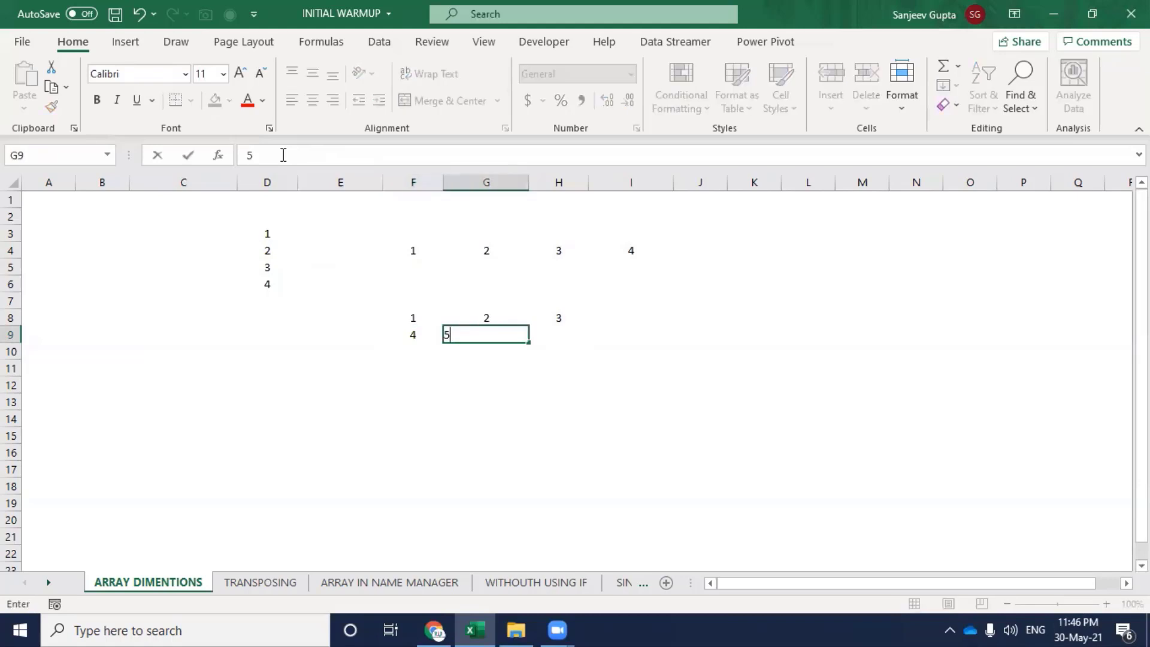
key(Tab)
text(6)
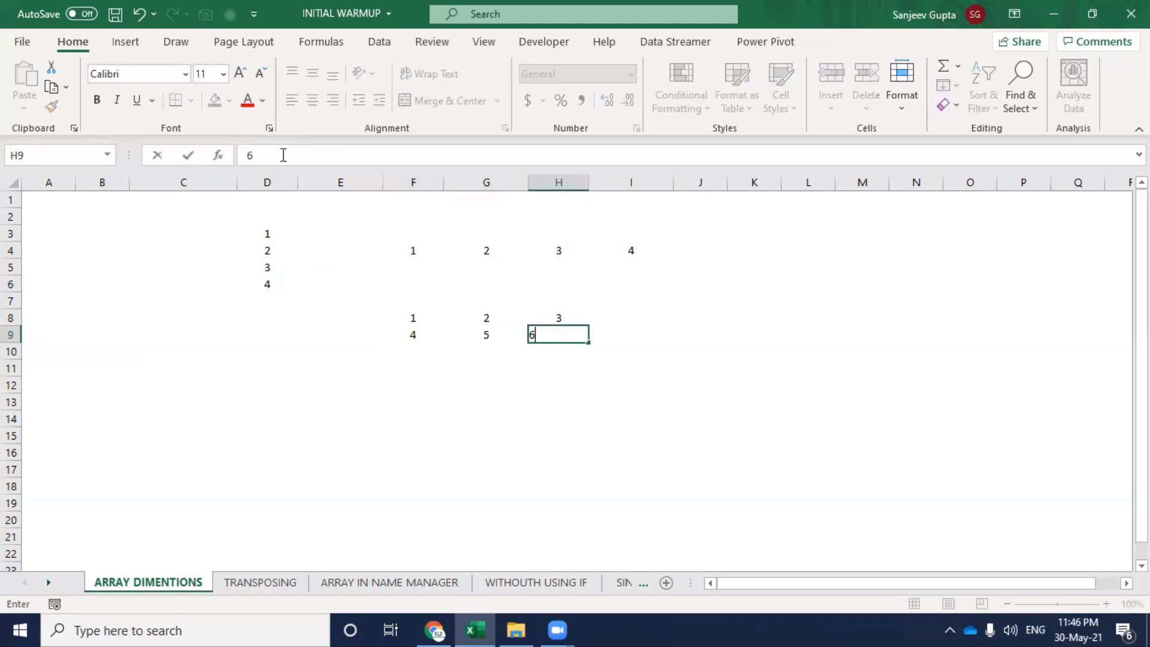
key(Down)
key(Down)
Select the grid's 1, 2, 3 row, then move to the empty area on its right.
key(Up)
key(Up)
key(Up)
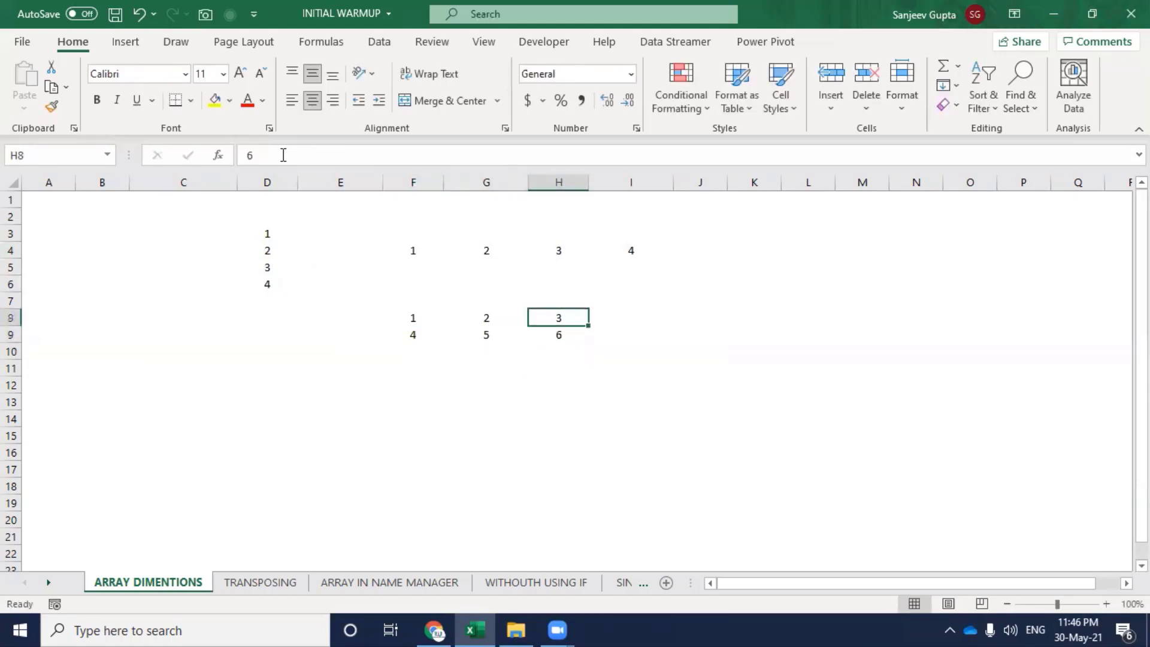
key(Left)
key(Left)
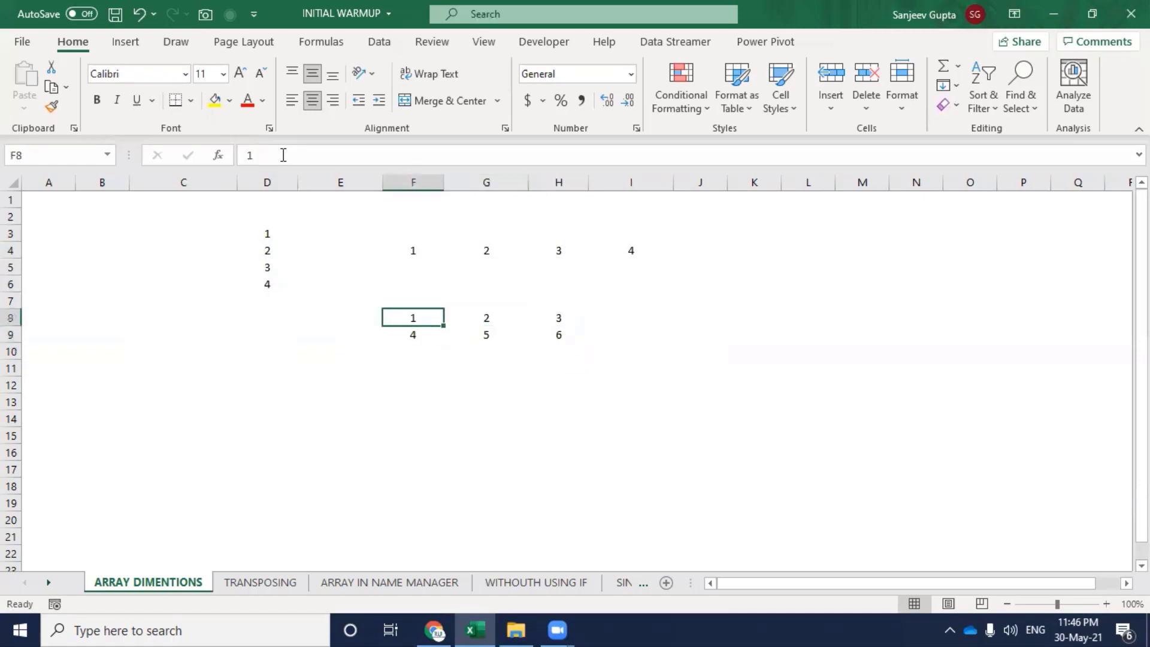
key(shift+Right)
key(shift+Right)
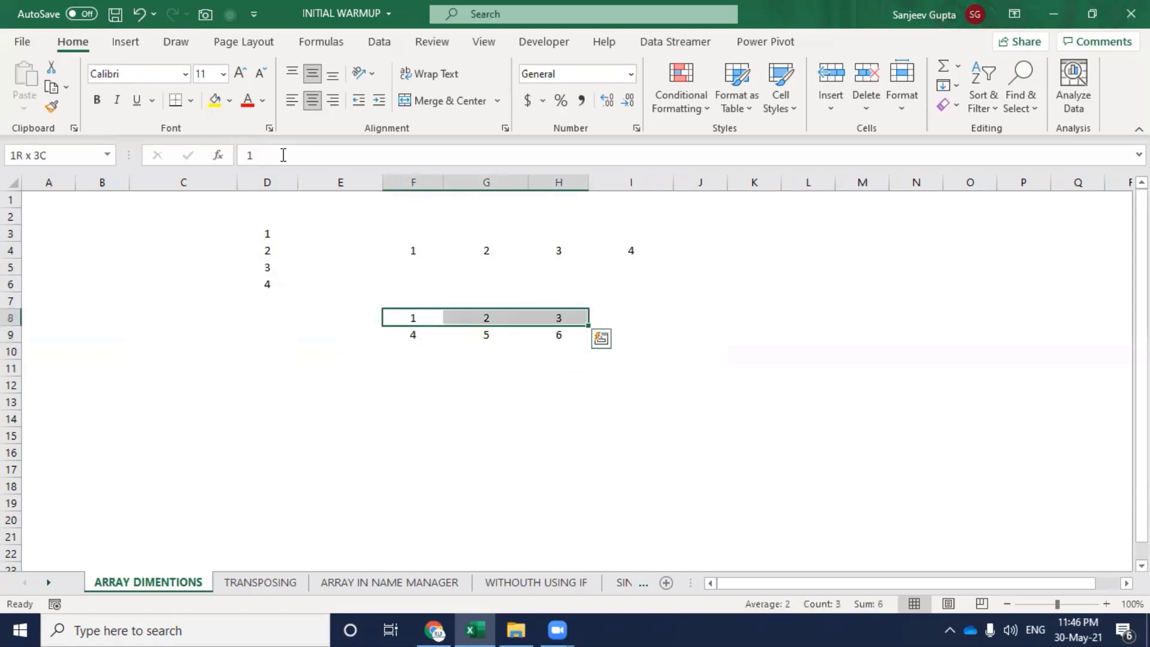
key(Down)
key(Right)
key(Right)
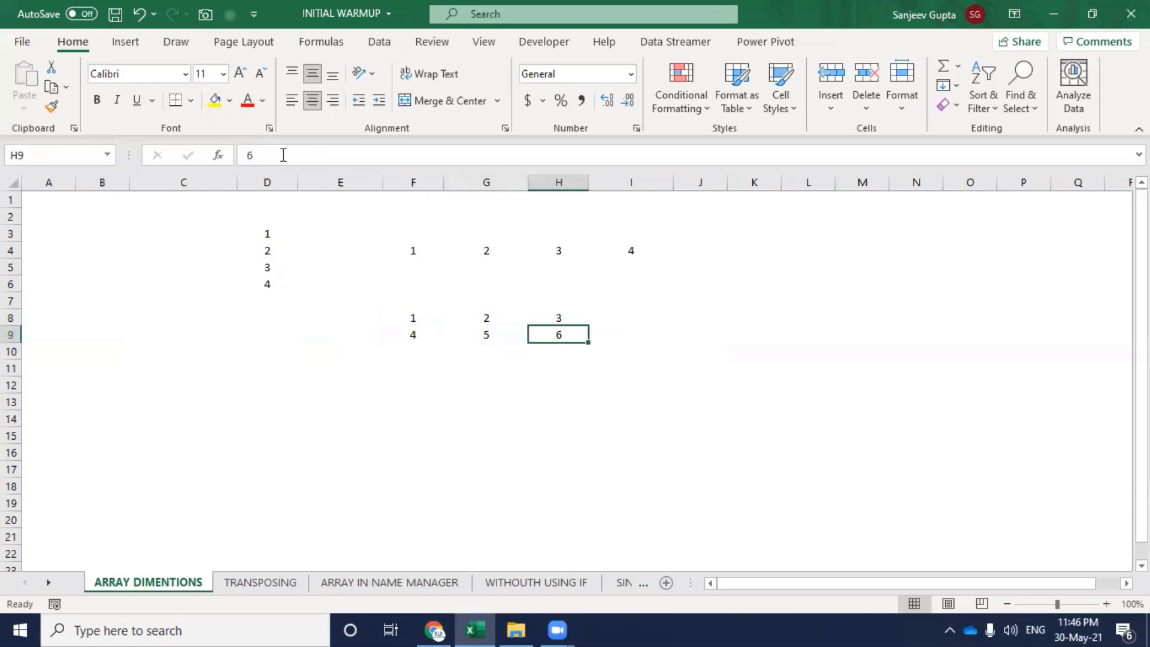
key(Right)
key(Up)
key(Right)
Select the empty range J8:L9 for the two-row array.
key(Left)
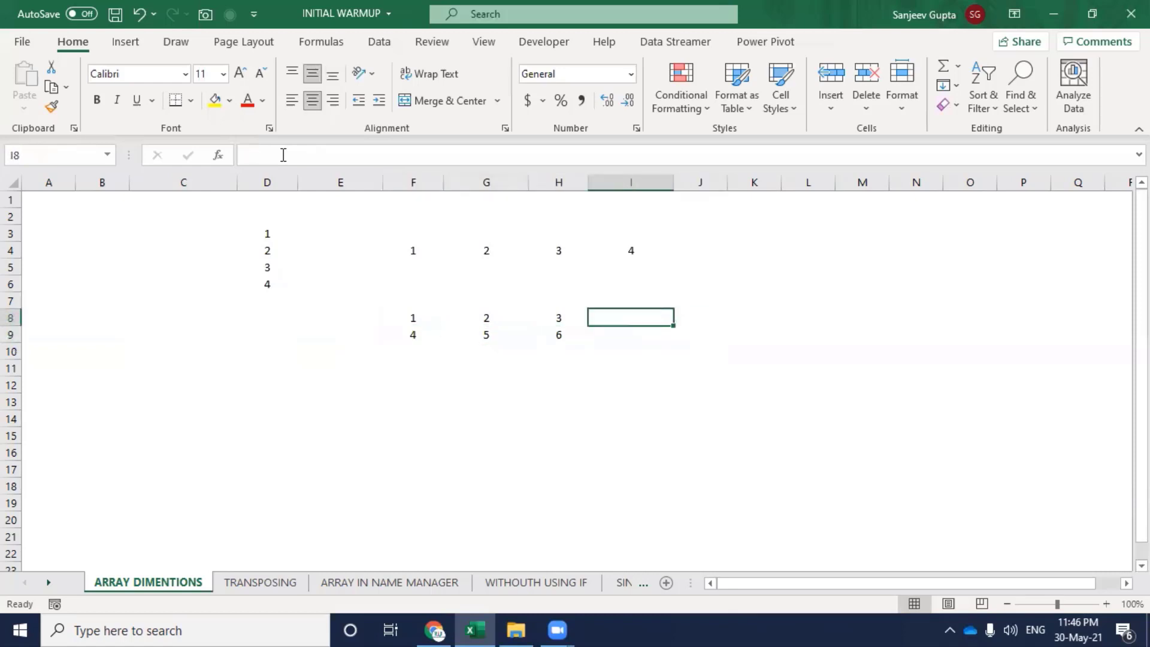
key(shift+Right)
key(Right)
key(Down)
key(Up)
key(shift+Right)
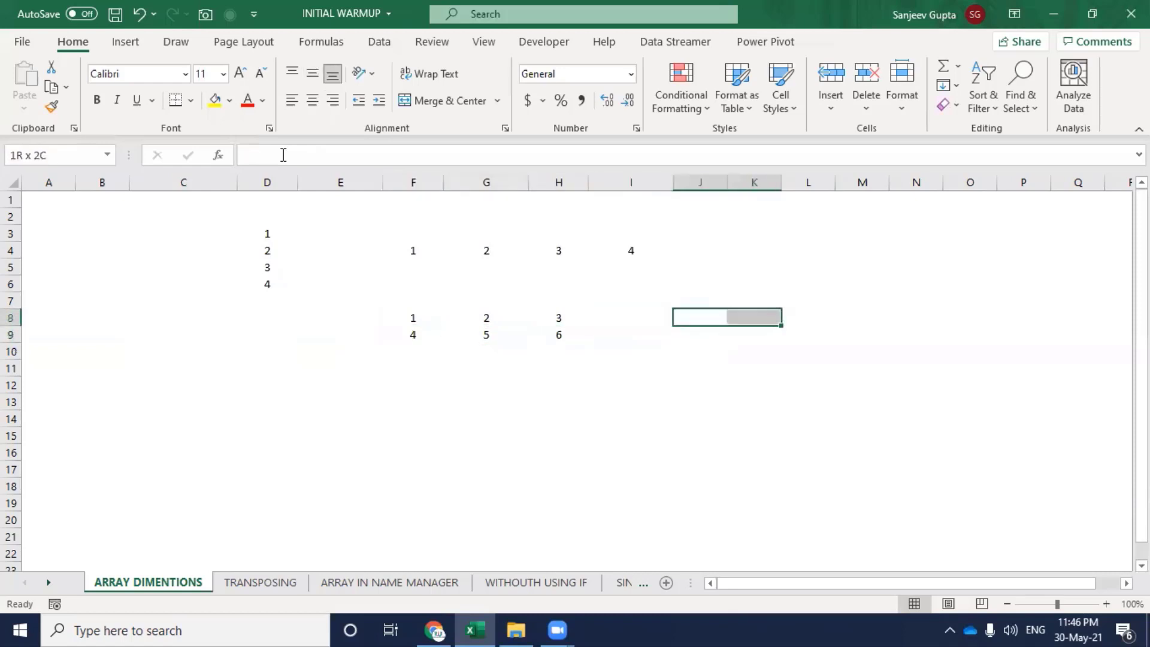
key(shift+Right)
key(shift+Down)
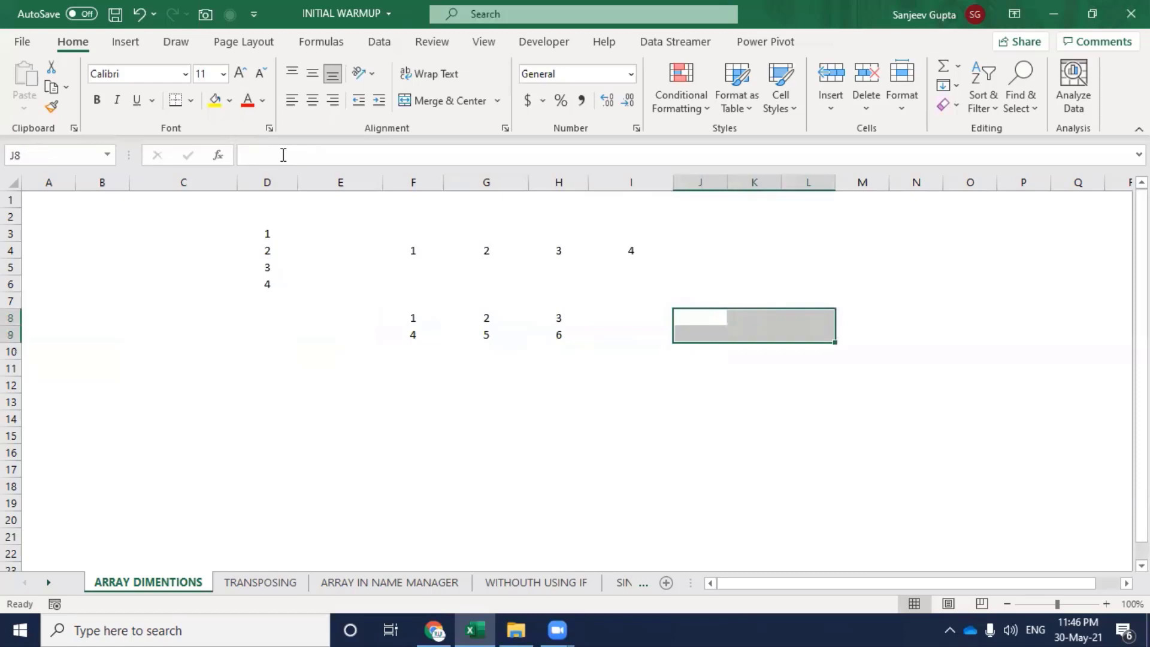
Array-enter ={1,2,3;4,5,6} into J8:L9, fixing the mistyped 4.
text(={)
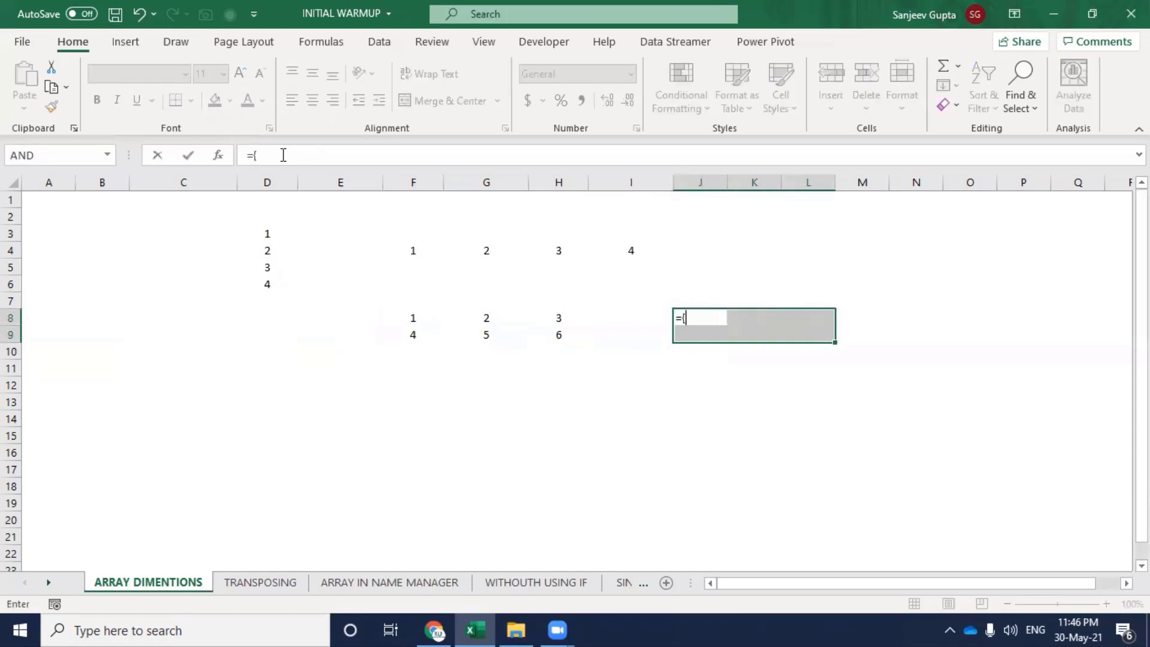
text(1,2,)
text(3)
text(;)
text(4)
text(,4)
key(BackSpace)
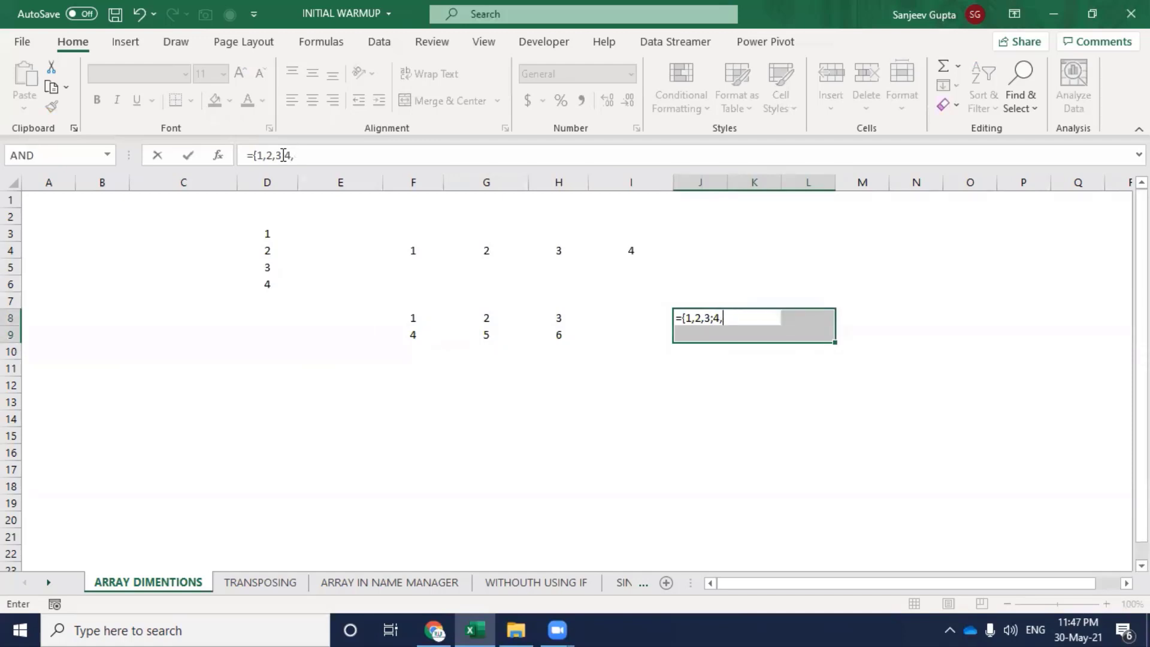
text(5,6)
text(})
key(ctrl+shift+Return)
Check each cell of the new J8:L9 array, then go to the TRANSPOSING sheet.
key(Left)
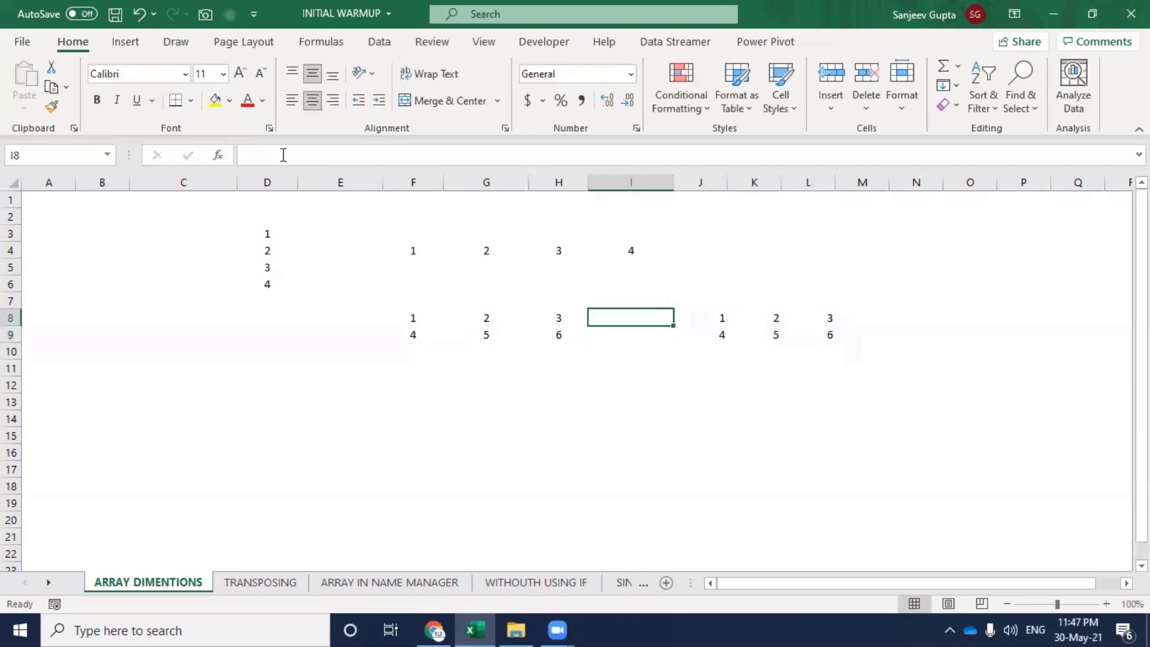
key(Right)
key(Right)
key(Right)
key(Down)
key(Left)
key(Right)
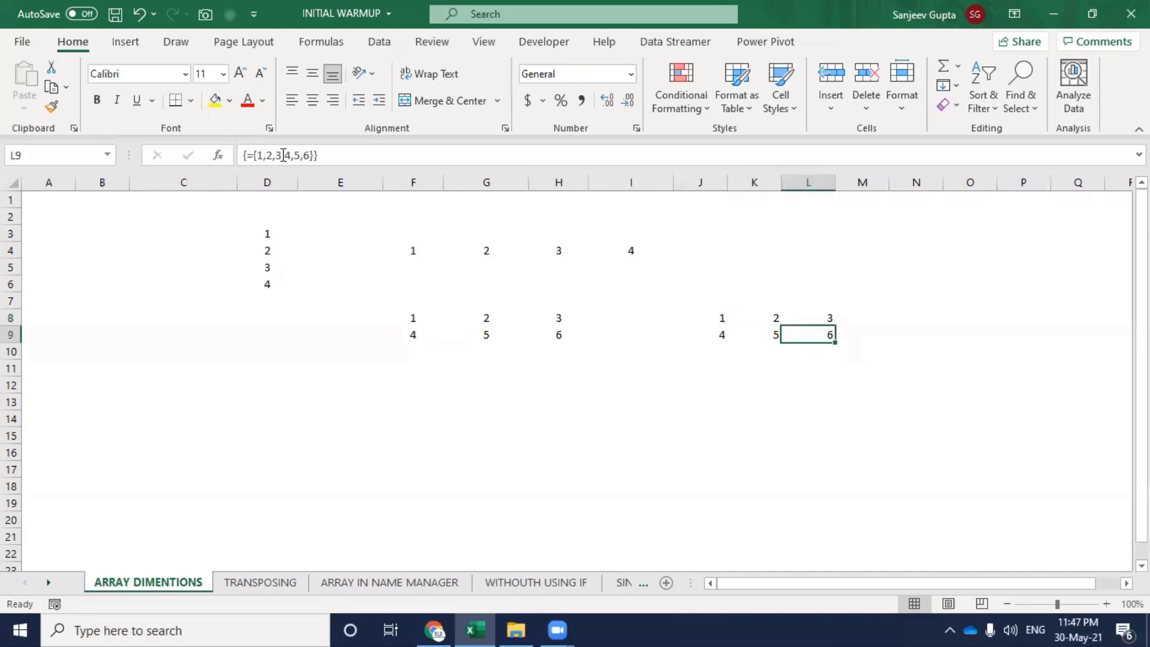
key(Left)
key(Left)
key(Left)
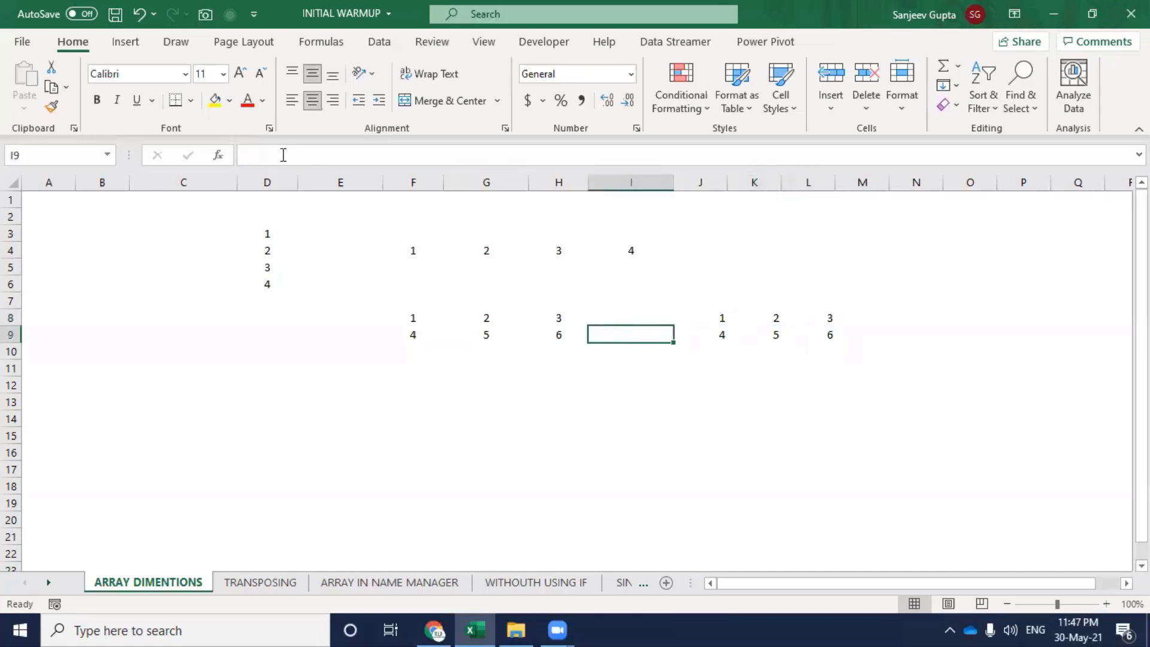
key(Left)
key(Left)
key(Left)
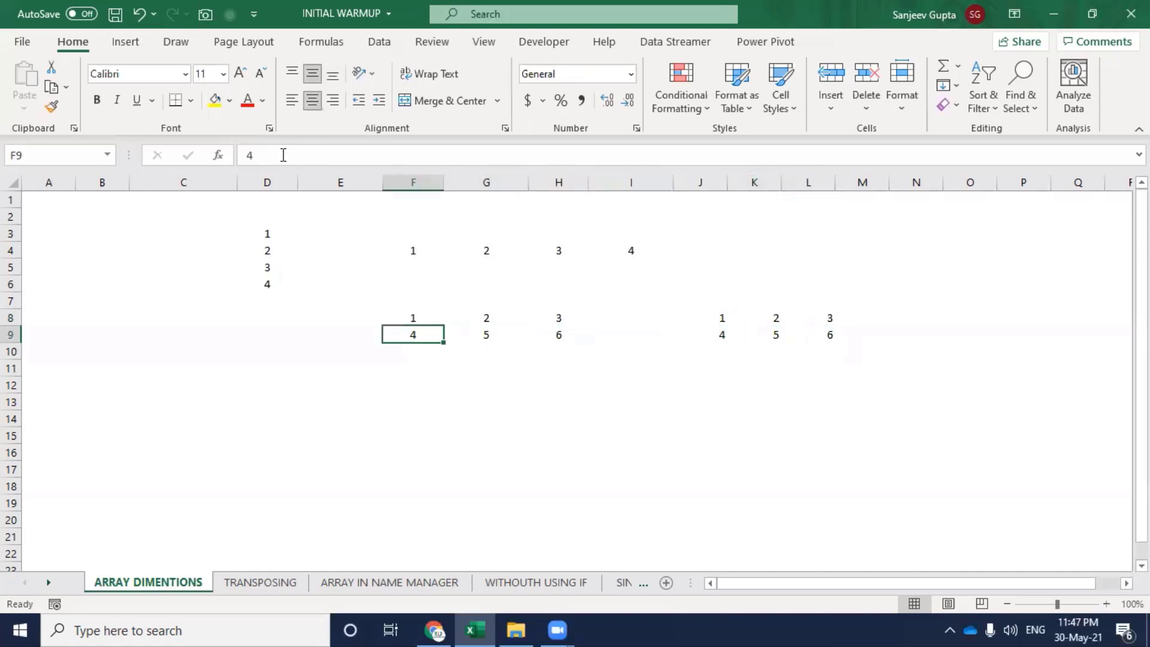
key(ctrl+Page_Down)
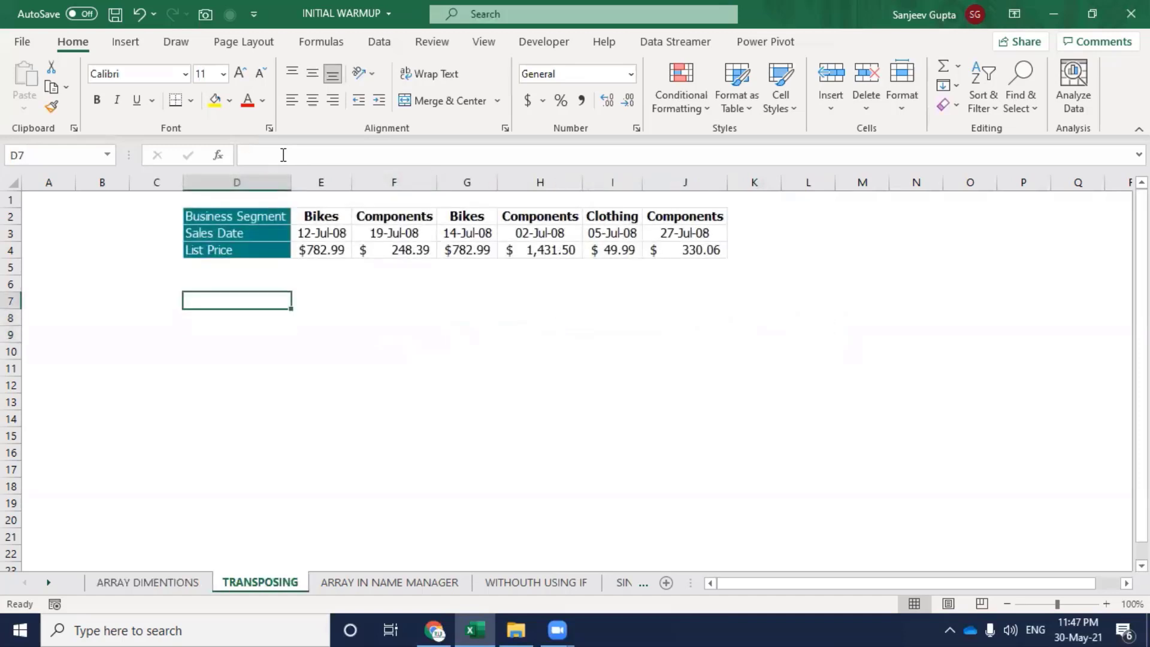
Look over the sales table's Business Segment row and row labels, then move down to D10.
key(Up)
key(Up)
key(Up)
key(Up)
key(Up)
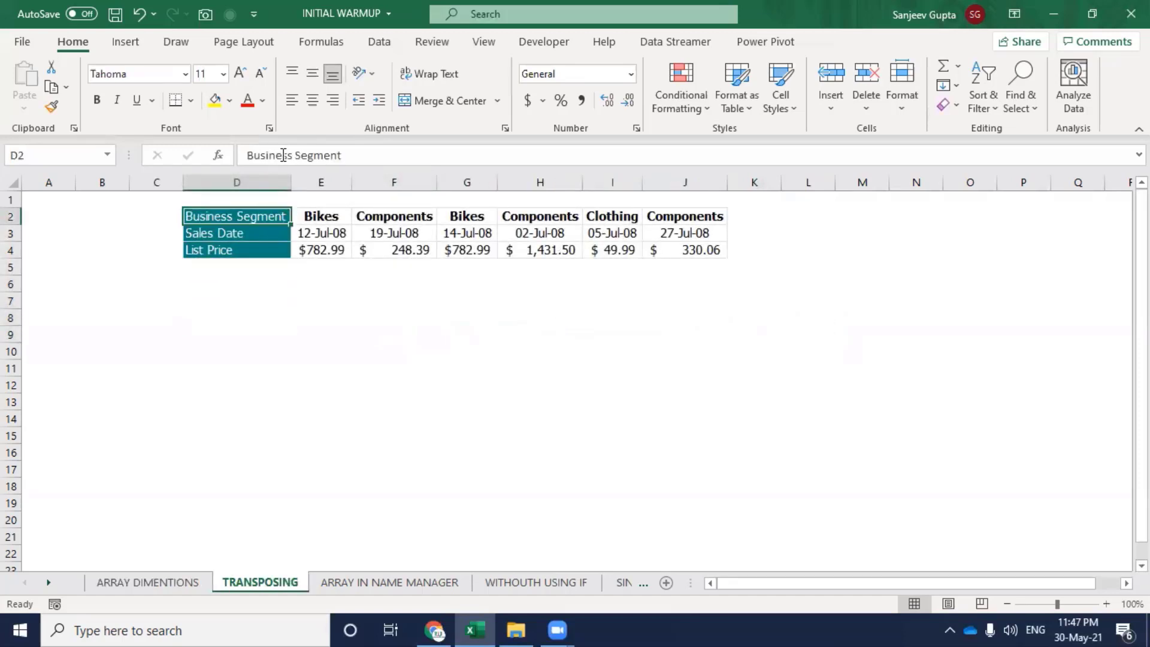
key(ctrl+shift+Right)
key(Down)
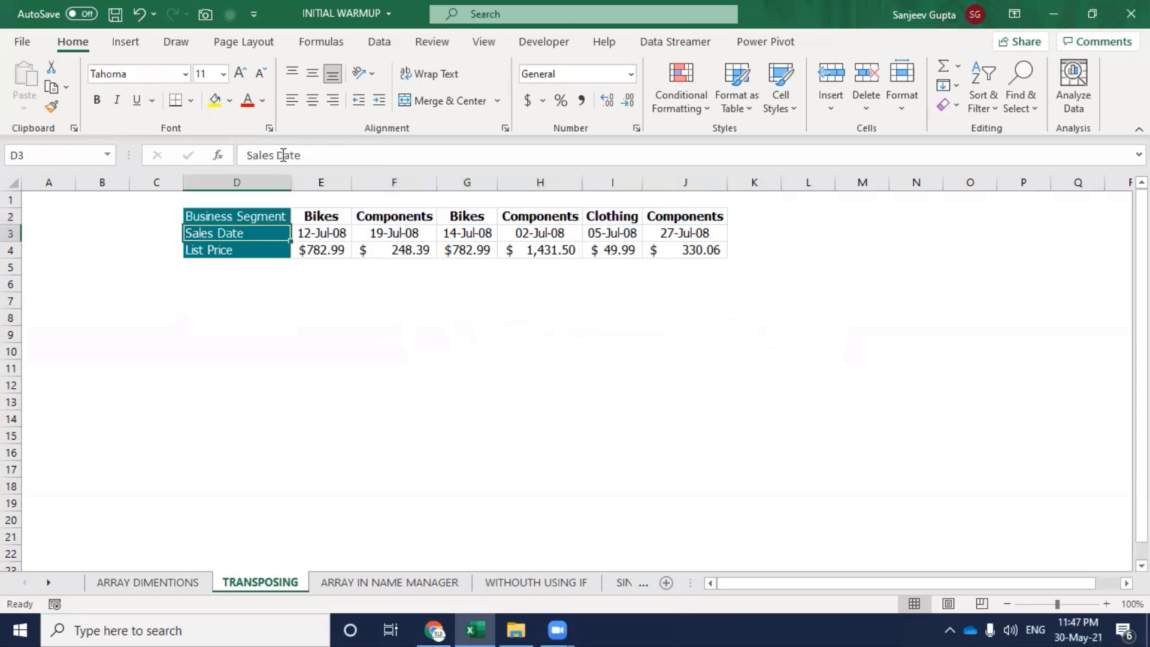
key(Up)
key(Down)
key(Down)
key(Up)
key(Up)
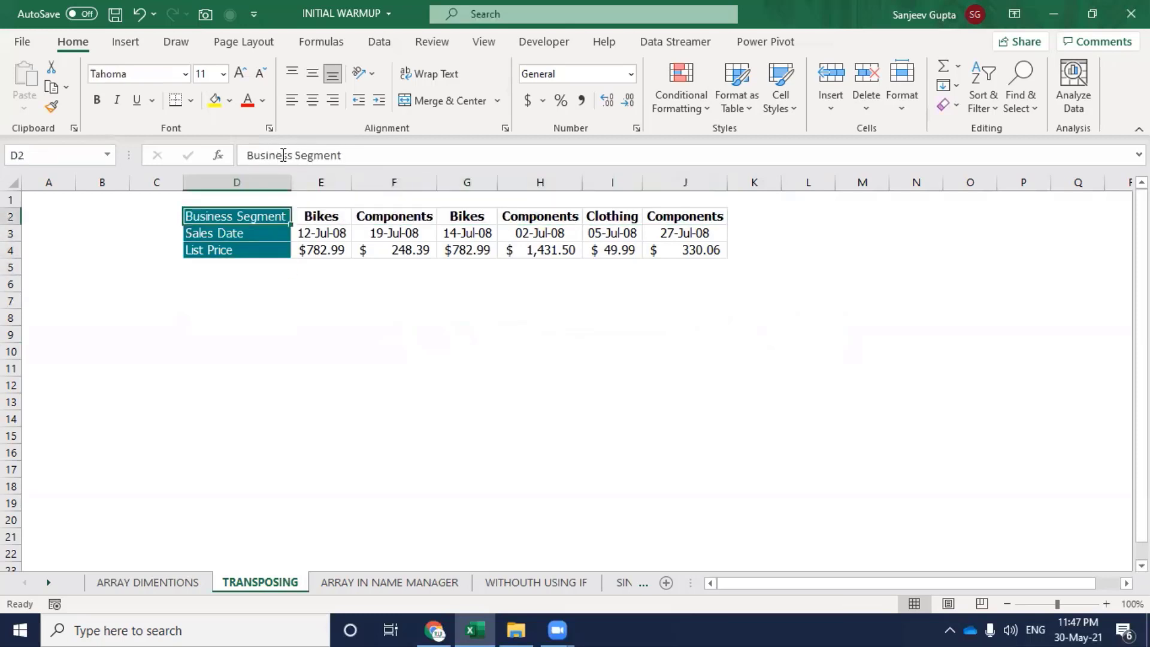
key(shift+Down)
key(shift+Down)
key(Right)
key(Down)
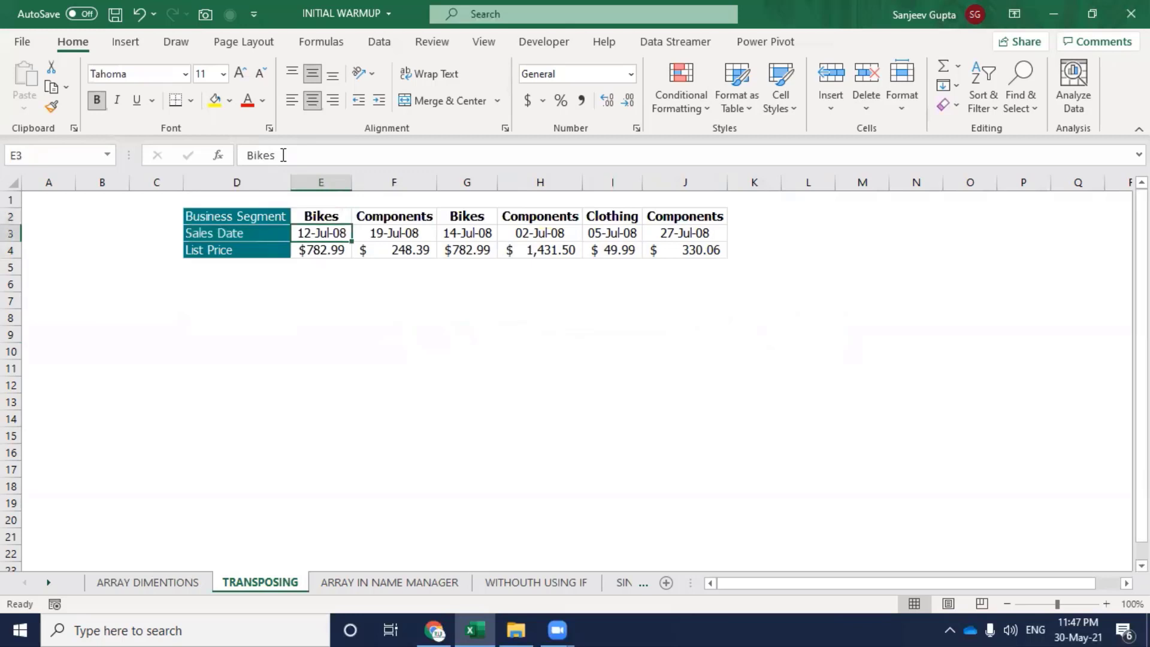
key(Down)
key(Down)
key(Down)
key(Down)
key(Down)
key(Left)
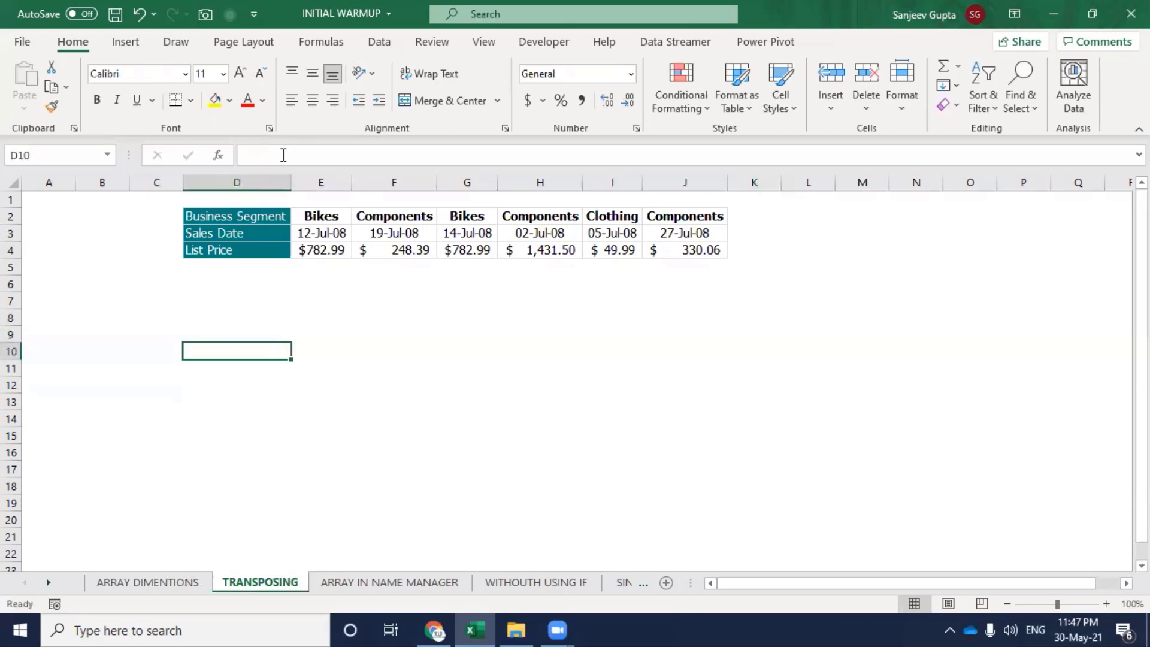
Extend the selection from D10 to three columns wide and eight rows deep.
key(shift+Right)
key(shift+Right)
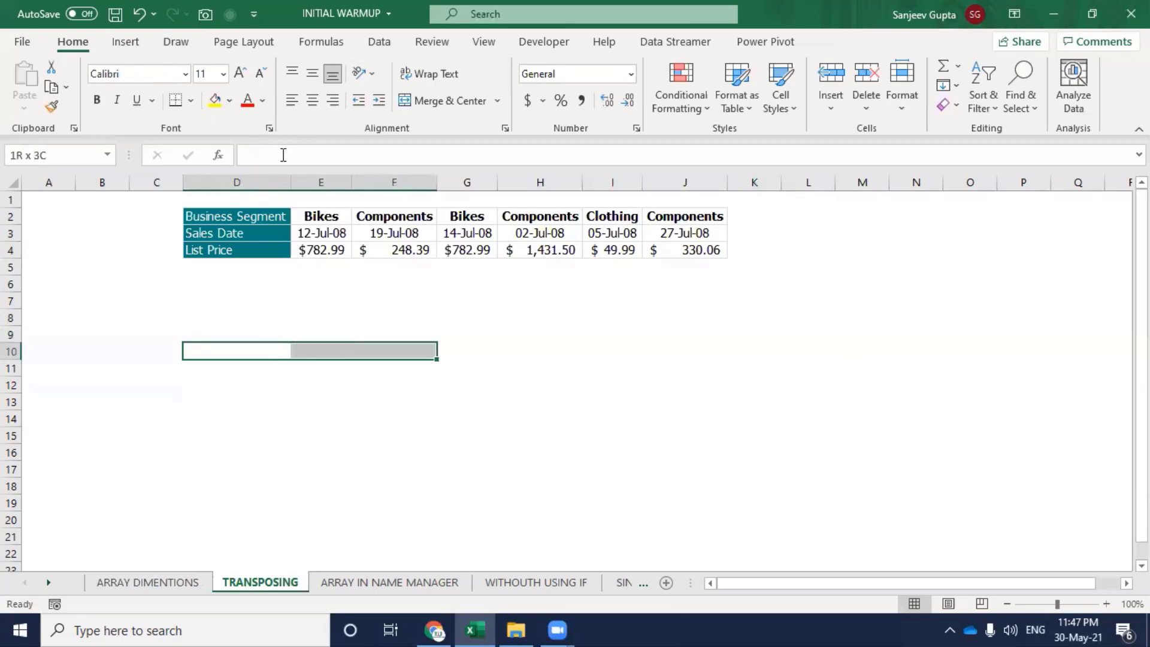
key(shift+Down)
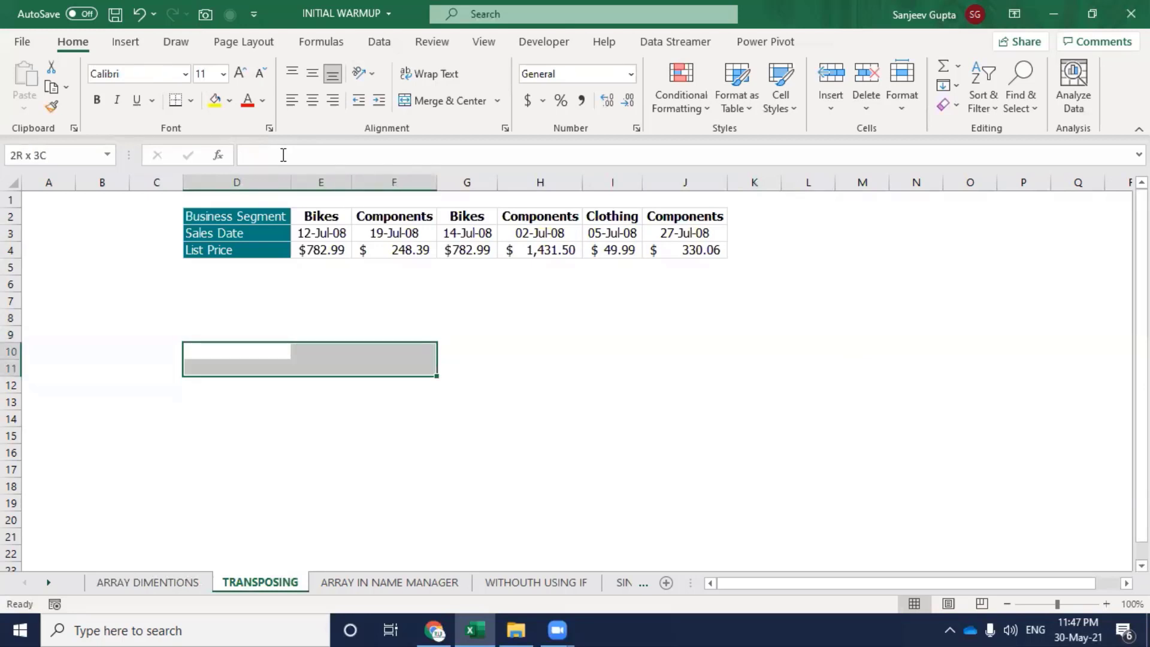
key(shift+Down)
key(shift+Down)
key(shift+Down)
key(shift+Down)
key(shift+Down)
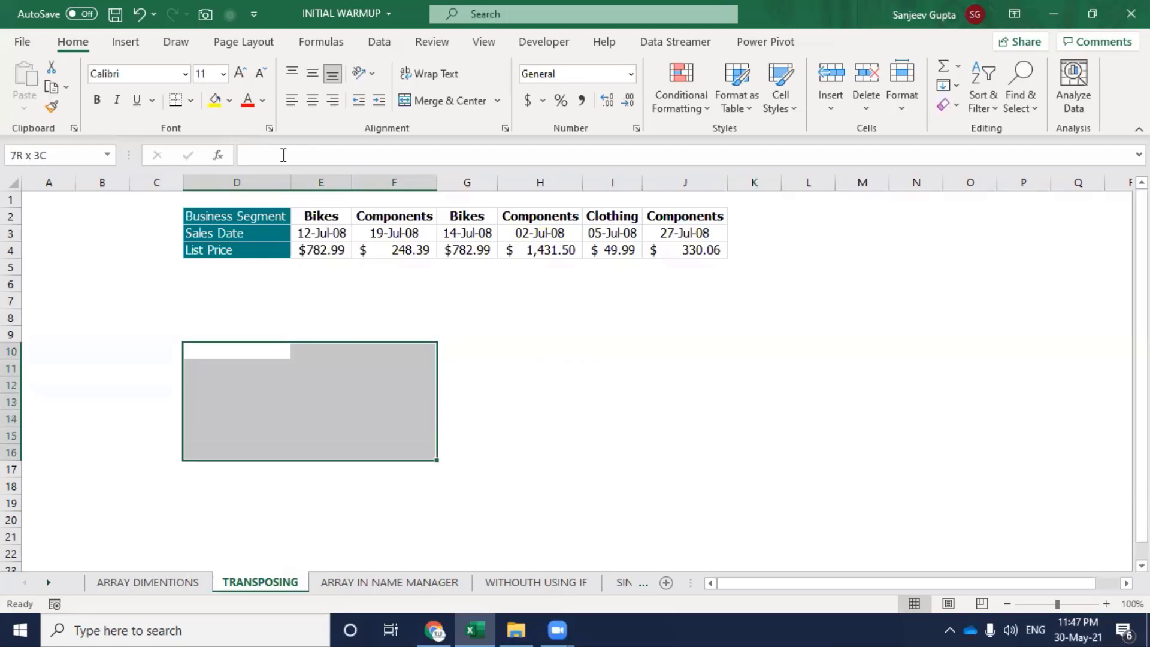
key(shift+Down)
key(shift+Down)
key(shift+Up)
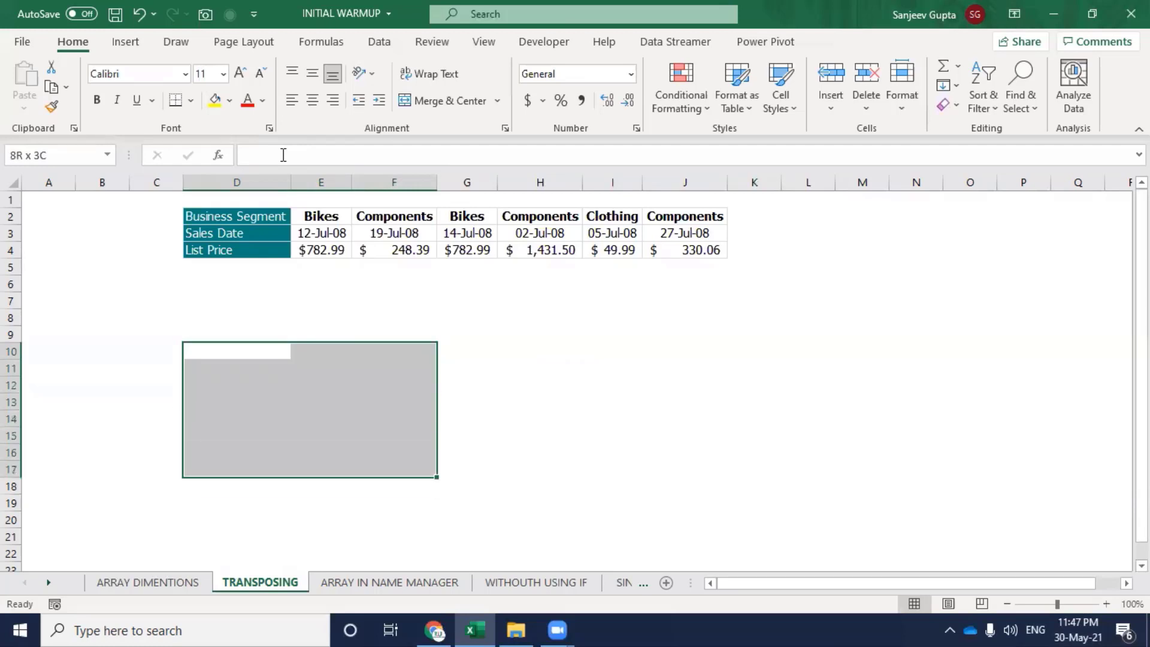
Try =TRANSPOSE(D2:J4) as an array formula, then delete the #N/A result and shrink to D10:F16.
text(=tra)
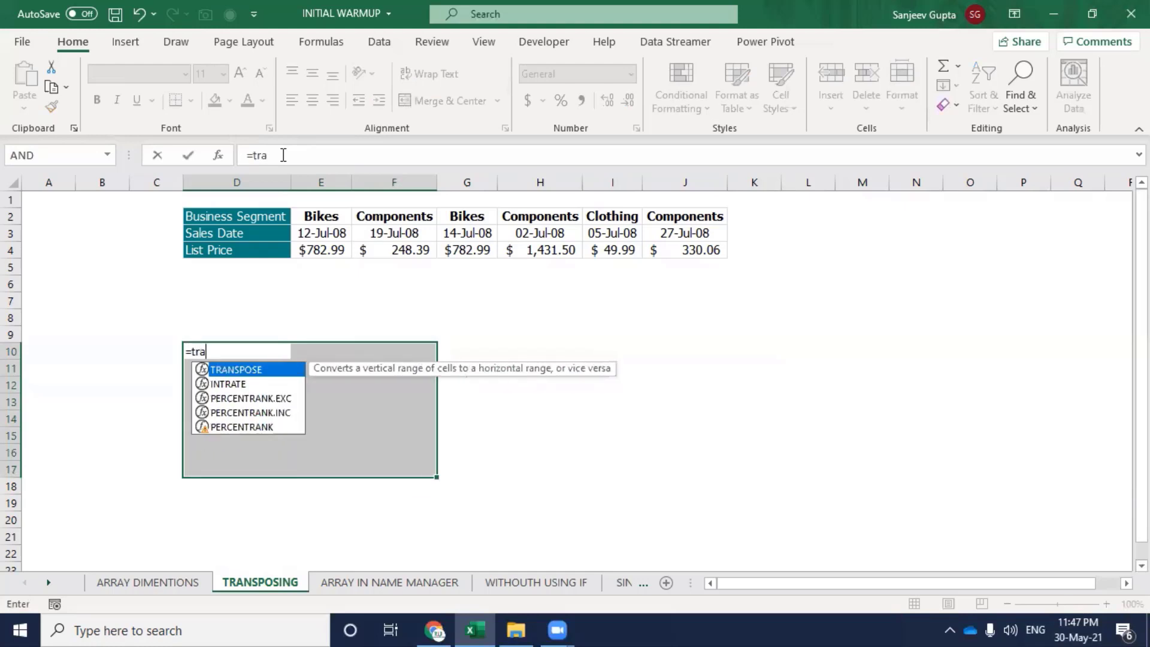
text(n)
key(Tab)
key(Up)
key(Up)
key(Up)
key(Up)
key(Up)
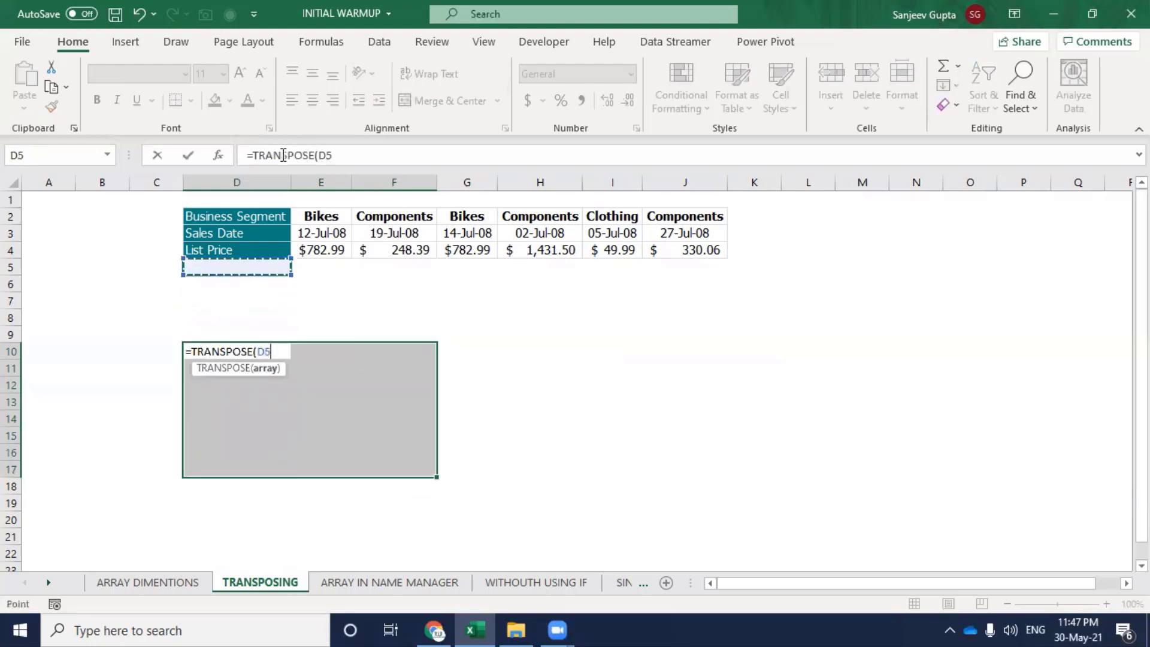
key(Up)
key(Up)
key(Up)
key(ctrl+shift+Down)
key(ctrl+shift+Right)
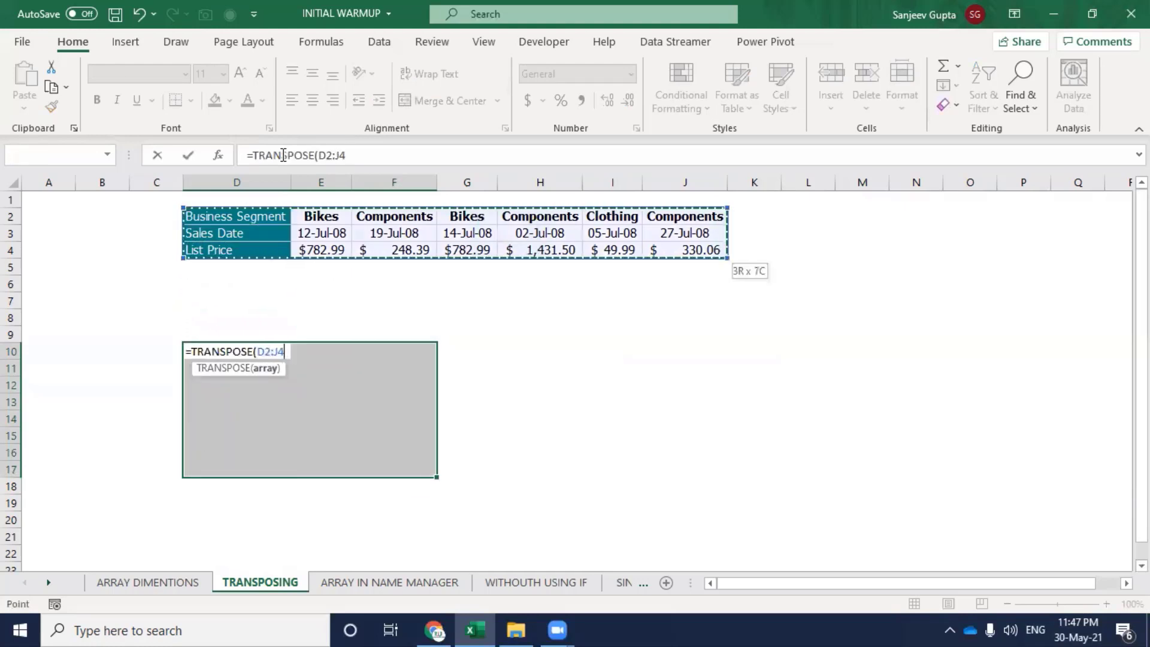
text())
key(ctrl+shift+Return)
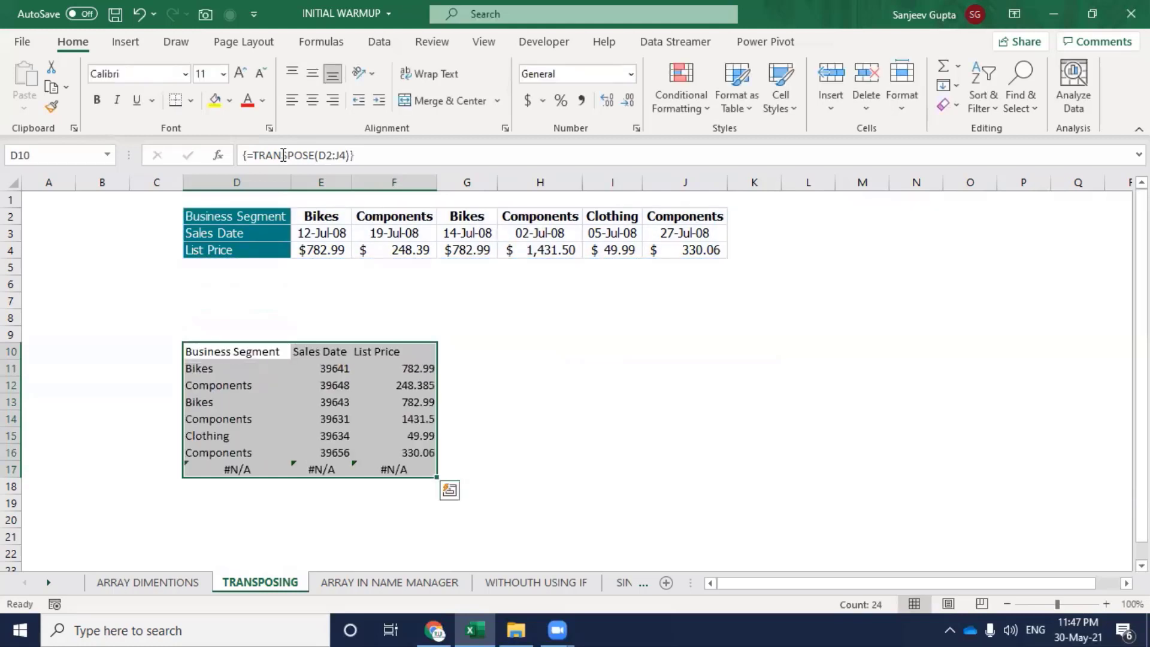
key(Delete)
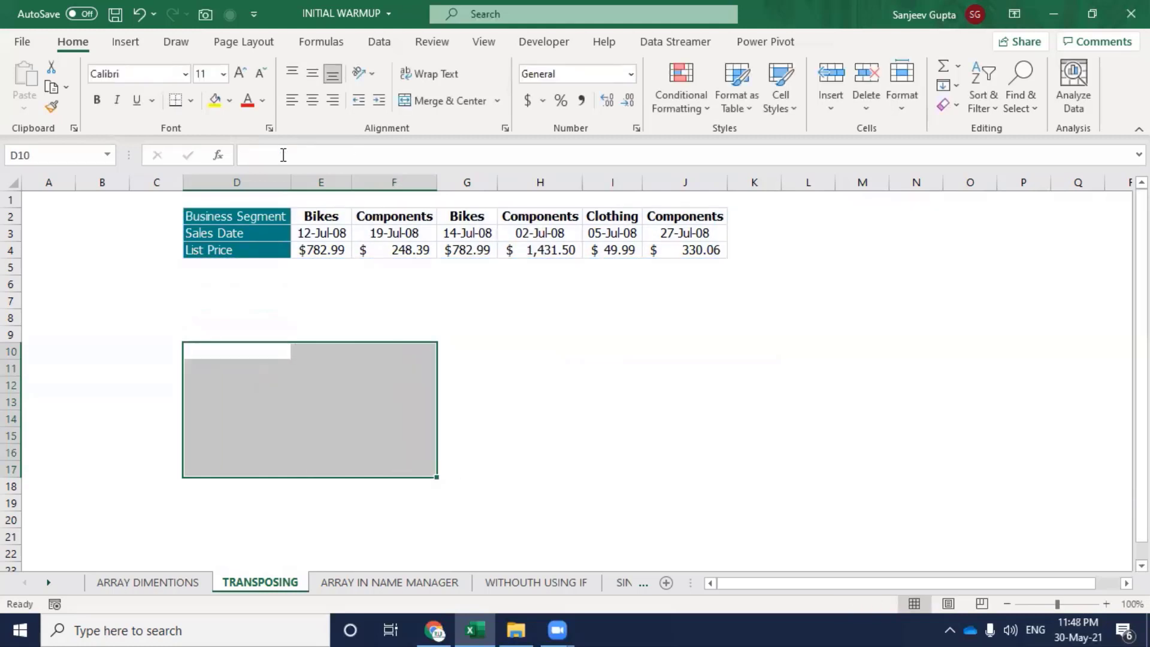
key(shift+Up)
Array-enter =TRANSPOSE(D2:J4) into D10:F16.
text(=tra)
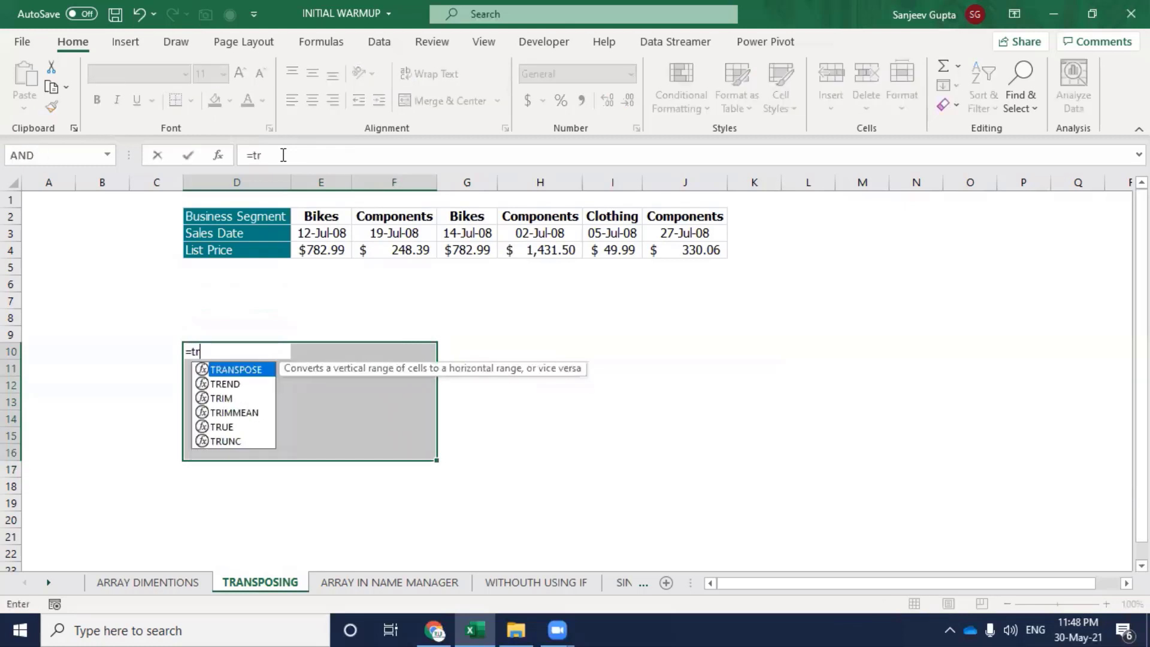
key(Tab)
key(Up)
key(Up)
key(Up)
key(Up)
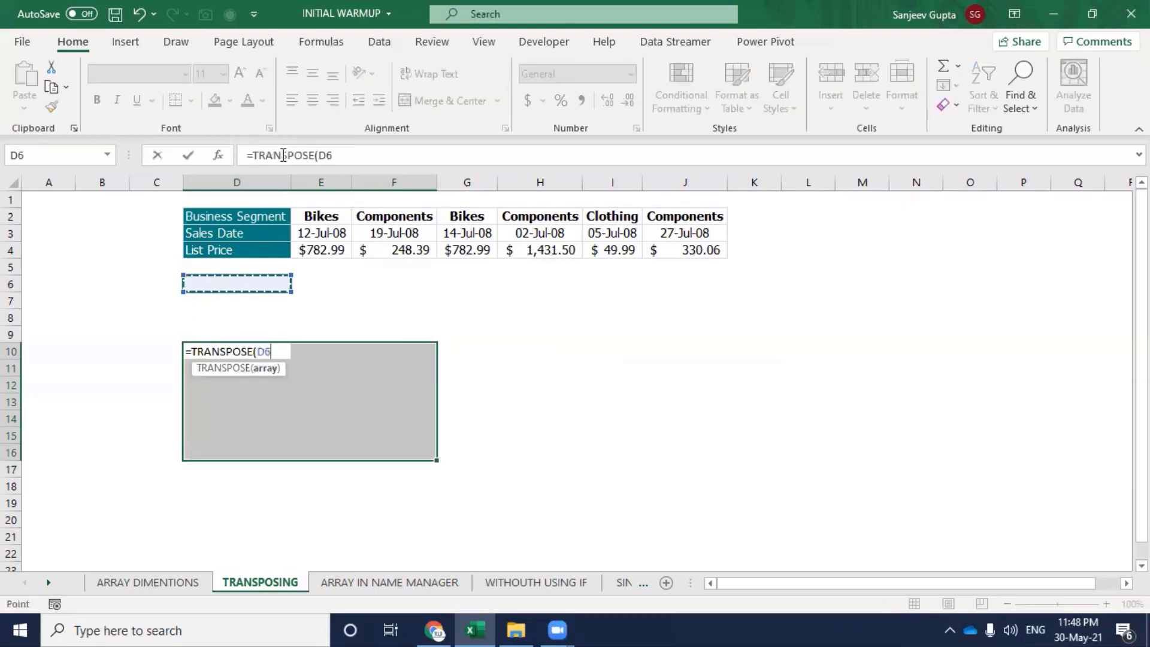
key(Up)
key(Up)
key(Up)
key(shift+Down)
key(shift+Down)
key(ctrl+shift+Right)
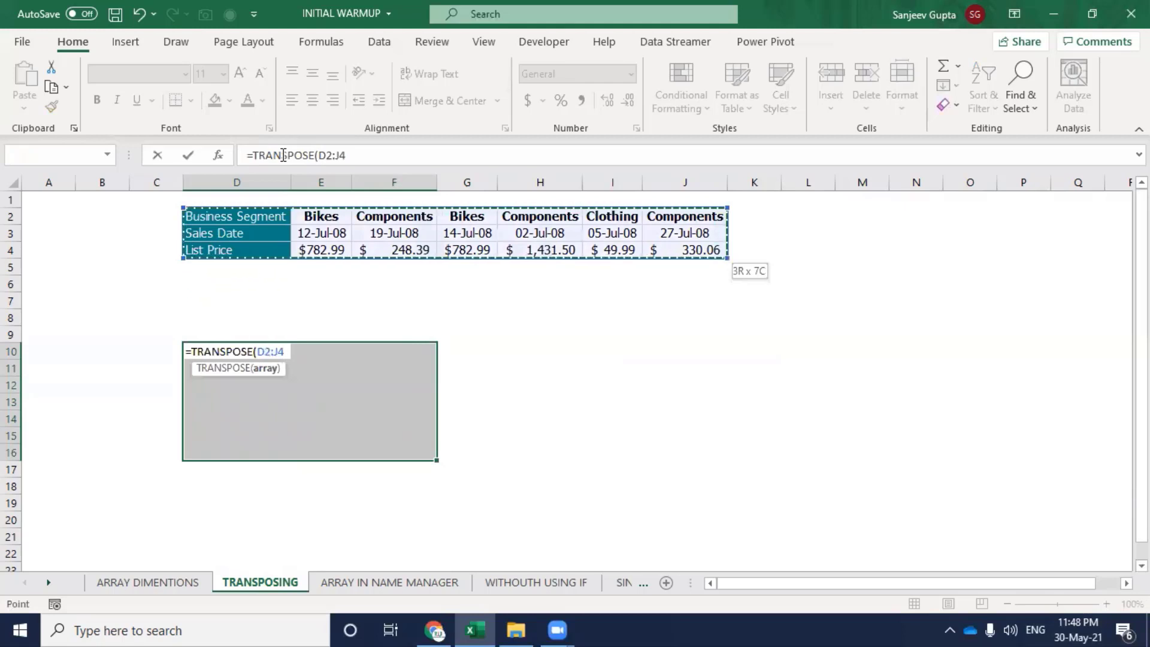
text())
key(ctrl+shift+Return)
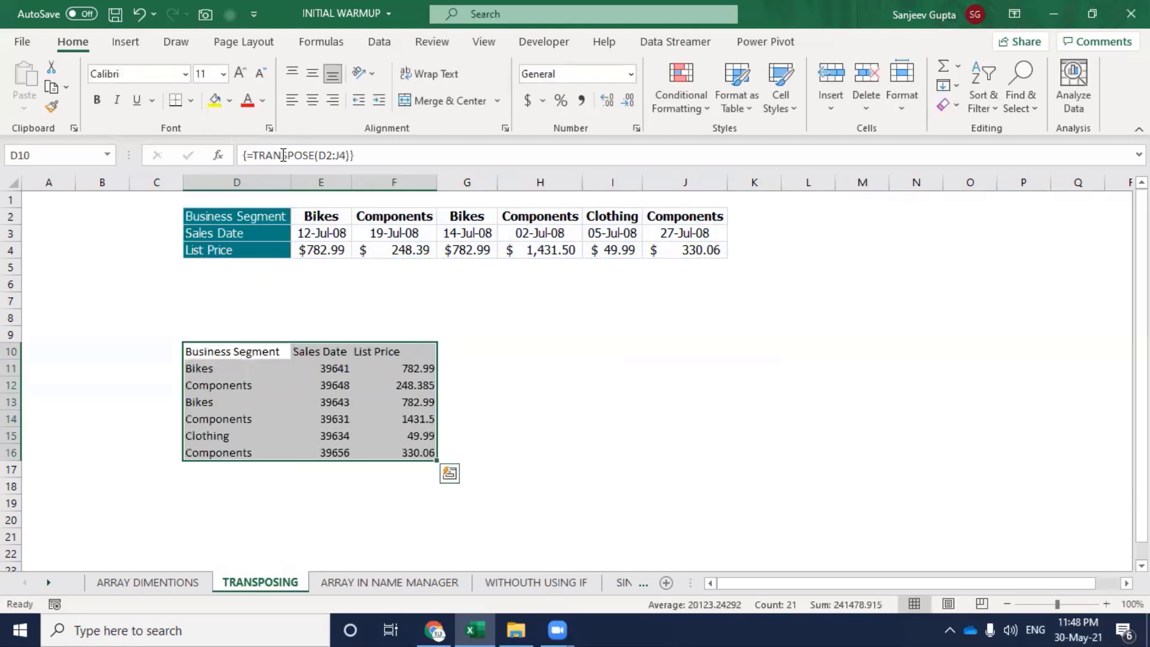
Copy D2's teal header formatting and paste formats only onto D10:F10.
key(Left)
key(Right)
key(ctrl+Up)
key(Up)
key(Up)
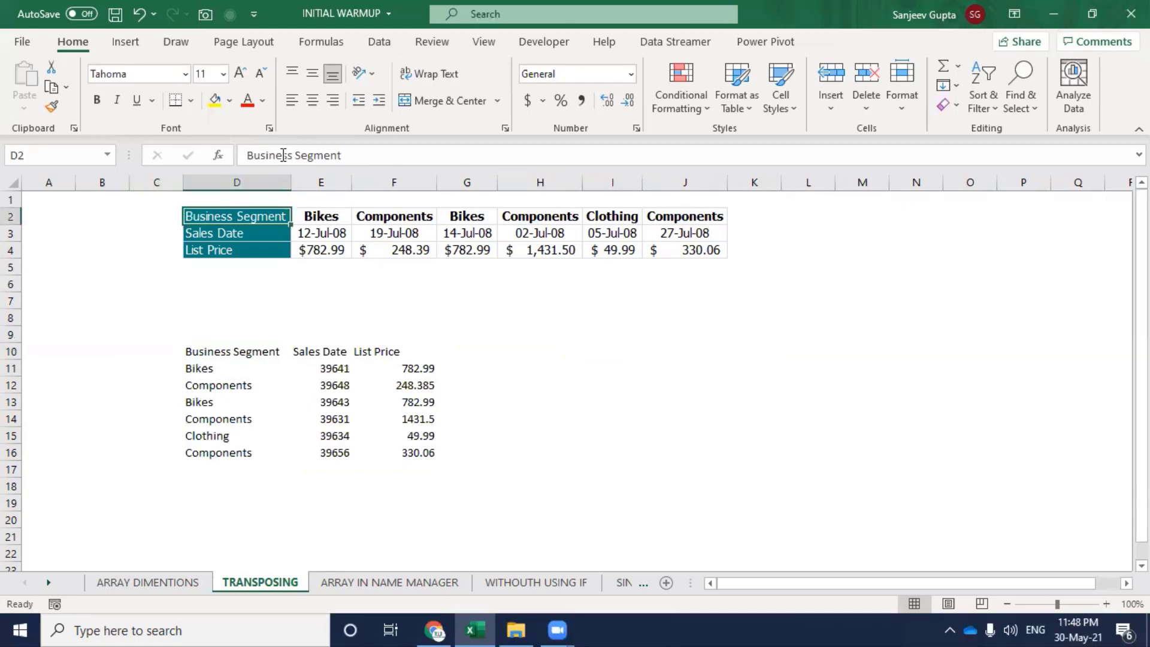
key(ctrl+c)
key(Down)
key(Down)
key(ctrl+Down)
key(ctrl+shift+Right)
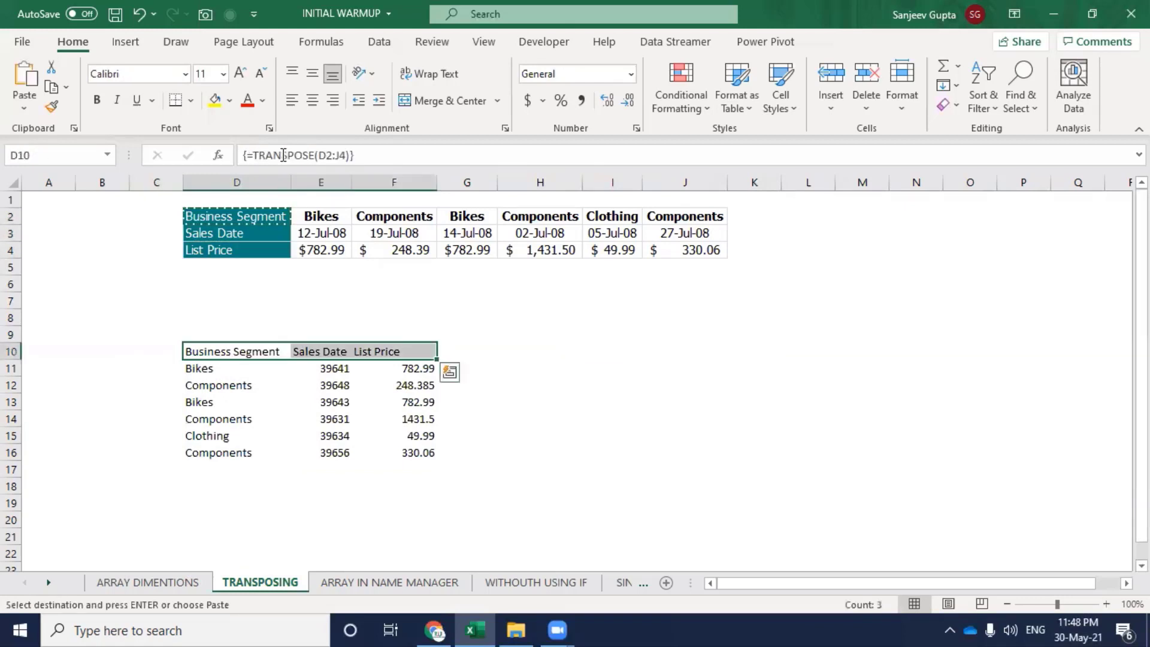
key(ctrl+alt+v)
key(t)
key(Return)
Return to the Business Segment header in D2.
key(ctrl+Up)
key(ctrl+Up)
key(ctrl+Up)
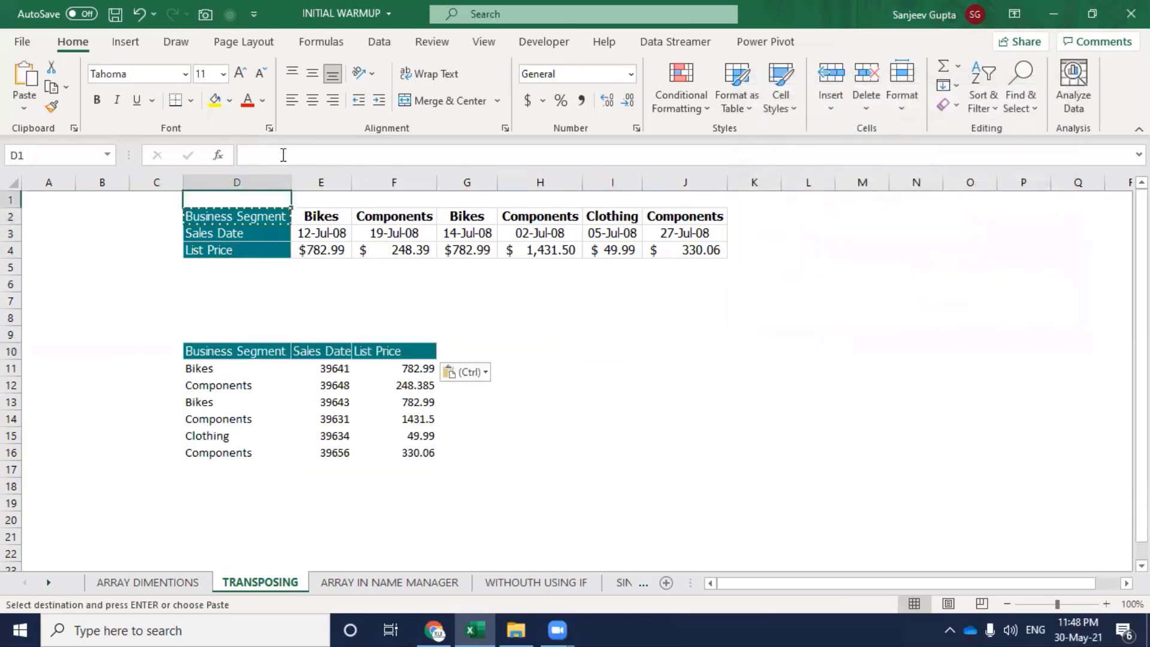
click(525, 334)
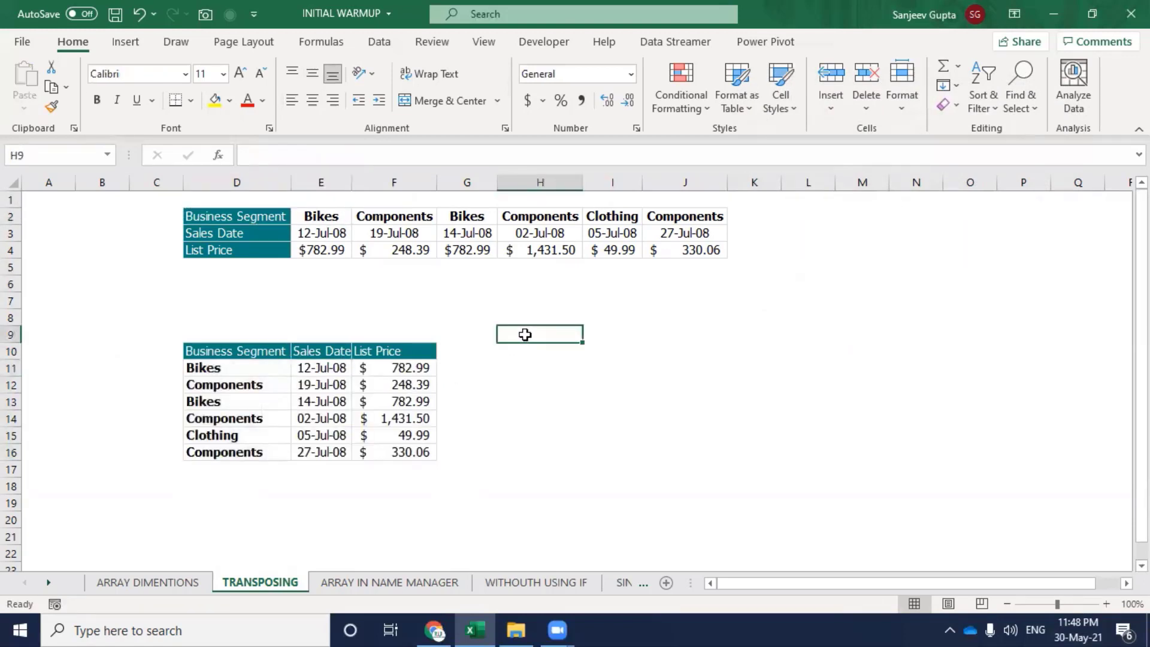
key(Left)
key(Left)
key(Left)
key(Left)
key(Left)
key(ctrl+Up)
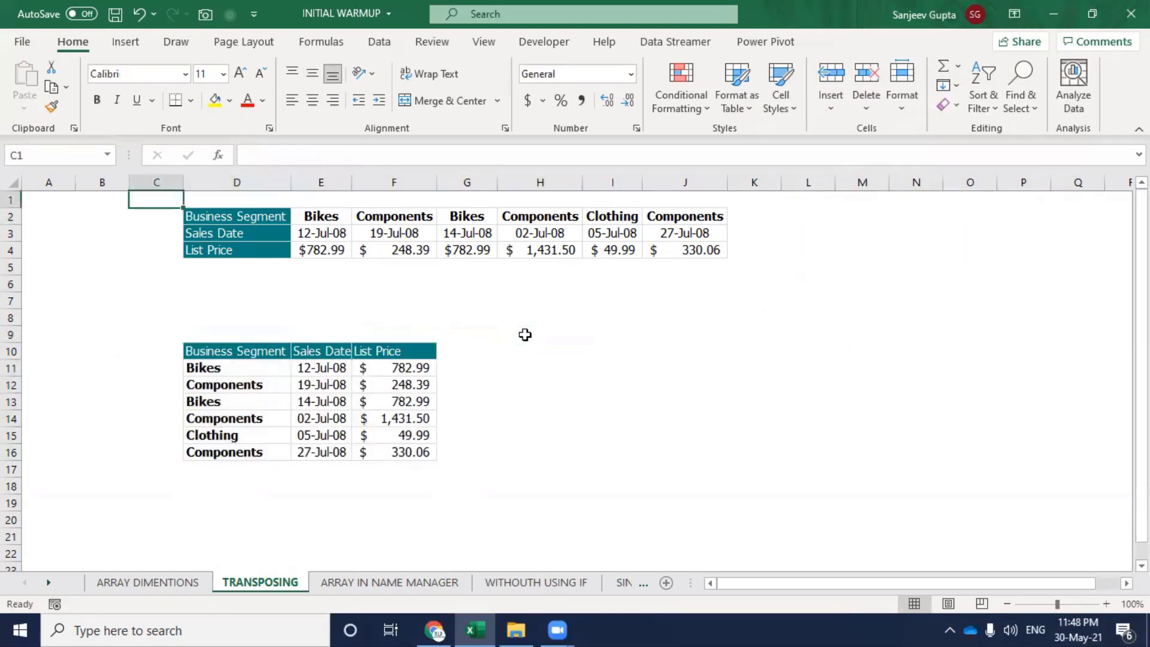
key(Right)
key(Down)
Copy the D2:J4 sales table and go to I10 as the paste destination.
key(ctrl+shift+Right)
key(ctrl+shift+Down)
key(ctrl+c)
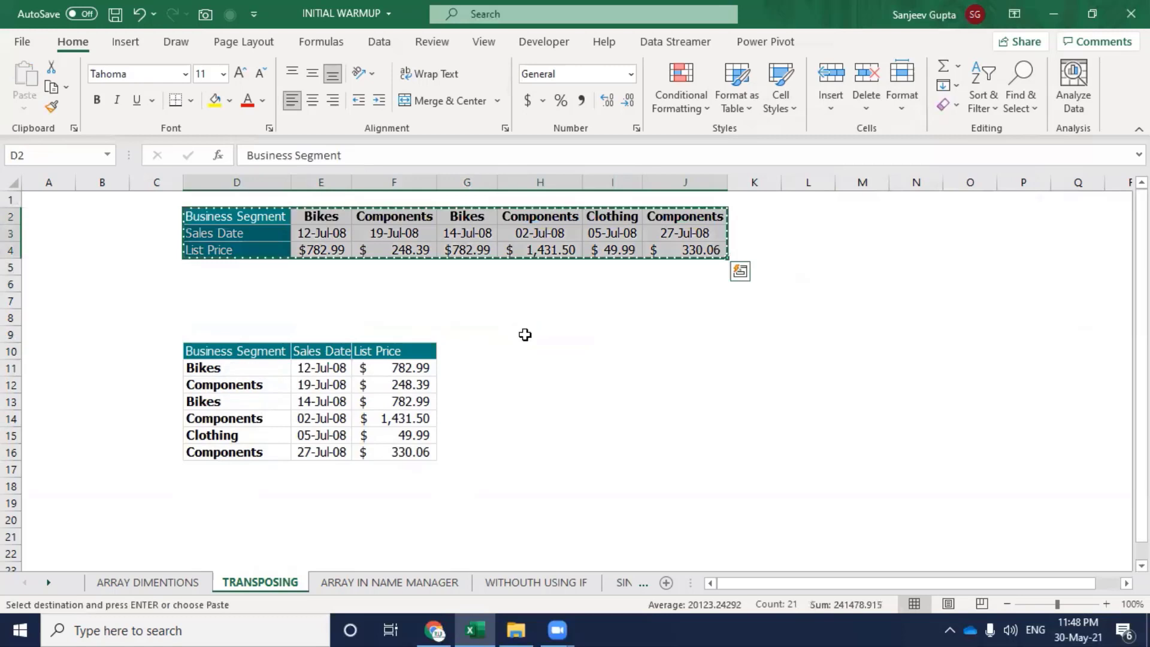
key(Right)
key(Right)
key(Right)
key(Right)
key(Down)
key(Down)
key(Down)
key(Down)
key(Down)
key(Down)
key(Down)
key(Left)
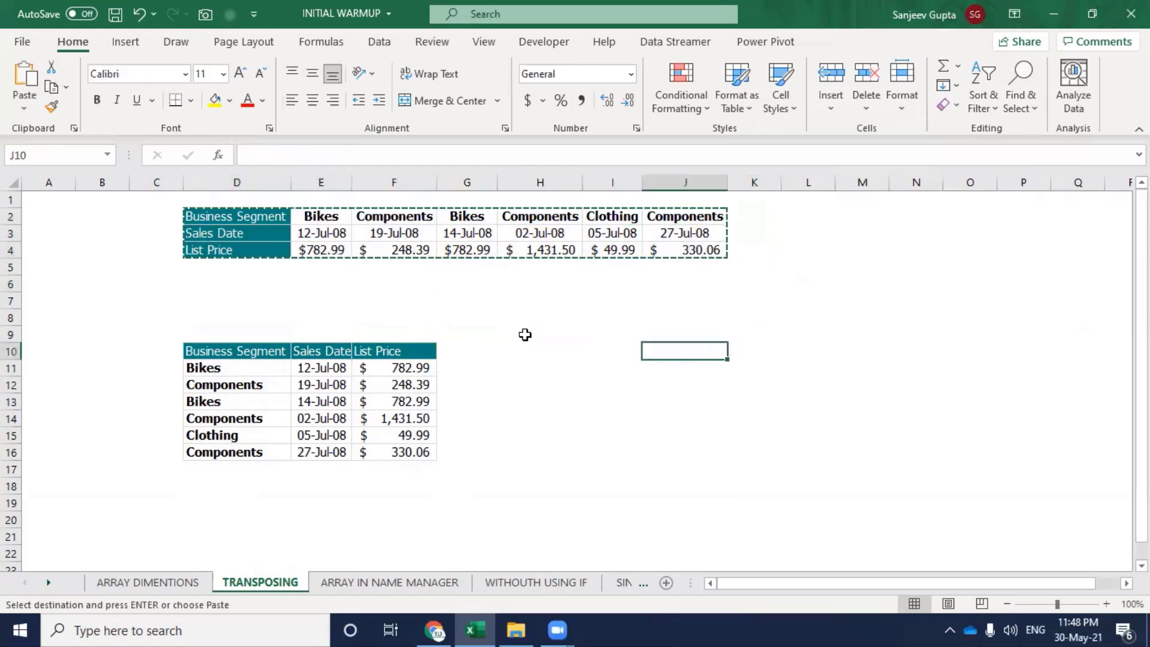
key(Left)
key(alt+e)
key(s)
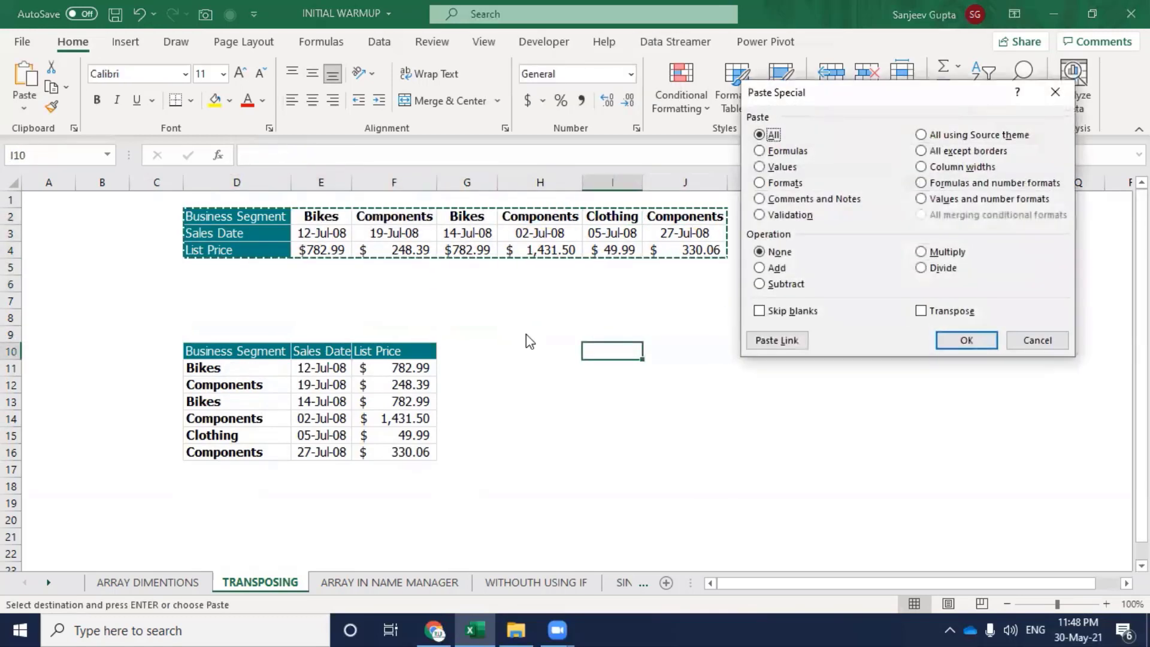
key(Escape)
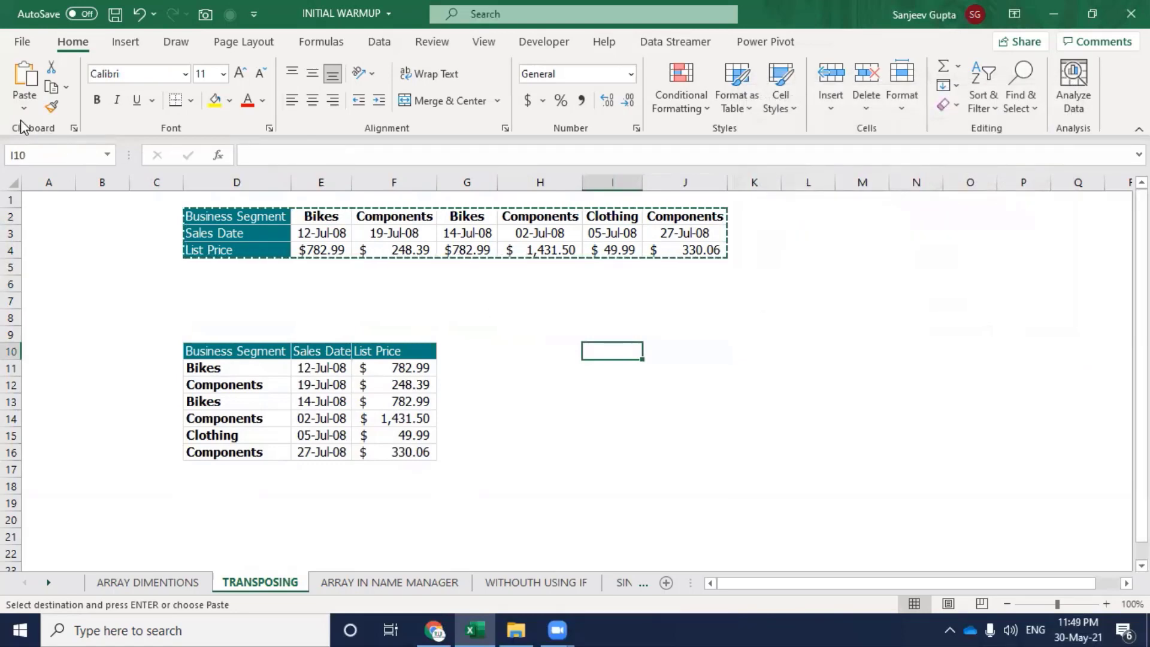
Paste Special into I10 with Transpose and Values and number formats.
click(24, 108)
click(63, 310)
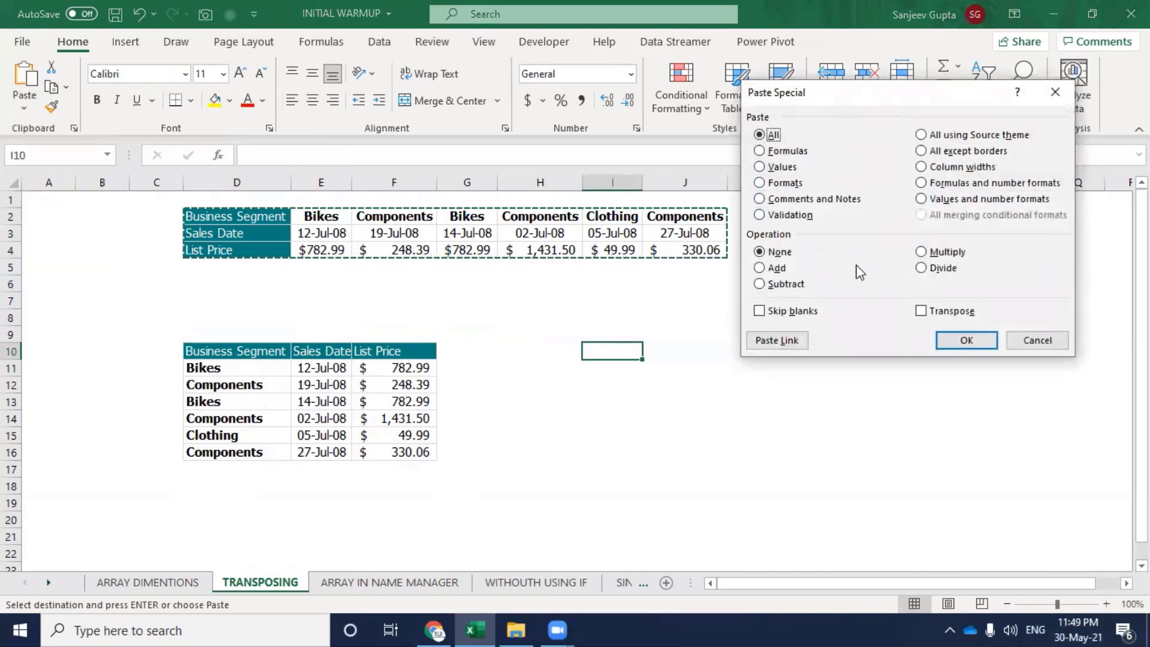
click(920, 311)
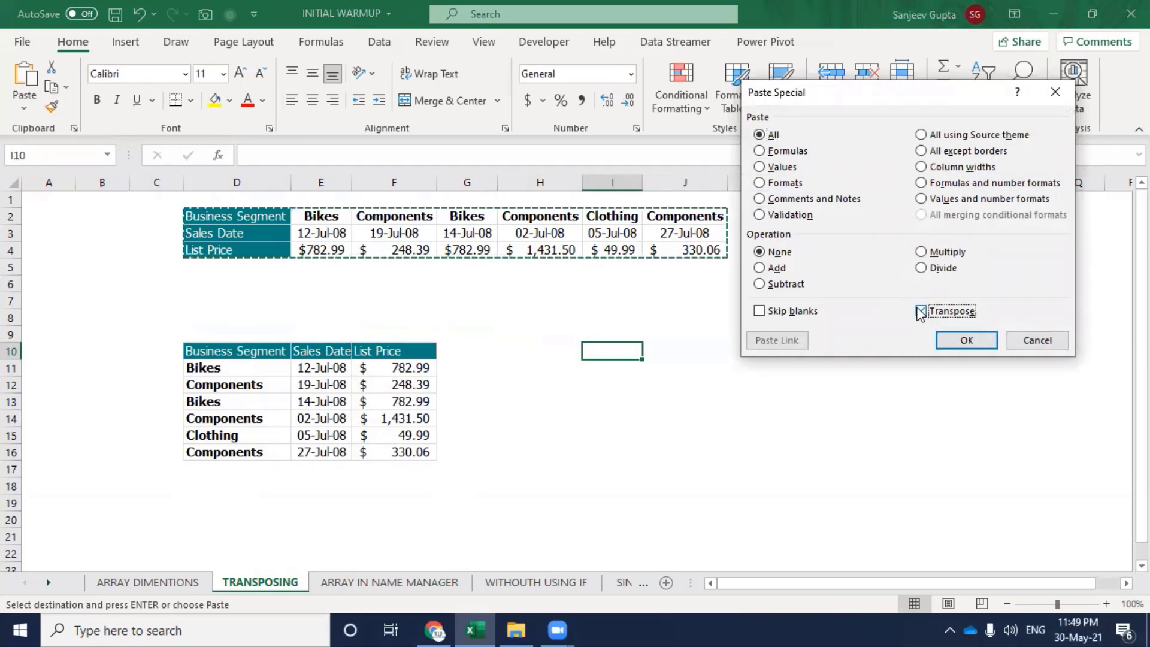
click(774, 168)
click(923, 199)
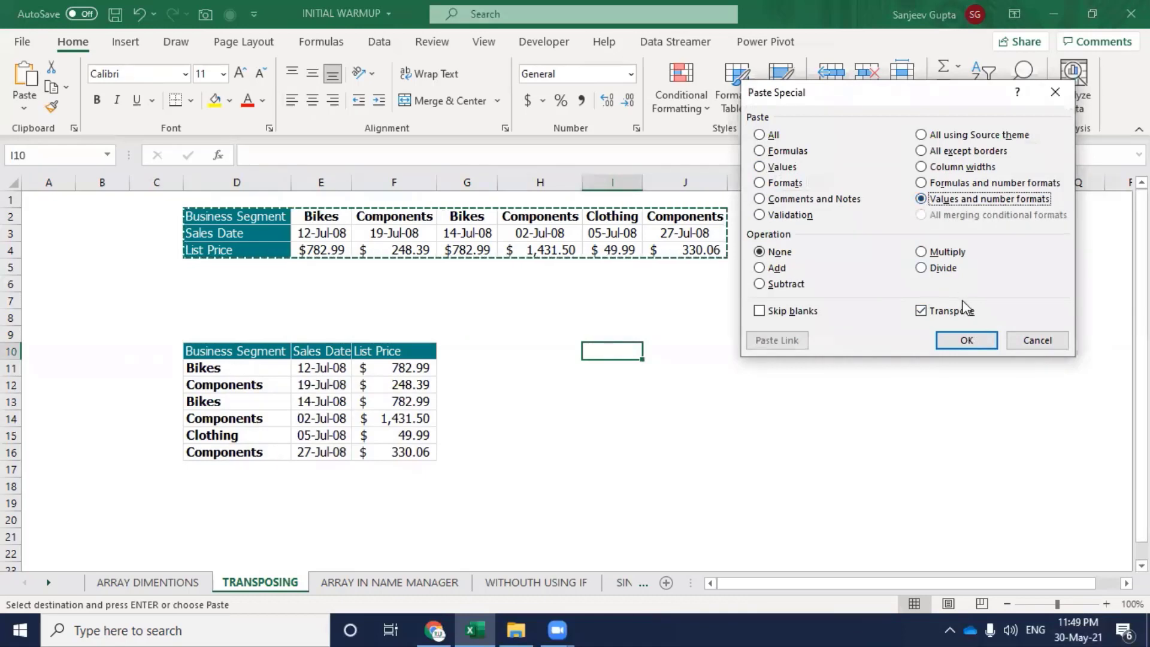
click(967, 340)
click(766, 419)
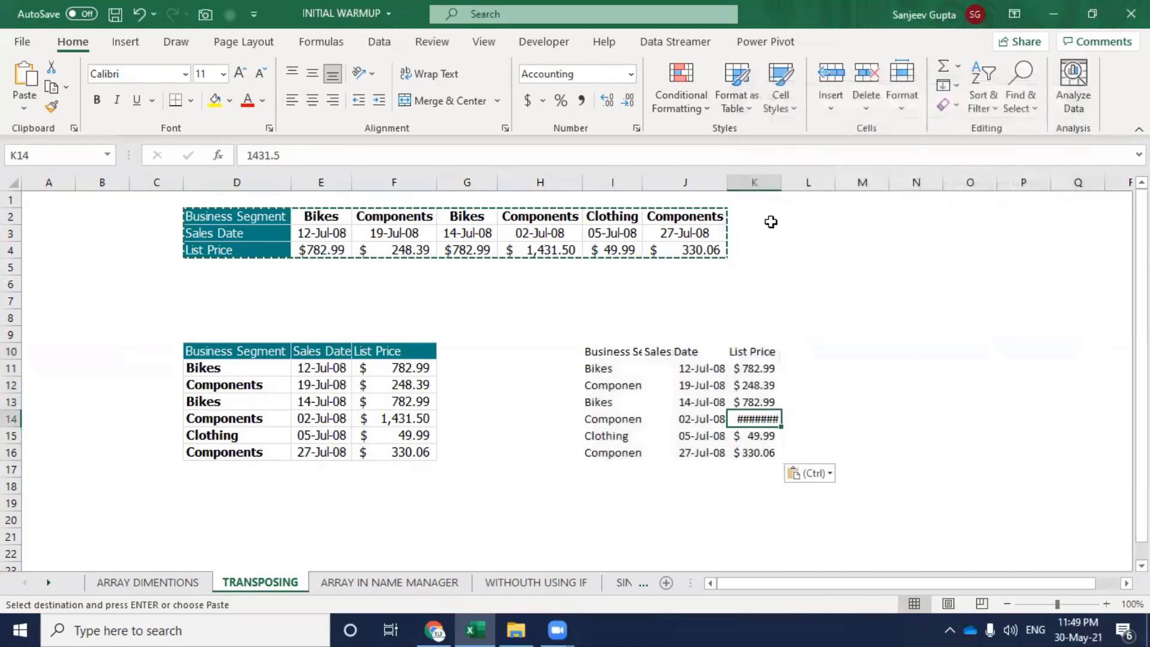
Auto-fit column K so $1,431.50 shows, then go to the ARRAY IN NAME MANAGER sheet.
click(778, 182)
double_click(781, 182)
click(654, 368)
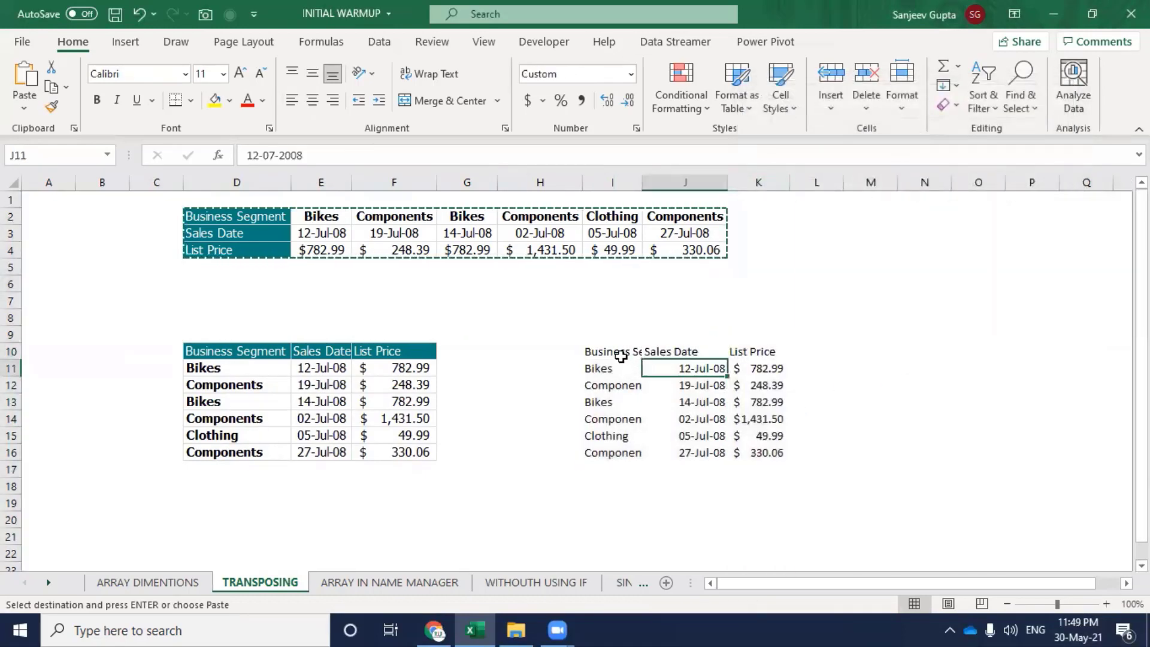
drag(621, 356, 749, 402)
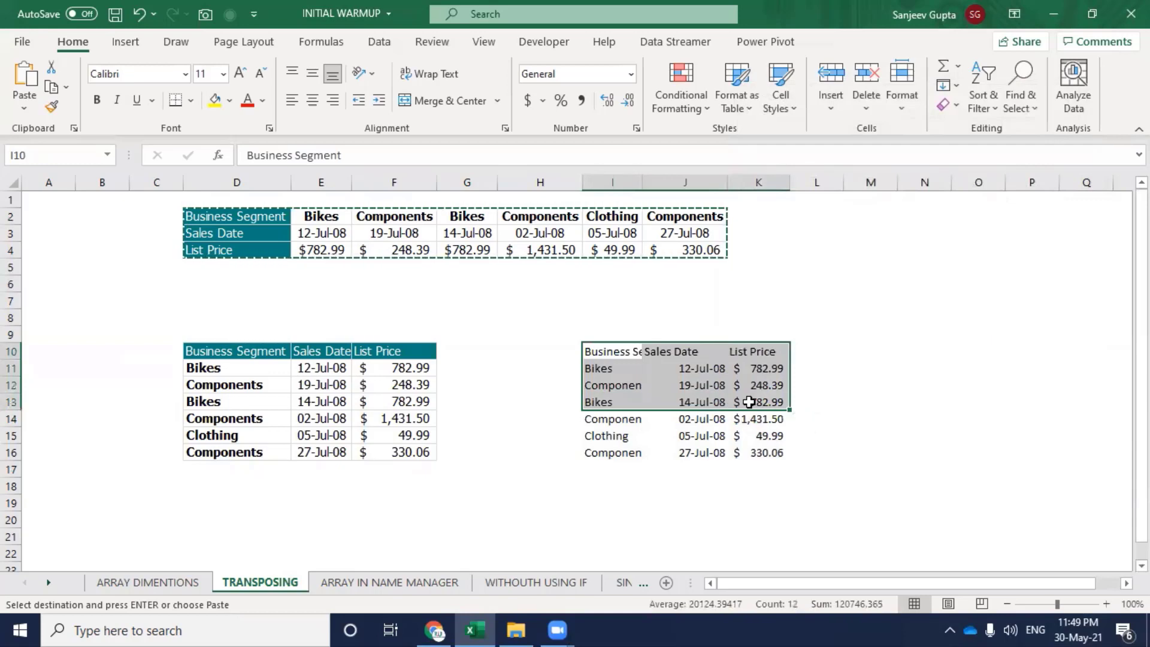
key(ctrl+Page_Down)
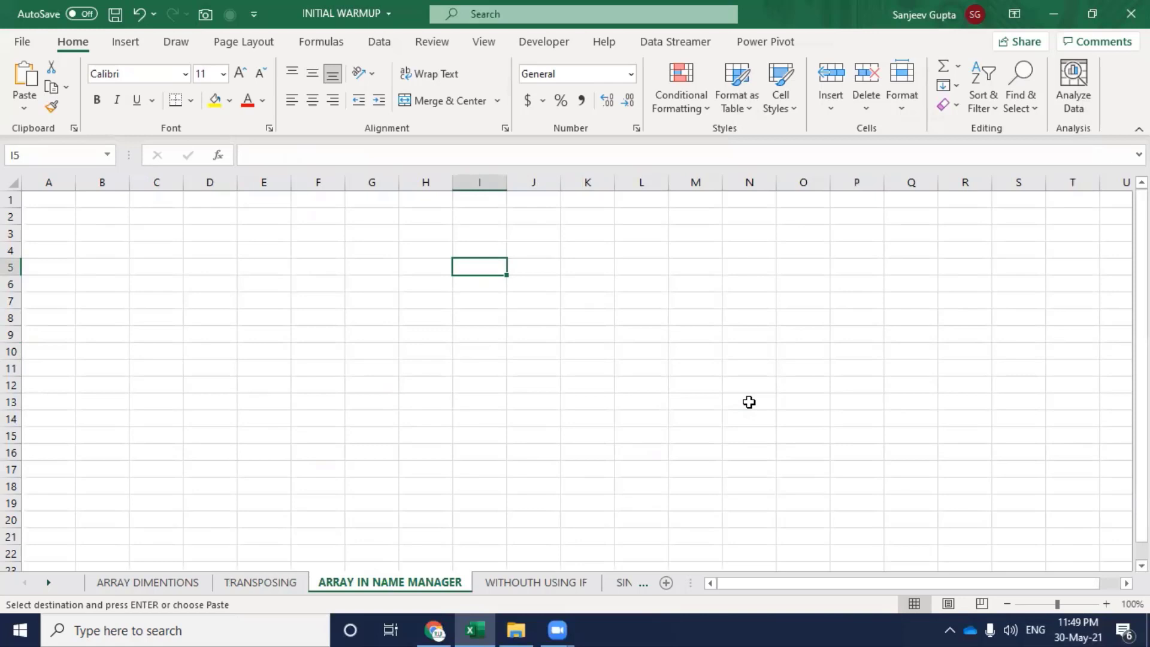
Enter sanjeev, krishna and rahul in I5:K5, then the array formula {=nm} in I7.
text(sanjeev)
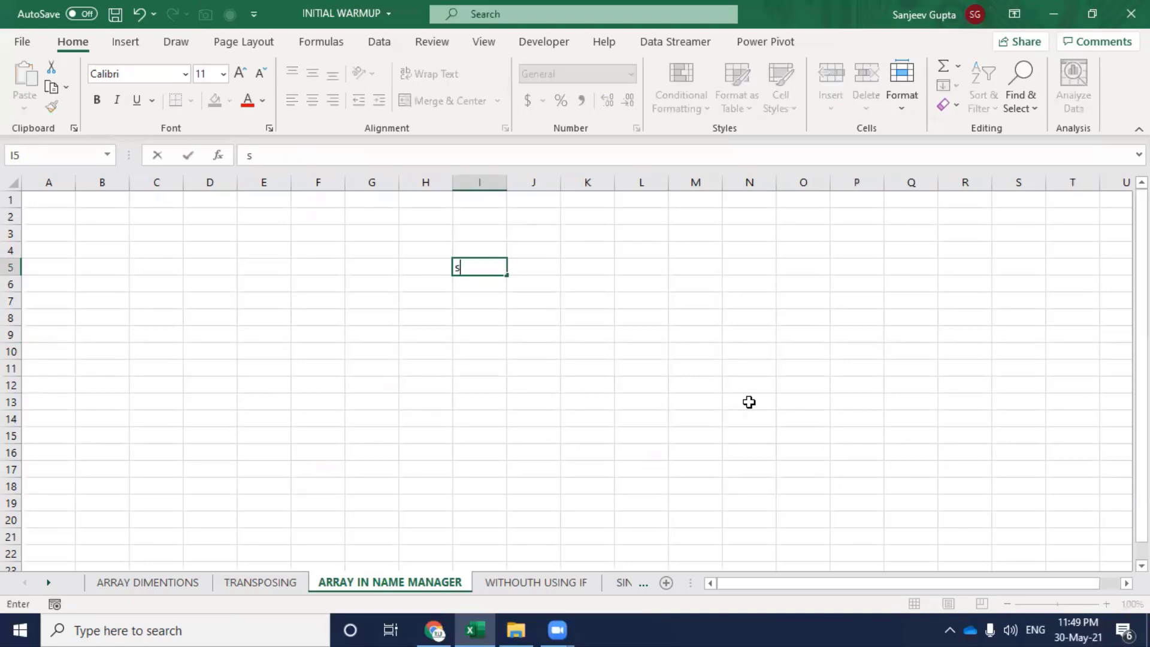
key(Tab)
text(k)
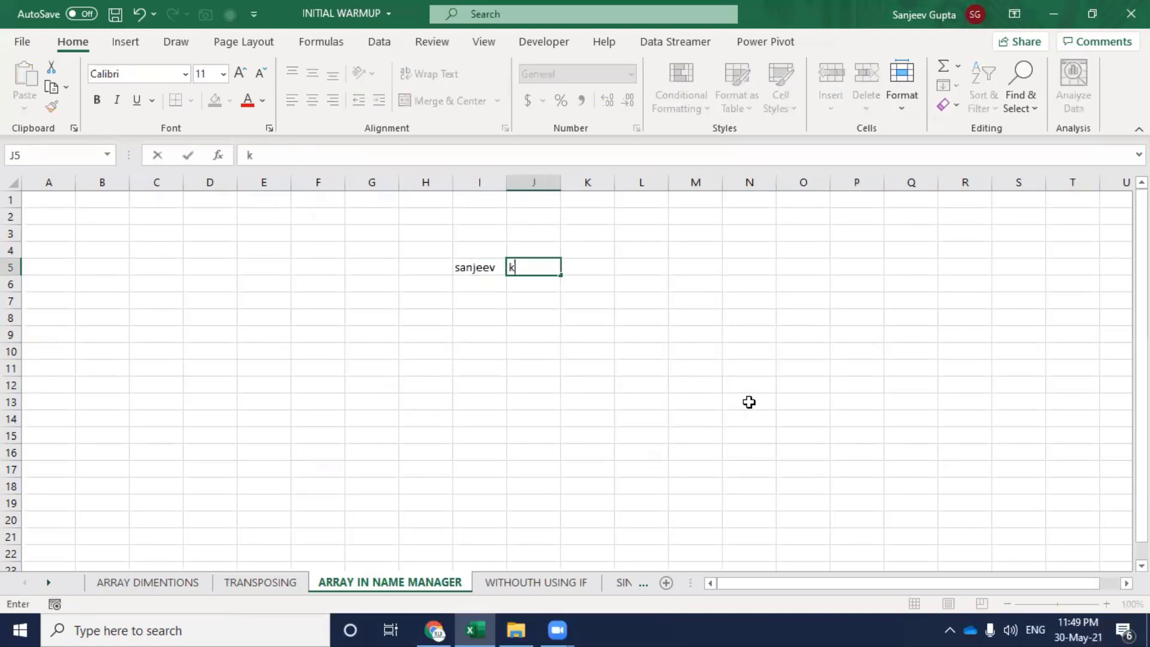
text(rishna)
key(Tab)
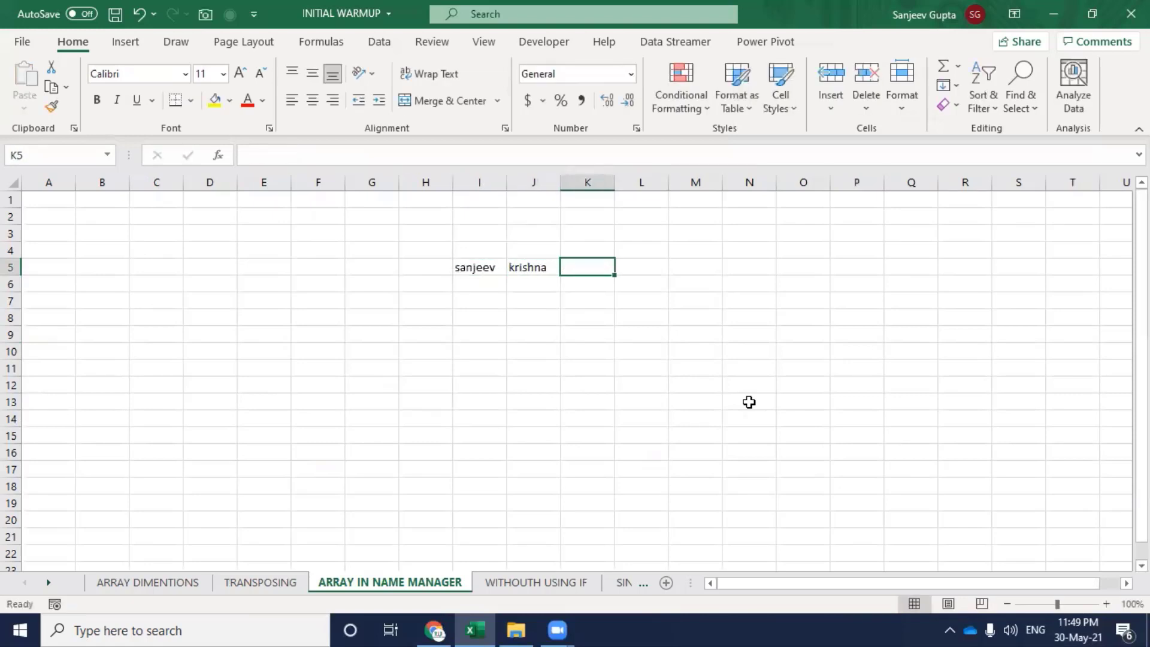
text(rahul)
key(Return)
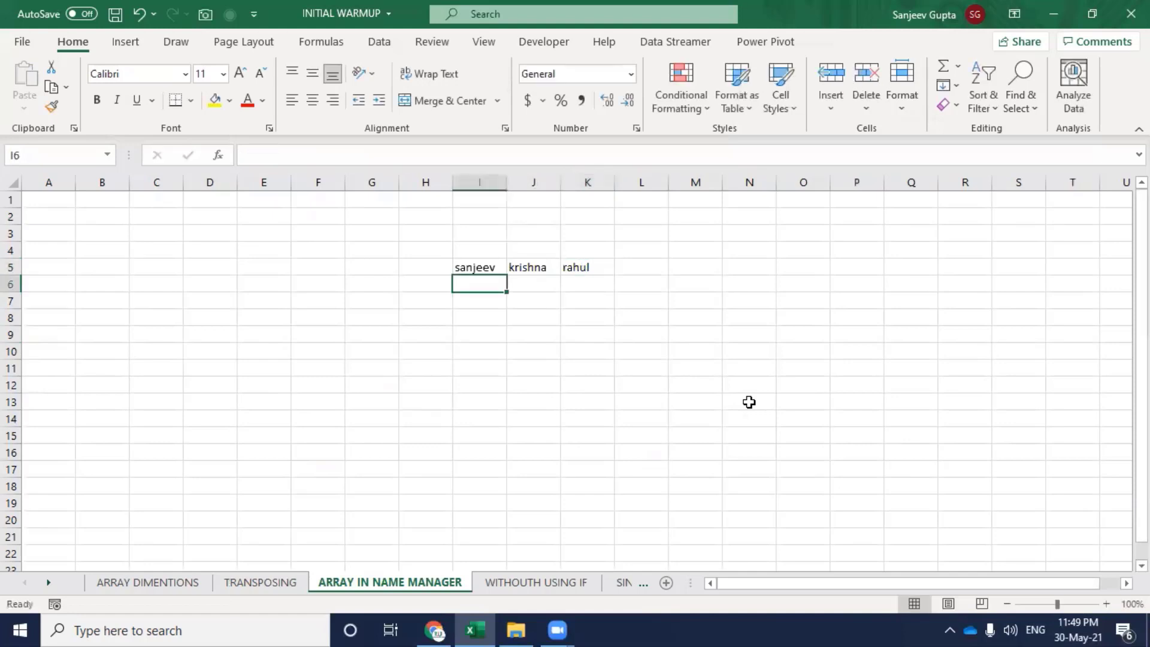
key(Down)
text(=)
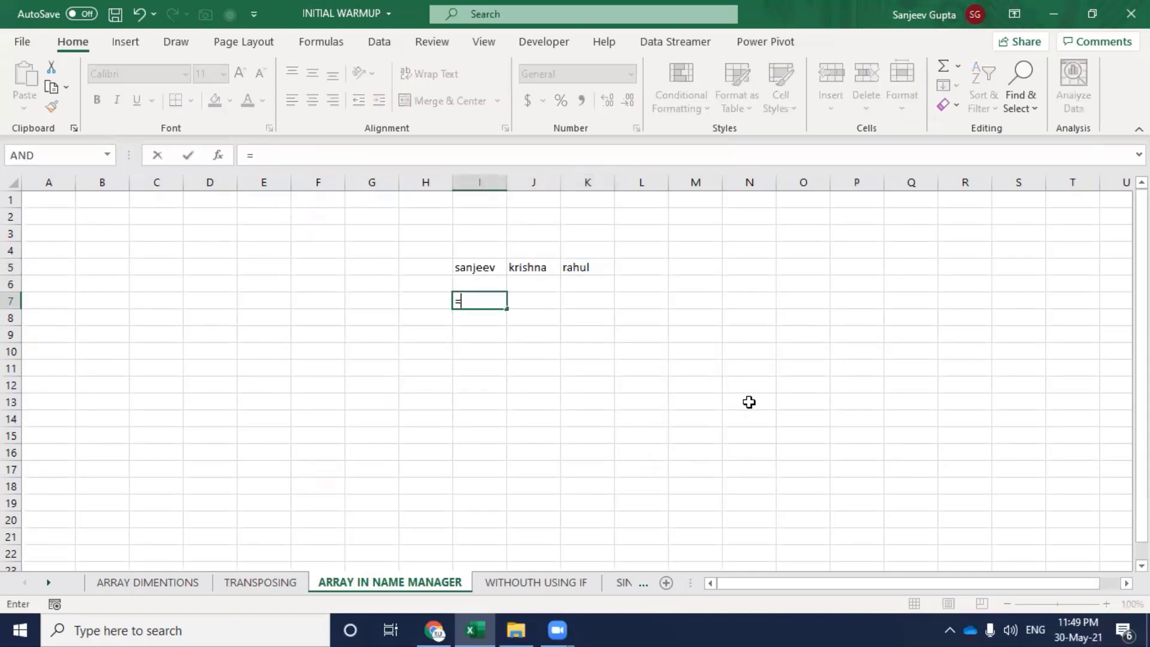
text(nm)
key(ctrl+shift+Return)
Delete the #NAME? result in I7 and the three names in I5:K5.
key(shift+Right)
key(shift+Right)
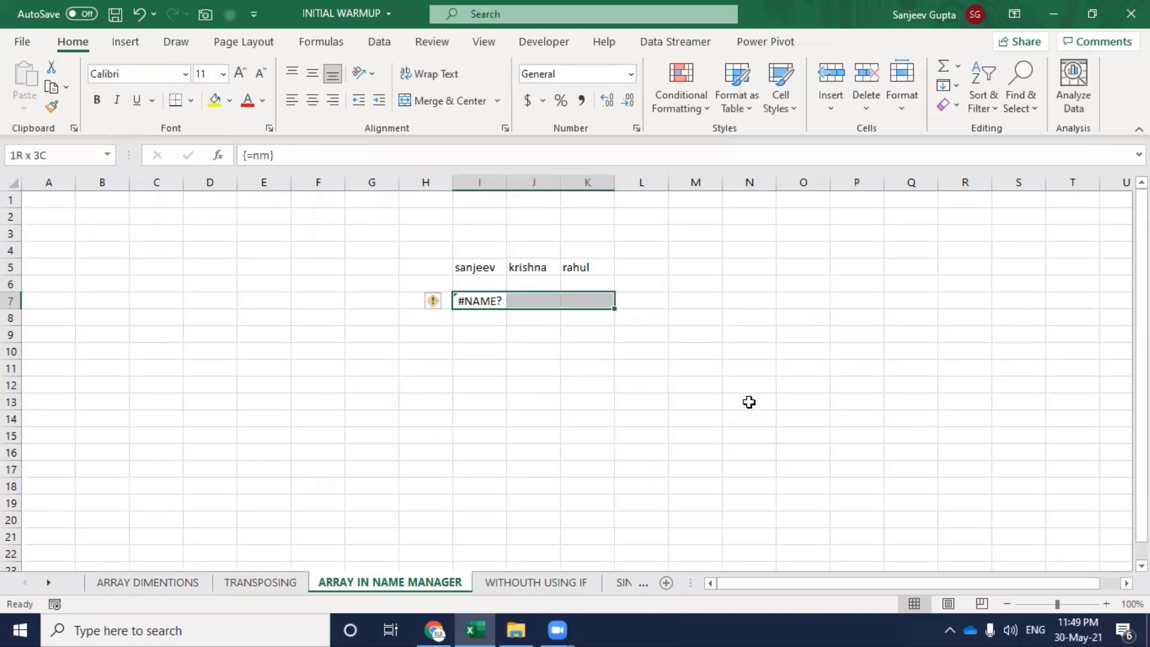
key(shift+Right)
key(shift+Left)
key(Left)
key(Right)
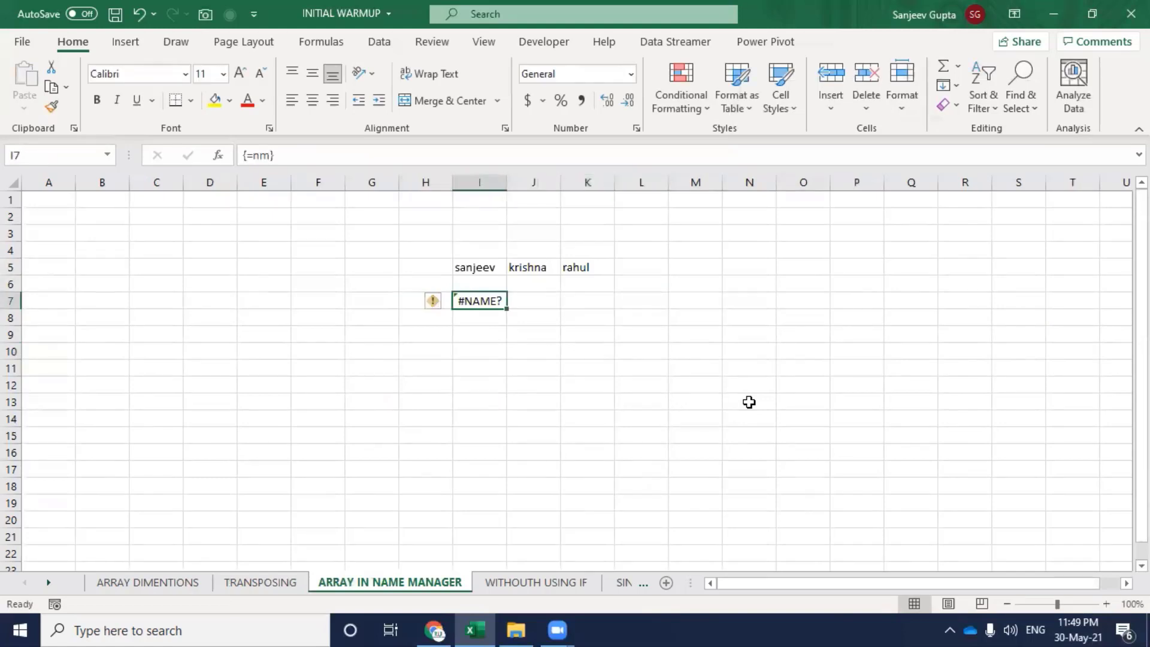
key(Delete)
key(Up)
key(Up)
key(shift+Right)
key(shift+Right)
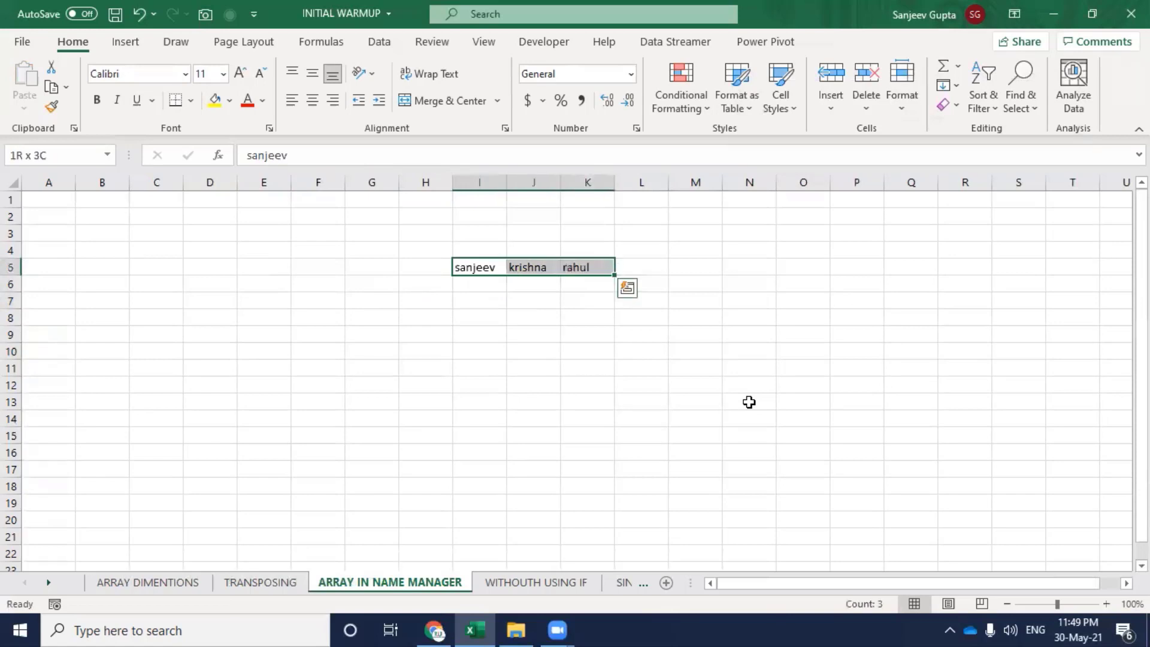
key(Delete)
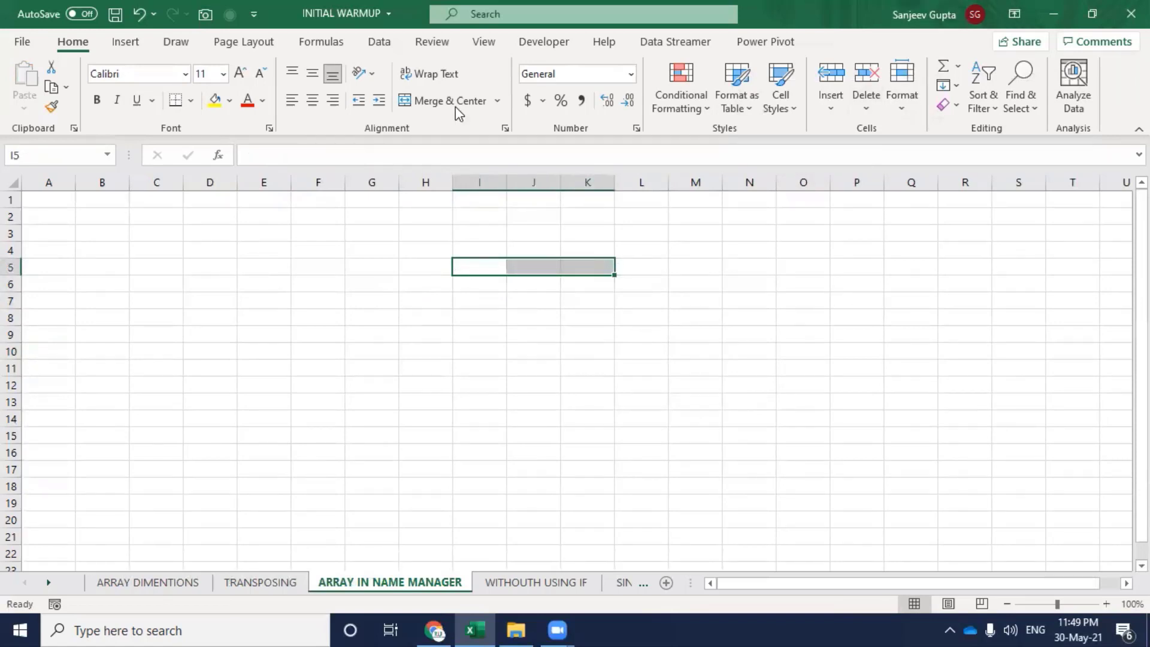
In Name Manager, create the name NM referring to ={"Sanjeev";"Manjeet";"Krishna"}.
click(321, 43)
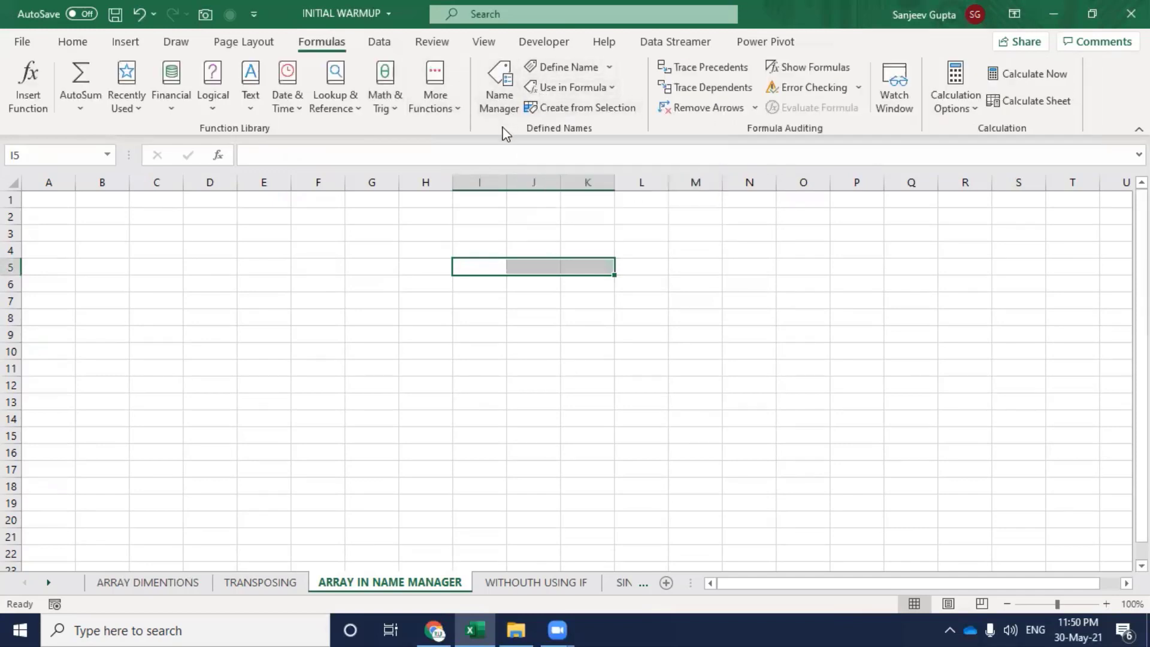
click(497, 93)
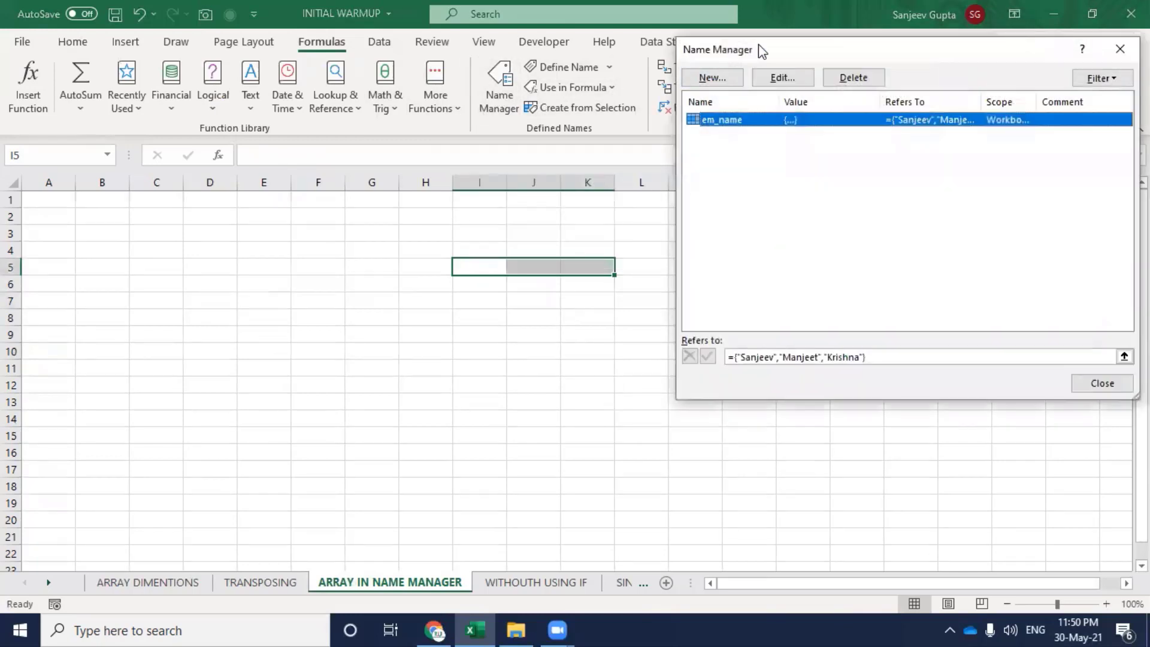
drag(756, 51, 687, 51)
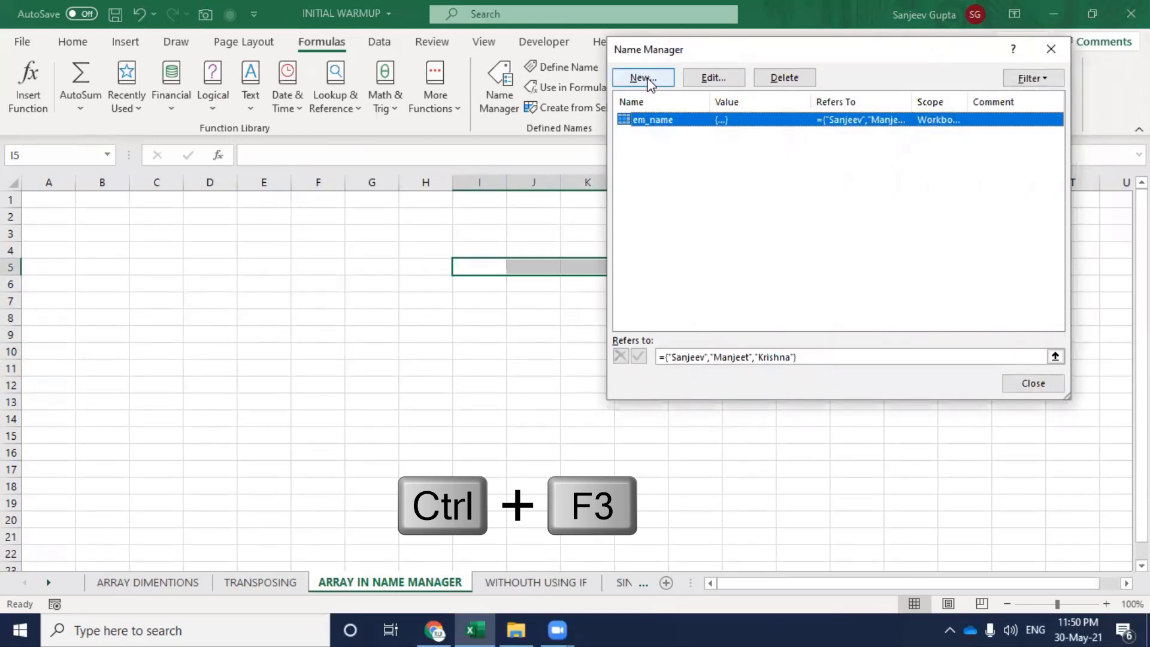
click(644, 77)
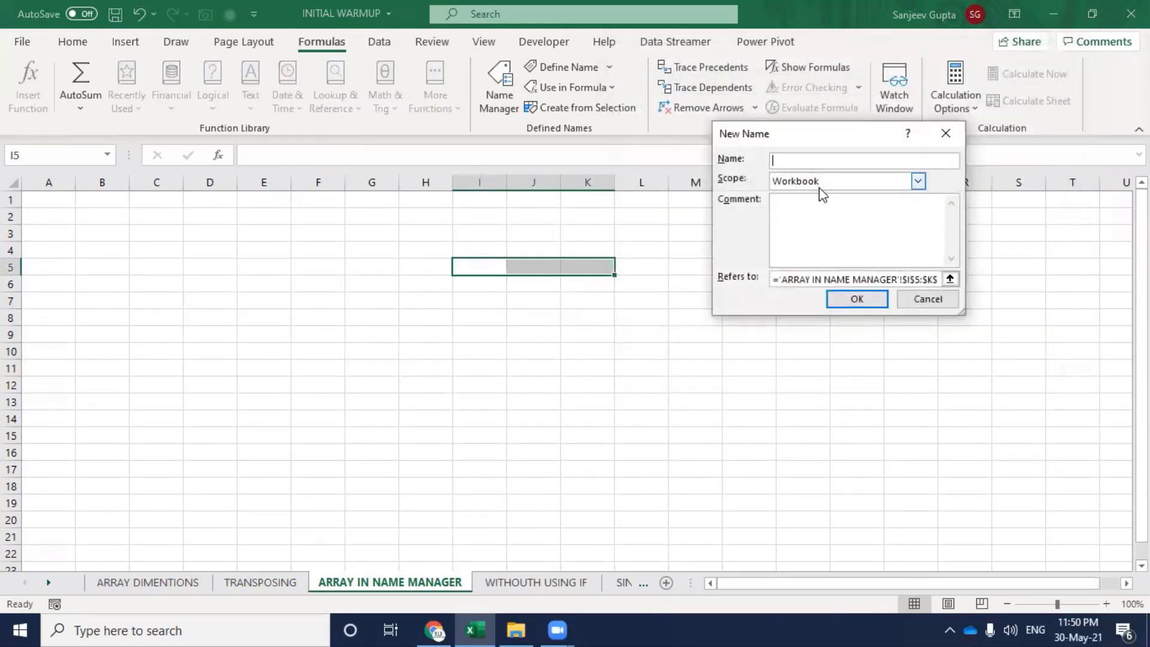
text(NM)
key(Tab)
key(Tab)
key(Tab)
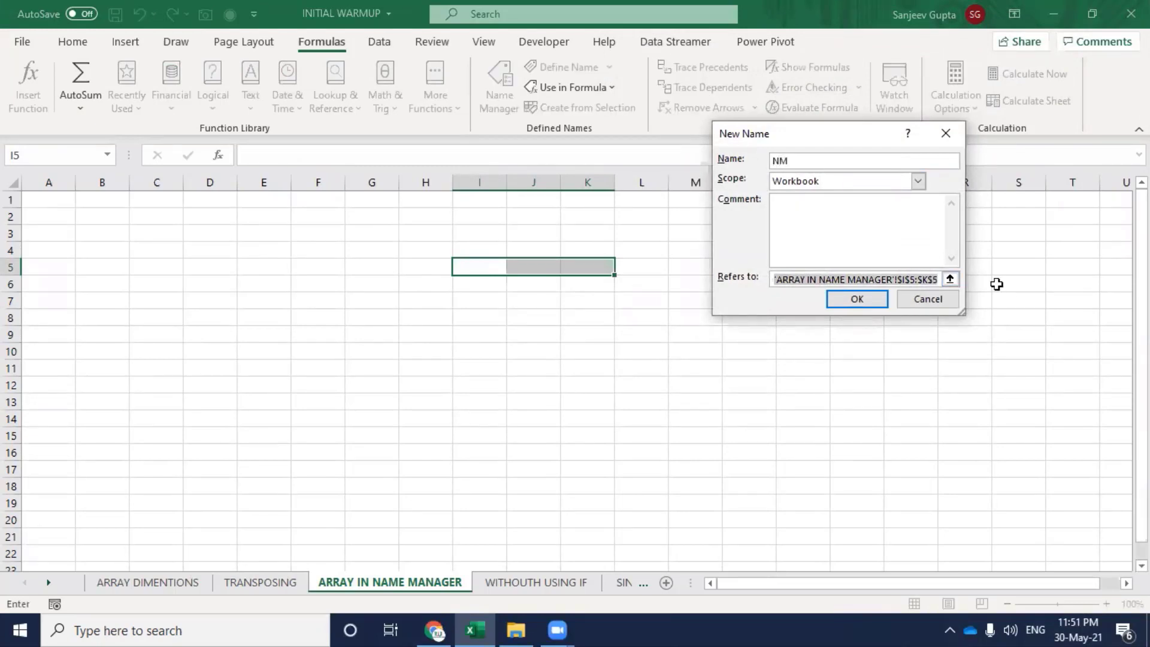
text(=)
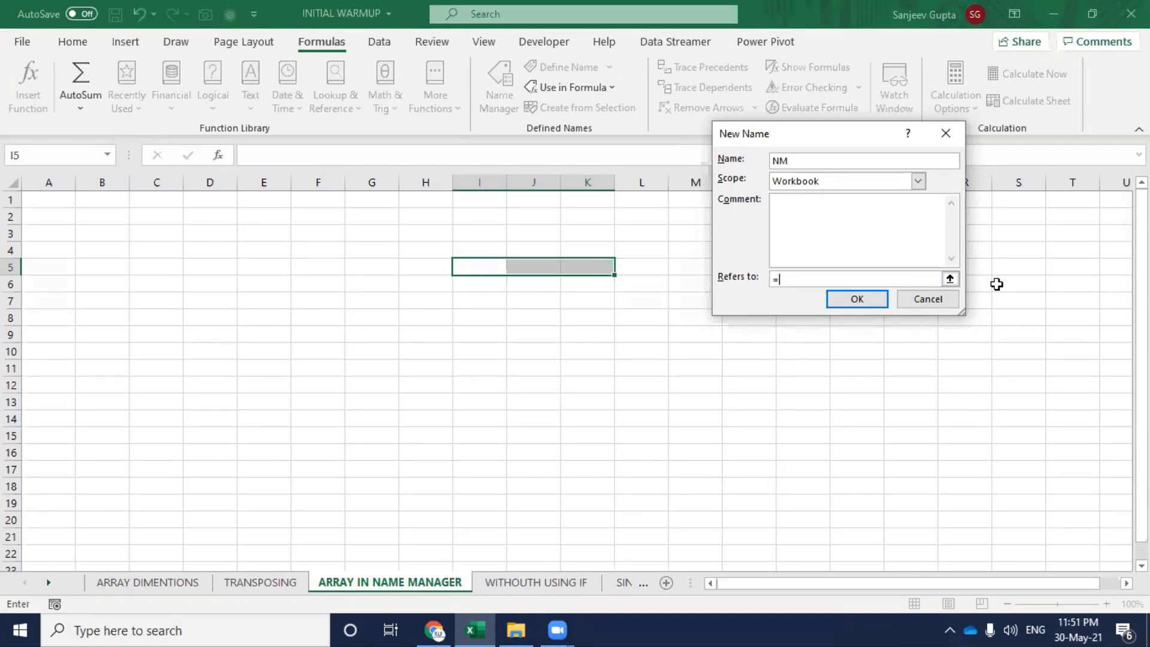
text({)
text(")
text(Sa)
text(n)
text(jeev";)
text(")
text(Manjee)
text(t")
text(;")
text(Krishna)
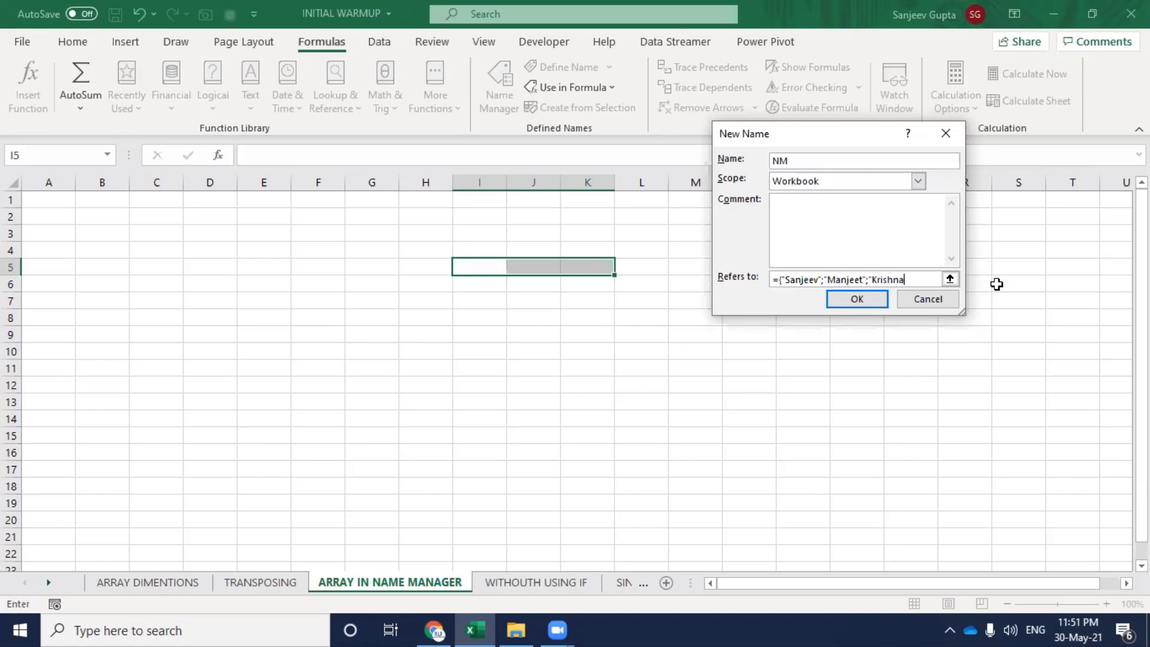
text("})
key(Return)
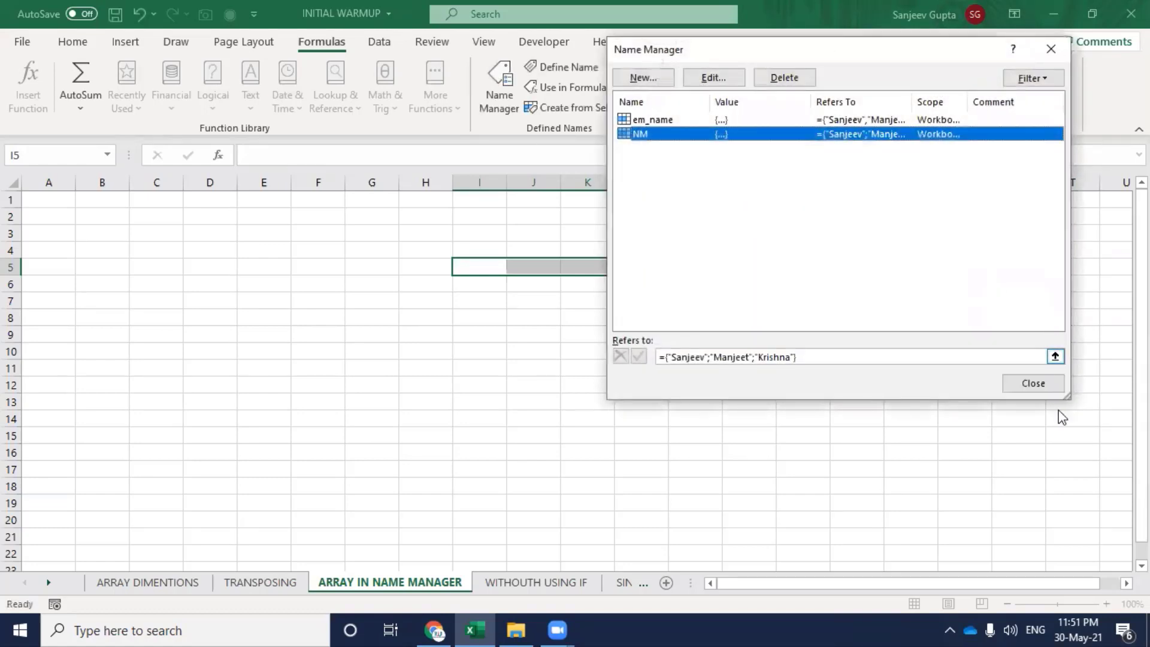
Enter {=NM} as an array formula across J4:J6.
click(1040, 389)
key(Up)
key(Right)
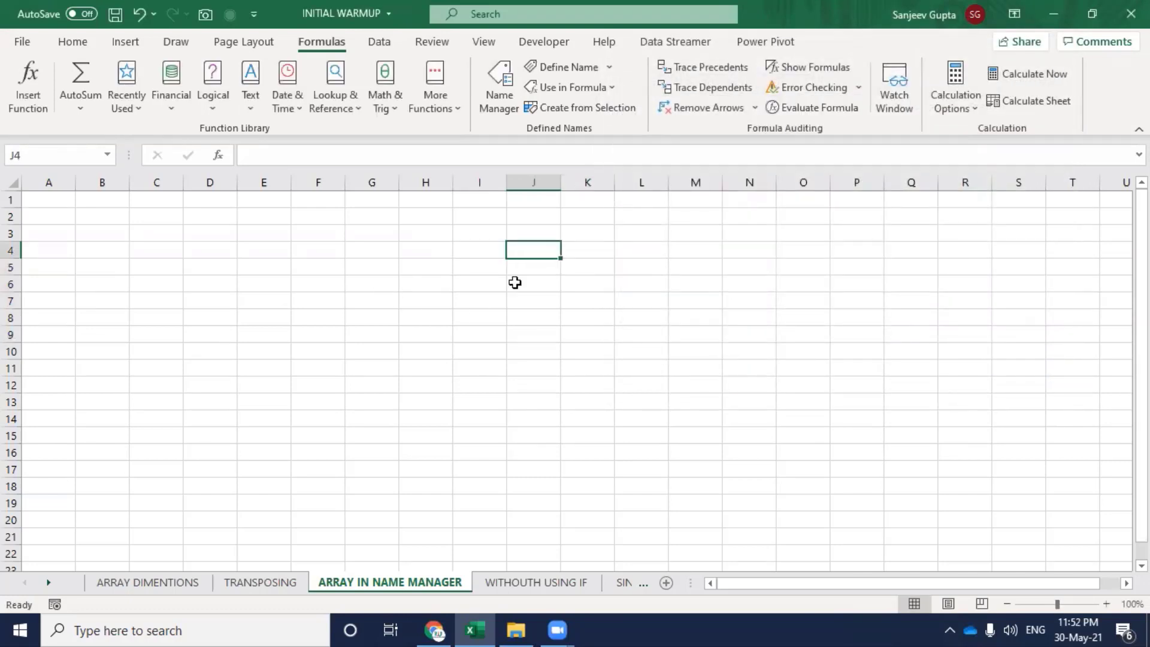
key(shift+Down)
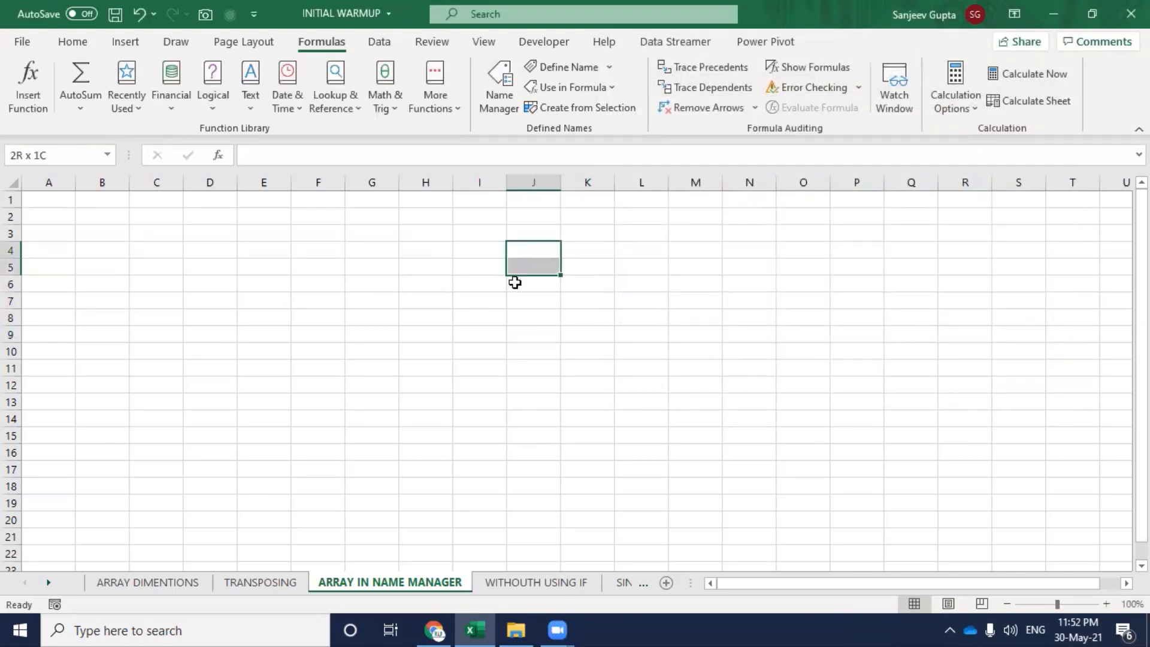
key(shift+Down)
text(=nm)
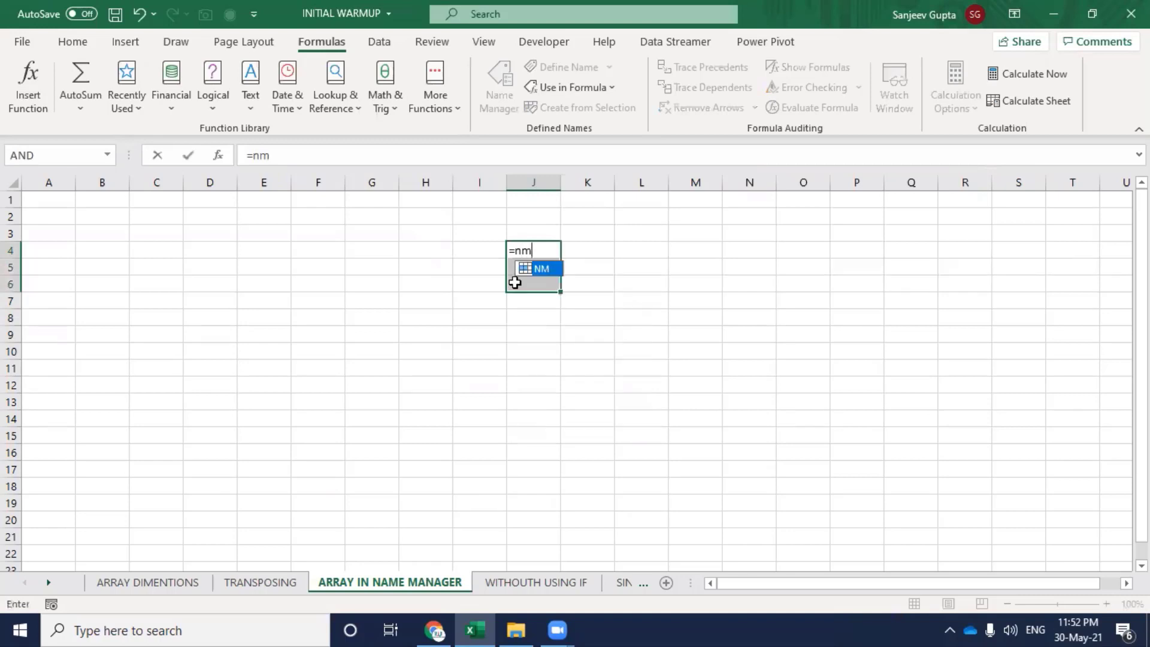
key(Tab)
key(ctrl+shift+Return)
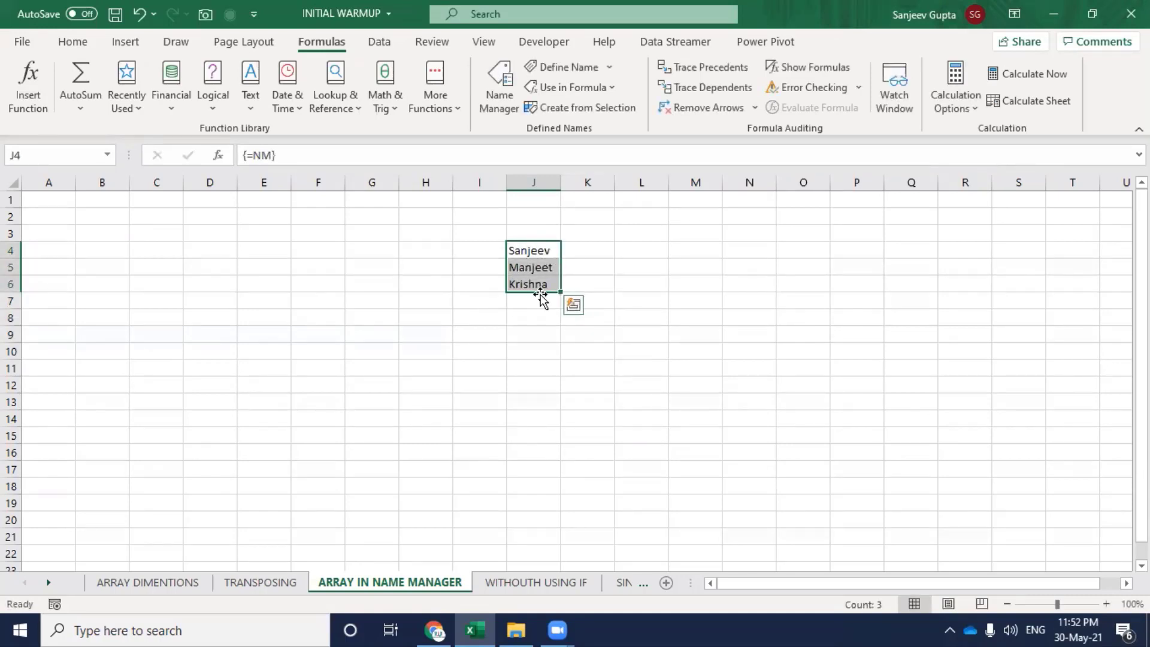
Test {=NM} in J8:J13, clear it, and move to the WITHOUTH USING IF sheet.
drag(537, 318, 537, 403)
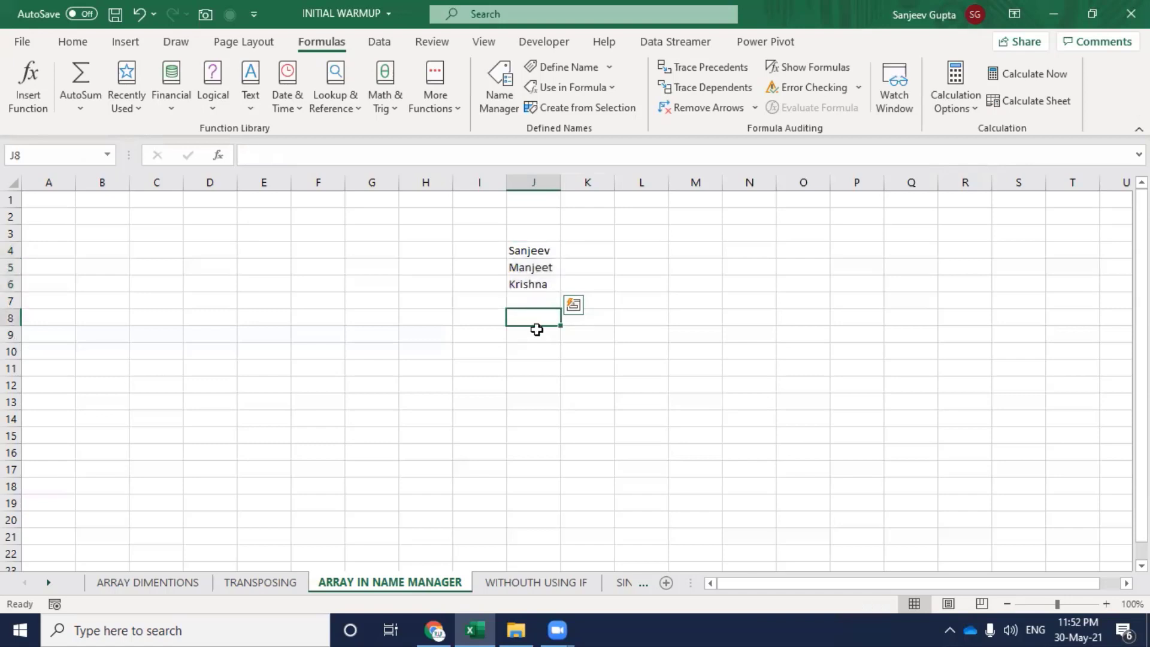
text(=)
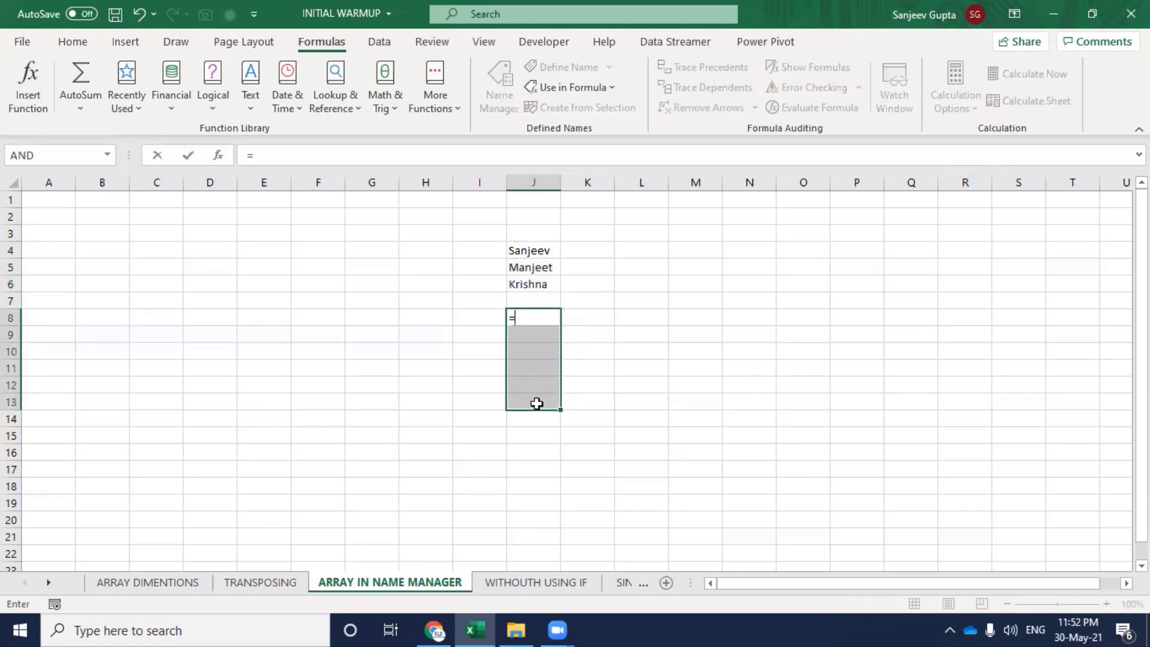
text(nm)
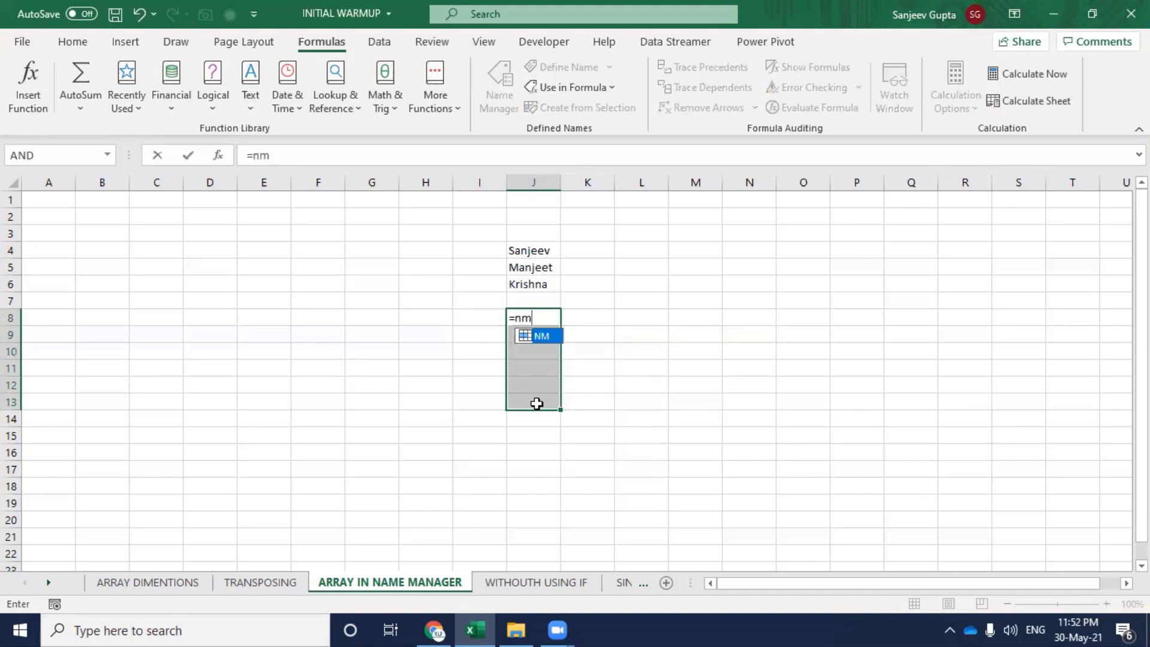
key(ctrl+shift+Return)
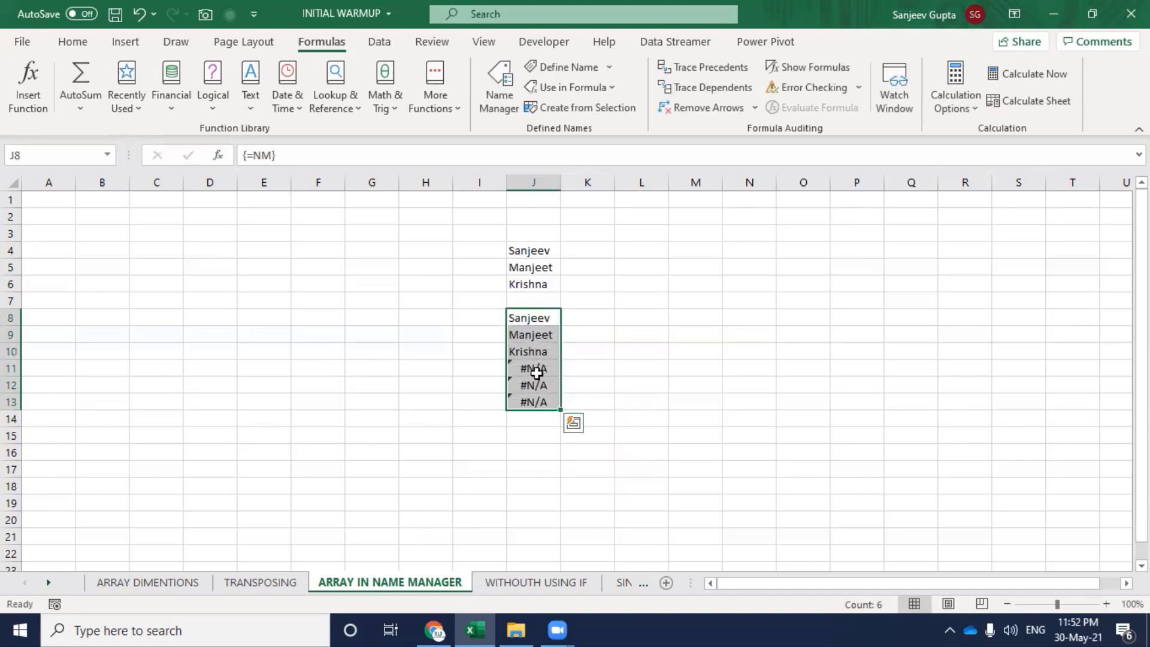
drag(534, 369, 533, 419)
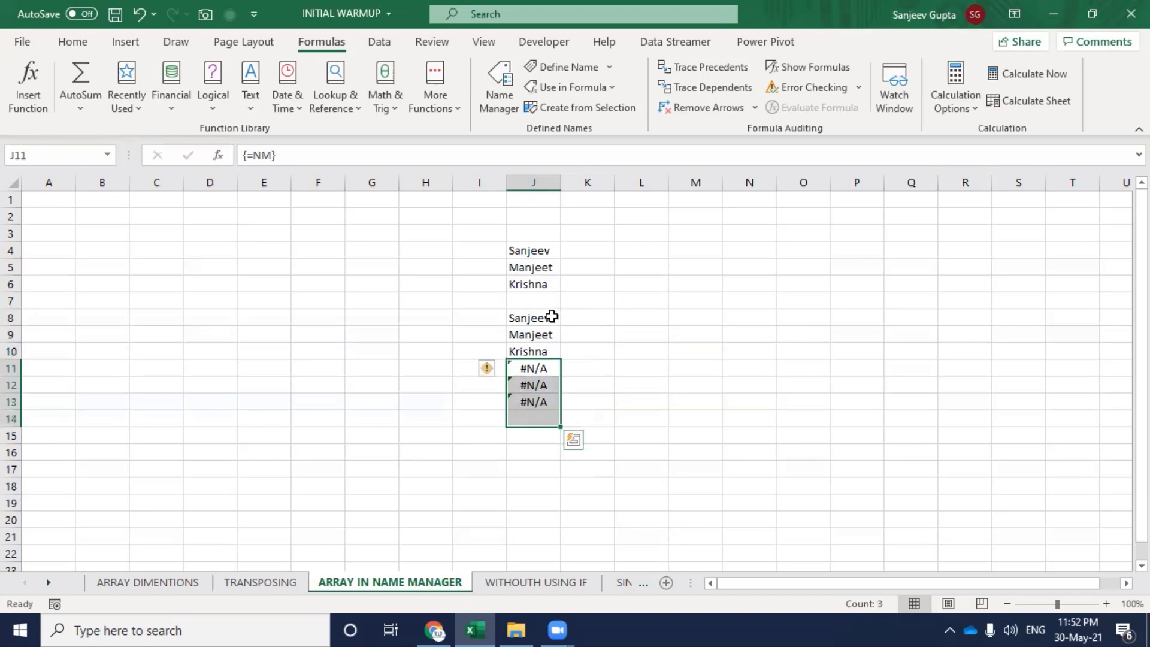
drag(550, 318, 542, 402)
key(Delete)
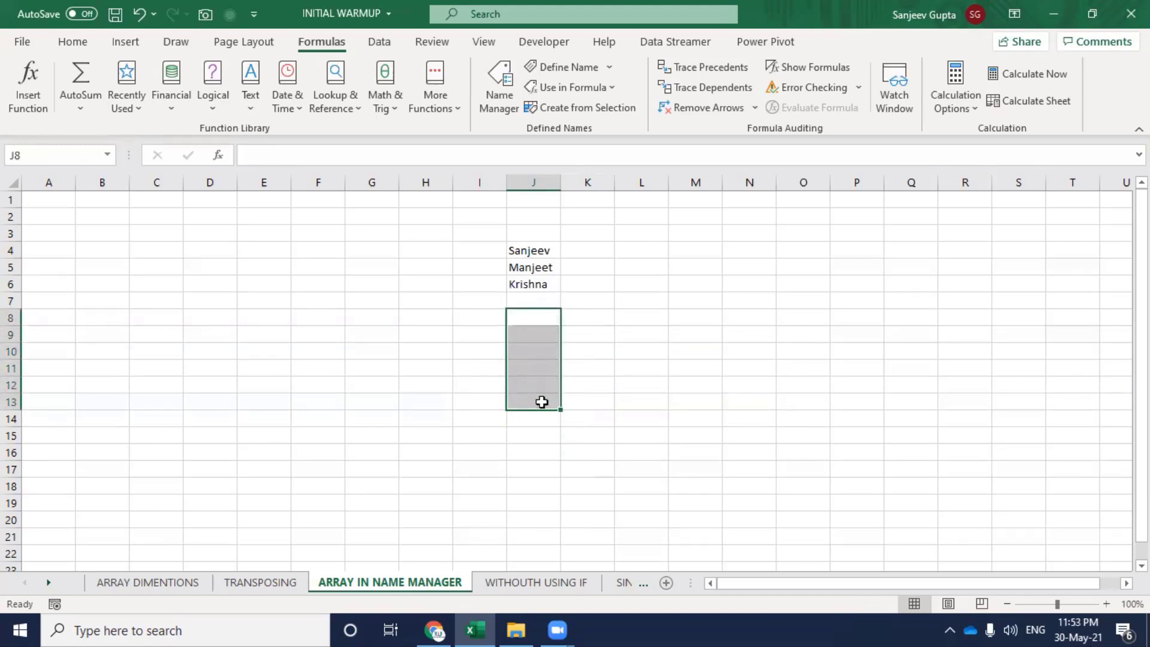
key(ctrl+Page_Down)
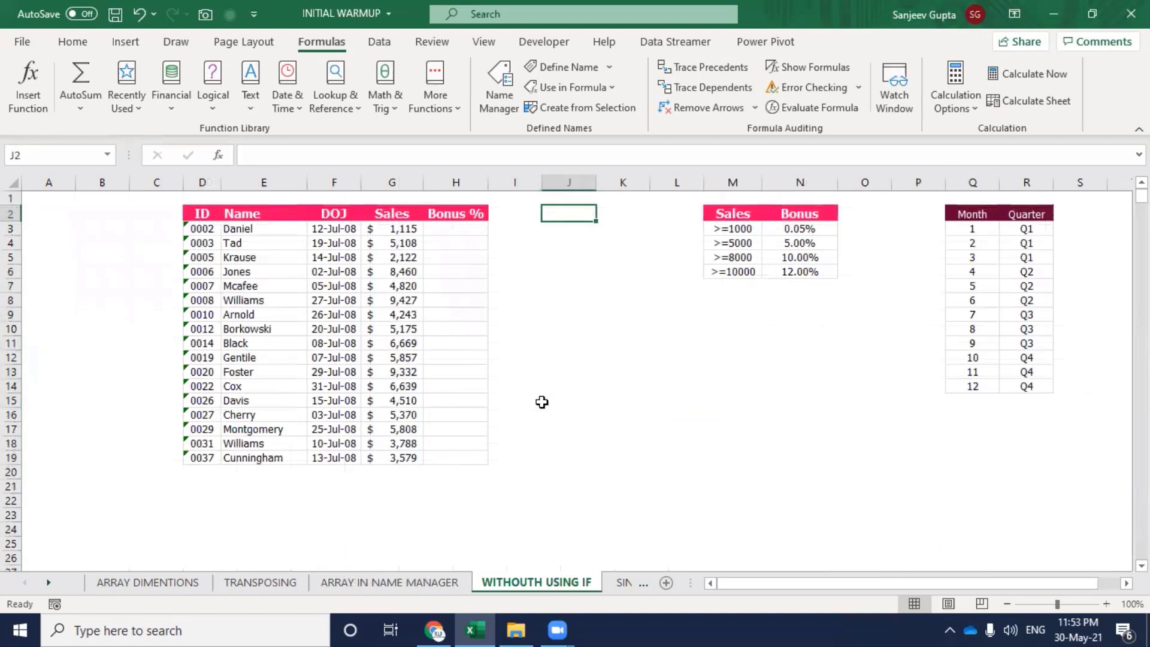
key(Left)
key(Left)
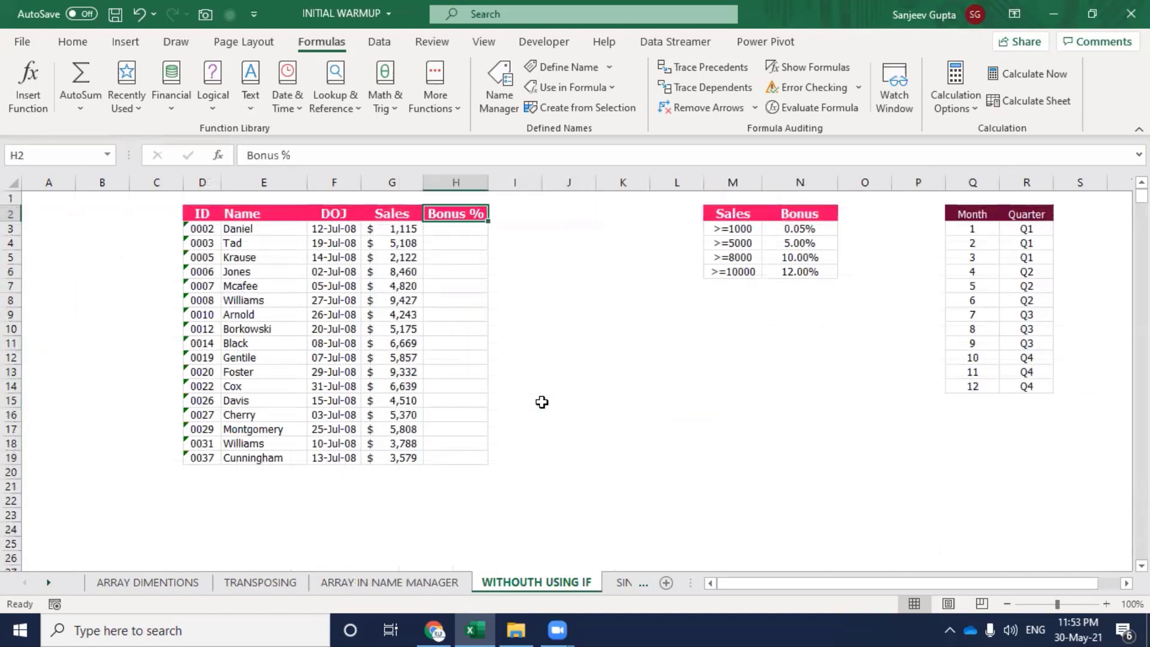
key(Left)
key(Down)
key(Down)
key(Right)
key(Right)
key(Right)
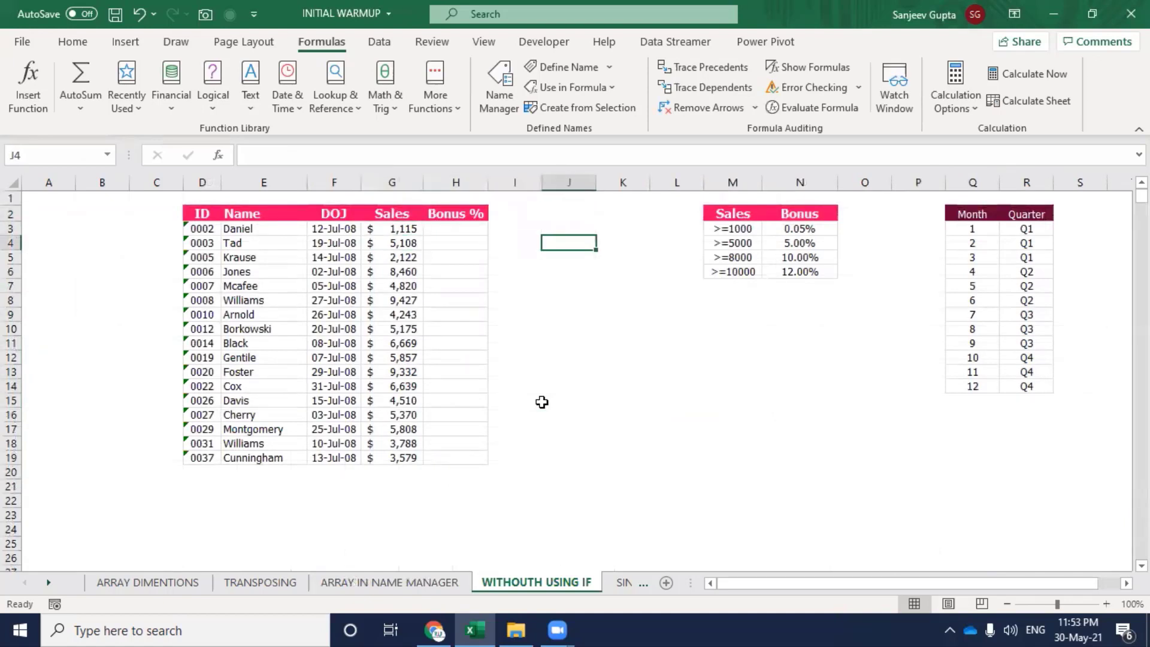
key(Right)
key(Right)
key(Right)
key(Right)
key(Up)
key(Left)
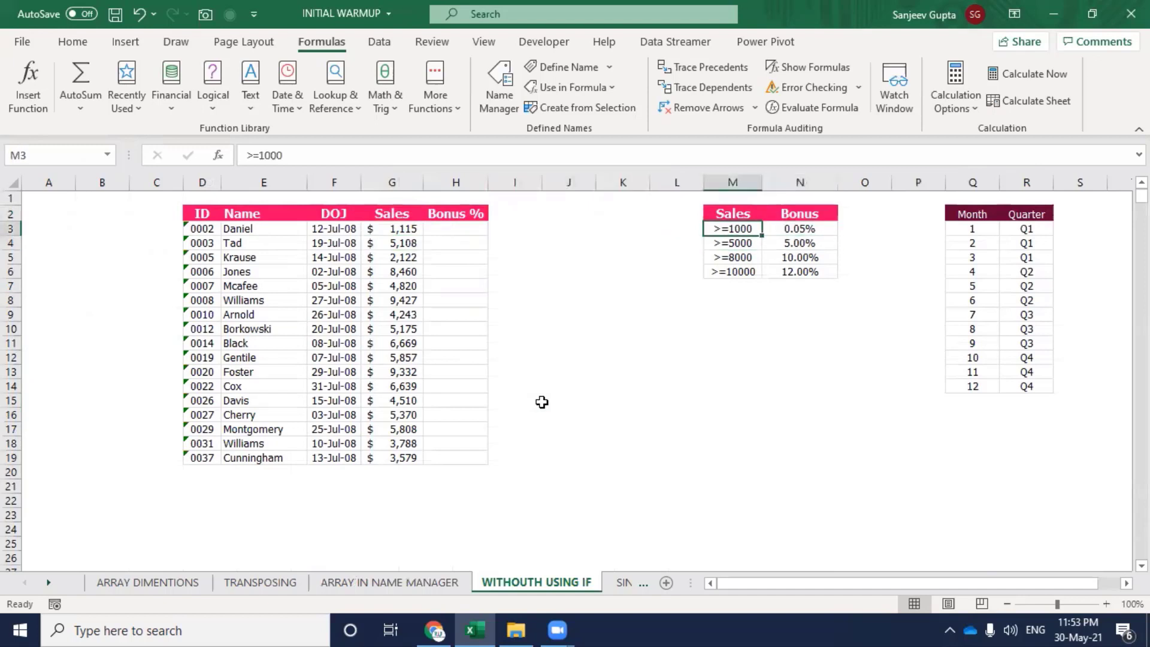
key(Left)
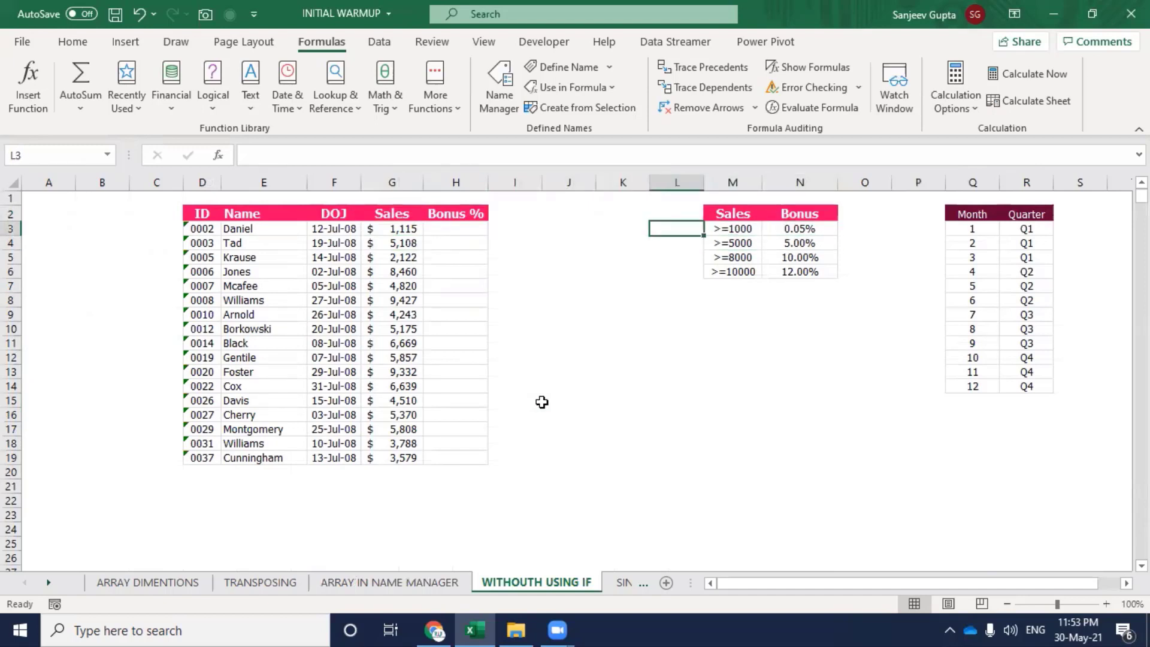
key(Right)
key(Right)
key(Left)
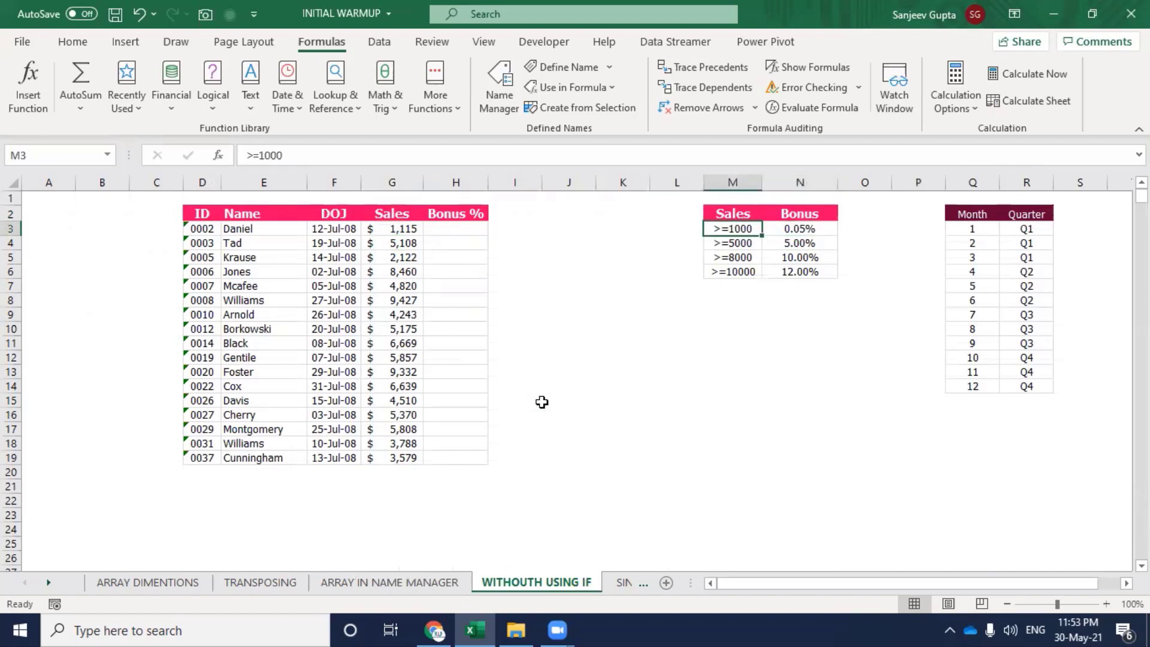
key(Right)
key(Down)
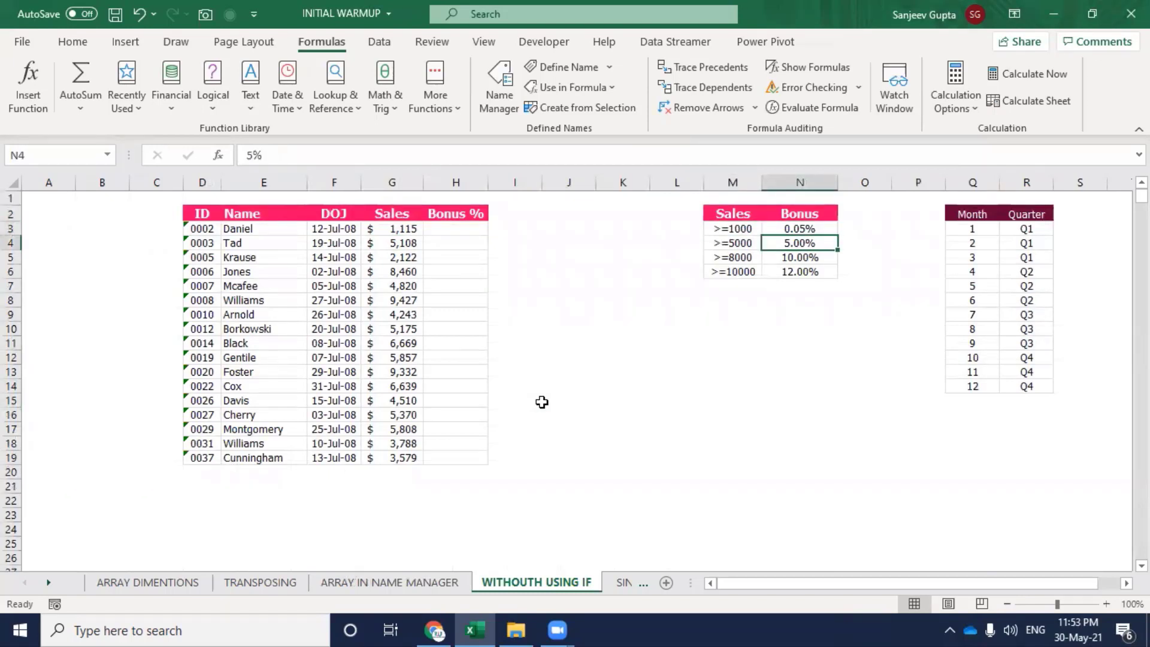
key(Left)
key(Right)
key(Left)
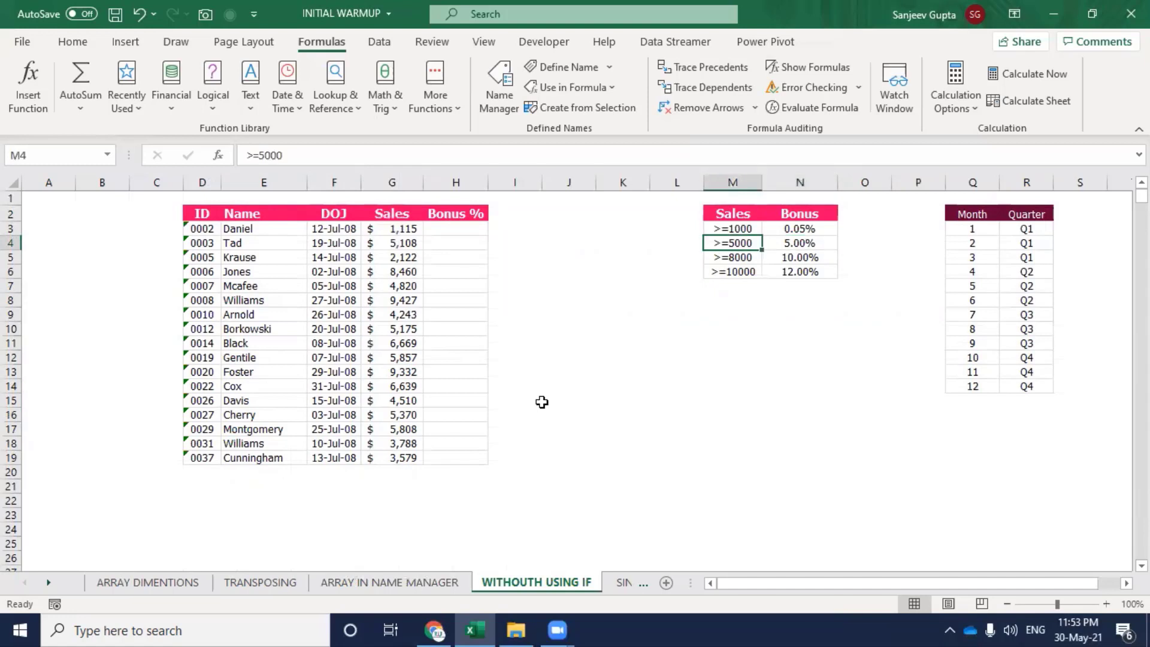
key(Down)
key(Right)
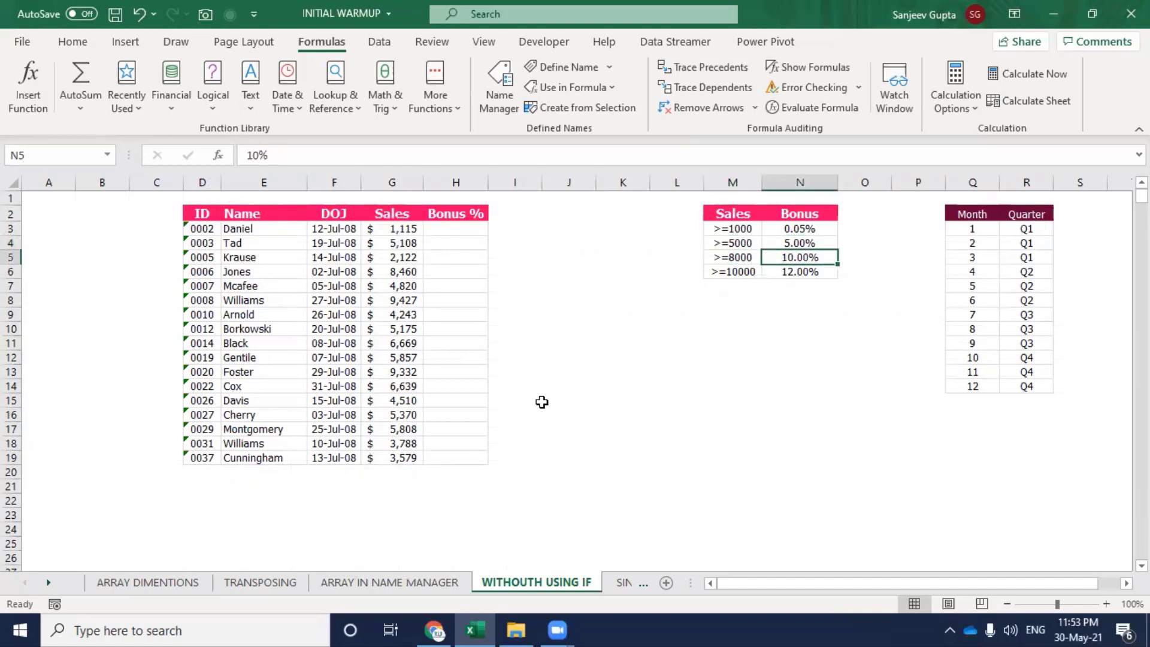
key(Down)
key(Down)
key(Down)
key(Down)
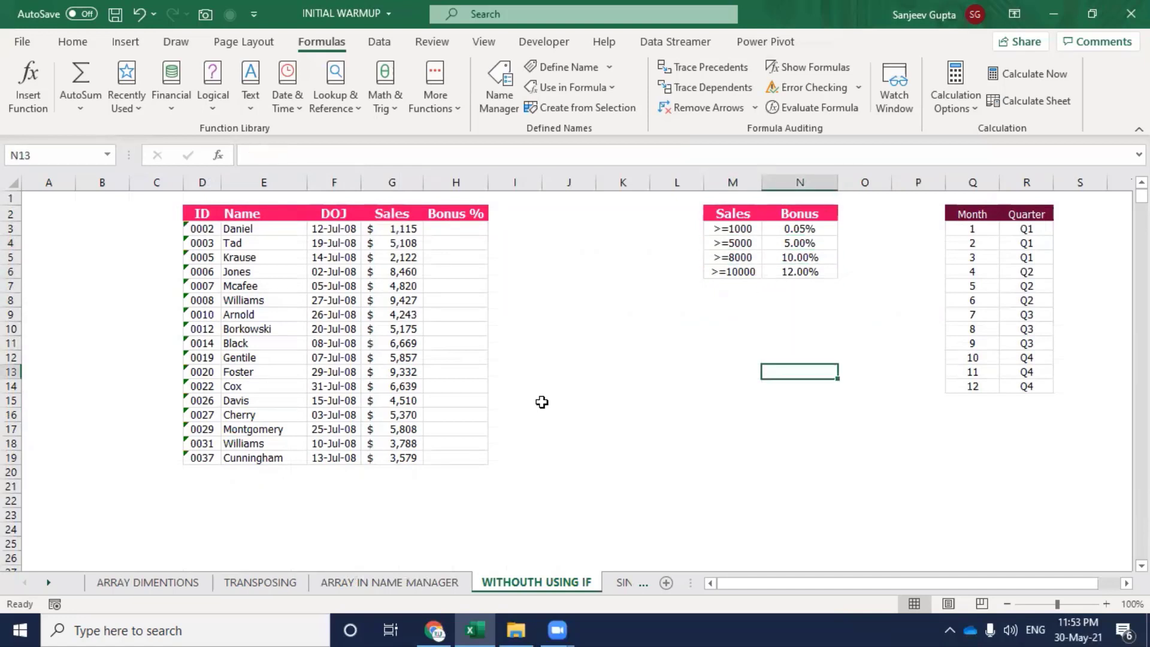
key(Left)
key(Left)
key(Up)
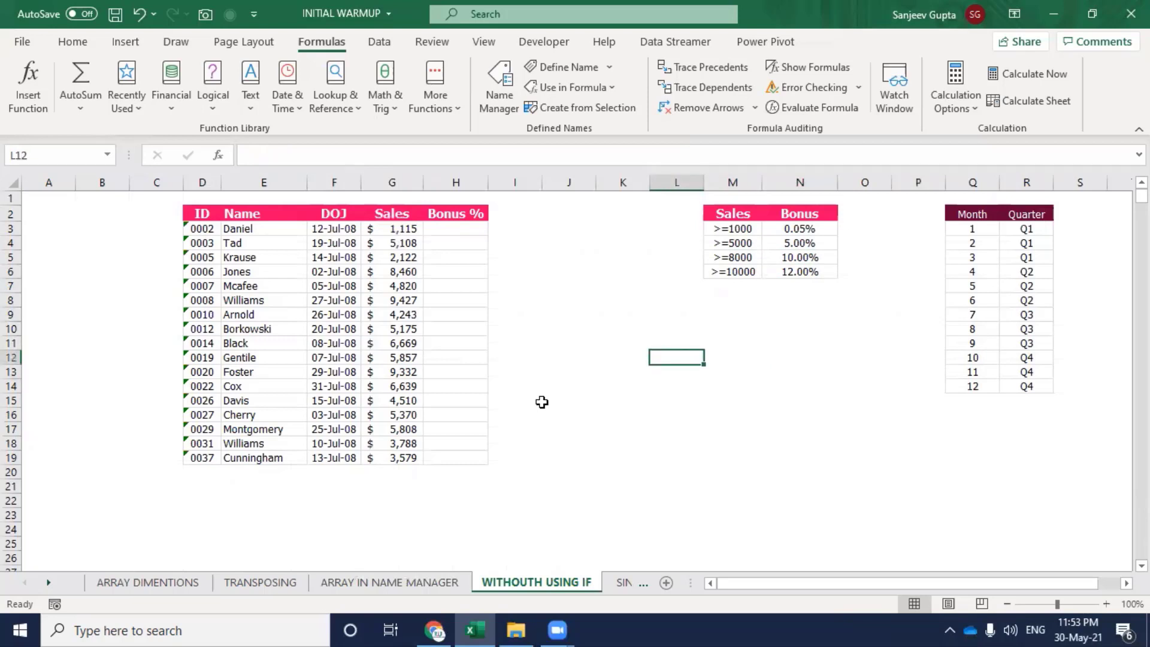
mouse_move(978, 218)
mouse_down()
mouse_move(1051, 284)
mouse_move(1036, 386)
mouse_up()
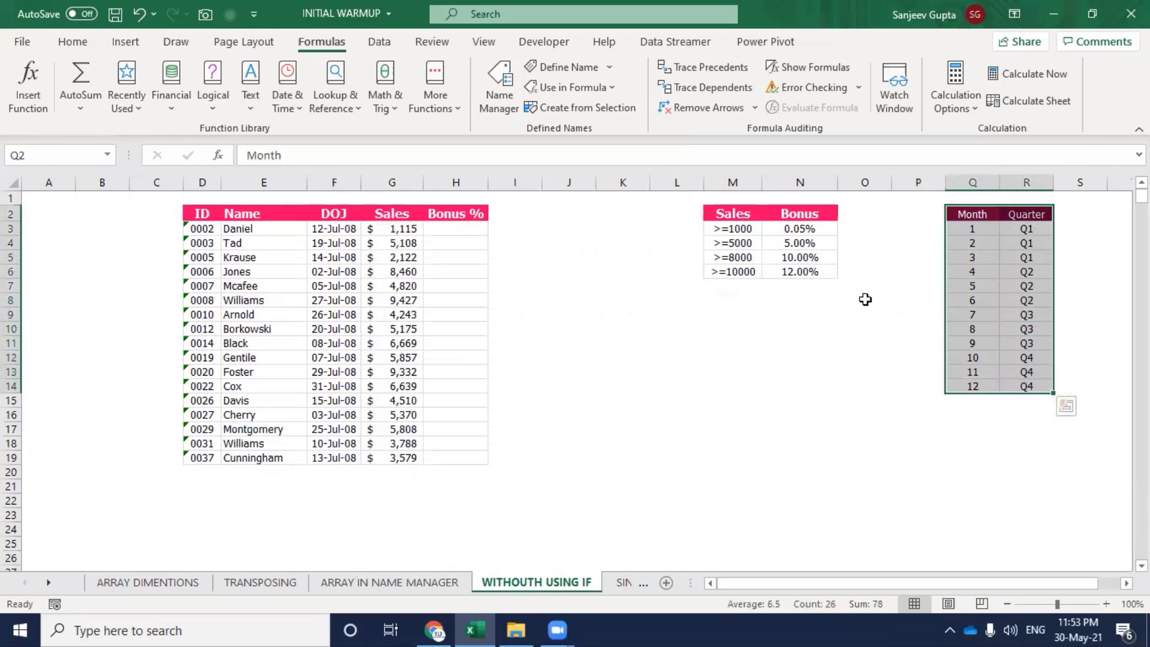
Enter 1000 in M9 as the first threshold.
click(723, 311)
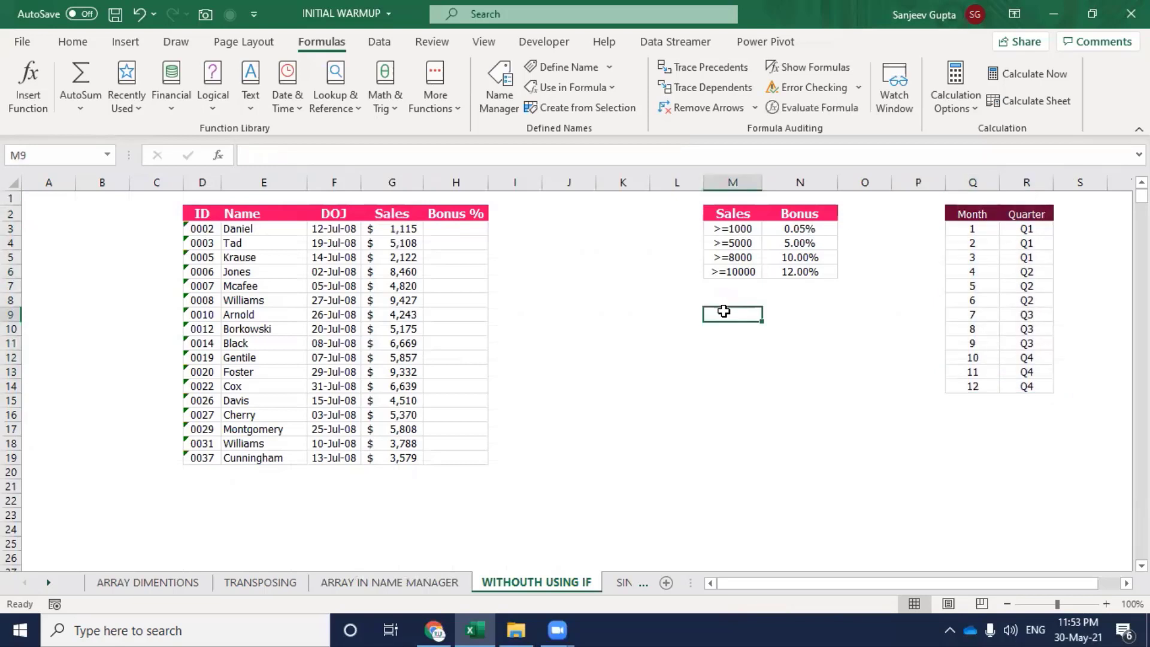
text(10)
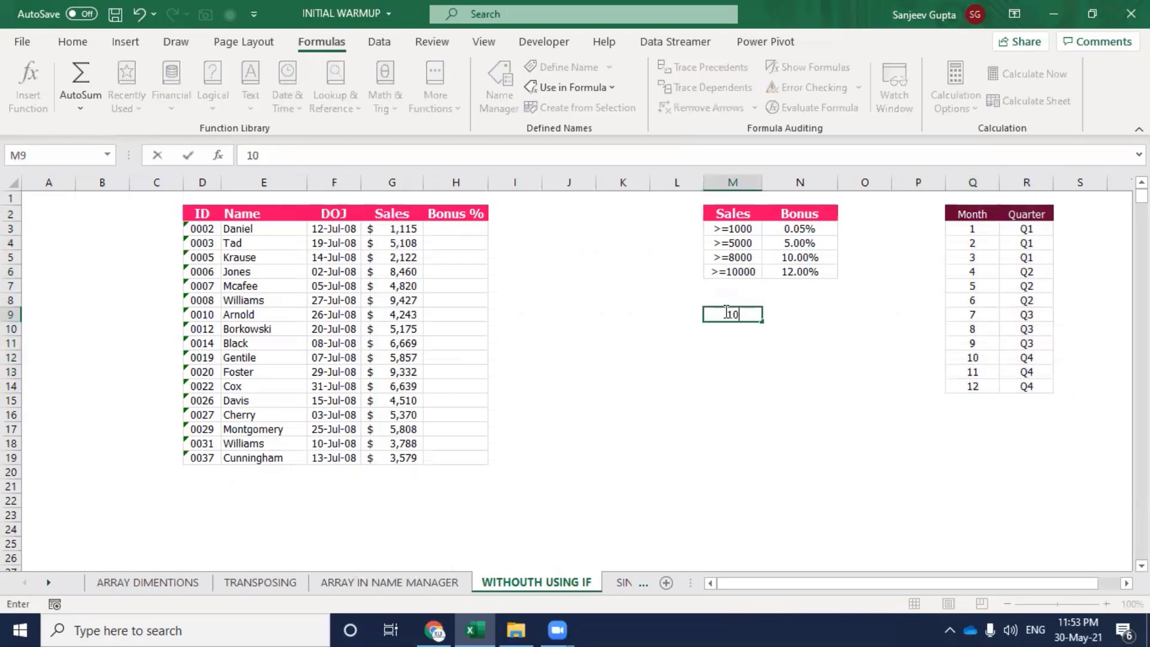
text(00)
text(1)
key(BackSpace)
key(Tab)
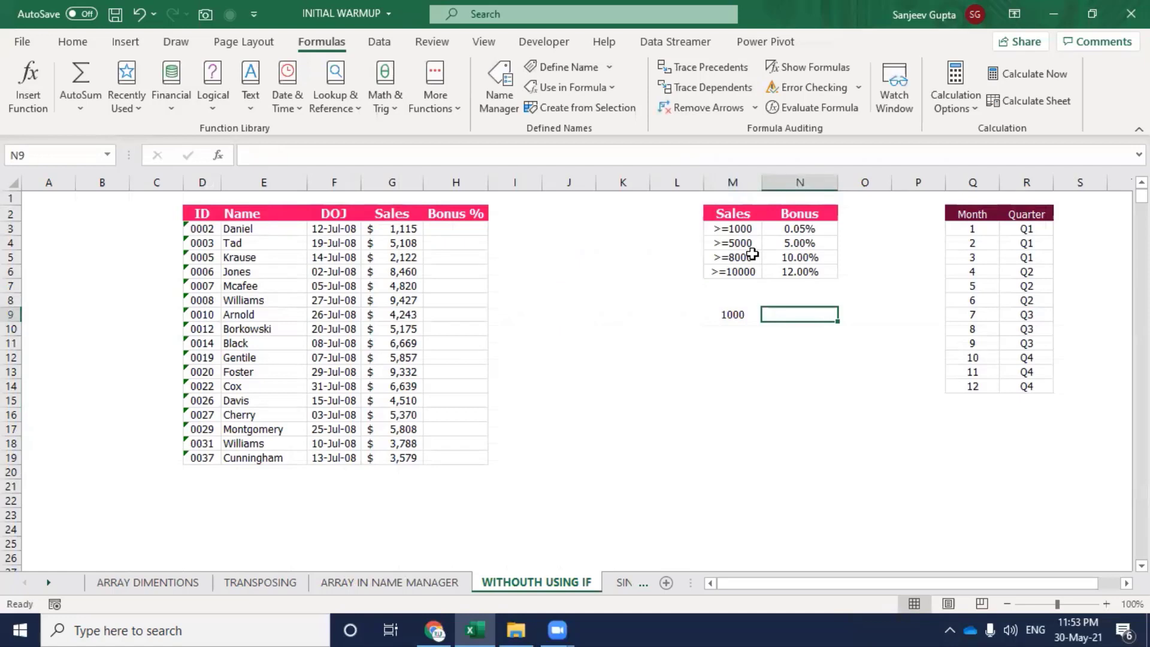
key(Up)
key(Down)
key(Up)
key(Up)
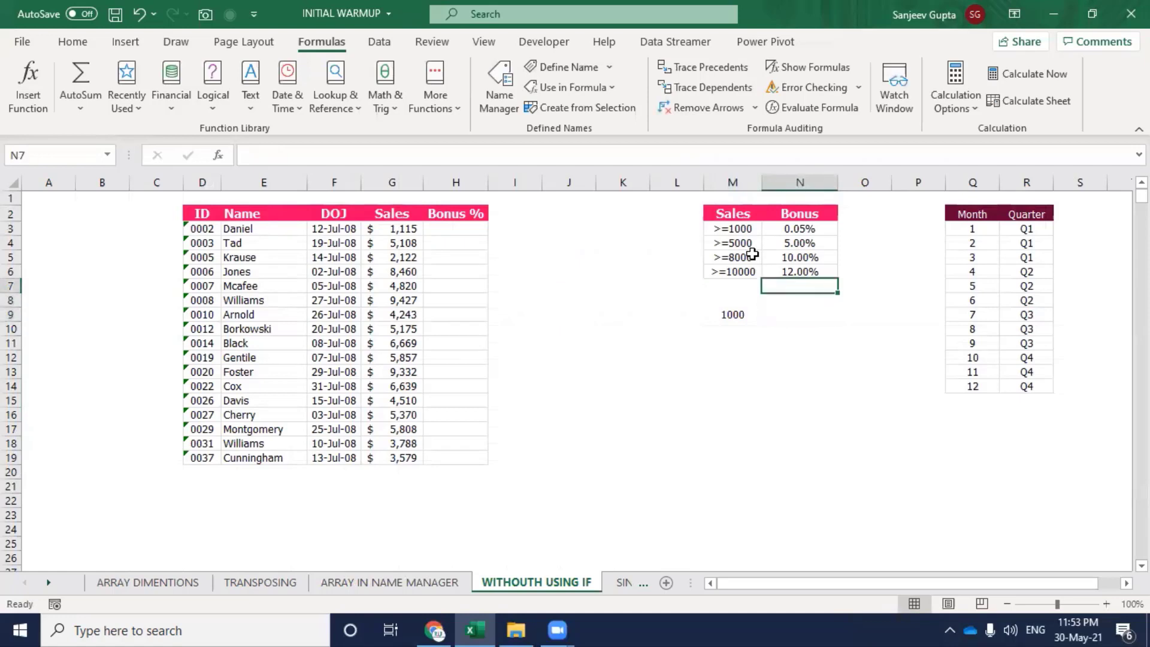
key(Left)
key(Up)
key(Up)
key(Up)
key(Up)
key(Down)
key(Down)
key(Down)
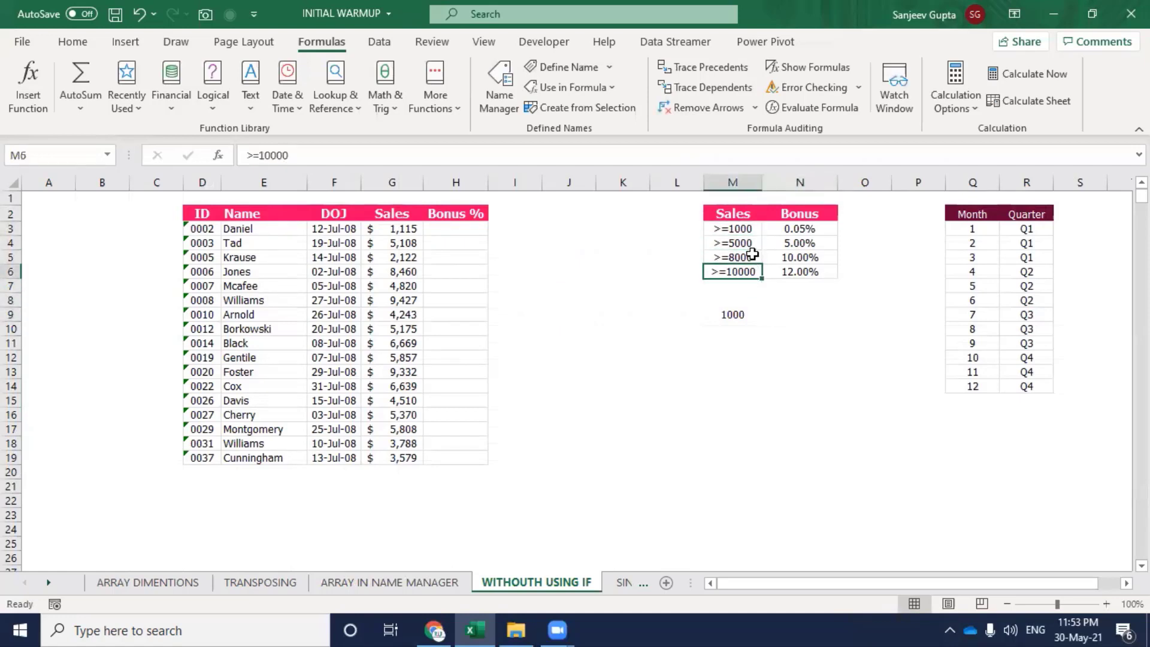
key(Down)
key(Down)
key(Down)
key(Down)
key(F2)
Enter 5000, 8000 and 10000 in M10:M12.
text(500)
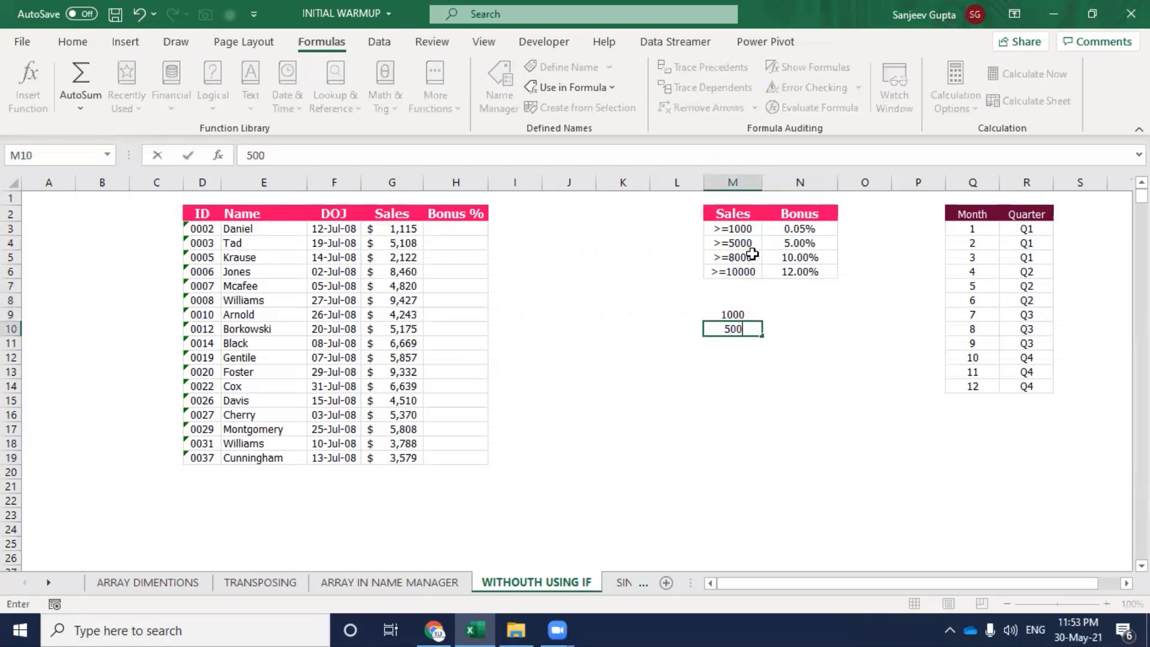
text(0)
key(Return)
text(8)
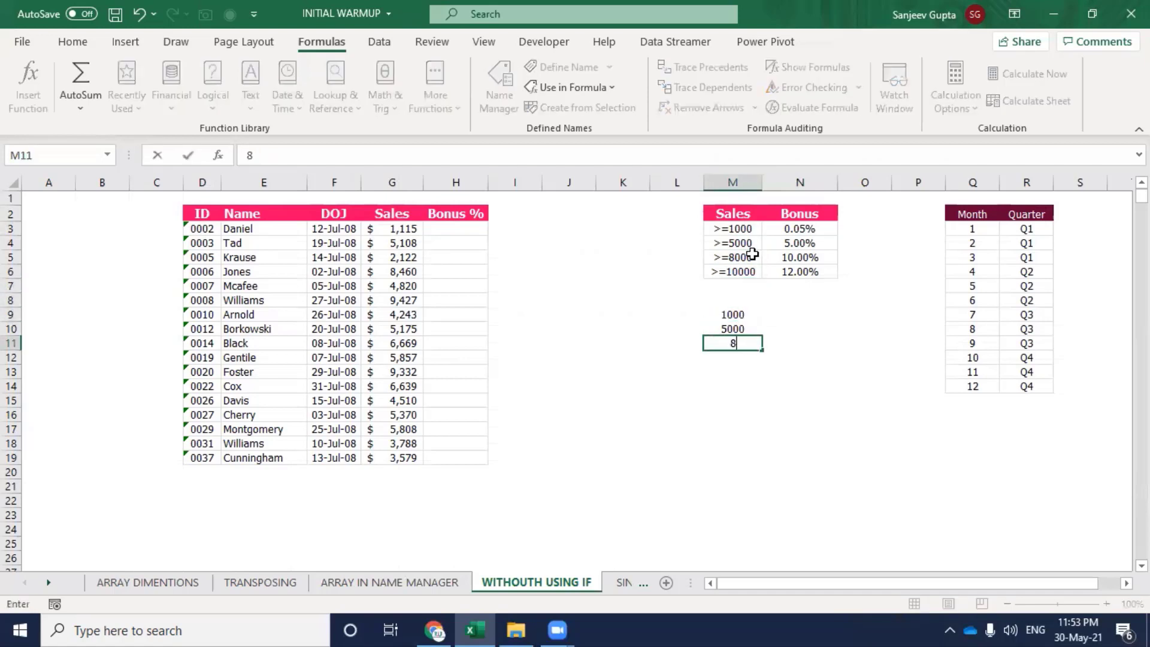
text(000)
key(Return)
text(100)
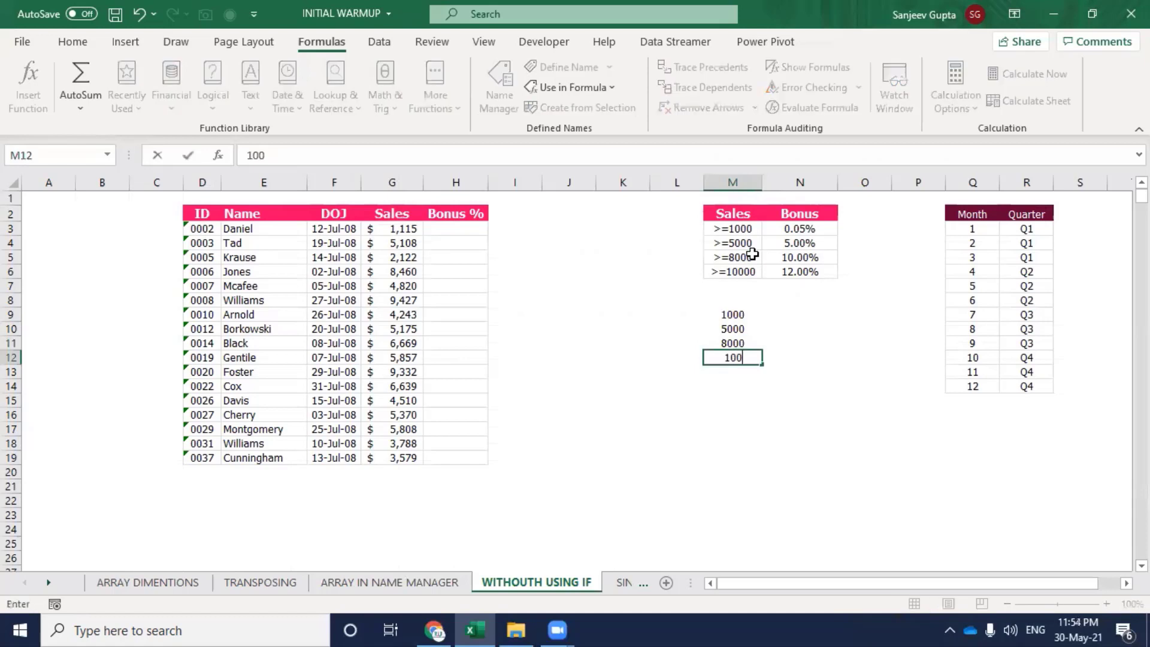
text(00)
key(Return)
key(Up)
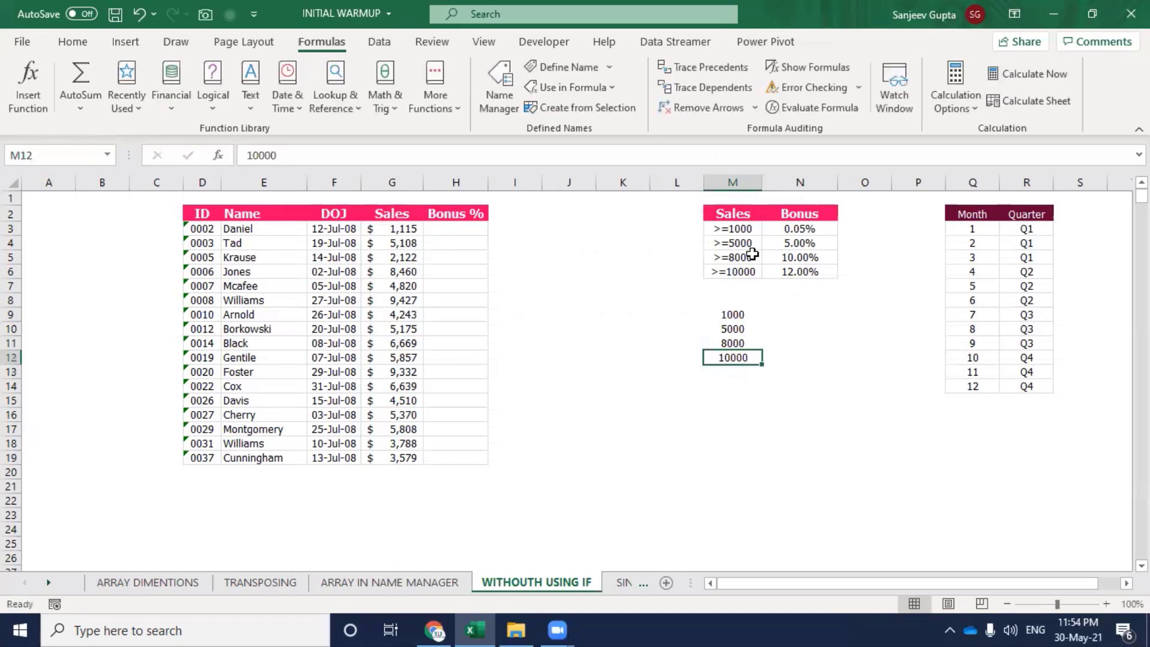
key(Up)
key(Up)
key(Up)
key(Up)
key(Up)
key(Up)
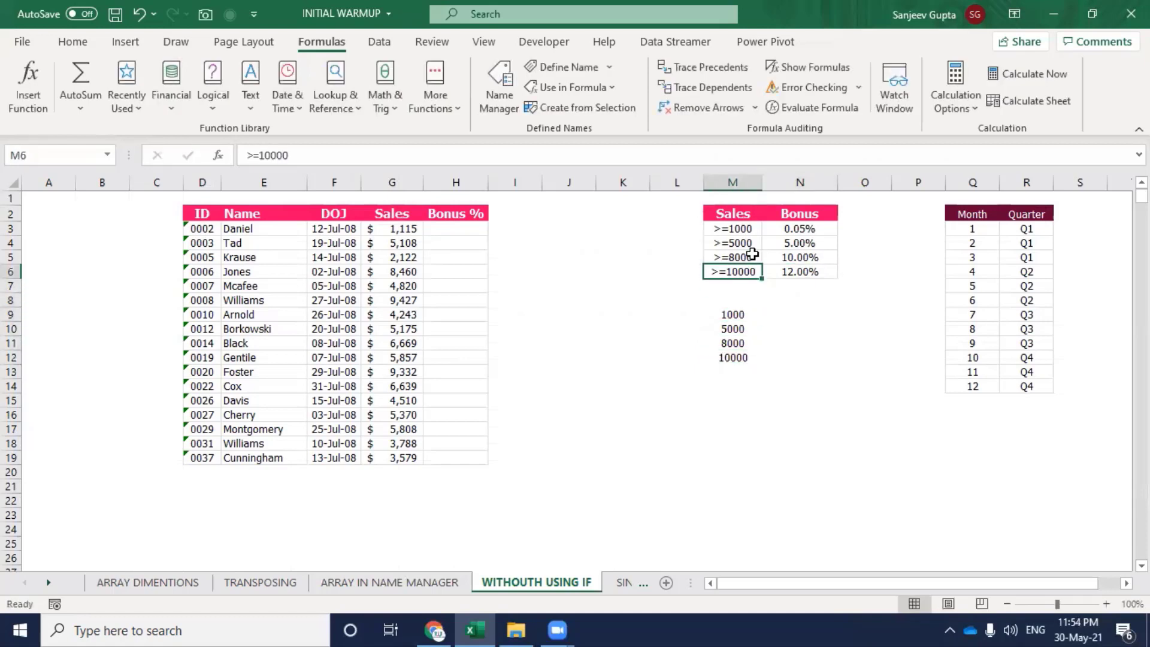
key(Up)
key(Up)
key(Up)
Paste only the formatting of the M3:N6 bonus table onto M9:N12.
key(Right)
key(shift+Down)
key(shift+Down)
key(shift+Down)
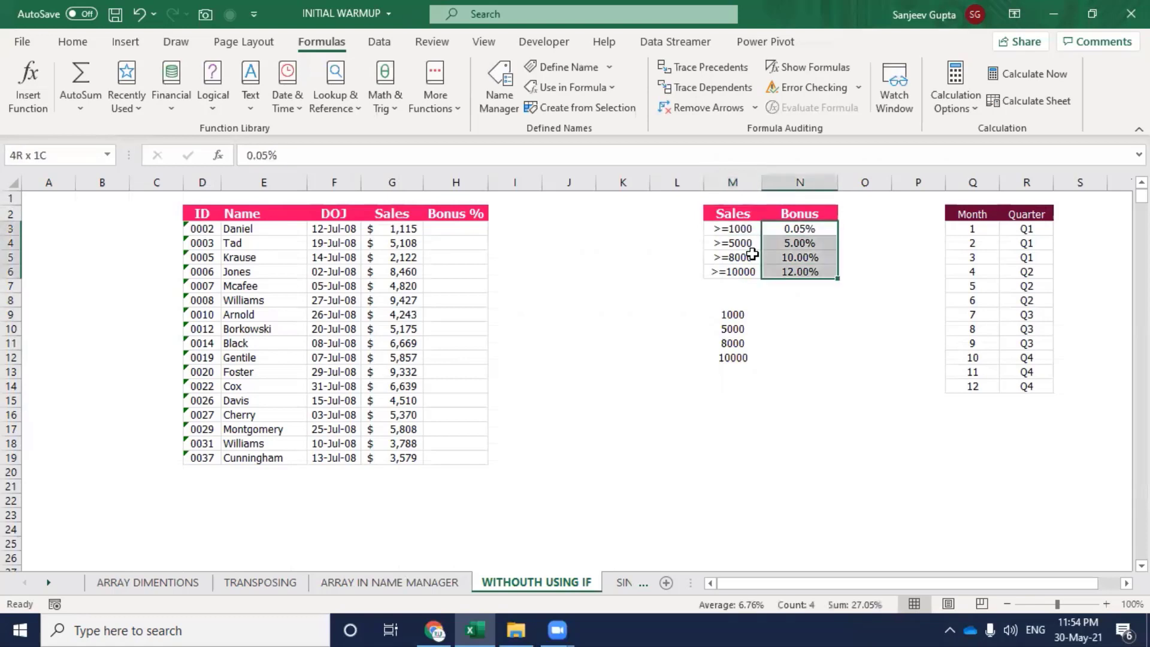
key(shift+Left)
key(ctrl+c)
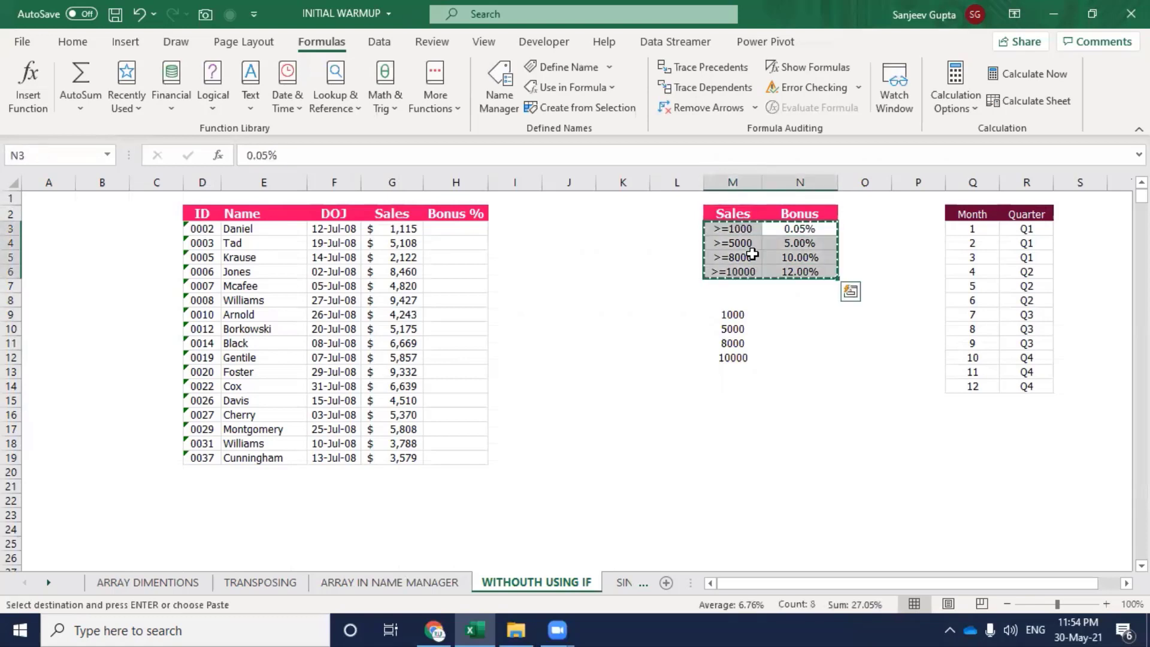
key(Down)
key(Down)
key(Down)
key(Down)
key(Down)
key(Down)
key(Left)
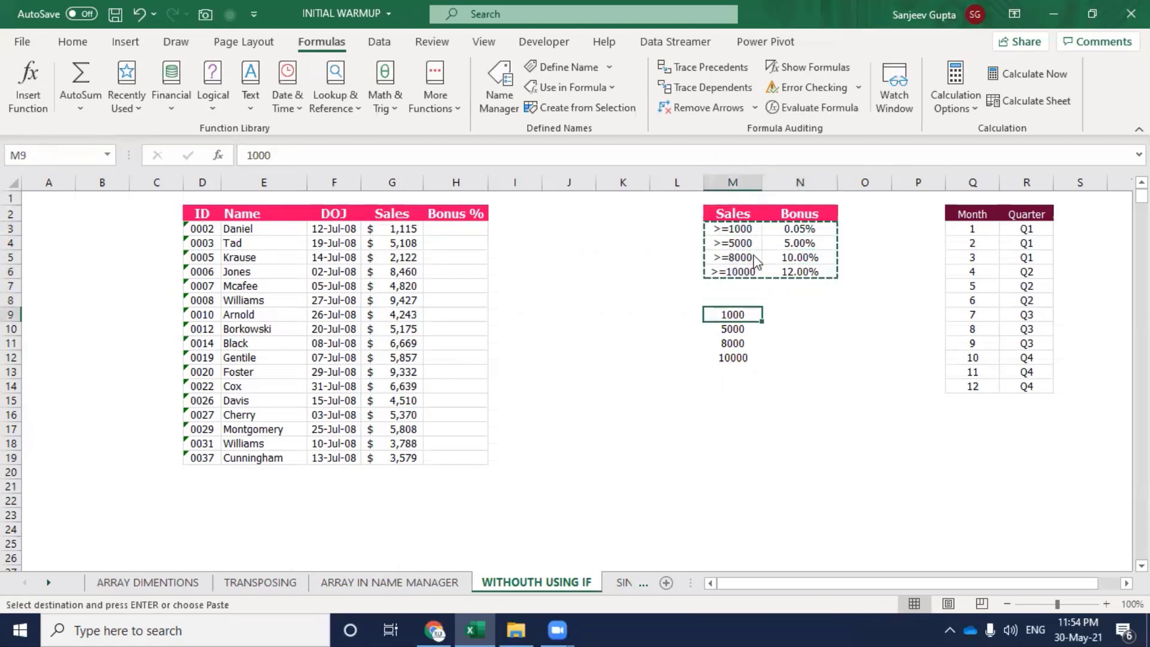
key(ctrl+alt+v)
key(t)
key(Return)
key(Escape)
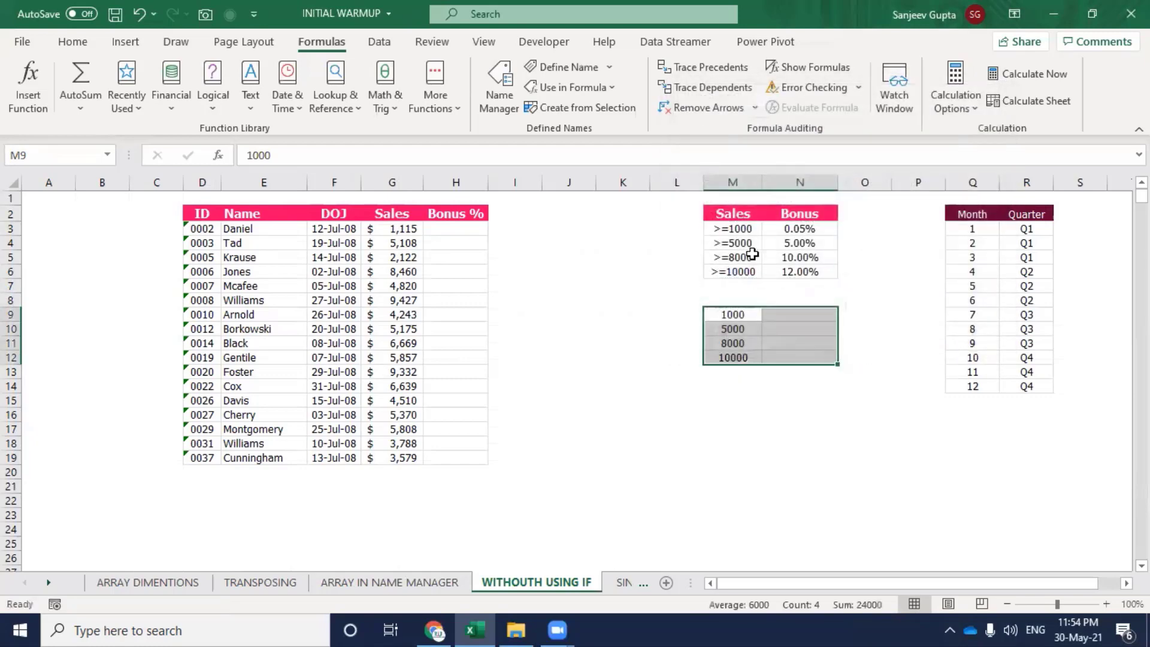
key(Right)
key(Up)
key(Up)
key(Up)
Copy the bonus rates from N3:N6 into N9:N12.
key(shift+Up)
key(shift+Up)
key(shift+Up)
key(ctrl+c)
key(Down)
key(Down)
key(Down)
key(ctrl+v)
key(Escape)
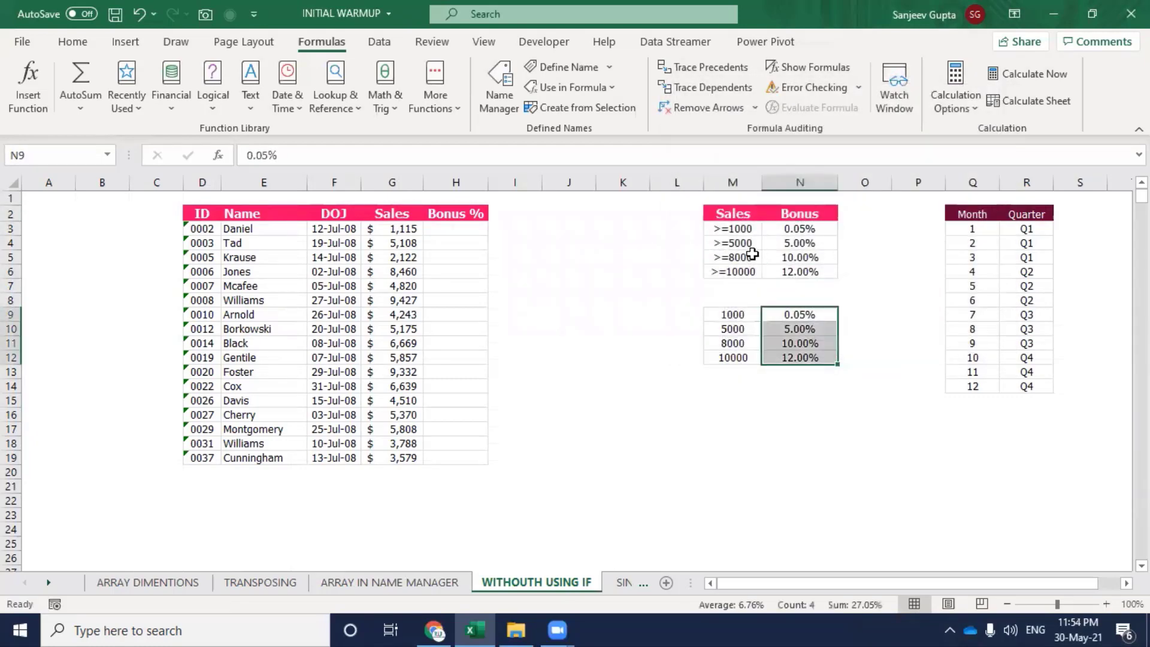
key(Down)
key(Down)
key(Down)
key(Down)
key(Down)
key(Left)
key(Left)
Start typing 1000,0. in M14, then discard the entry.
key(Up)
key(Right)
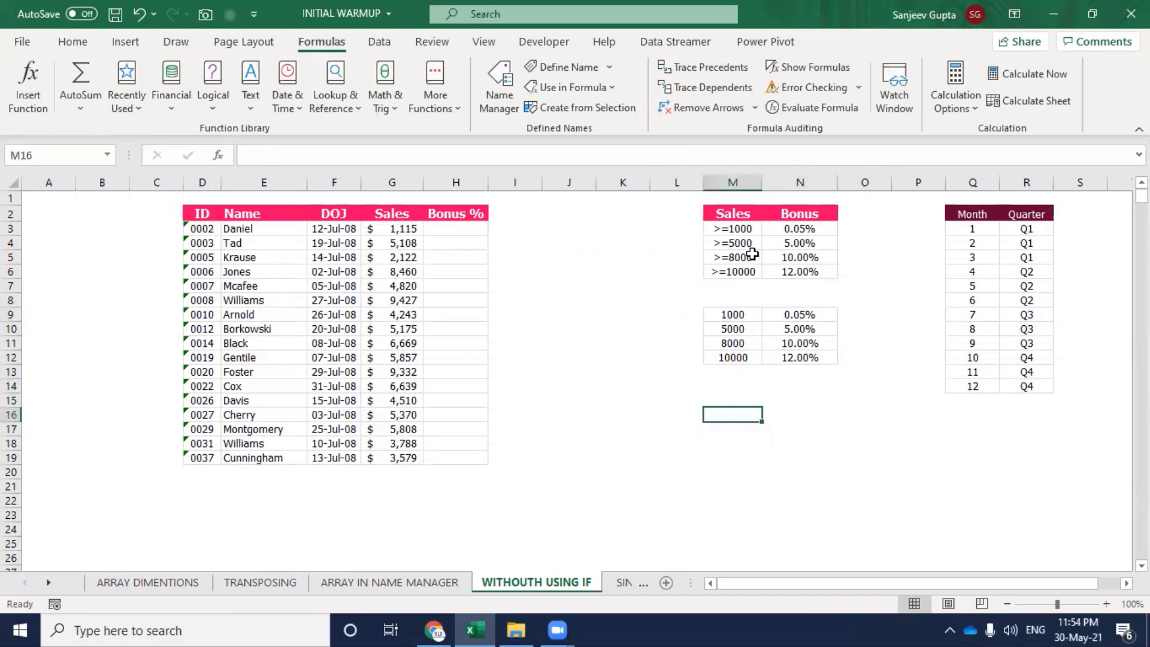
key(Up)
key(Up)
key(Up)
key(Up)
key(Up)
key(Up)
key(Up)
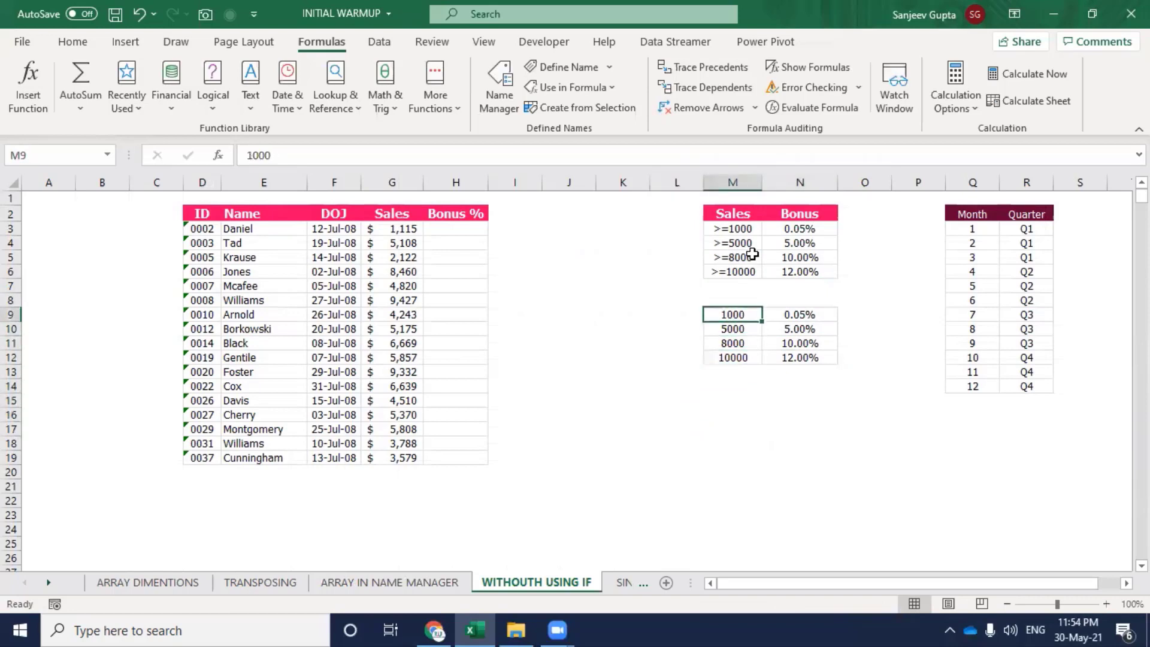
key(Down)
key(Down)
key(Down)
key(Down)
key(Down)
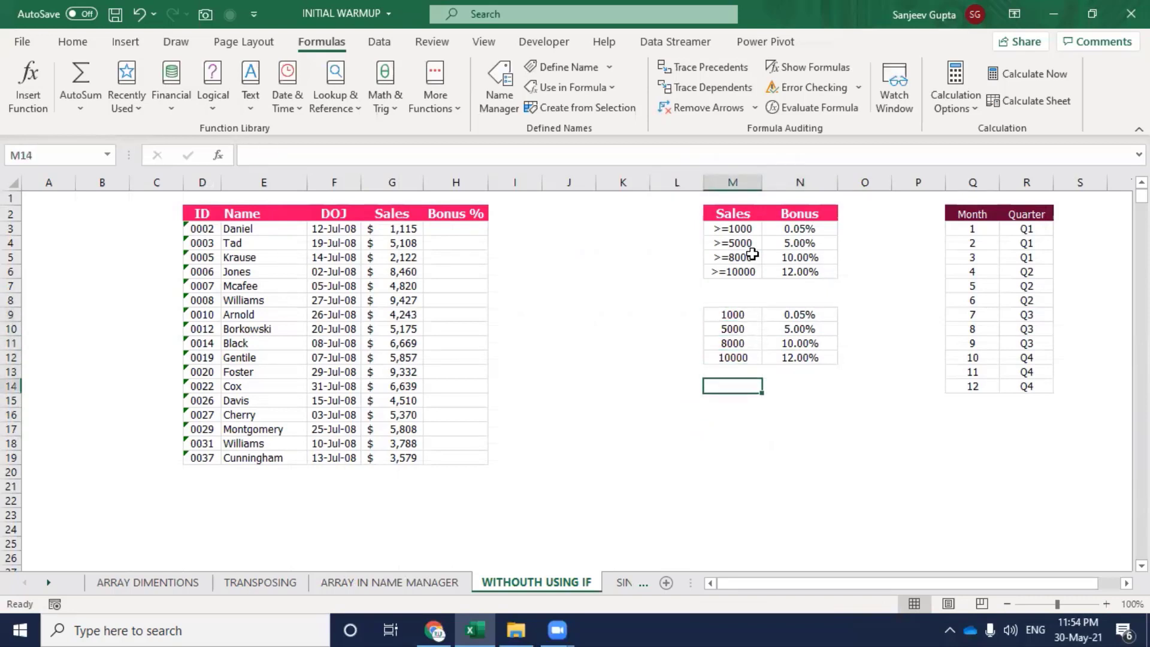
text(1000)
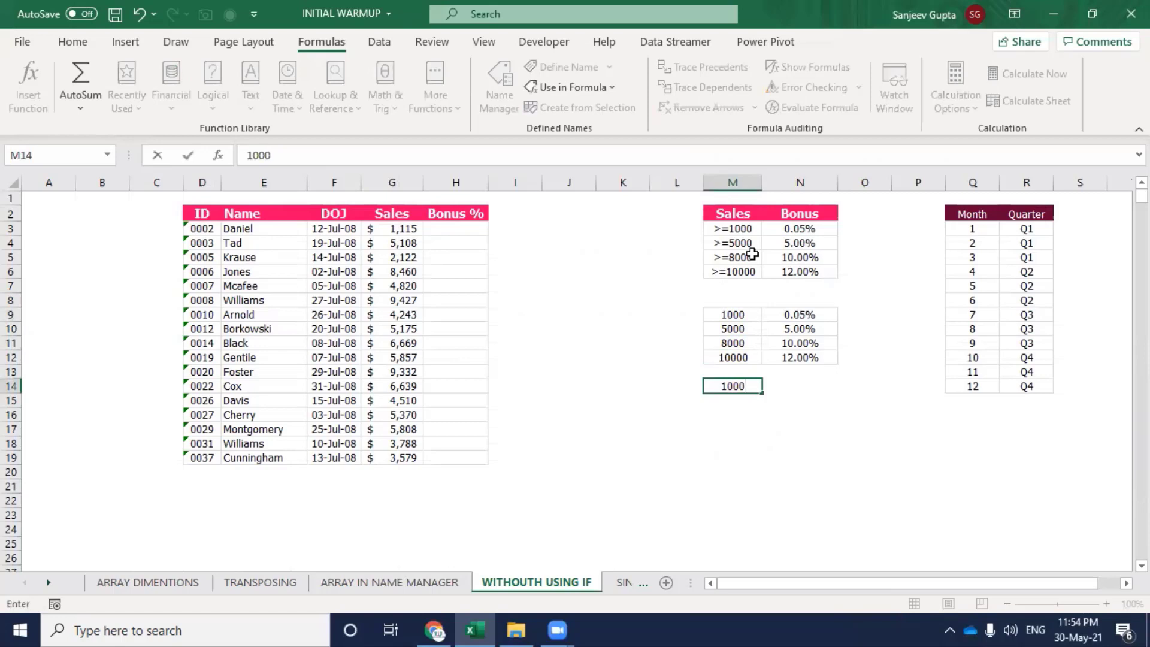
text(,)
text(0)
text(.)
key(Escape)
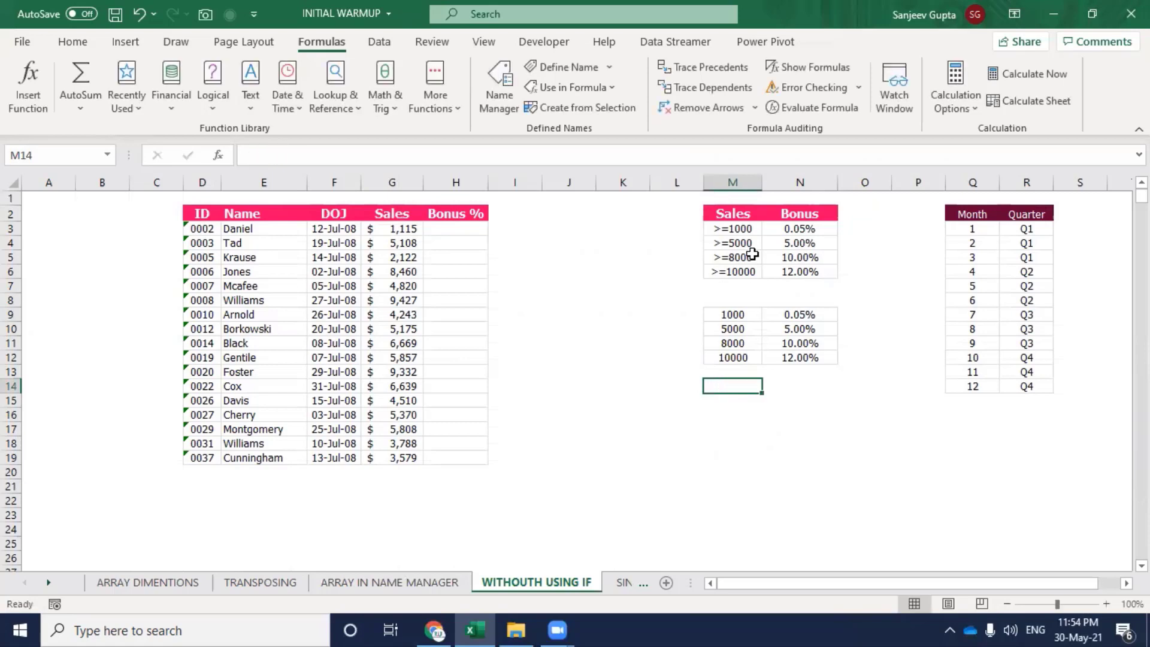
In M14, reference M9:N12 and press F9 to get {1000,0.0005;5000,0.05;8000,0.1;10000,0.12}.
text(=)
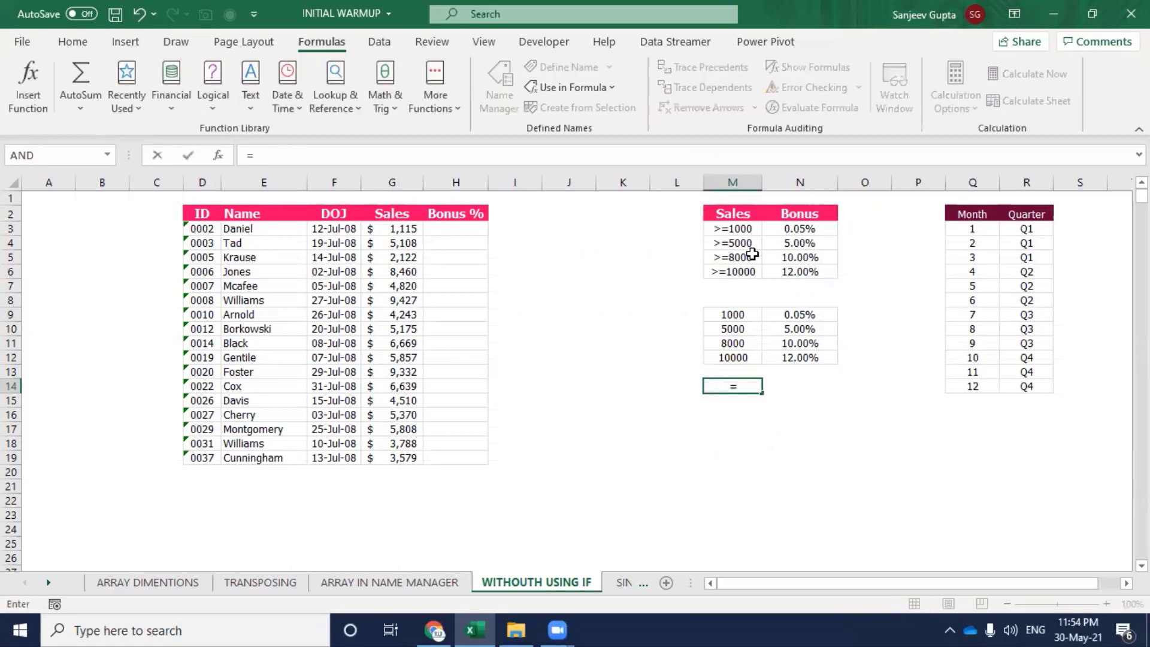
key(Up)
key(Up)
key(Up)
key(Up)
key(Up)
key(shift+Right)
key(shift+Down)
key(shift+Down)
key(shift+Down)
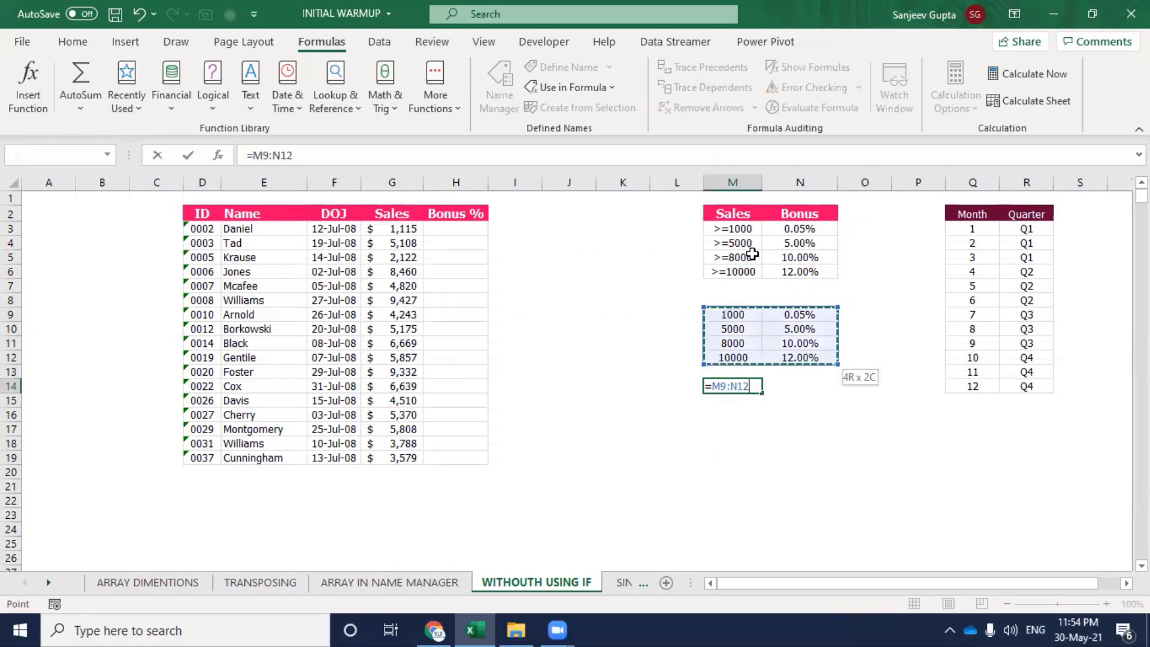
key(F9)
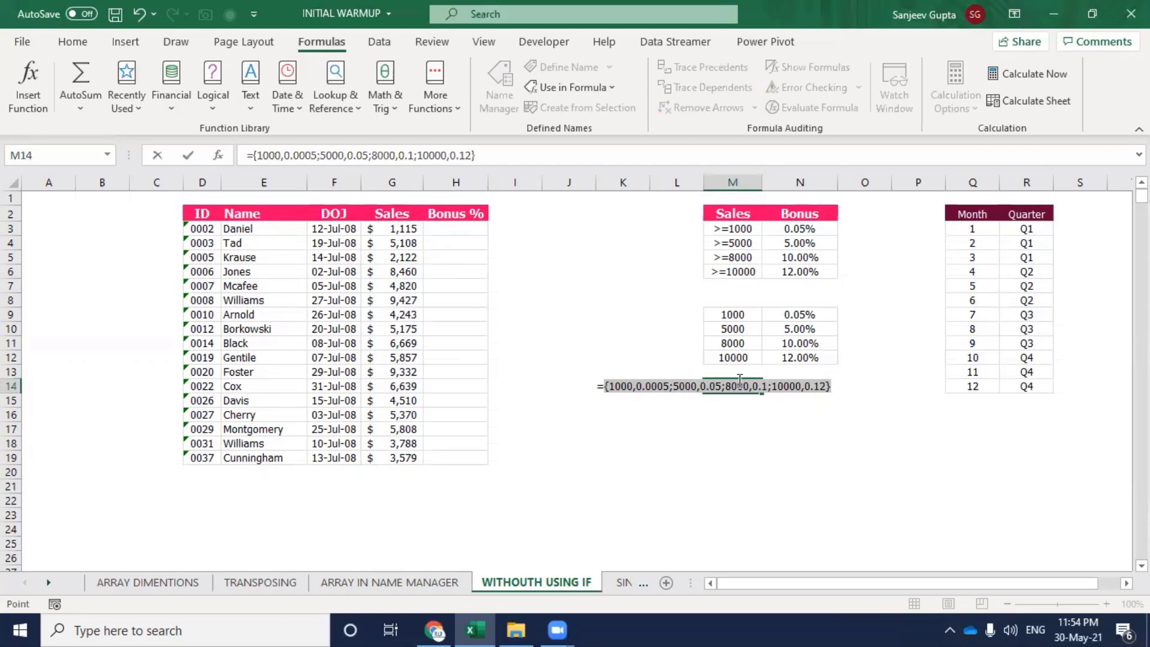
Cancel the M14 array preview, abandon the VLOOKUP started in H3, and begin a new H3 entry.
key(Escape)
click(445, 227)
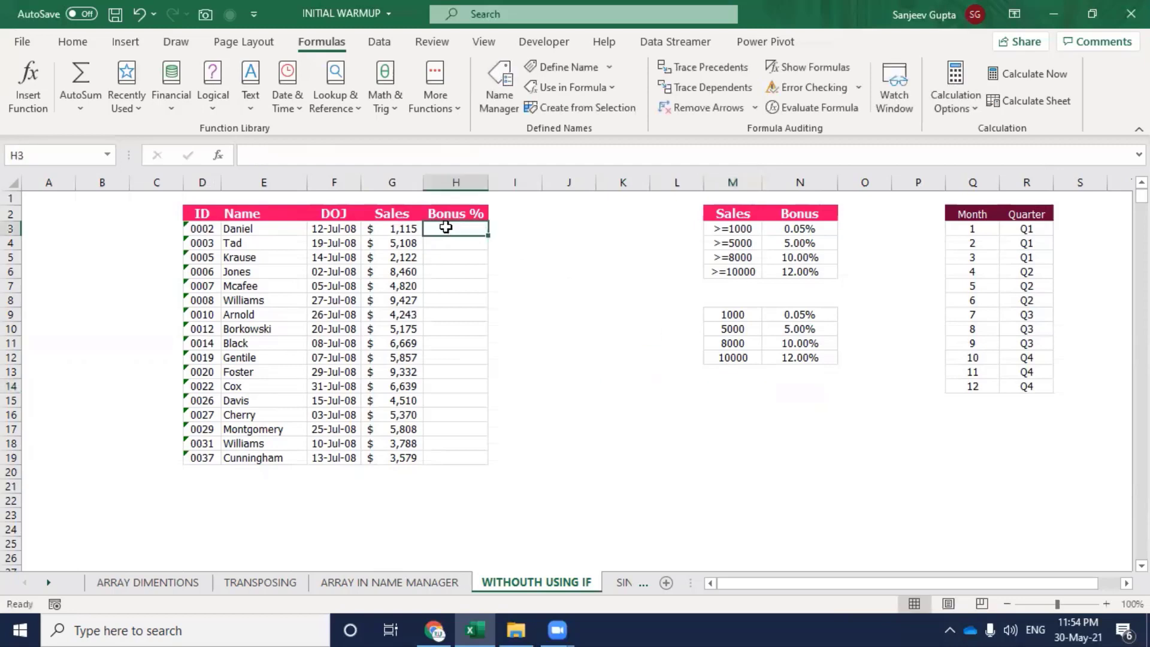
text(=vl)
key(Tab)
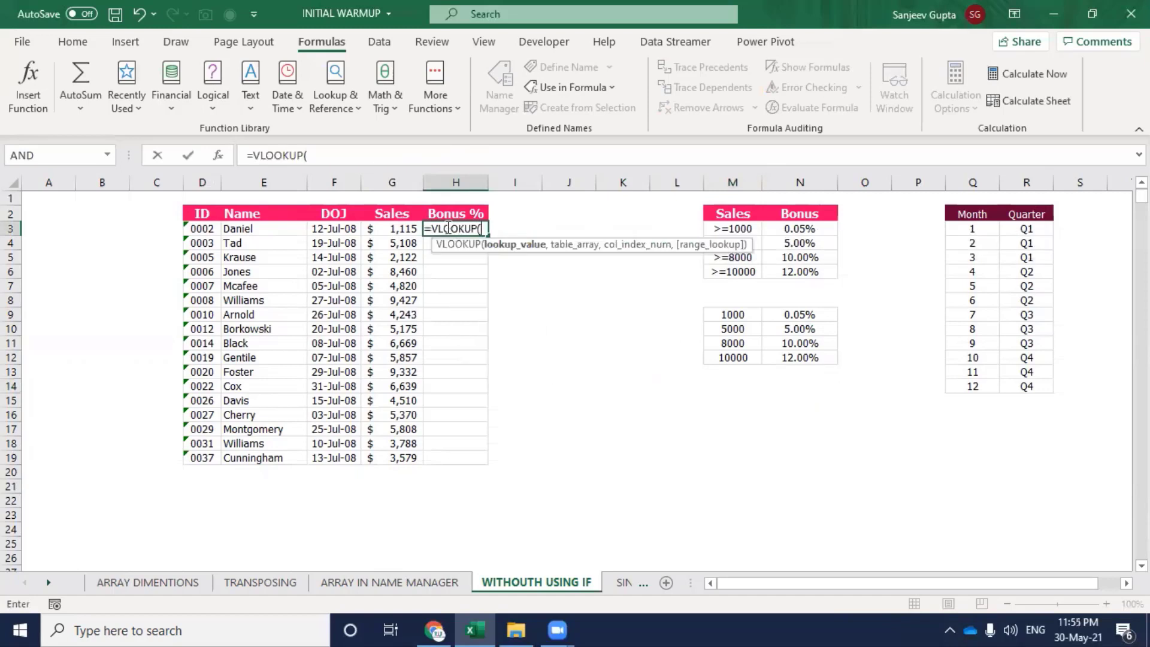
key(Escape)
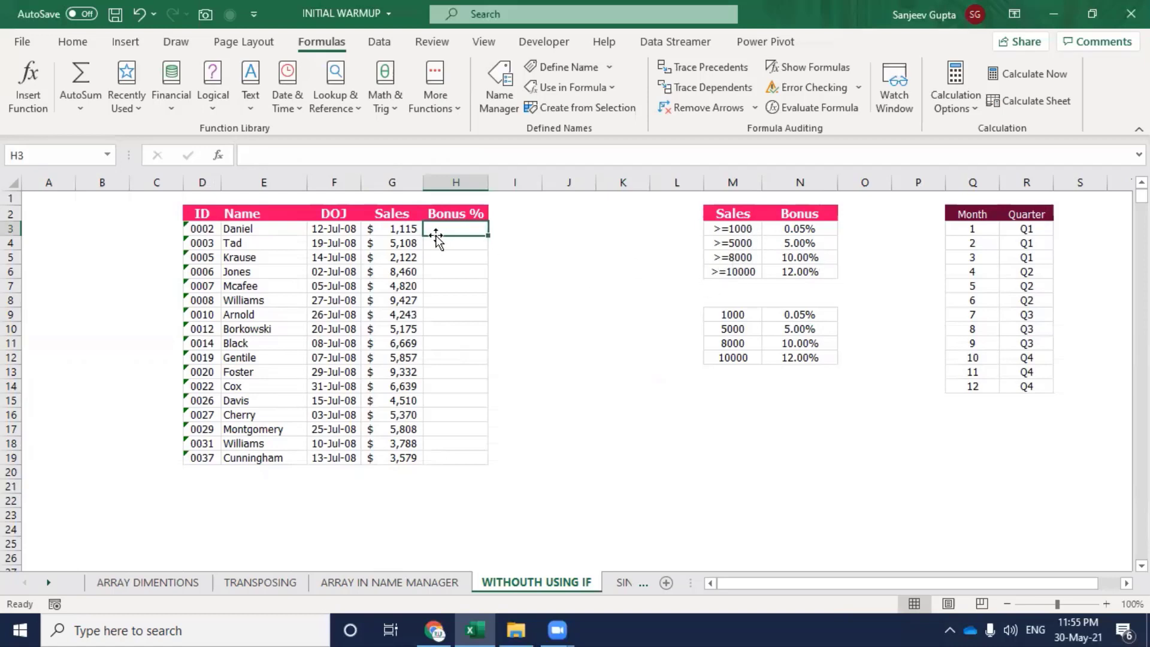
text(=)
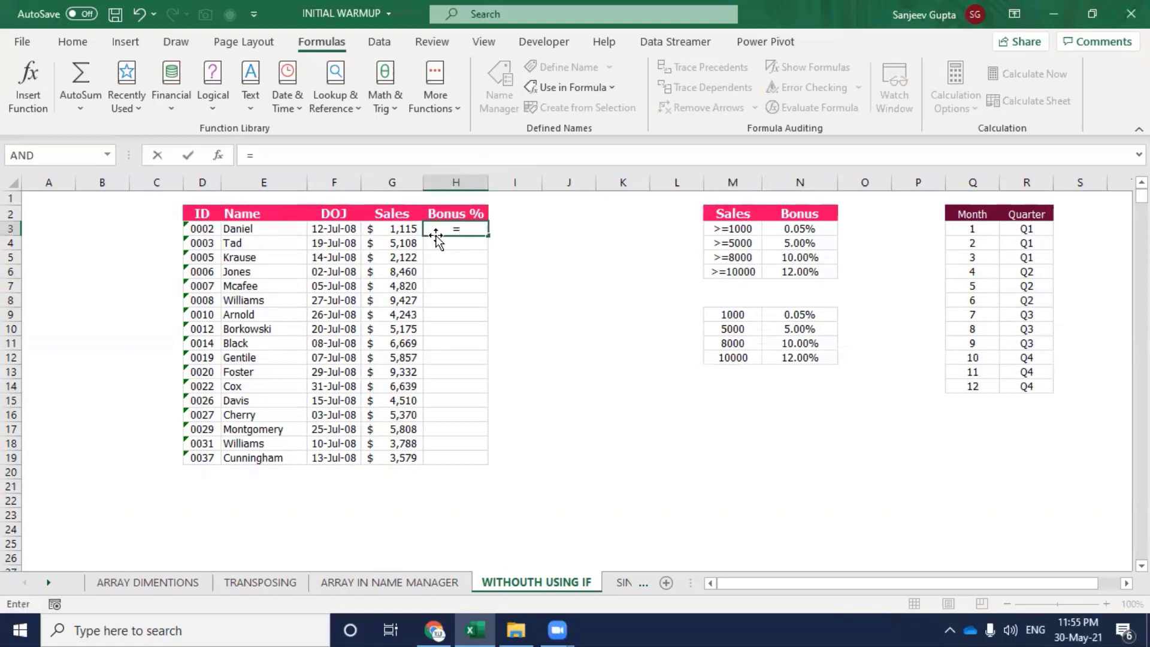
text(xlbl)
Enter =VLOOKUP(G3,{1000,0.0005;5000,0.05;8000,0.1;10000,0.12},2,1) in H3.
key(Tab)
click(435, 235)
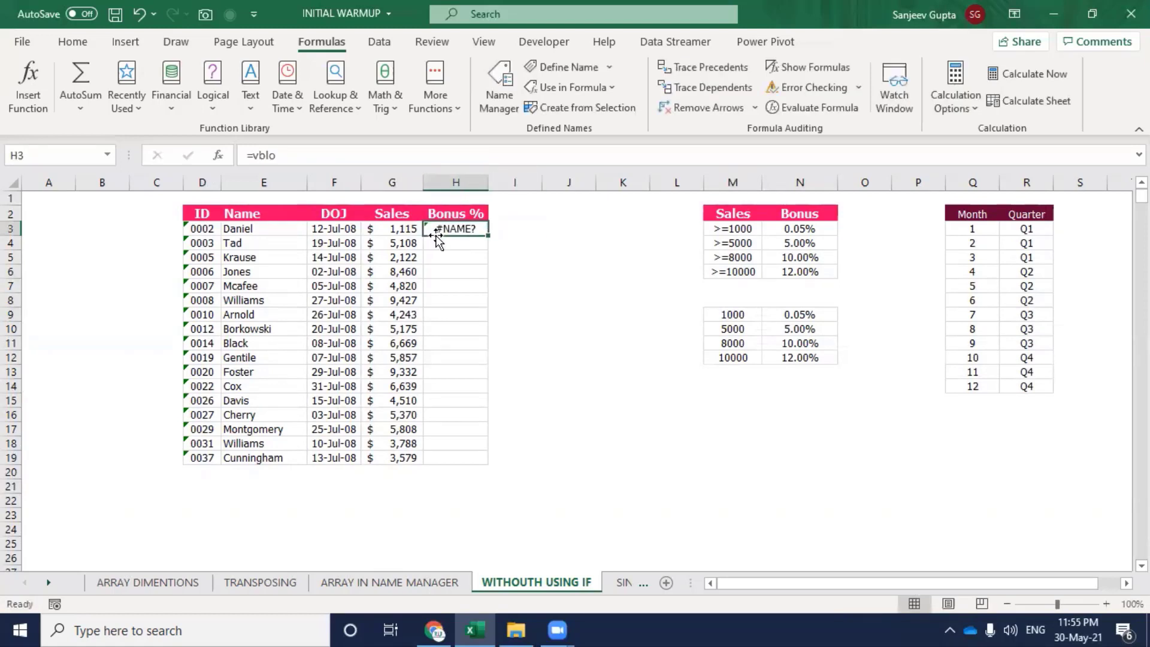
text(=vl)
key(Tab)
text(G3)
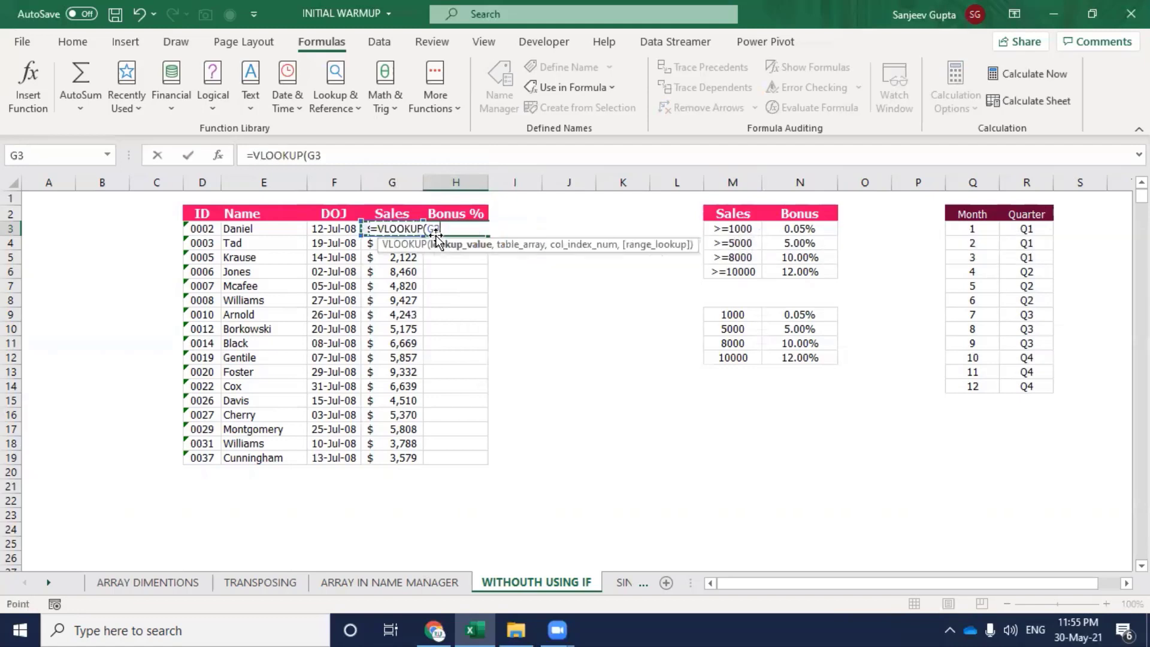
text(,)
text({1000,0.0005;5000,0.05;8000,0.1;10000,0.12})
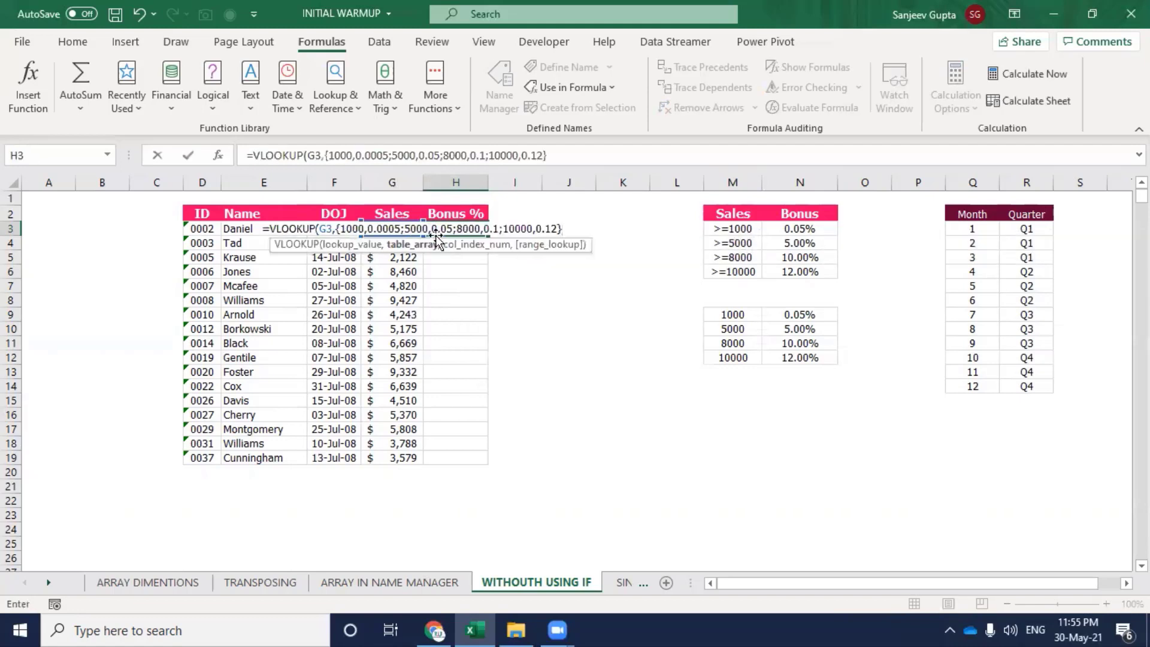
text(,)
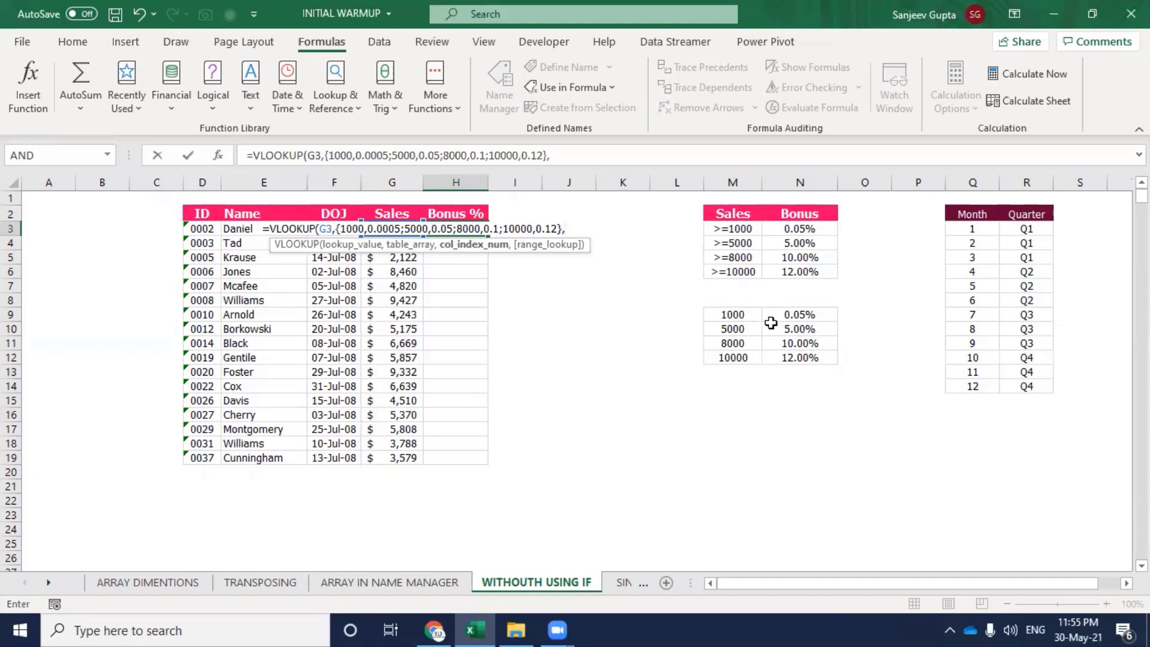
text(2,)
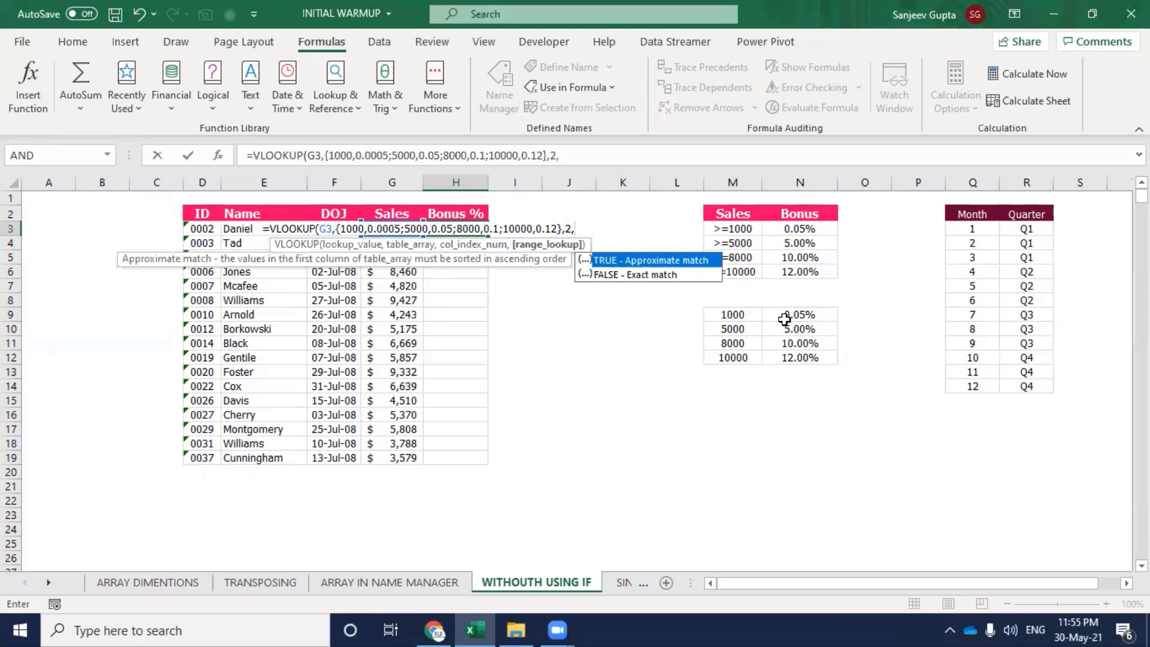
text(1)
text())
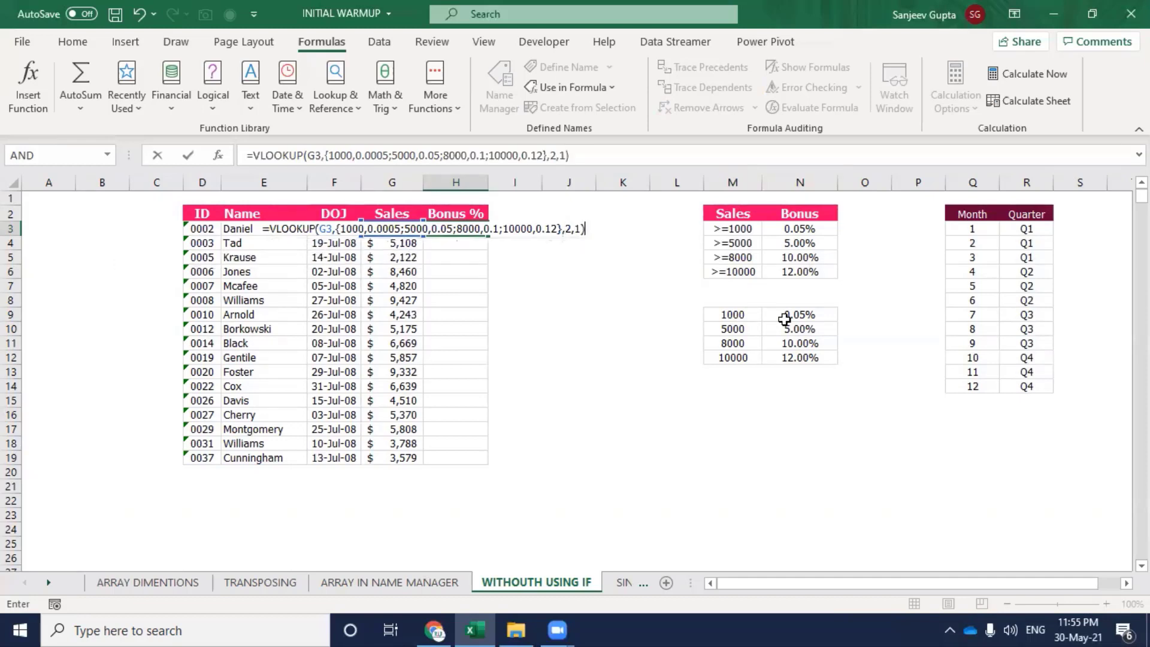
key(Return)
Check how far the Sales data runs below the new bonus formula in H3.
key(Up)
key(Left)
key(ctrl+Down)
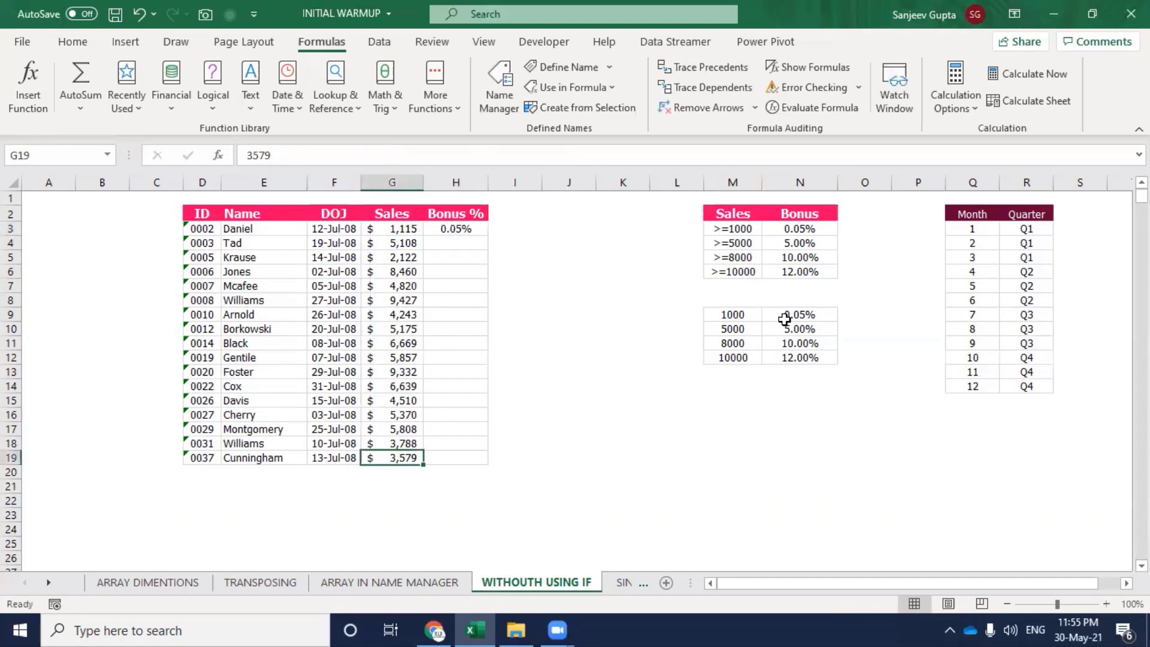
key(Right)
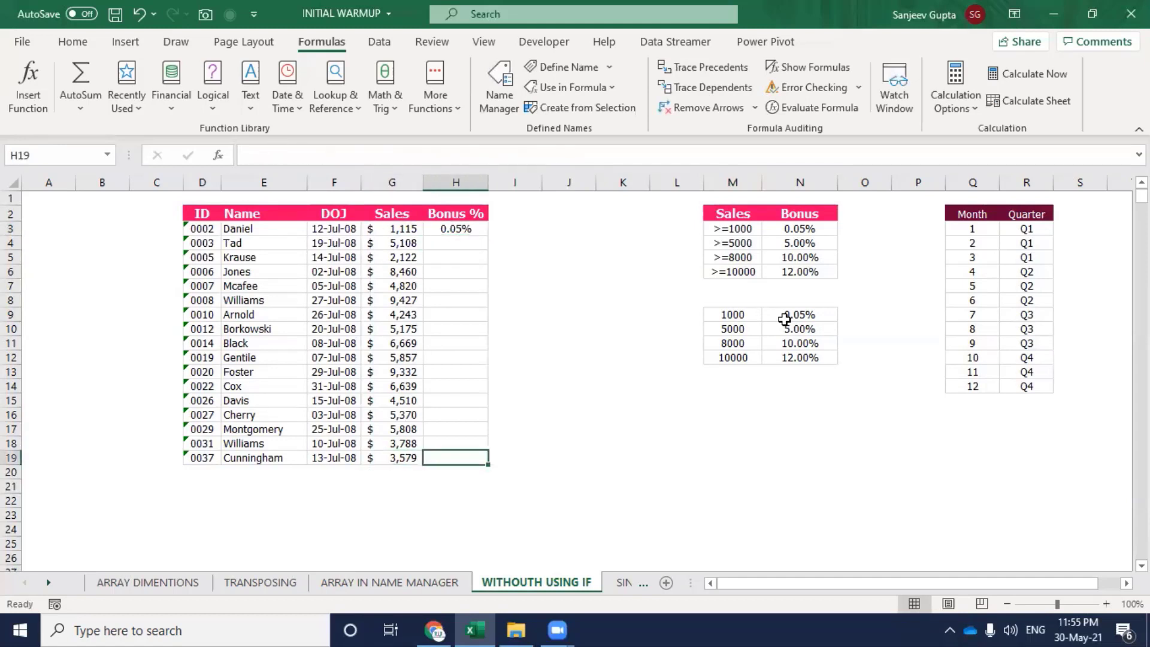
key(ctrl+Up)
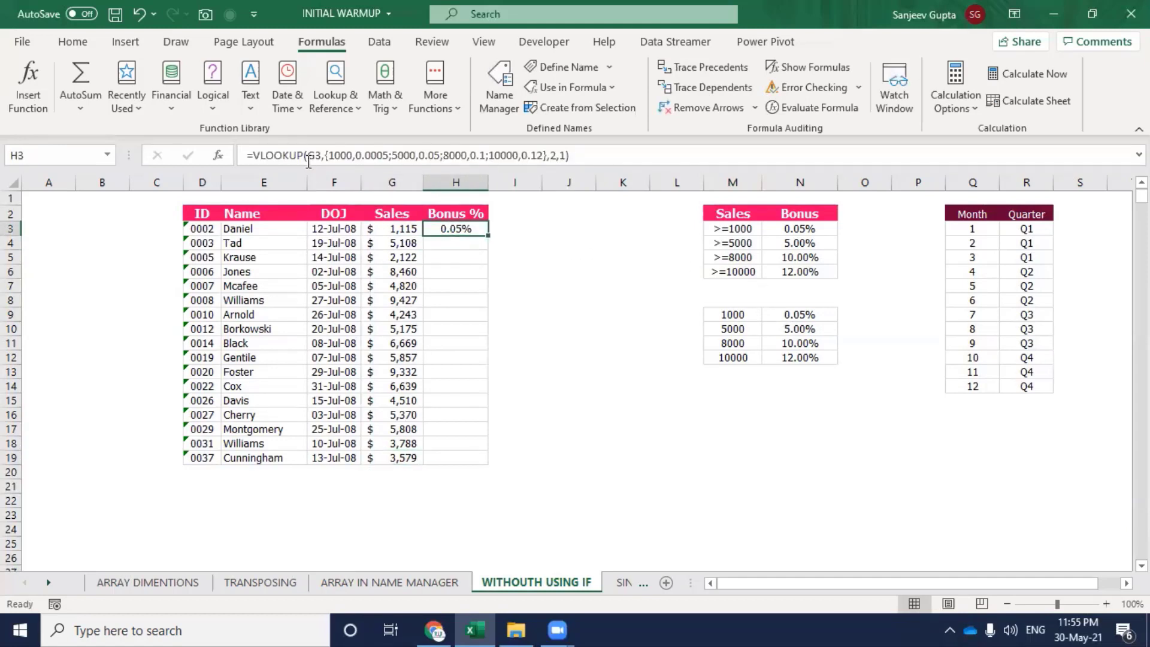
key(Left)
key(Up)
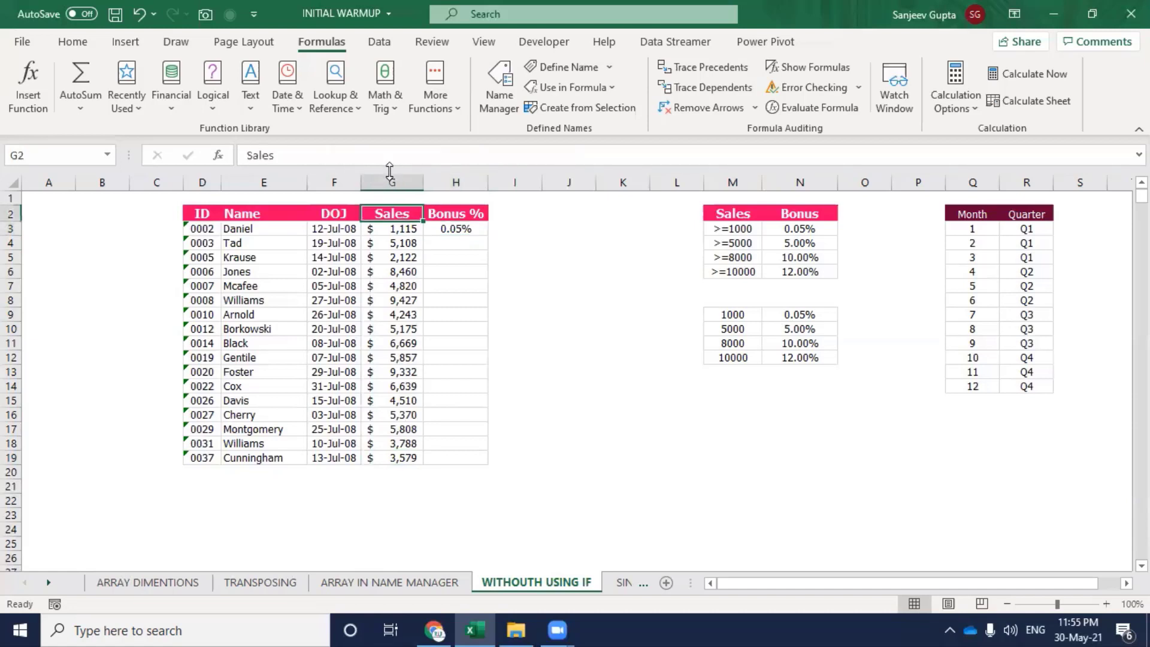
key(Right)
key(Down)
key(Left)
Fill the bonus lookup formula down H3:H19 with Ctrl+D.
key(ctrl+Down)
key(Right)
key(ctrl+shift+Up)
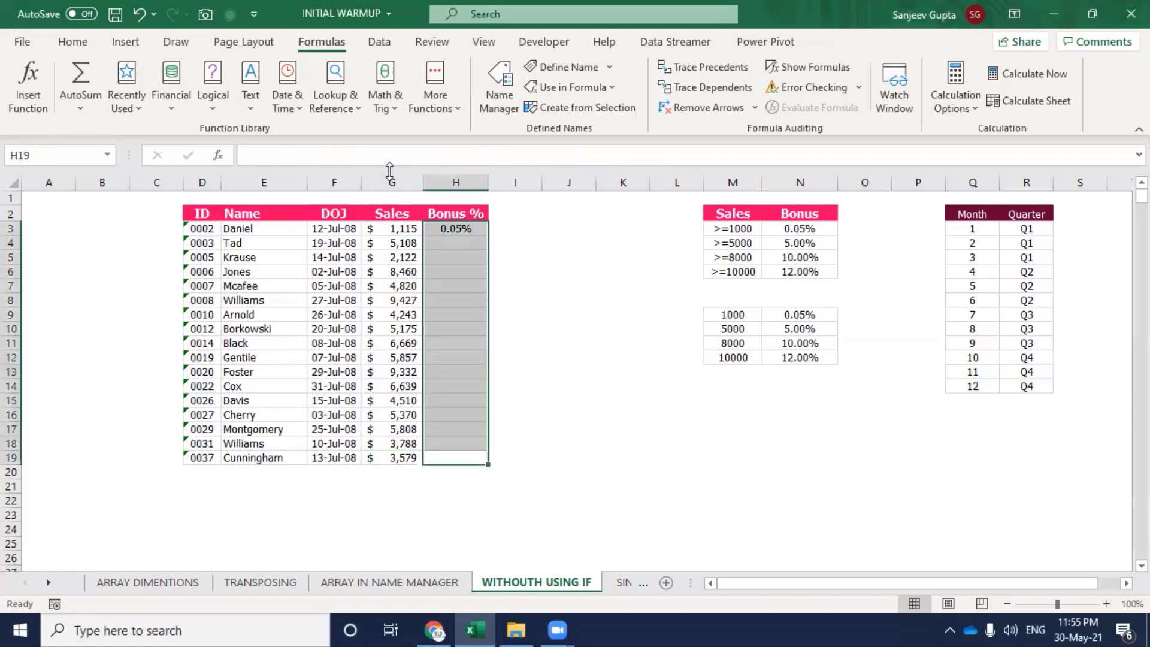
key(ctrl+d)
key(ctrl+Up)
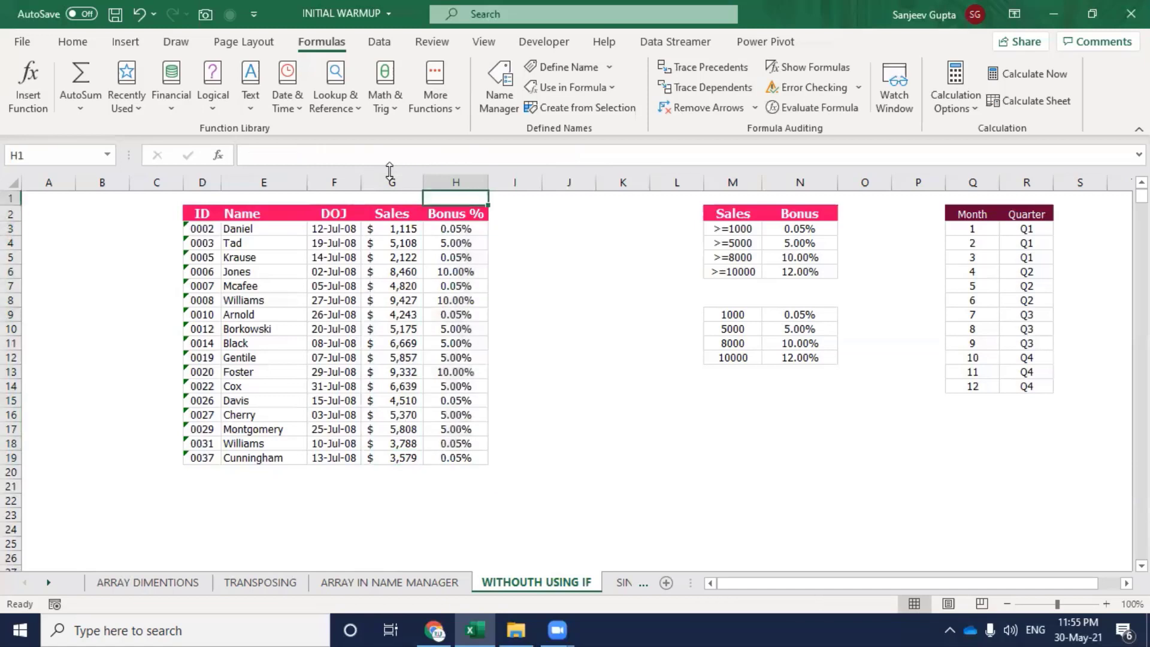
key(Down)
key(Left)
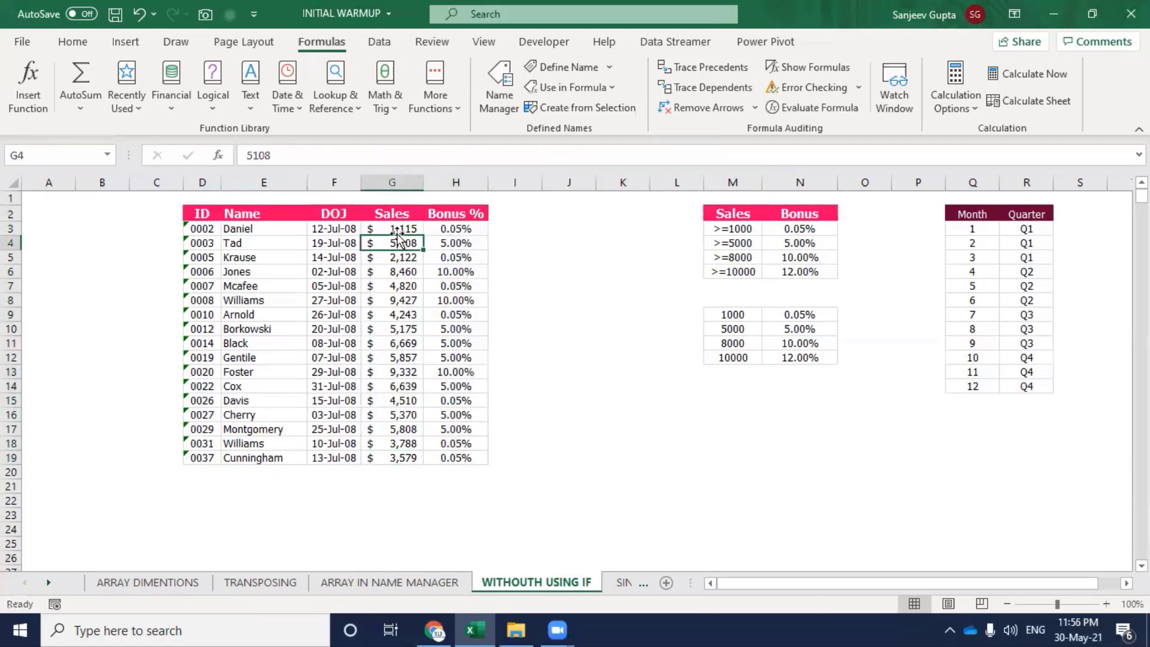
Set the first sales value in G3 to 0, which makes H3 show #N/A.
click(395, 227)
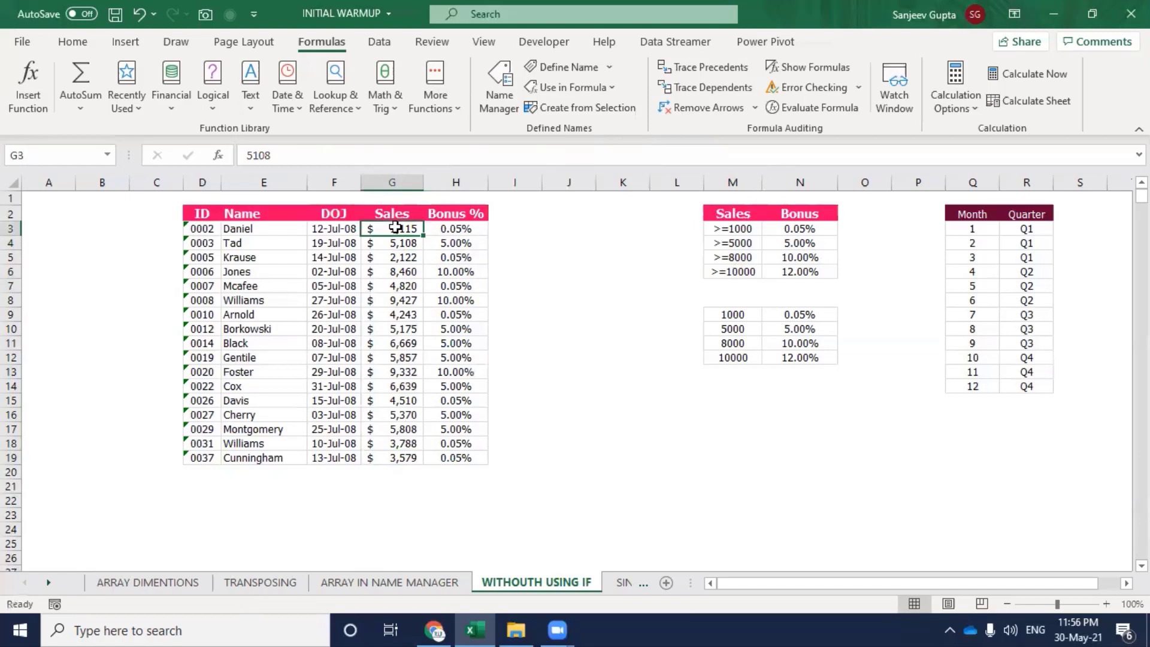
text(0\)
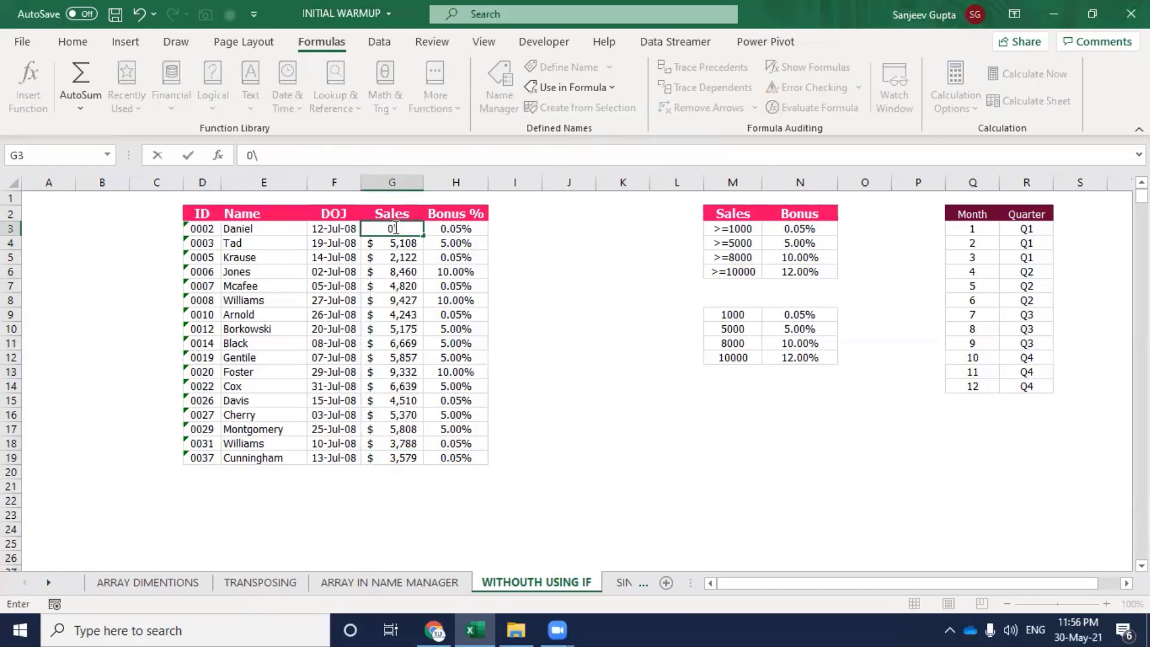
key(Return)
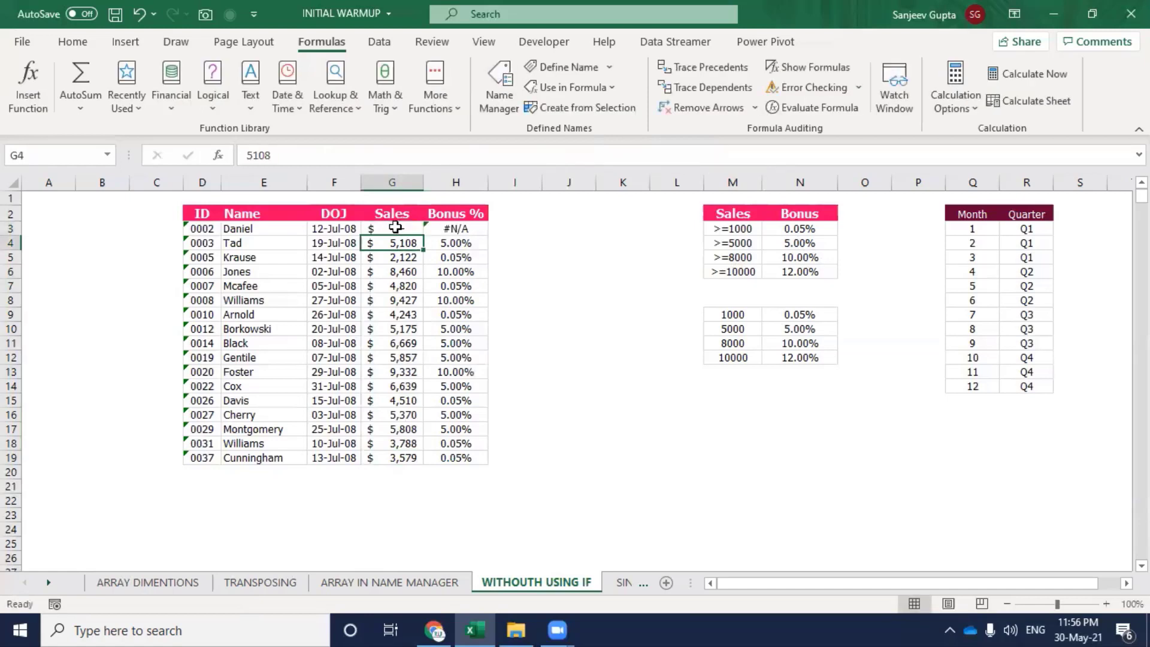
key(Up)
key(Right)
key(Right)
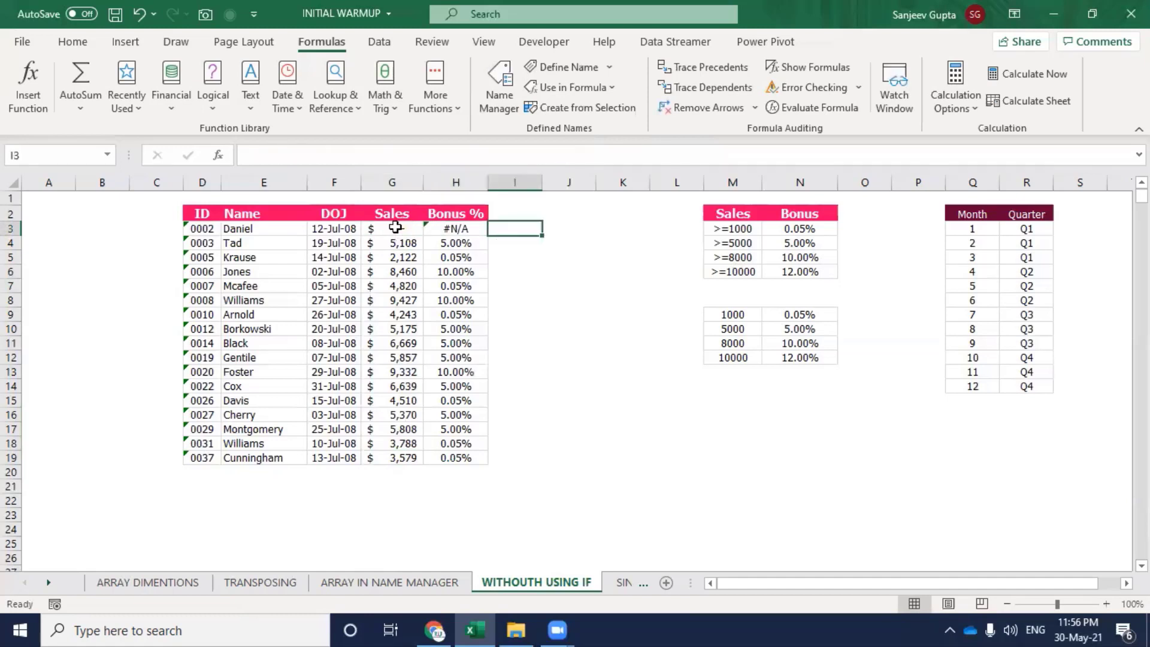
key(Left)
click(395, 227)
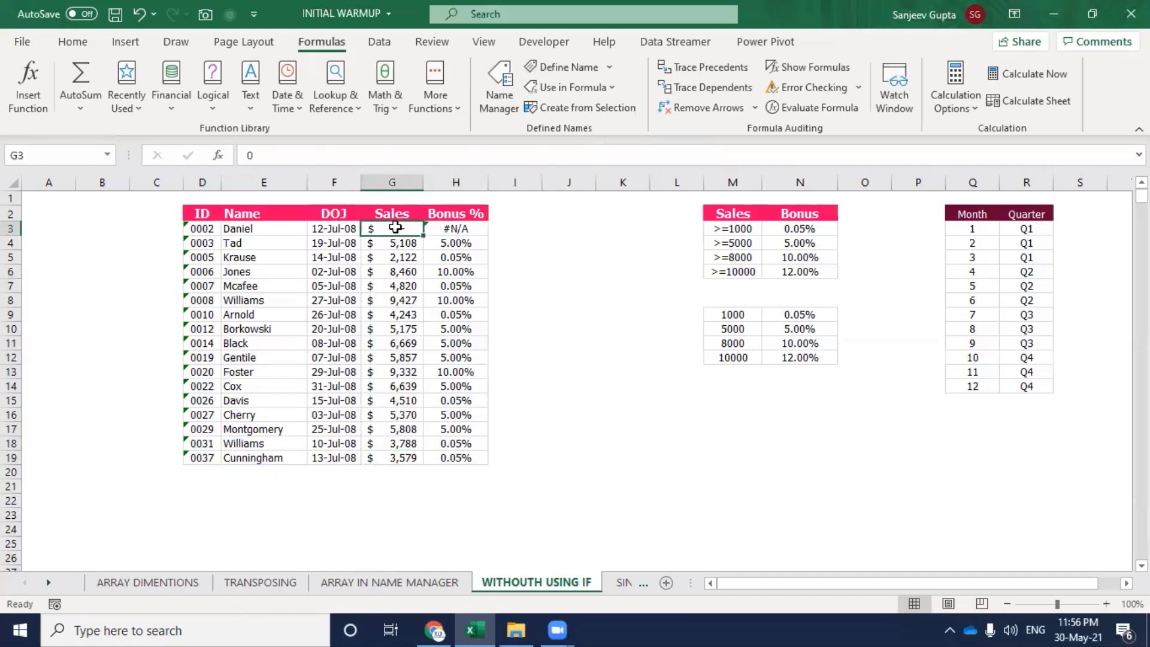
Add a 0 threshold and 0 bonus row in M8:N8 above the tier table.
key(Right)
key(Right)
key(Right)
key(Right)
key(Right)
key(Down)
key(Down)
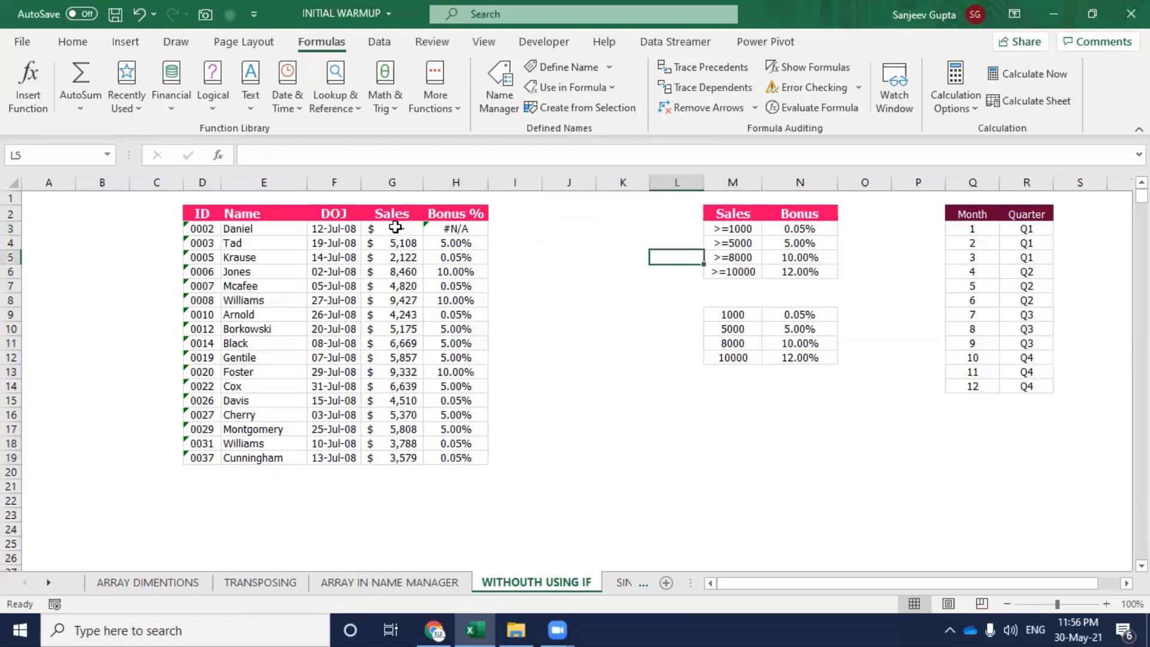
key(Down)
key(Down)
key(Down)
key(Right)
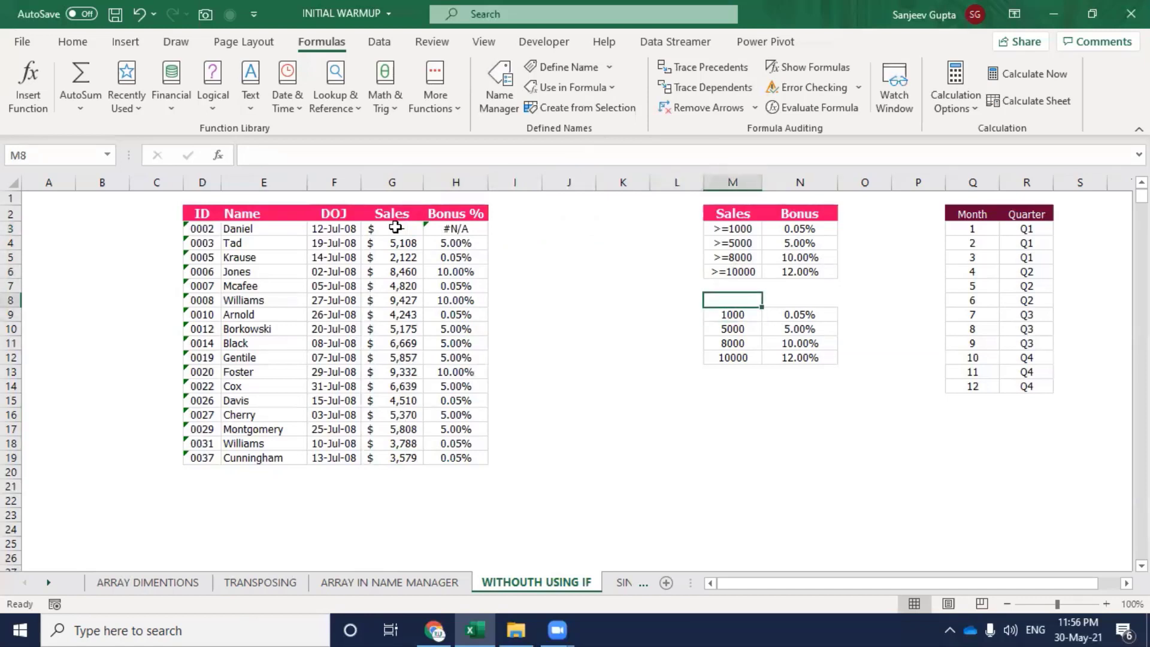
text(=)
key(Right)
key(Tab)
text(0)
key(Return)
key(Down)
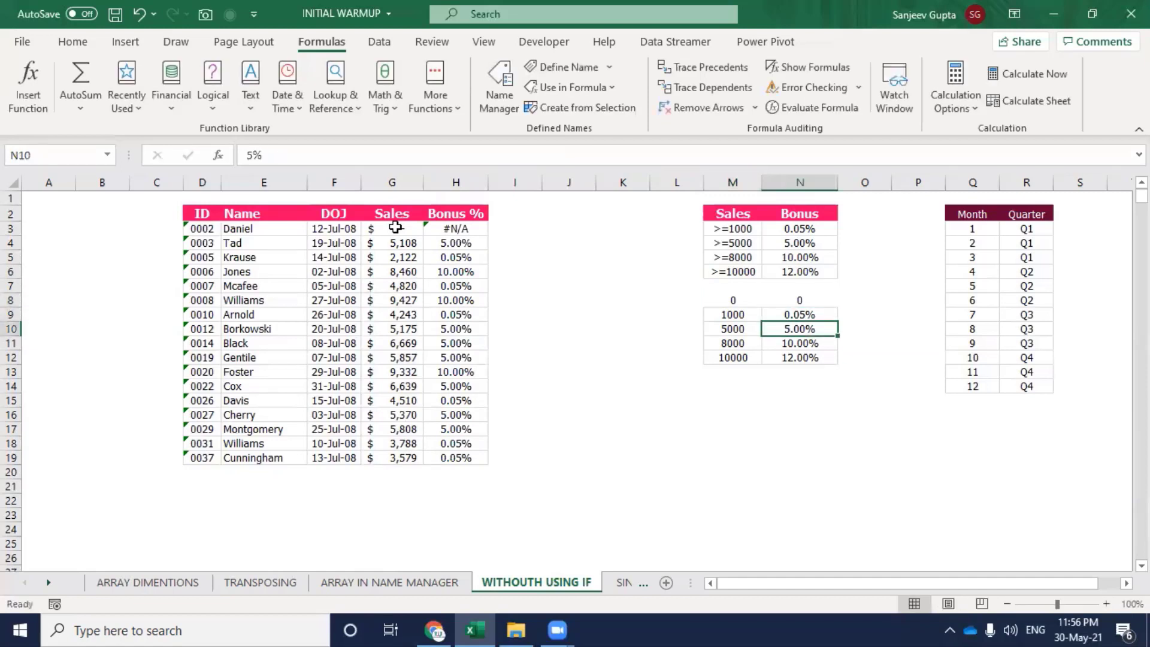
key(Down)
key(Down)
key(Down)
key(Down)
Preview =M8:N12 in M14 as an array constant with F9, then discard it.
key(Left)
text(=)
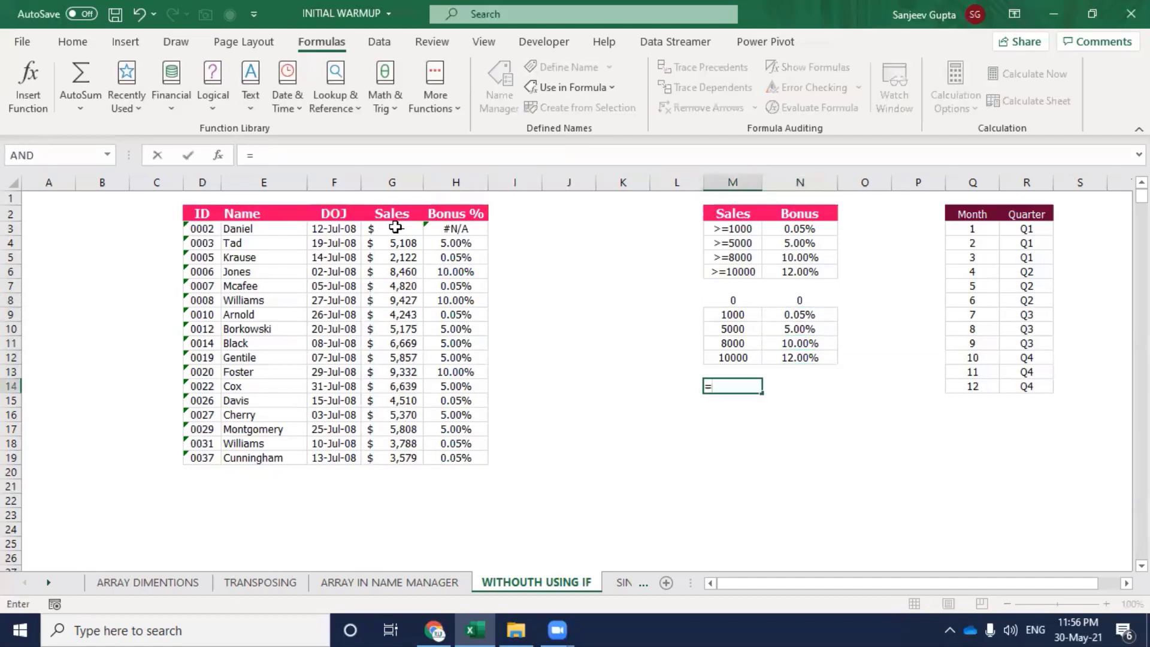
key(Up)
key(Up)
key(Up)
key(Up)
key(Up)
key(shift+Right)
key(shift+Down)
key(shift+Down)
key(shift+Down)
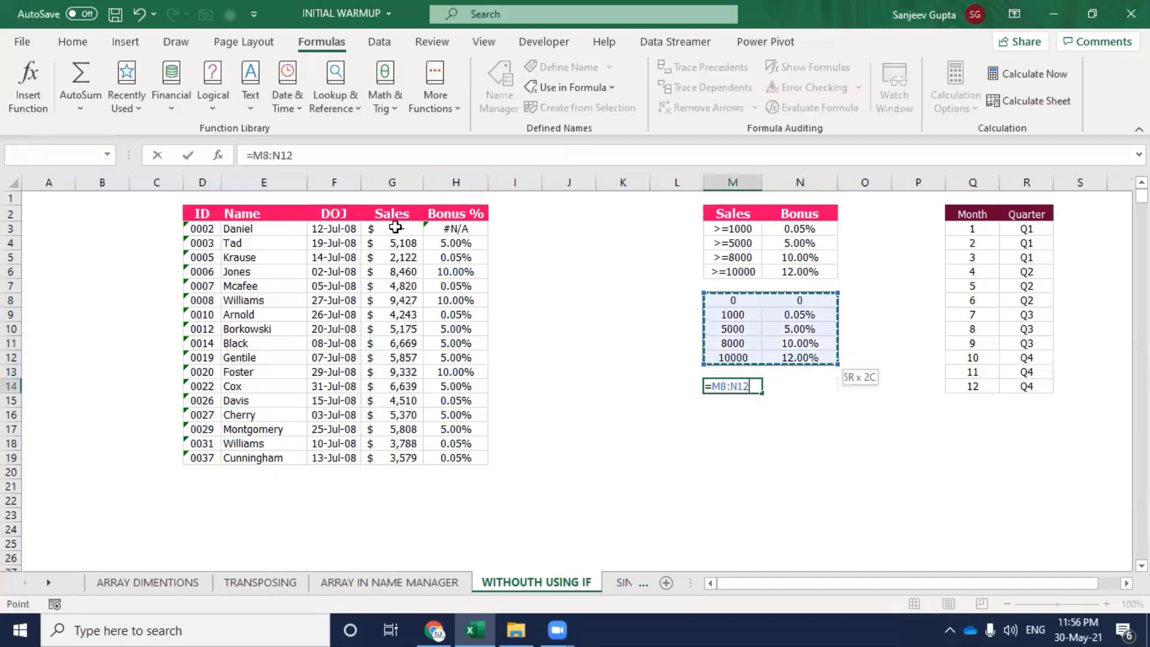
key(F9)
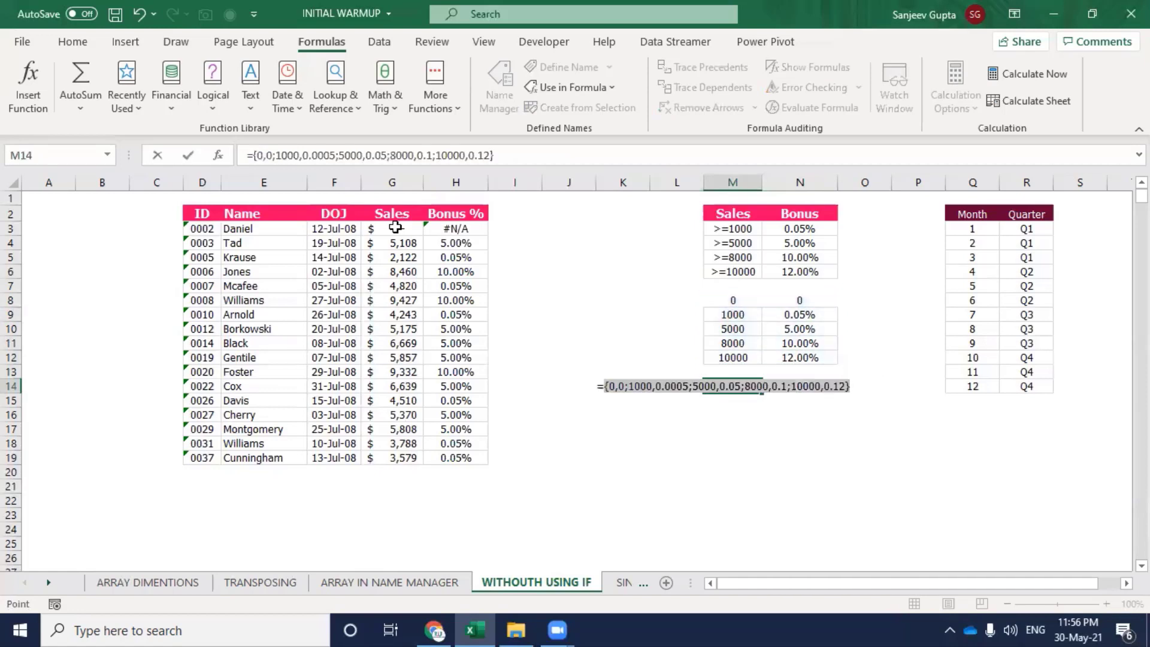
key(Escape)
Replace H3's threshold array with the zero-based array and fill it down H3:H19.
click(434, 228)
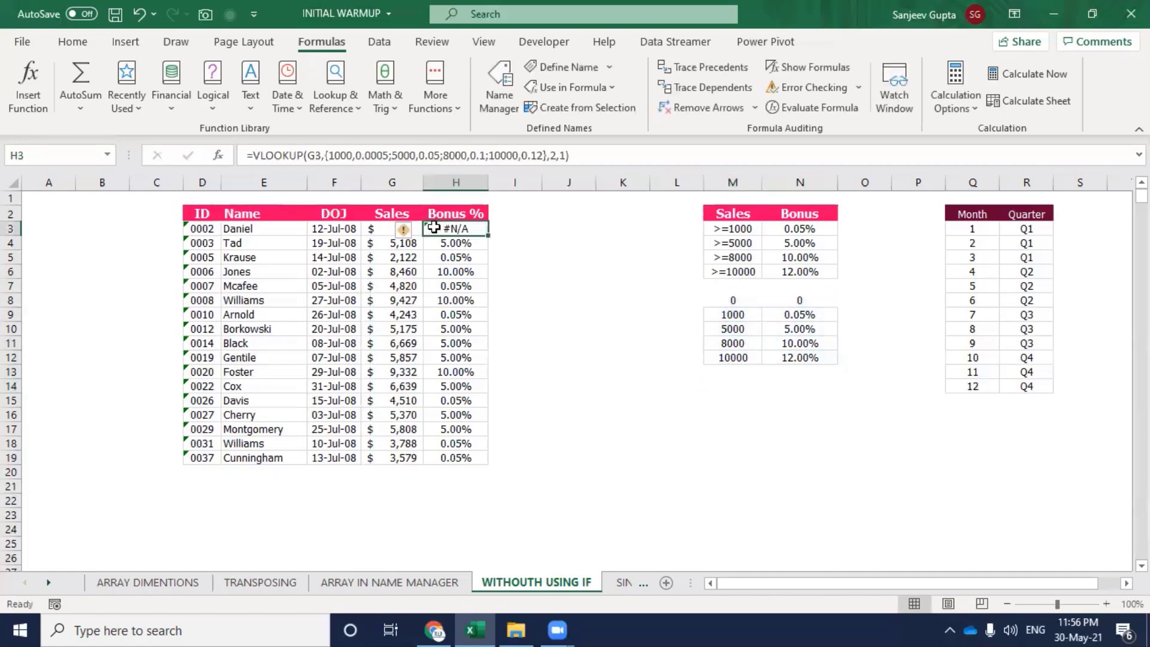
drag(325, 155, 547, 163)
text(0,0;)
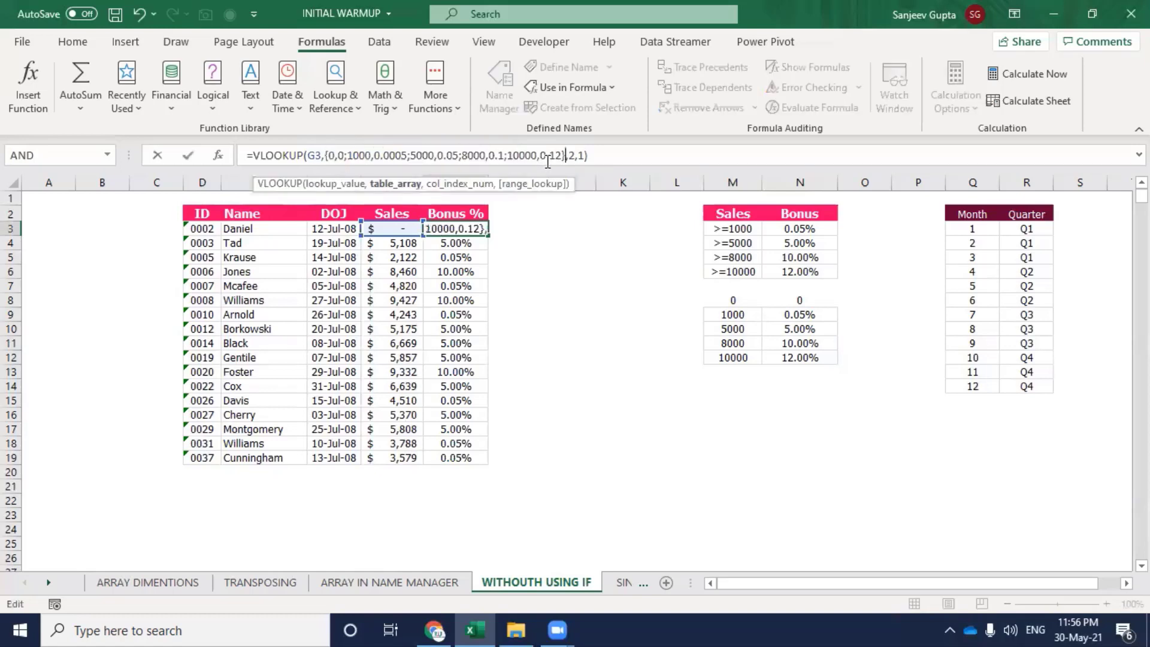
key(Return)
key(Up)
key(ctrl+shift+Down)
key(ctrl+d)
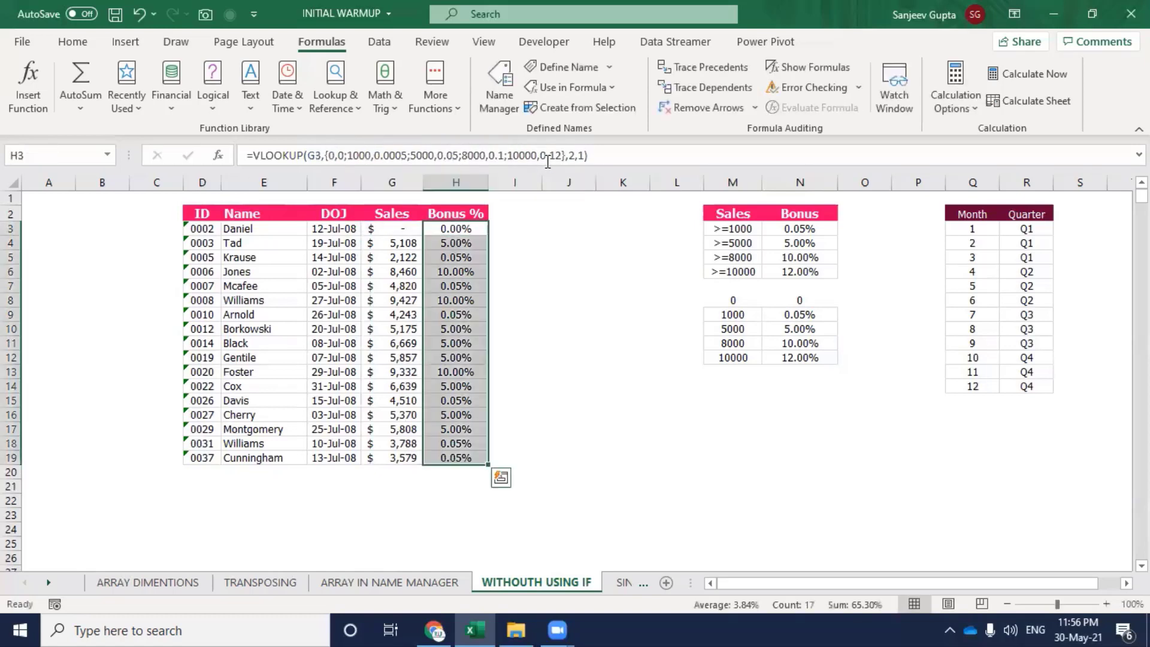
Change the first sales figure in G3 to 1,000.
key(Left)
key(Left)
key(Right)
key(Right)
key(Left)
key(Down)
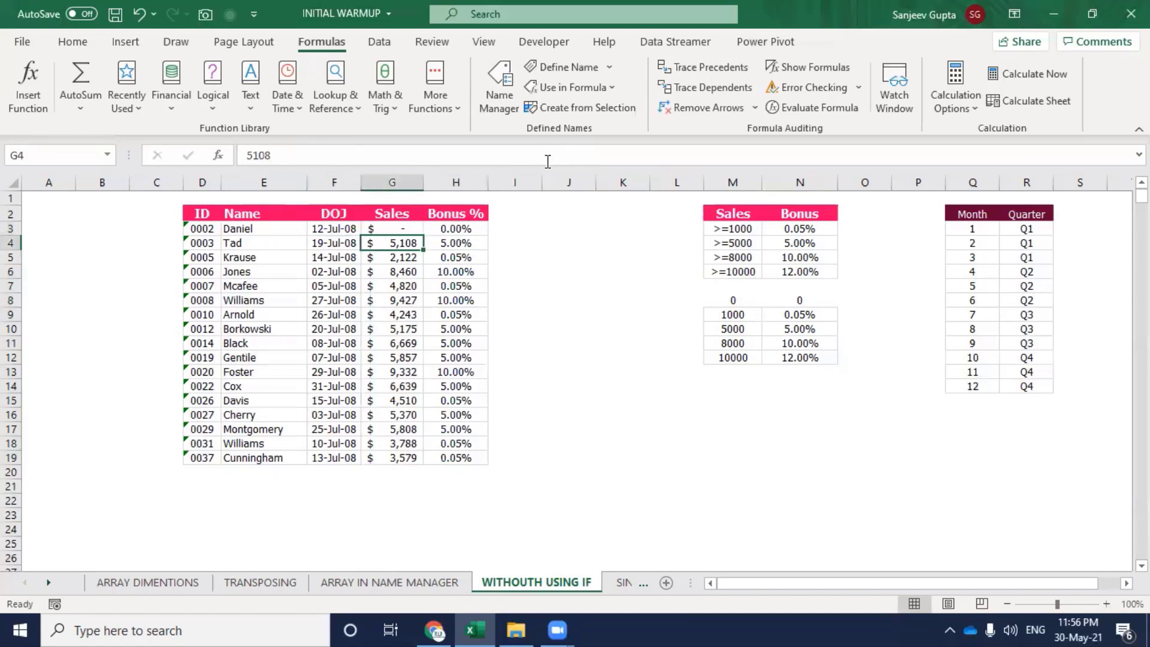
key(Up)
text(1,000)
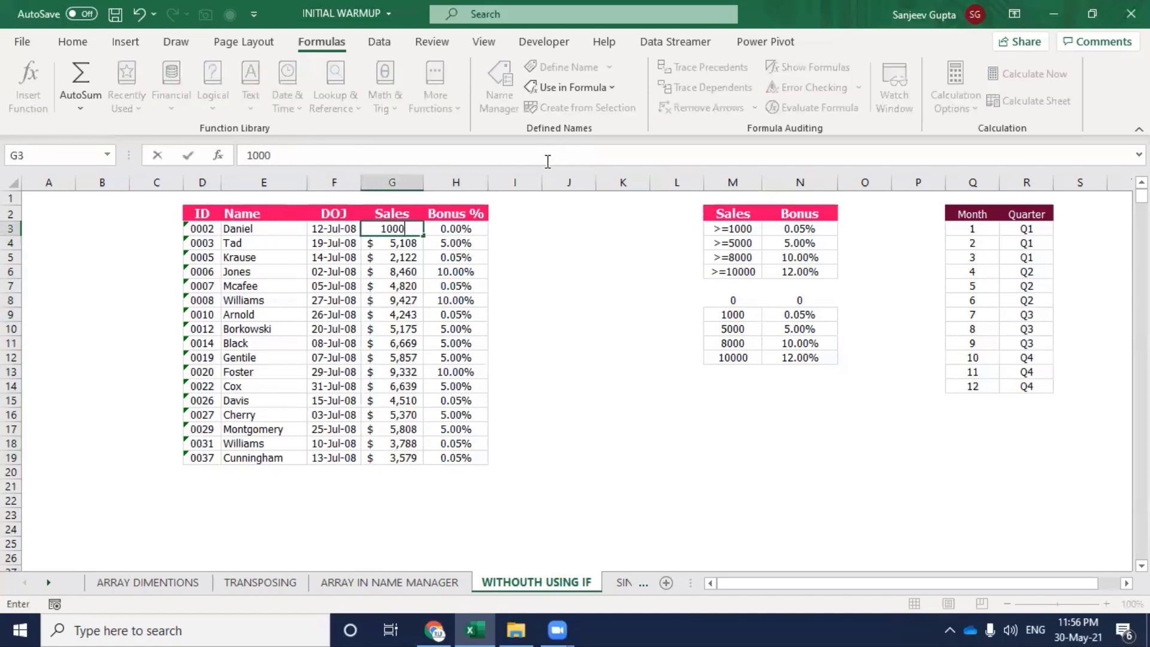
key(Return)
Check that H3 now shows a 0.05% bonus and review the header row.
key(Up)
key(Right)
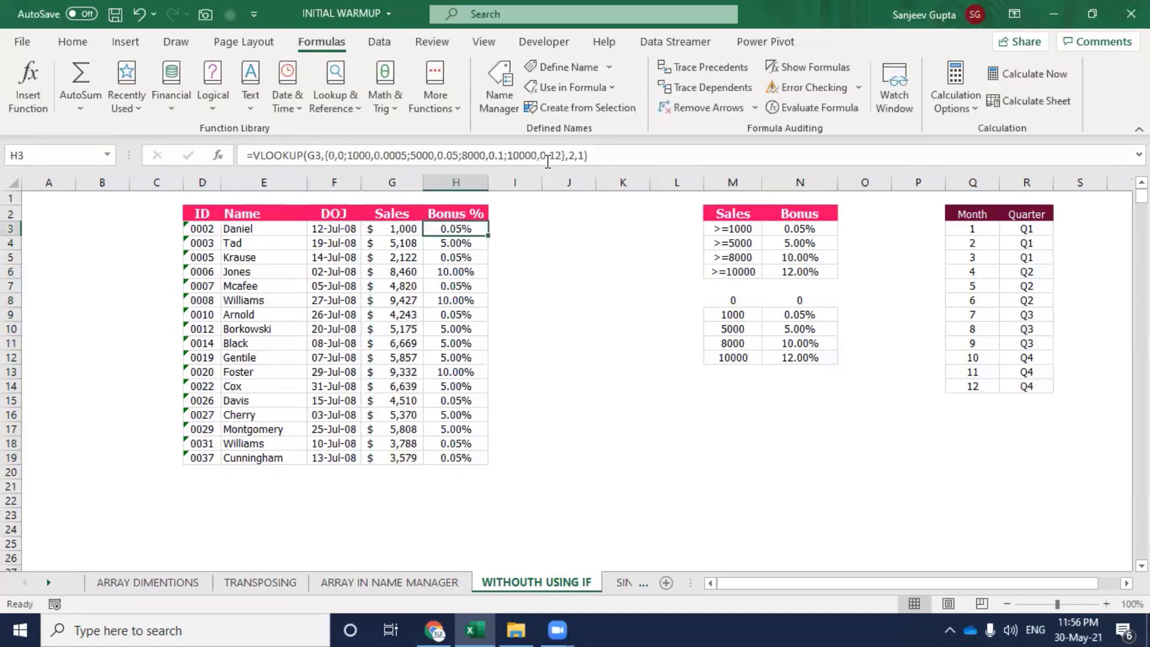
key(Down)
key(Down)
key(Up)
key(Up)
key(Up)
key(Right)
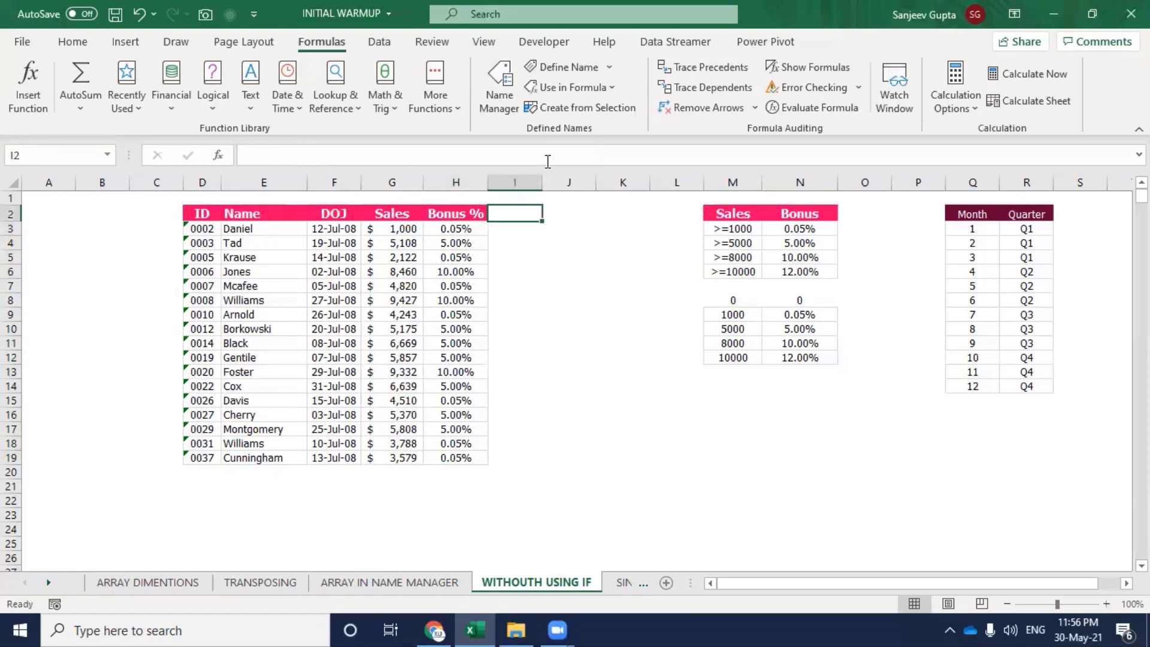
key(Right)
key(Left)
key(Left)
key(Right)
Copy the Quarter header into I2 beside Bonus %.
key(Right)
key(Right)
key(Right)
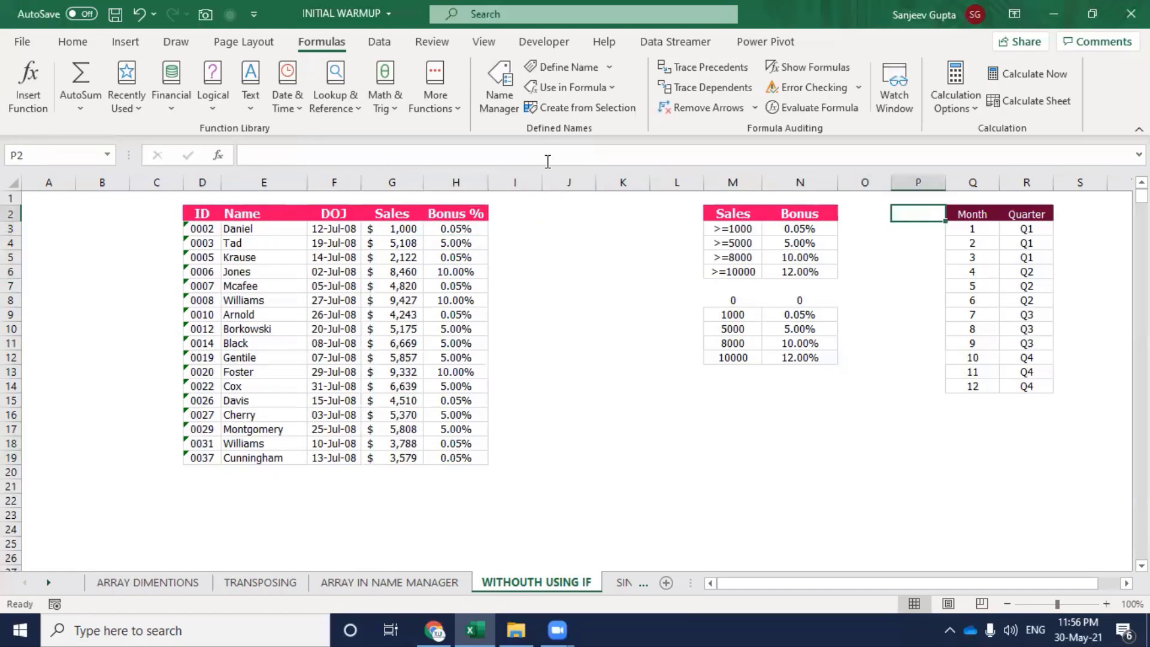
key(Right)
key(Right)
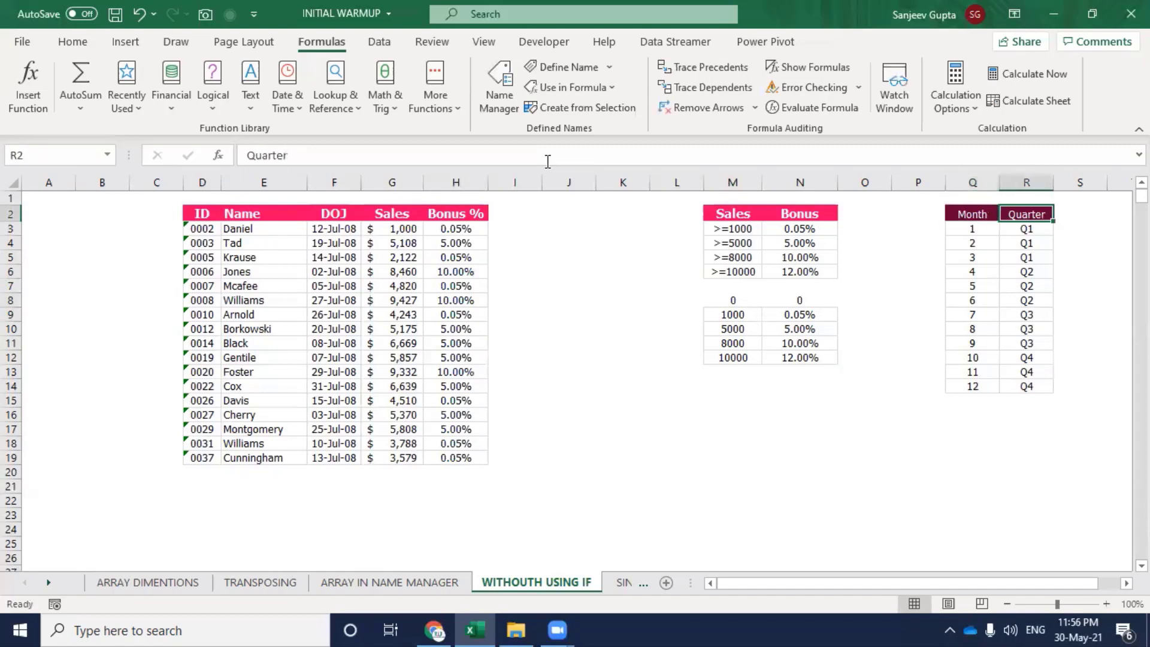
key(ctrl+c)
click(516, 214)
key(Return)
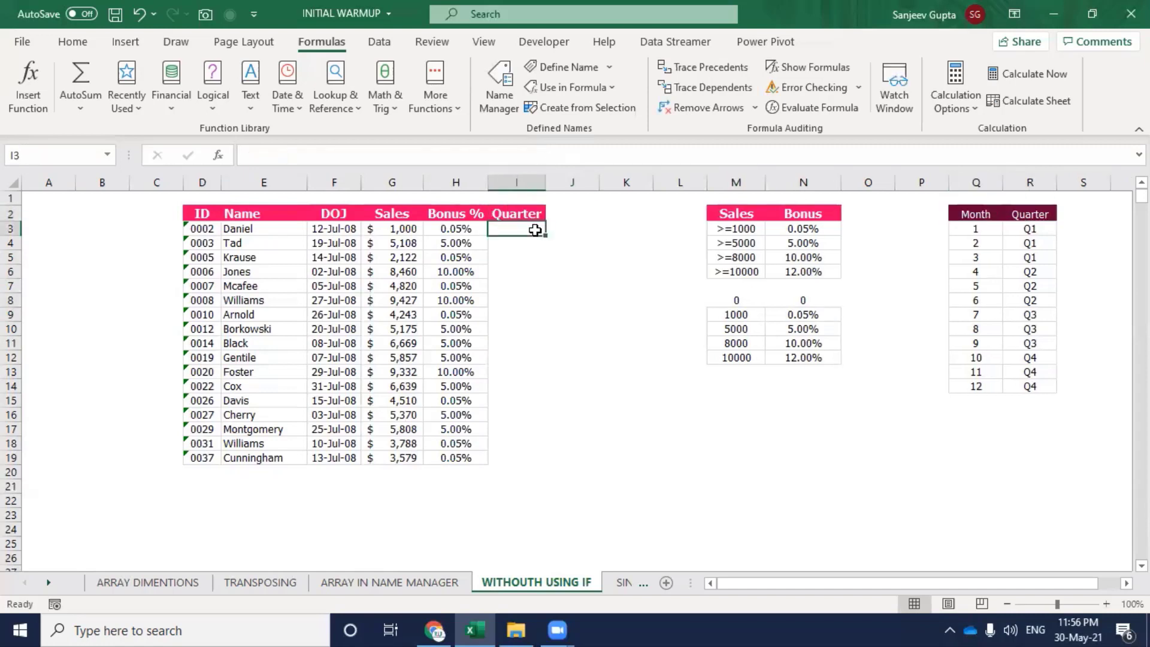
Move below the month table and cancel a stray entry there.
key(Right)
key(Right)
key(Right)
key(Right)
key(Right)
key(Right)
key(Right)
key(Right)
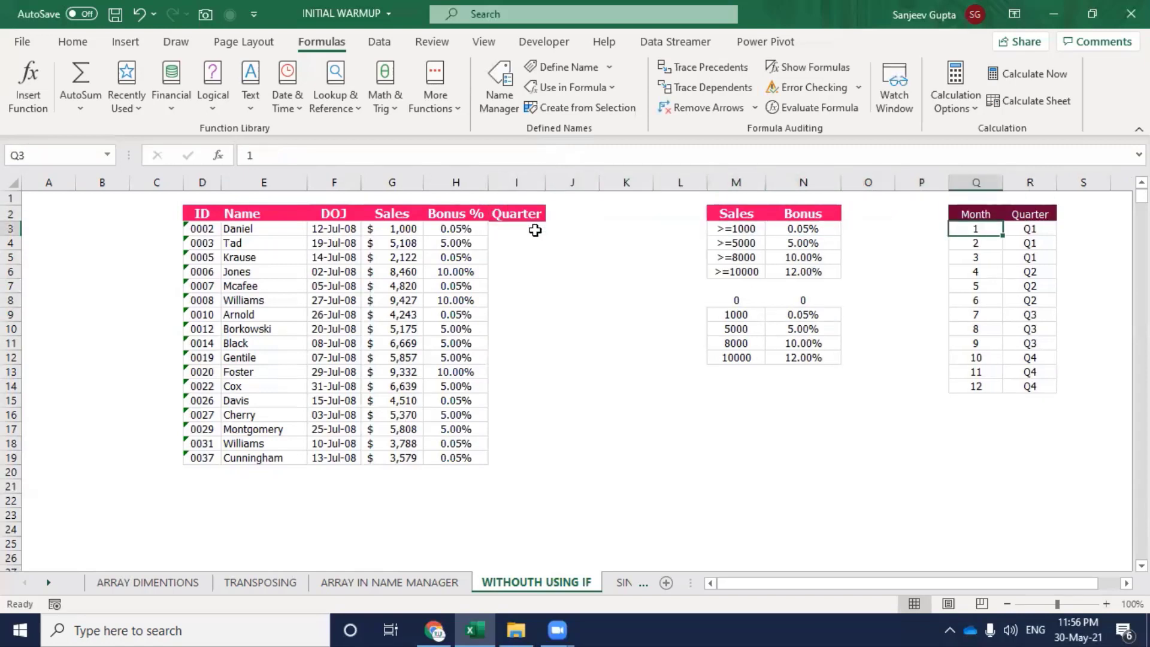
key(Down)
key(Down)
key(ctrl+Down)
key(Down)
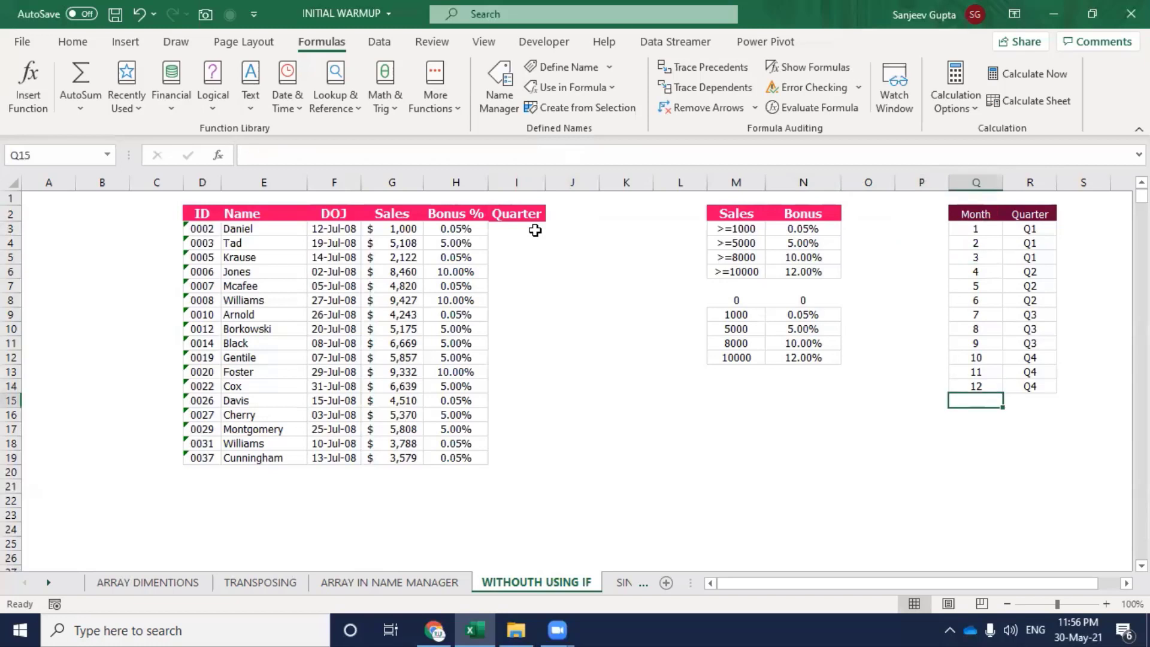
key(Down)
text(=)
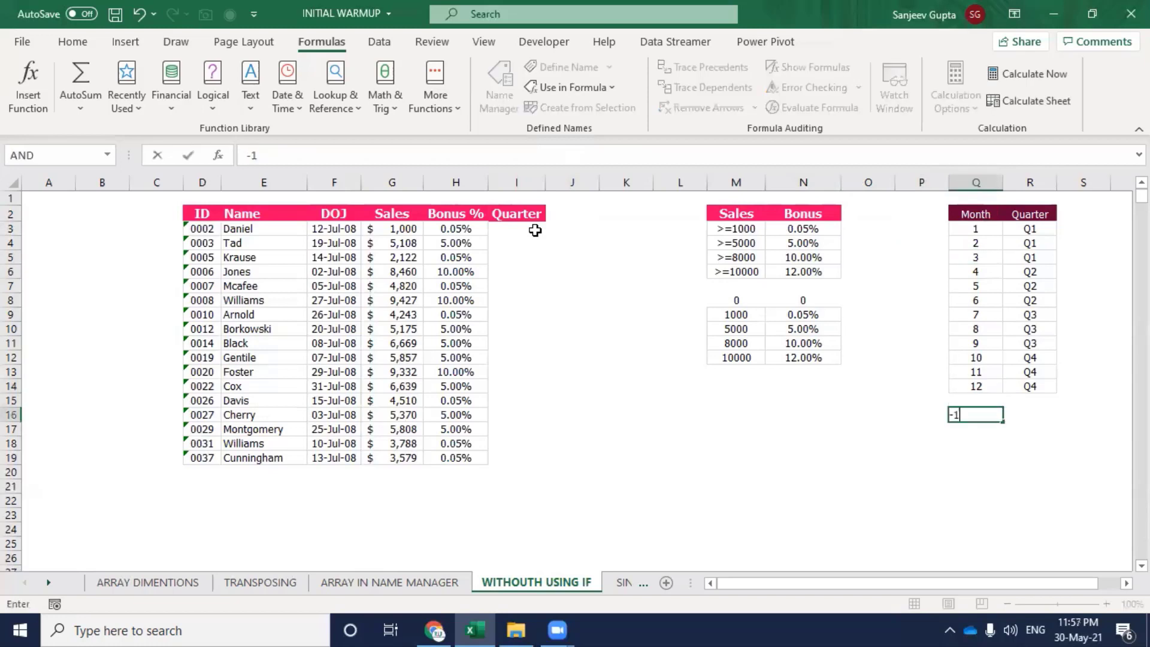
key(Escape)
Review the sales-threshold tiers (1000, 5000, 8000) in the bonus table.
key(Left)
key(Left)
key(Left)
key(Left)
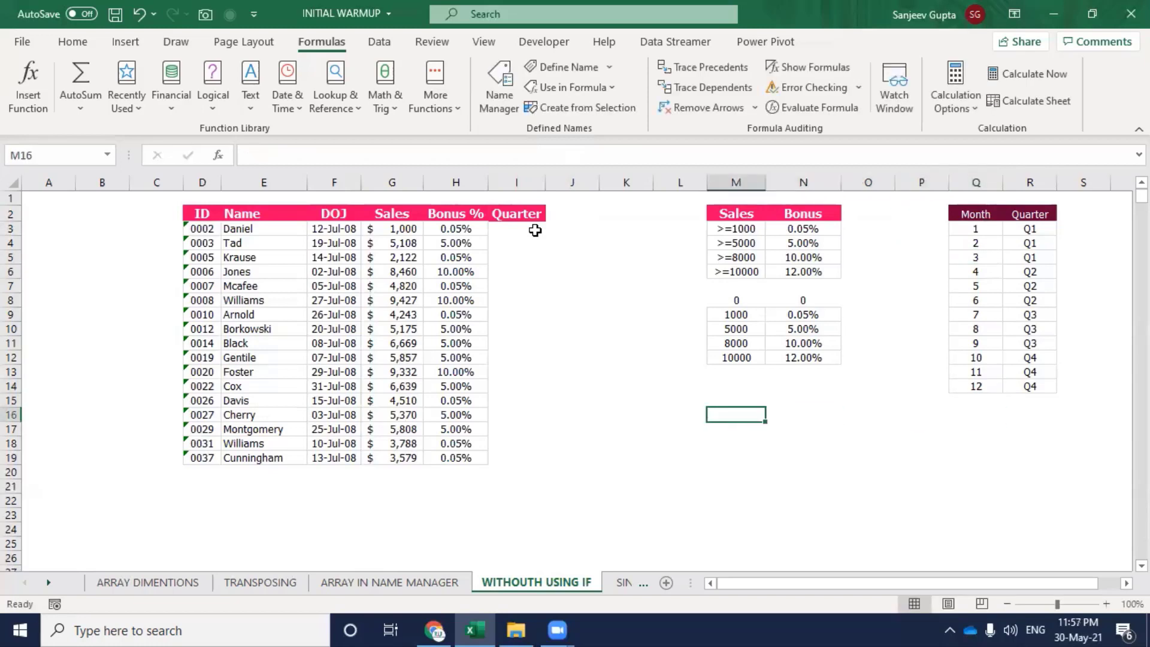
key(Up)
key(Up)
key(Up)
key(Up)
key(Up)
key(Up)
key(Up)
key(Up)
key(Down)
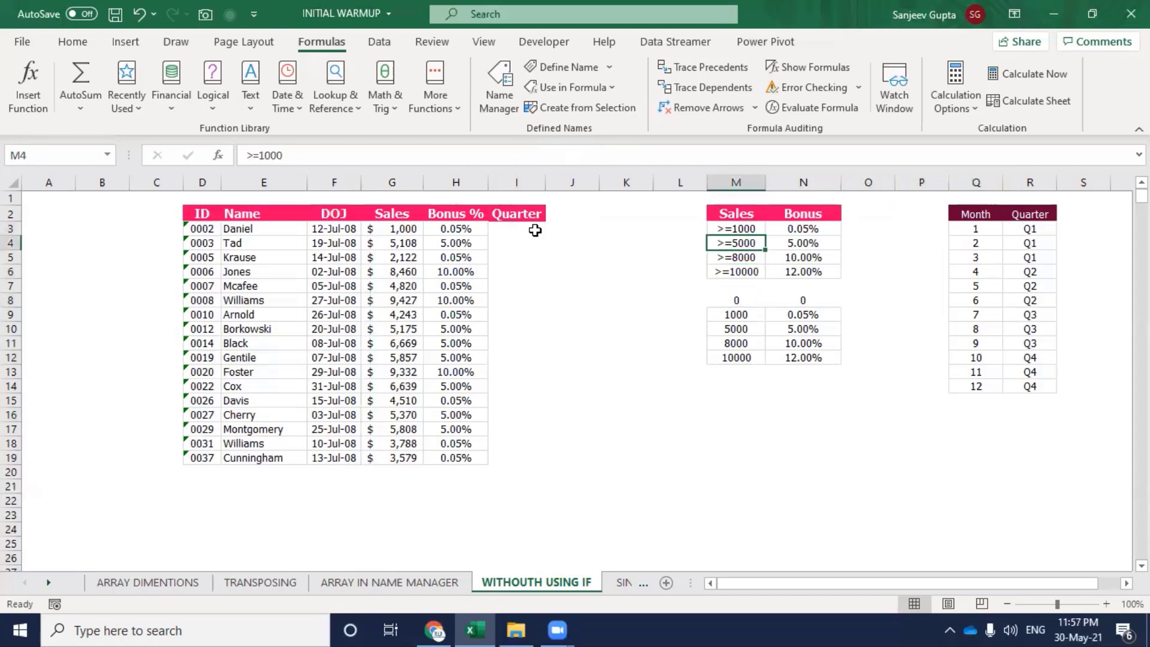
key(Down)
key(Down)
key(Down)
key(Up)
key(Up)
key(Up)
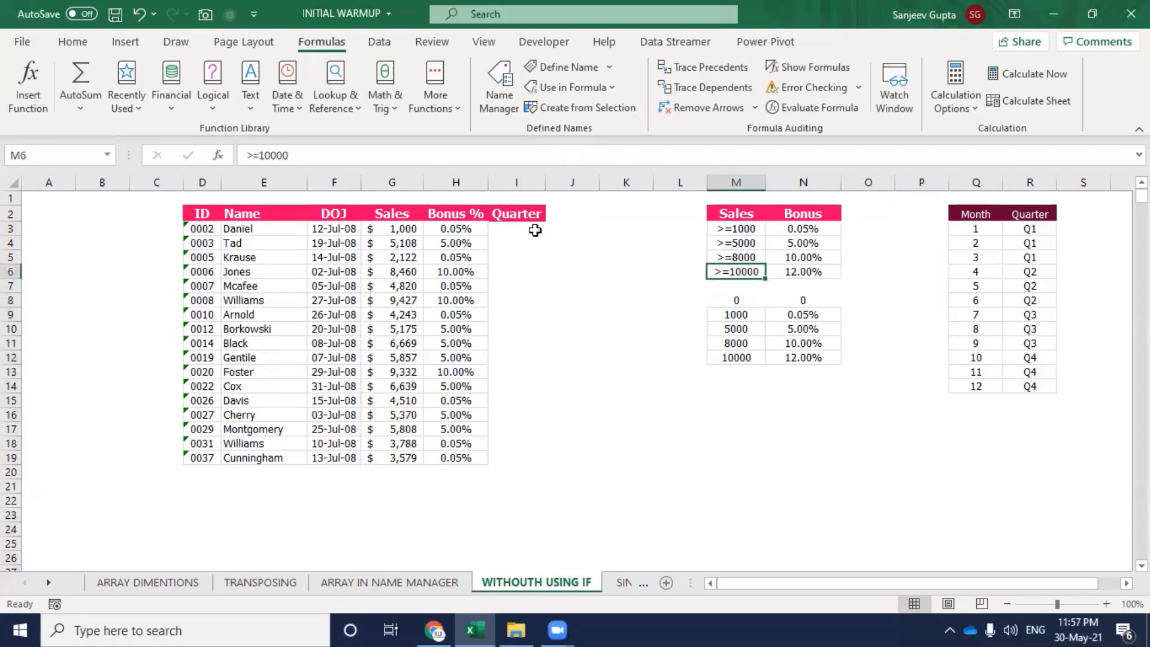
key(Up)
key(Up)
key(Up)
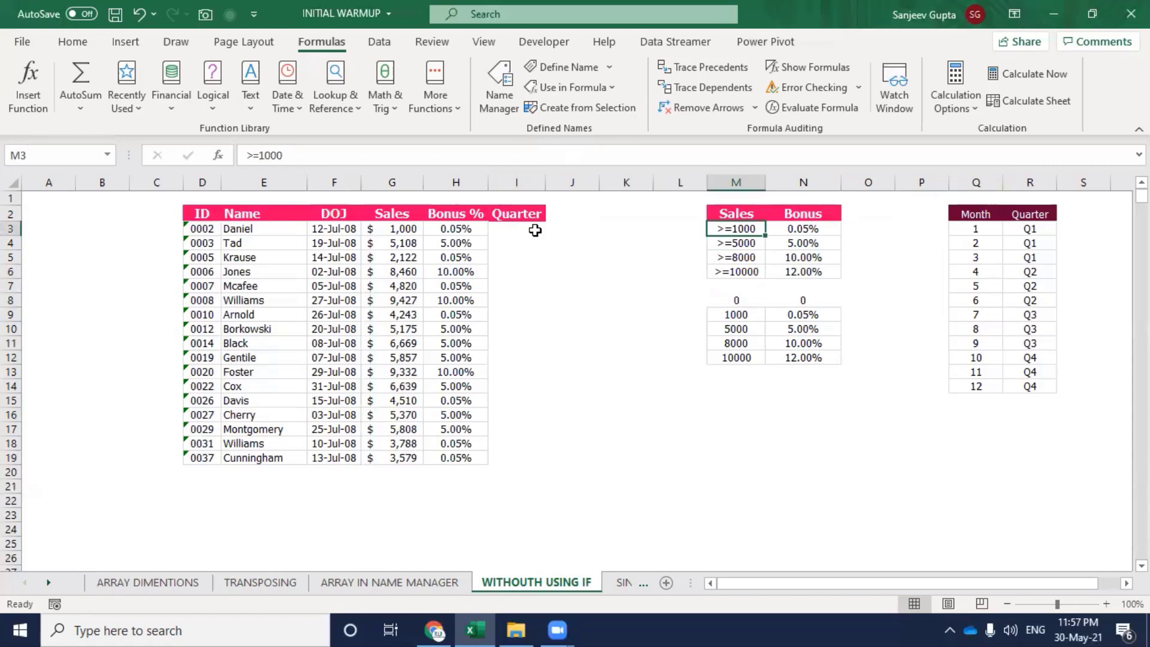
key(Down)
key(Down)
key(Down)
key(Down)
key(Down)
key(Down)
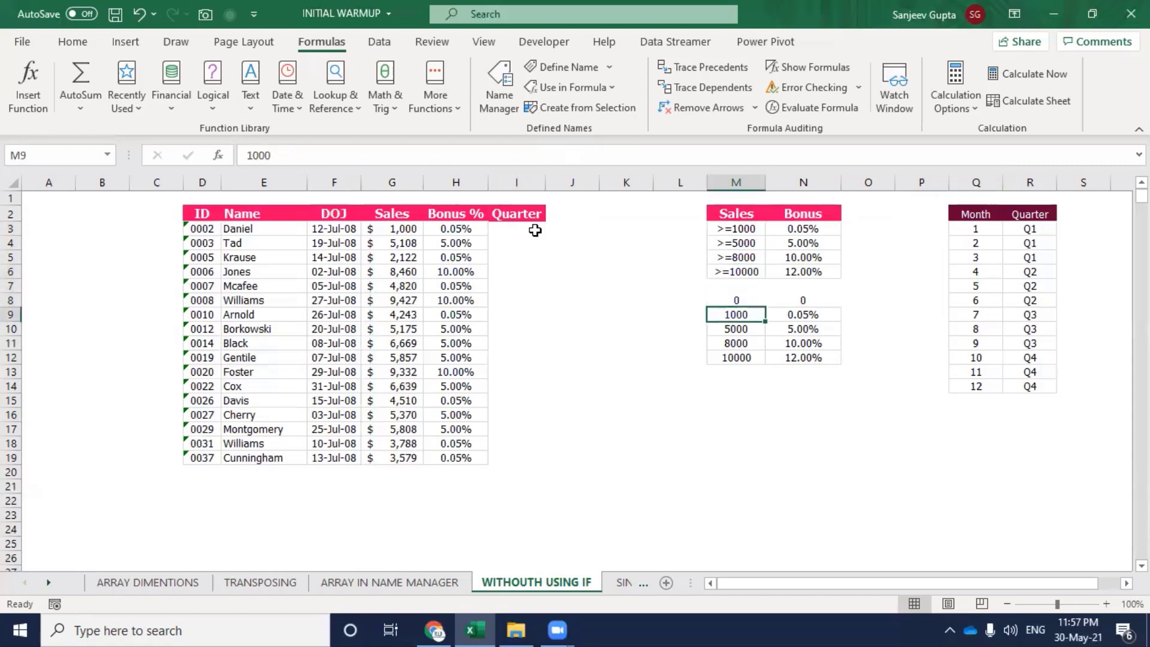
key(Right)
key(Right)
key(Right)
key(Right)
key(Right)
Convert =Q3:R14 in P16 into an inline month–quarter array constant with F9.
key(Down)
key(Down)
key(Down)
key(Down)
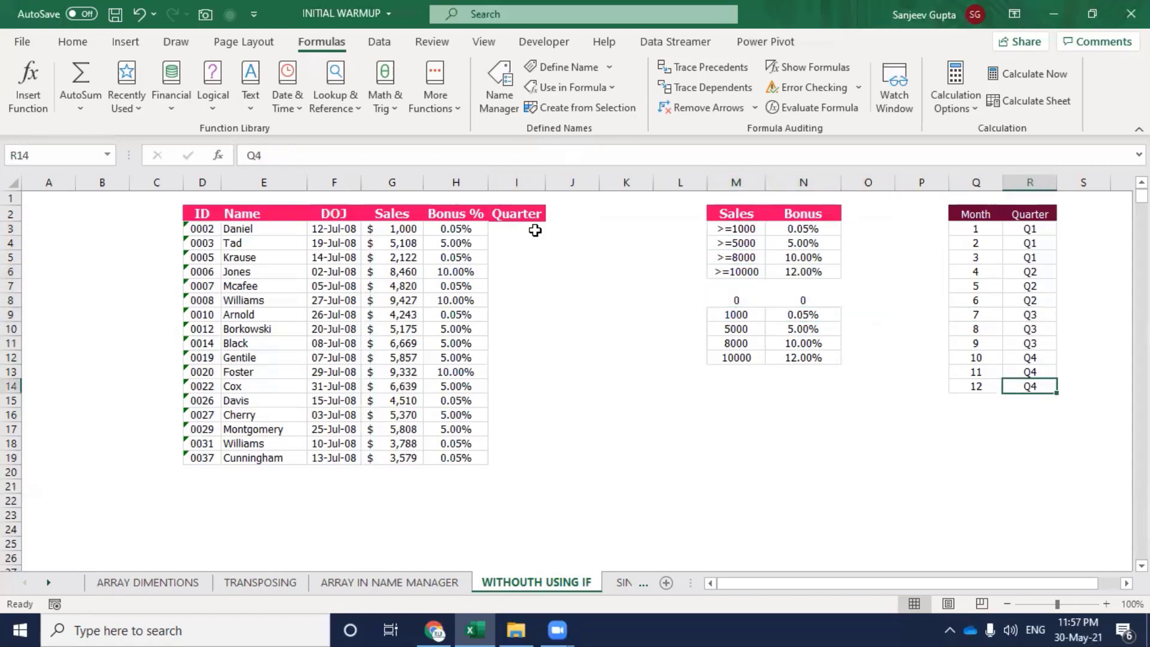
key(Left)
key(Left)
key(Down)
key(Down)
text(=)
key(Up)
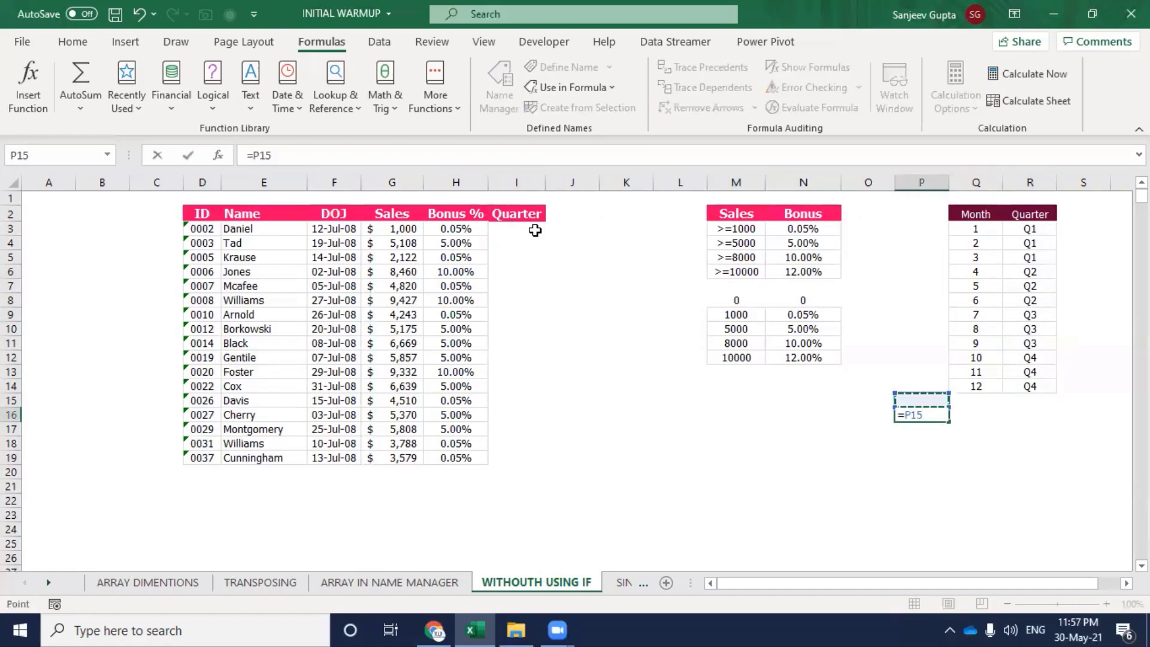
key(Right)
key(Up)
key(shift+Right)
key(shift+Up)
key(shift+Up)
key(shift+Up)
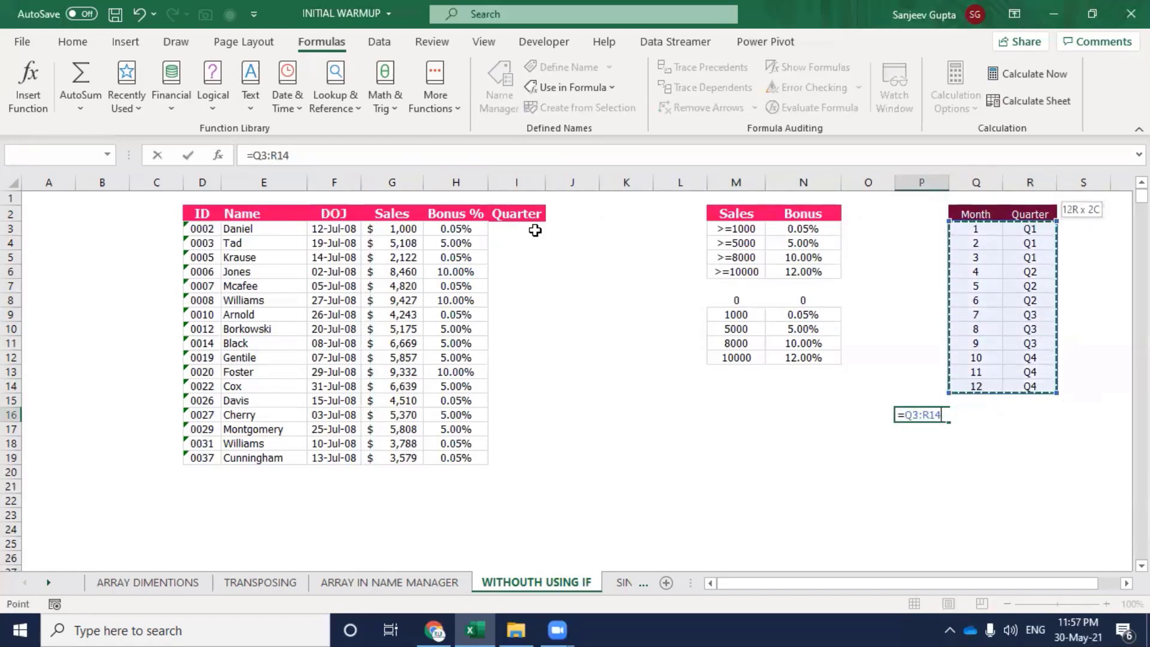
key(F9)
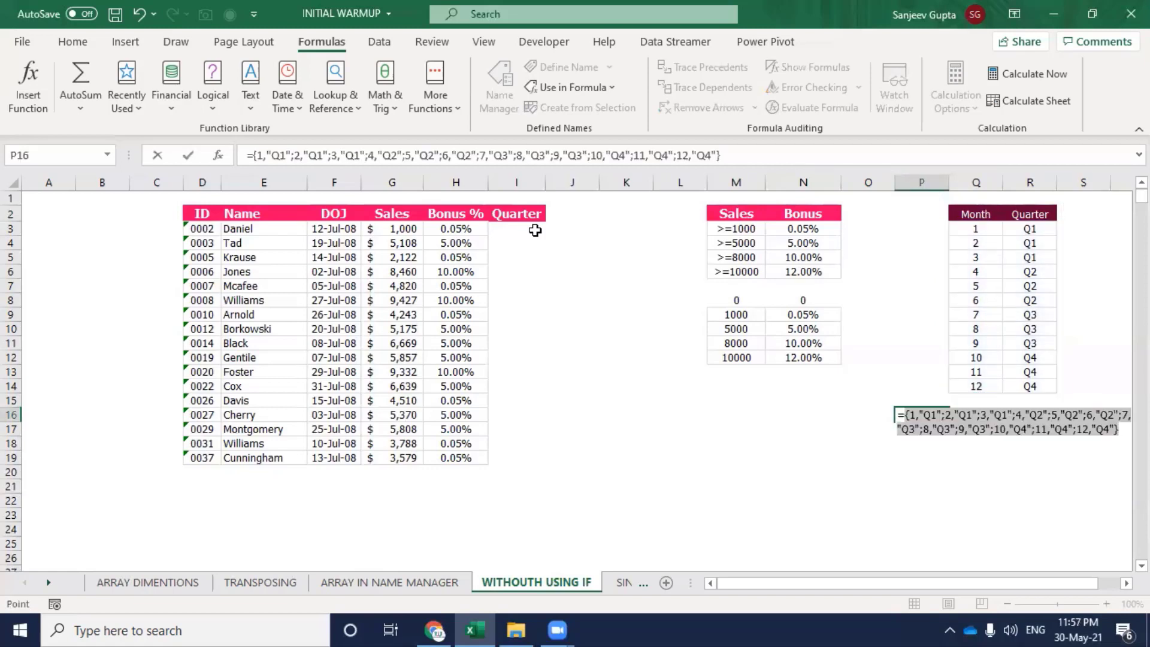
Enter =VLOOKUP(MONTH(F3),{1,"Q1";…;12,"Q4"},2,0) in I3, returning Q3.
key(Escape)
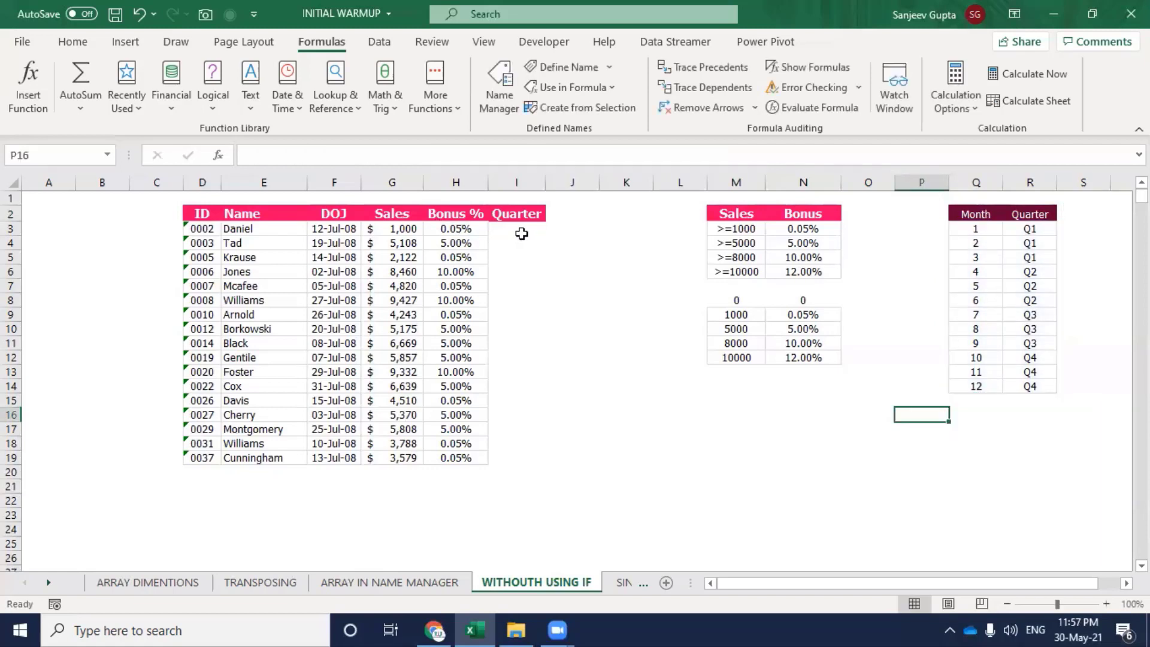
click(524, 232)
text(=)
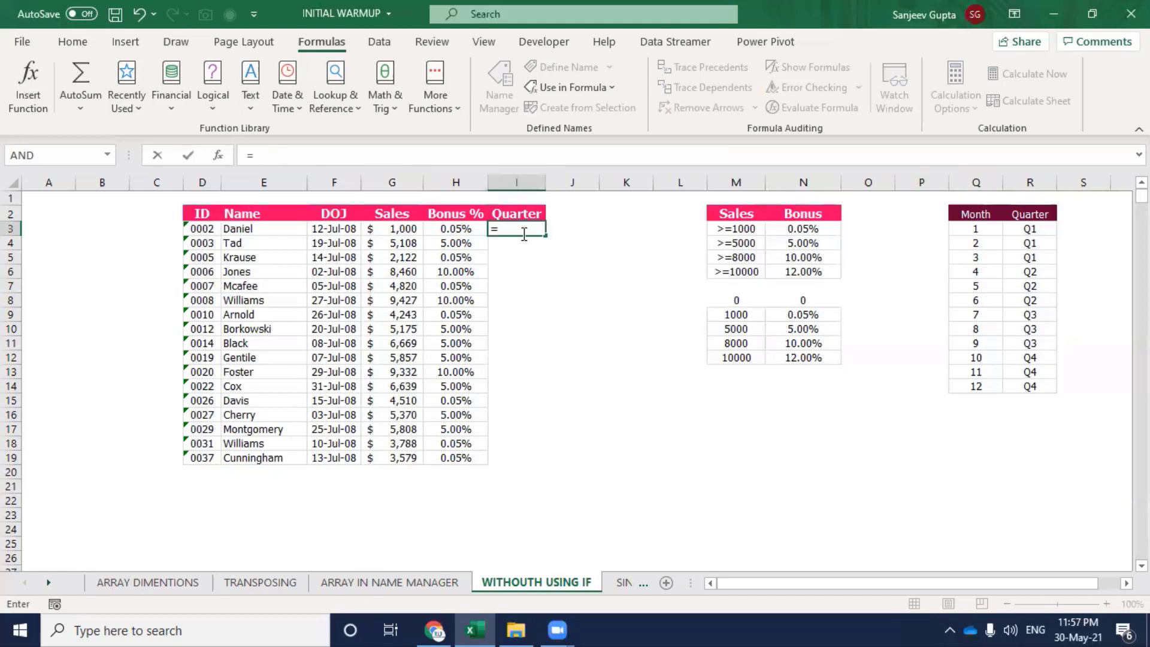
text(v)
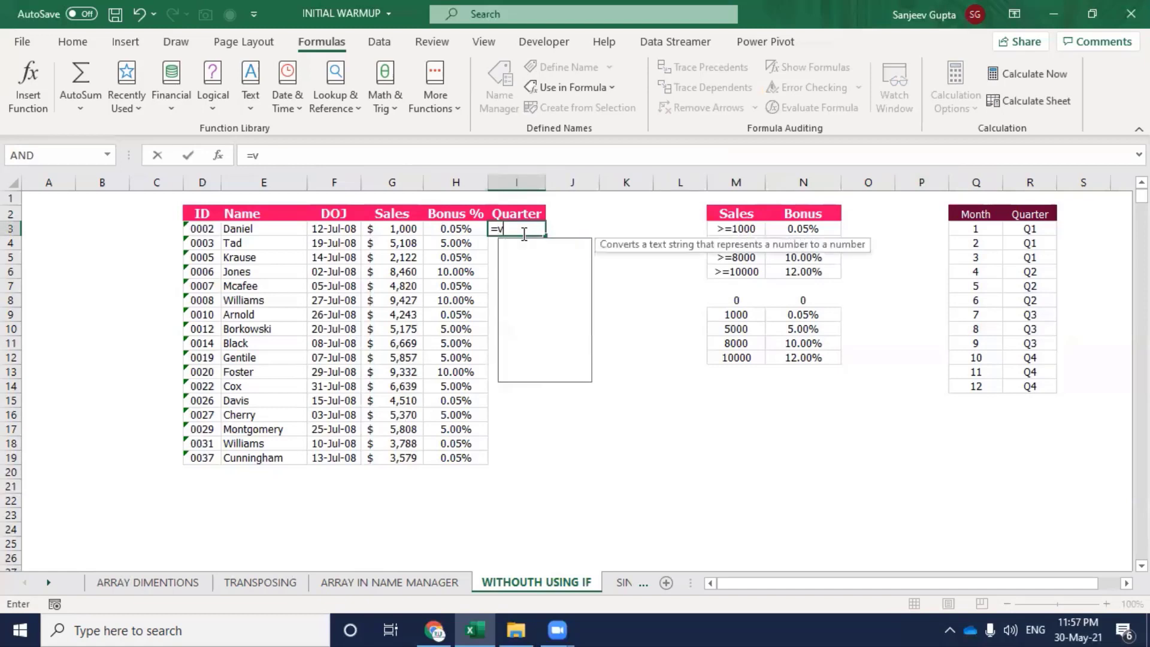
text(l)
key(Tab)
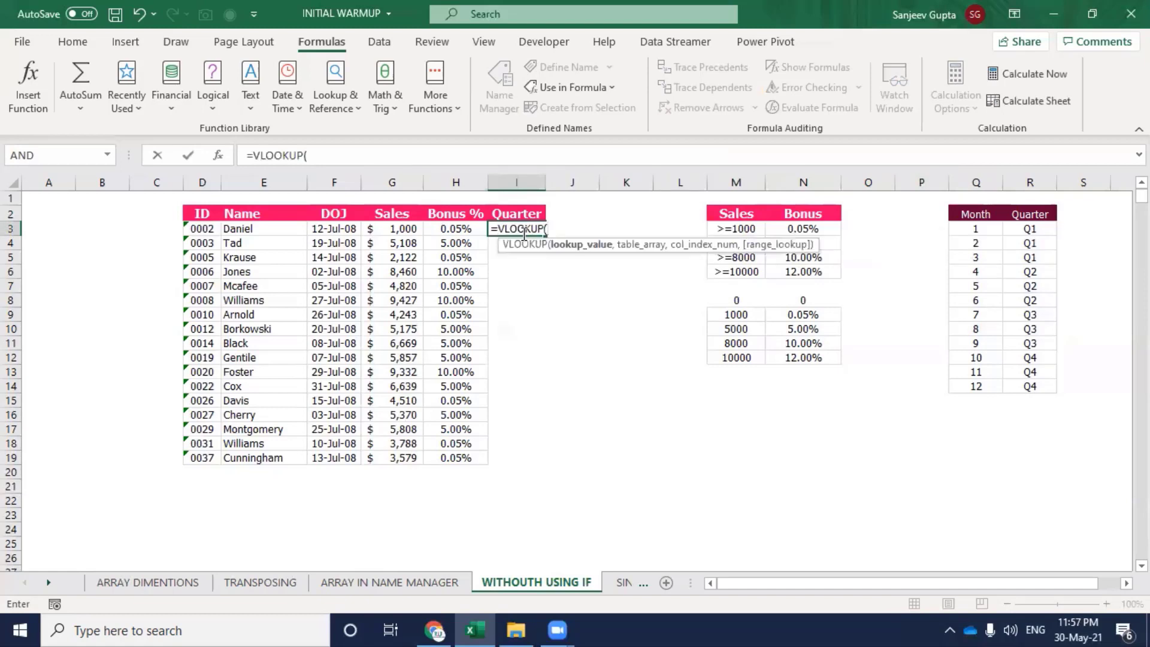
key(Left)
key(Left)
key(Left)
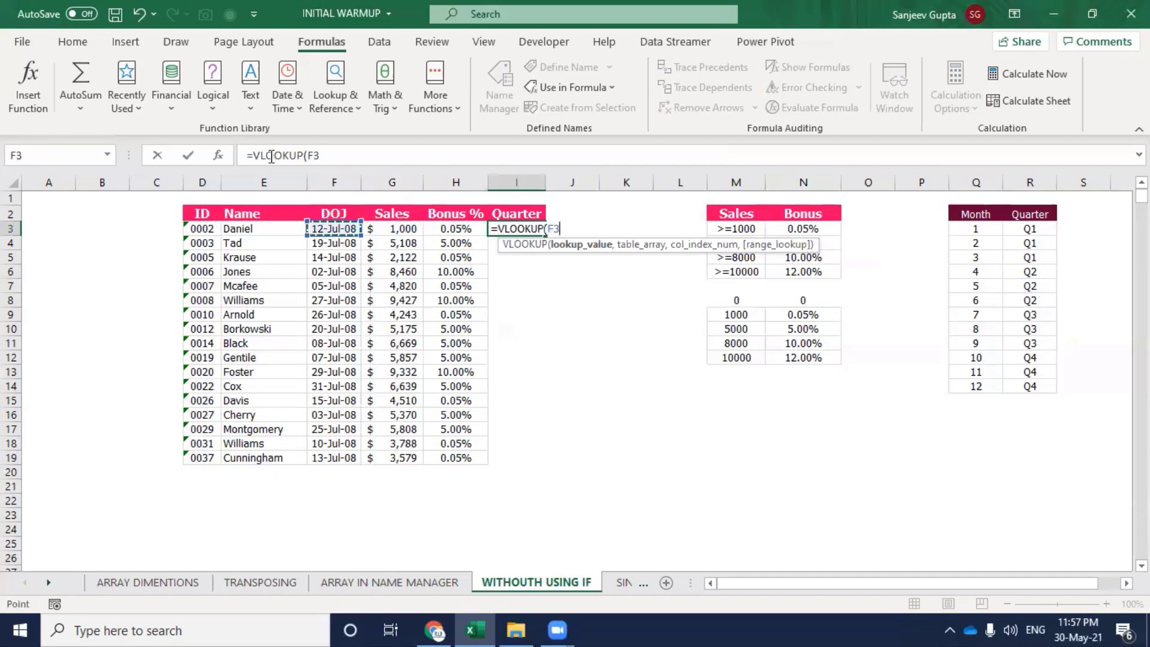
click(327, 155)
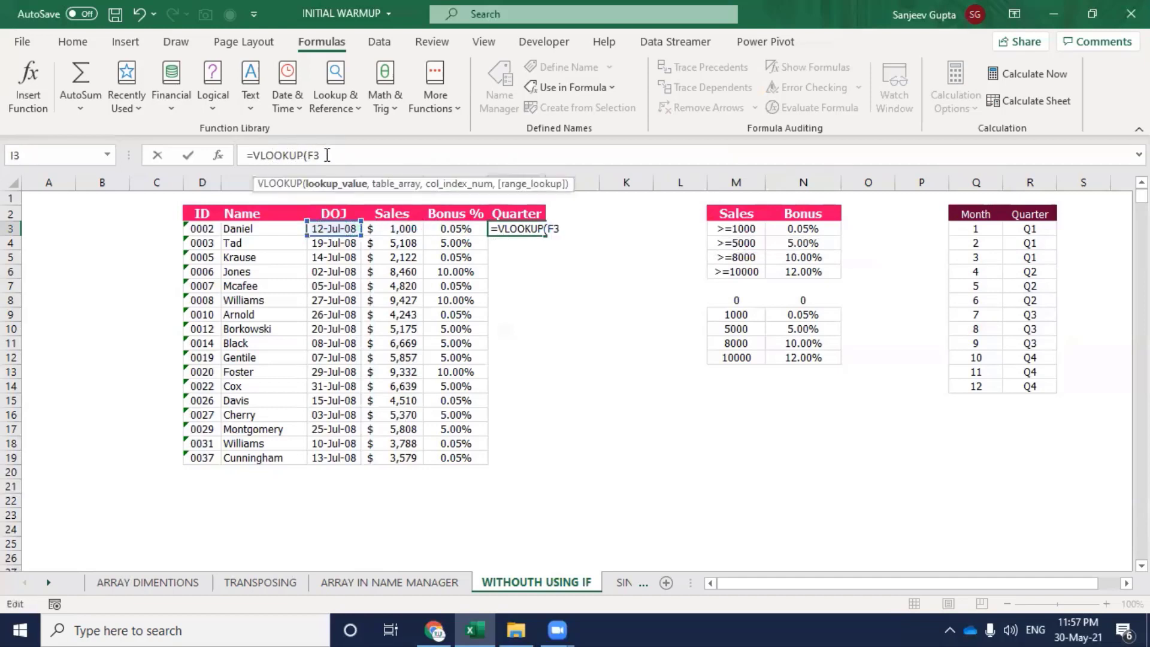
text(month(F3)
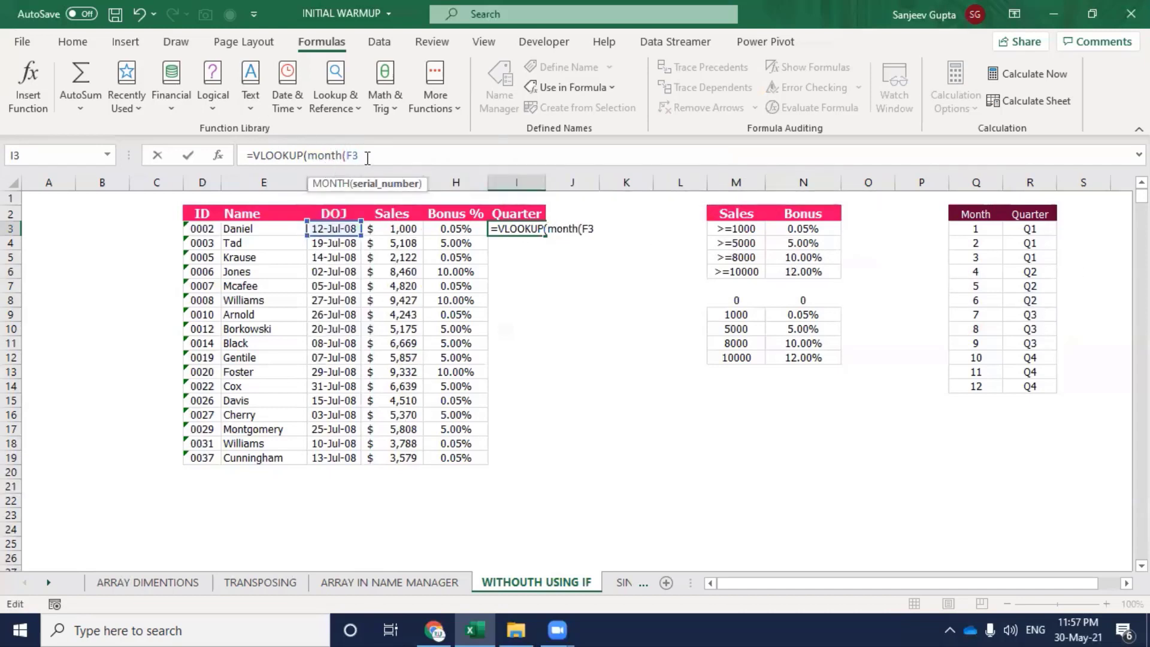
text(),)
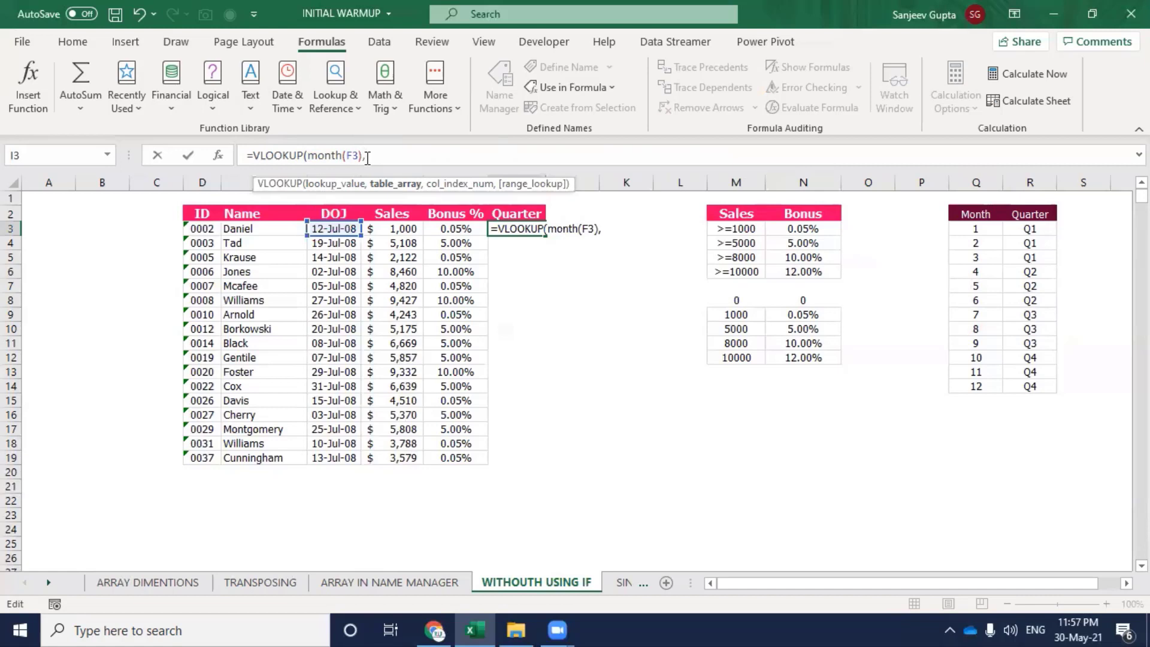
text({1,"Q1";2,"Q1";3,"Q1";4,"Q2";5,"Q2";6,"Q2";7,"Q3";8,"Q3";9,"Q3";10,"Q4";11,"Q4";12,"Q4"})
text(,2,)
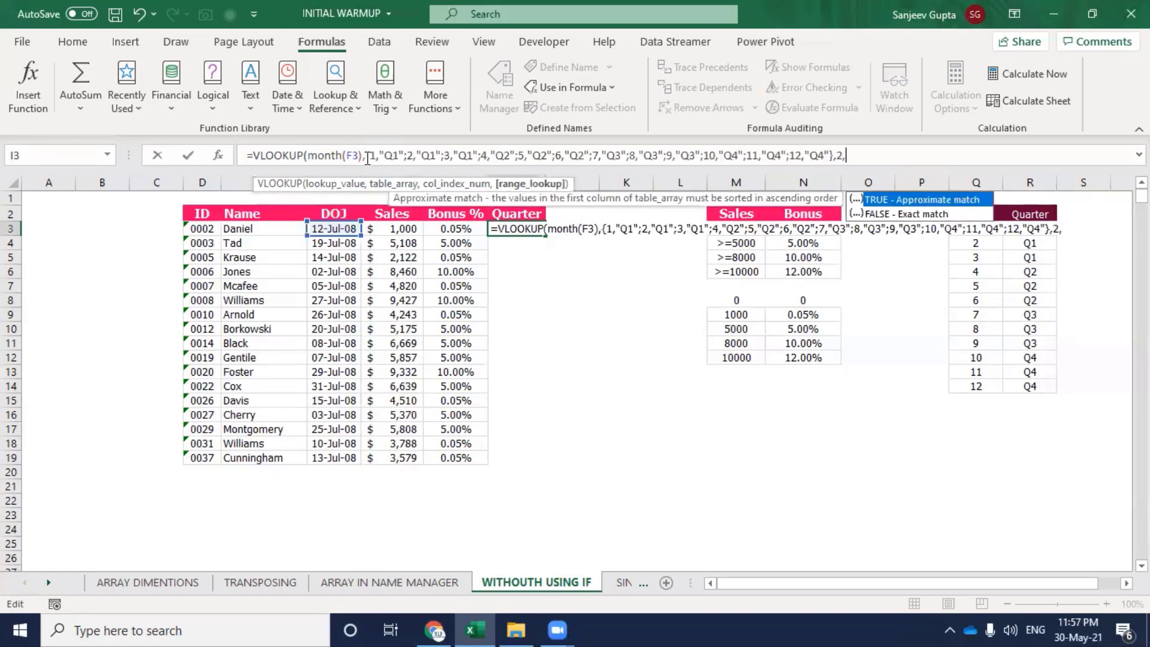
text(0)
text())
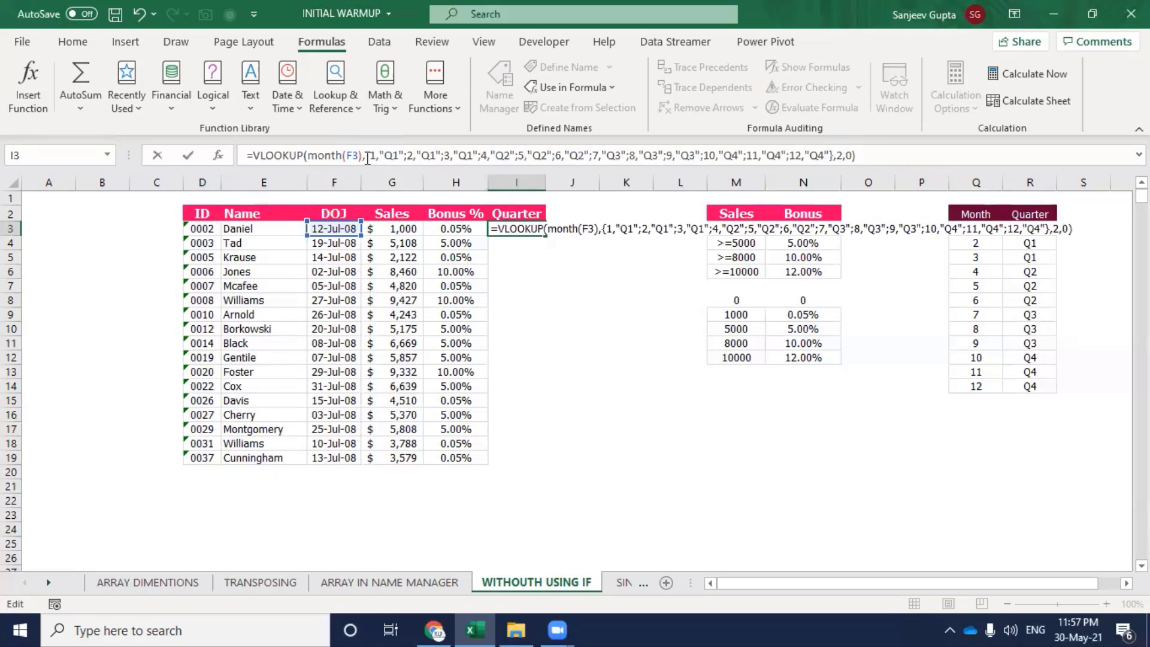
key(Return)
Fill the quarter lookup formula down I3:I19.
key(Left)
key(ctrl+Down)
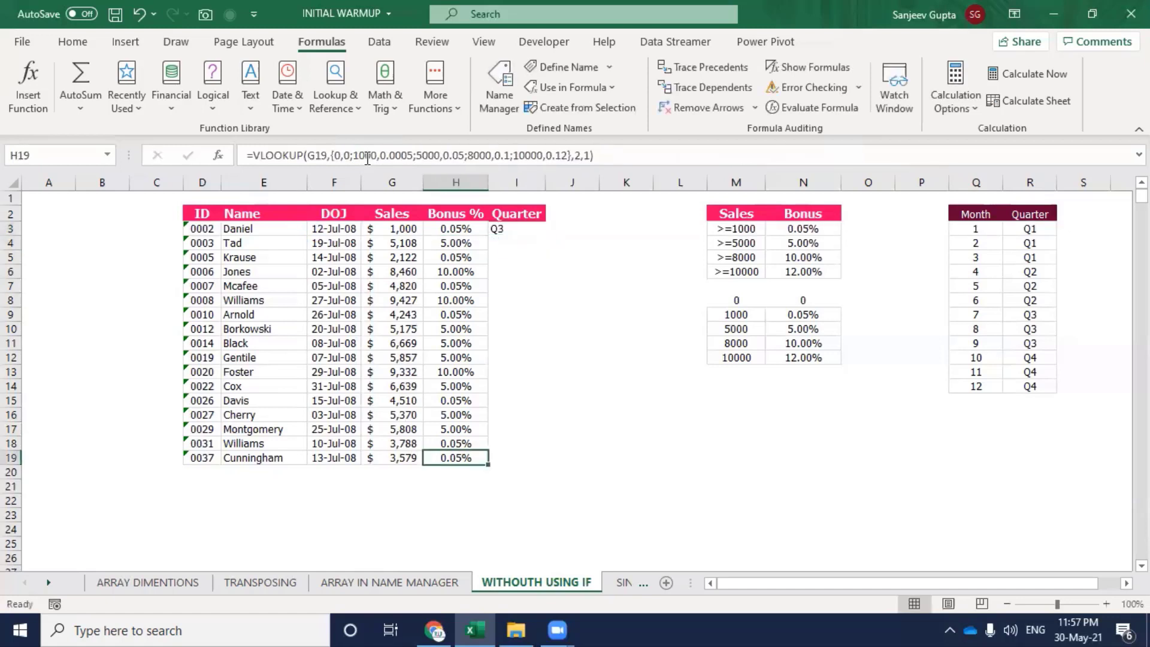
key(Right)
key(ctrl+shift+Up)
key(ctrl+d)
Fill the quarter formula down to row 19 and change F3's joining date to 12-Aug-08.
key(Down)
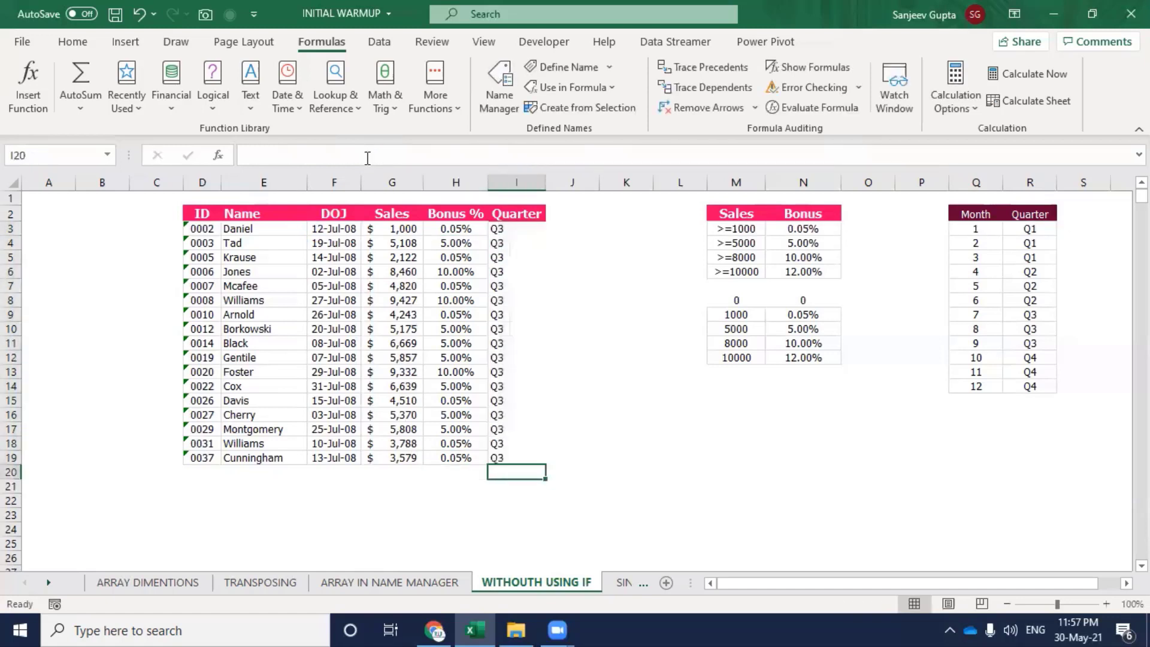
key(Up)
key(Up)
key(Up)
key(Up)
key(Up)
key(Left)
key(Left)
key(Left)
key(Up)
key(Up)
key(Up)
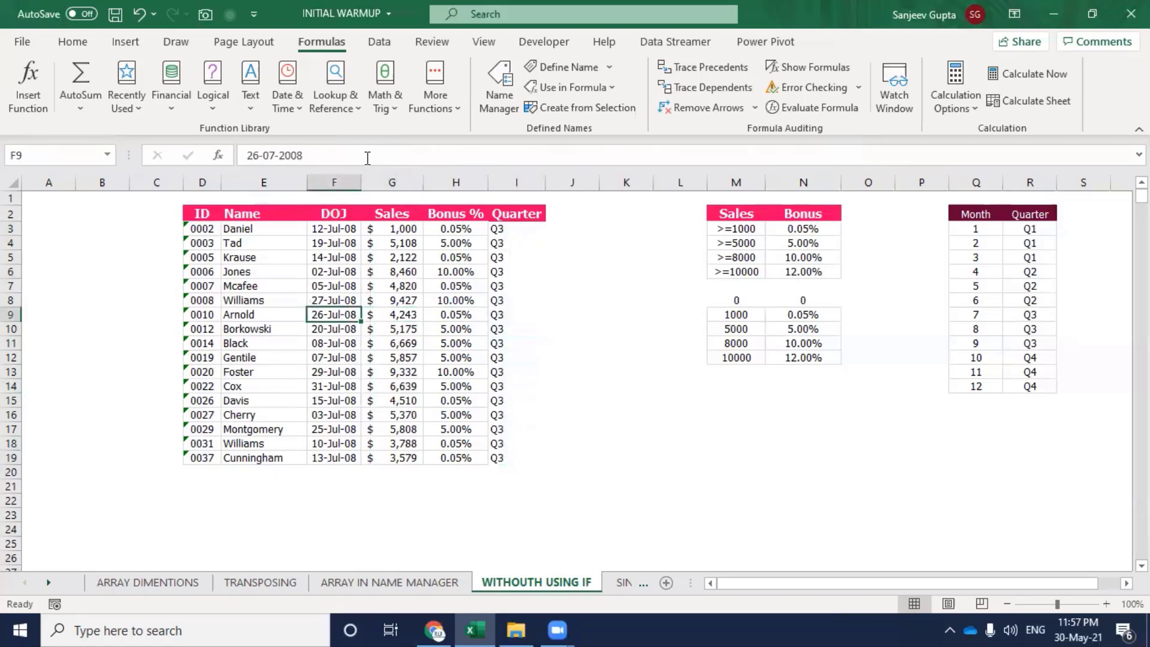
key(ctrl+Up)
key(Down)
key(F2)
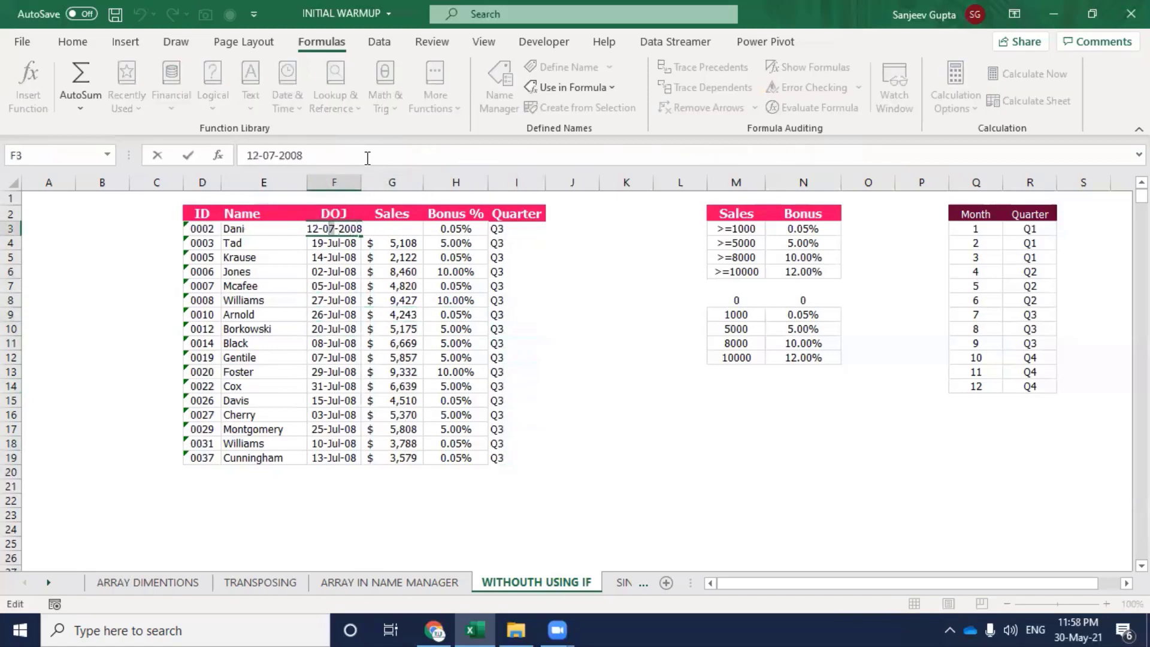
key(Return)
AutoFit the DOJ column F so the joining dates display fully.
key(Up)
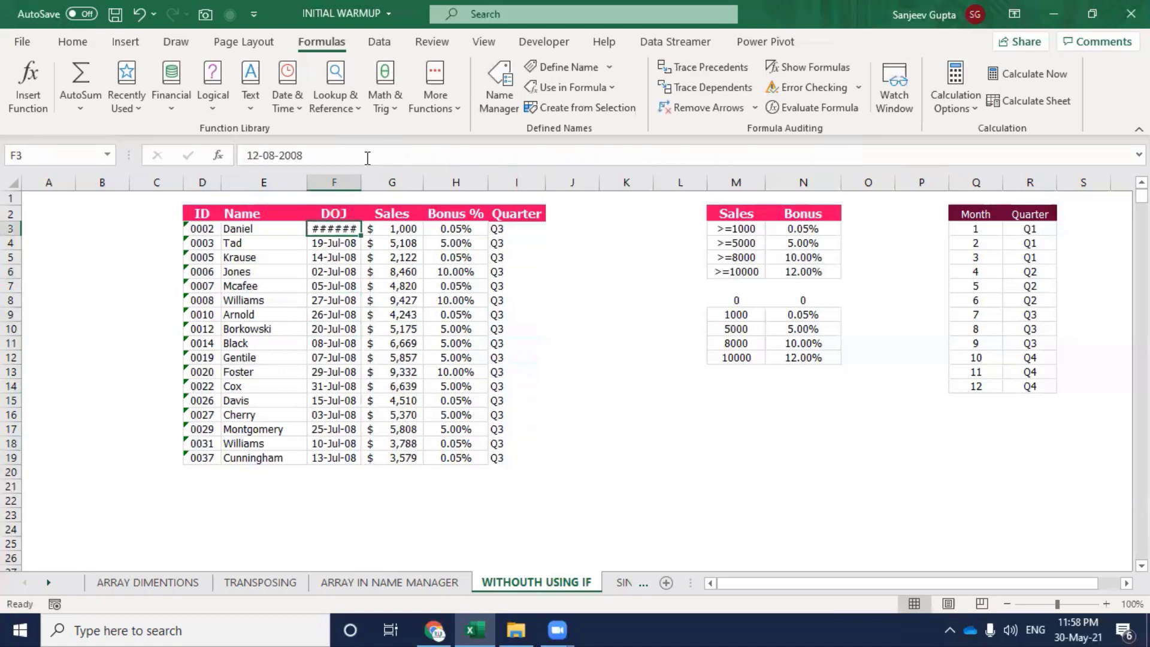
key(Right)
key(Left)
key(ctrl+space)
key(alt+h)
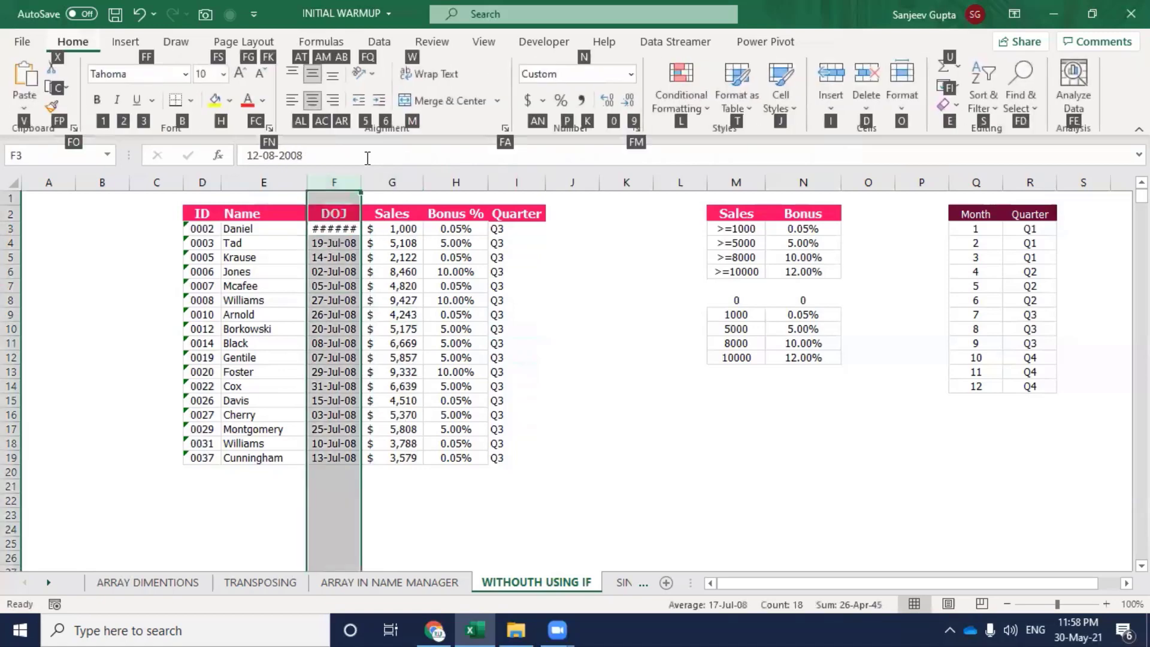
key(o)
key(i)
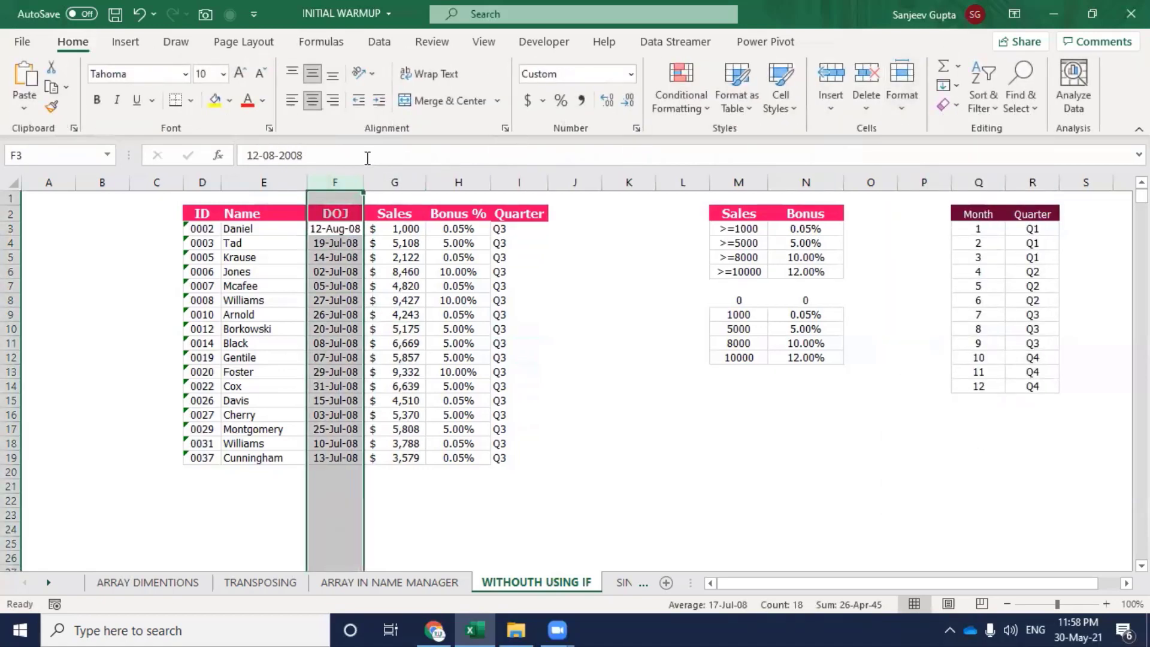
click(1046, 330)
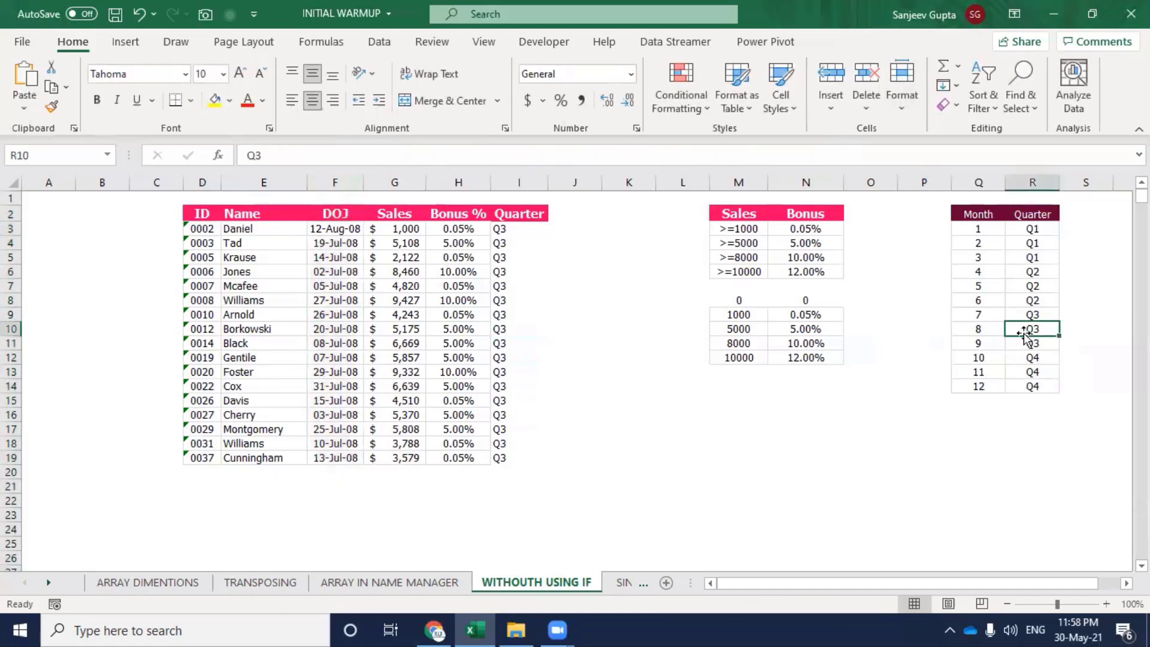
Change F4's joining date to 19-Jan-08 so its quarter becomes Q1.
click(342, 242)
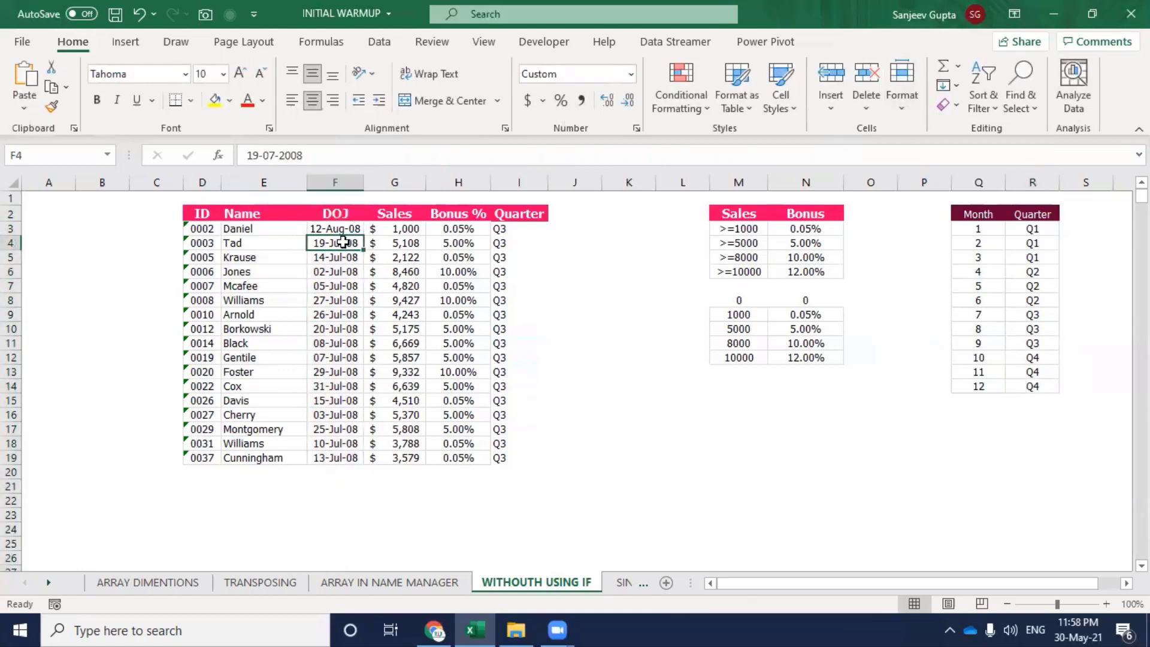
double_click(342, 242)
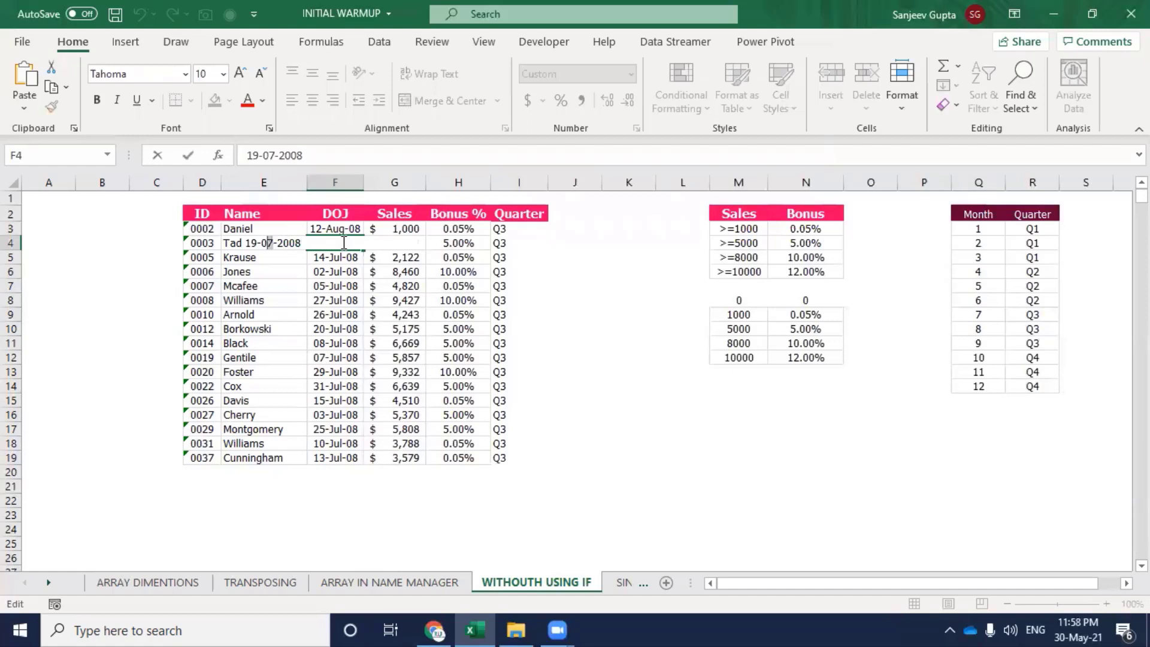
text(1)
key(Return)
key(Up)
key(Right)
key(Right)
key(Right)
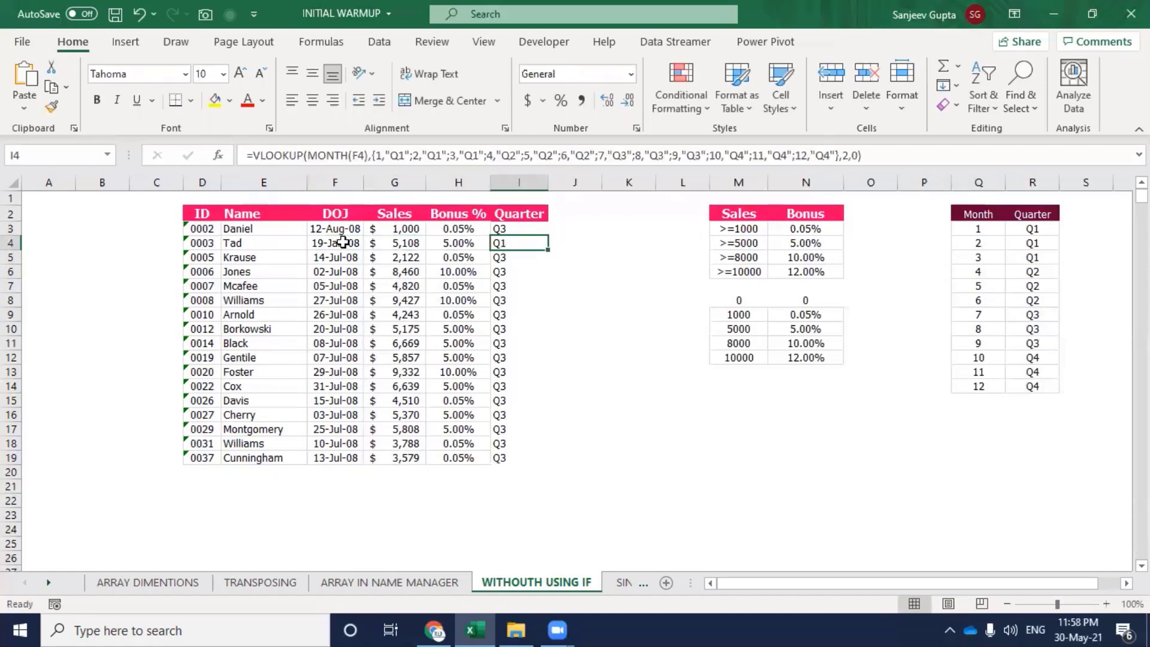
key(Left)
key(Left)
key(Left)
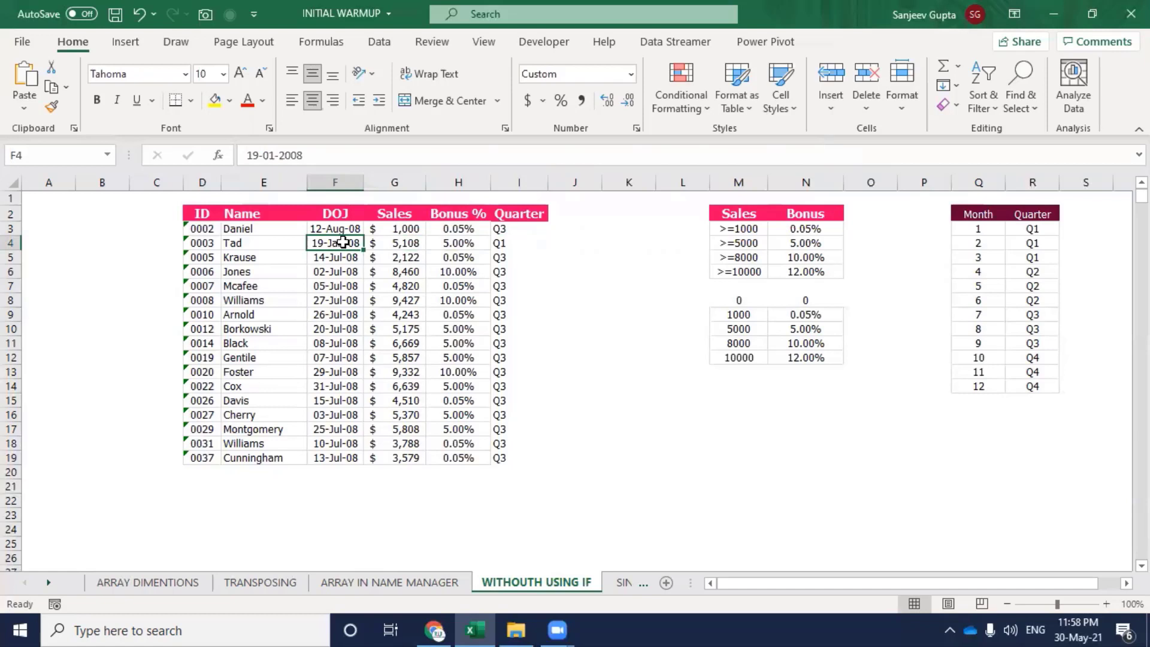
key(Right)
key(Right)
key(Left)
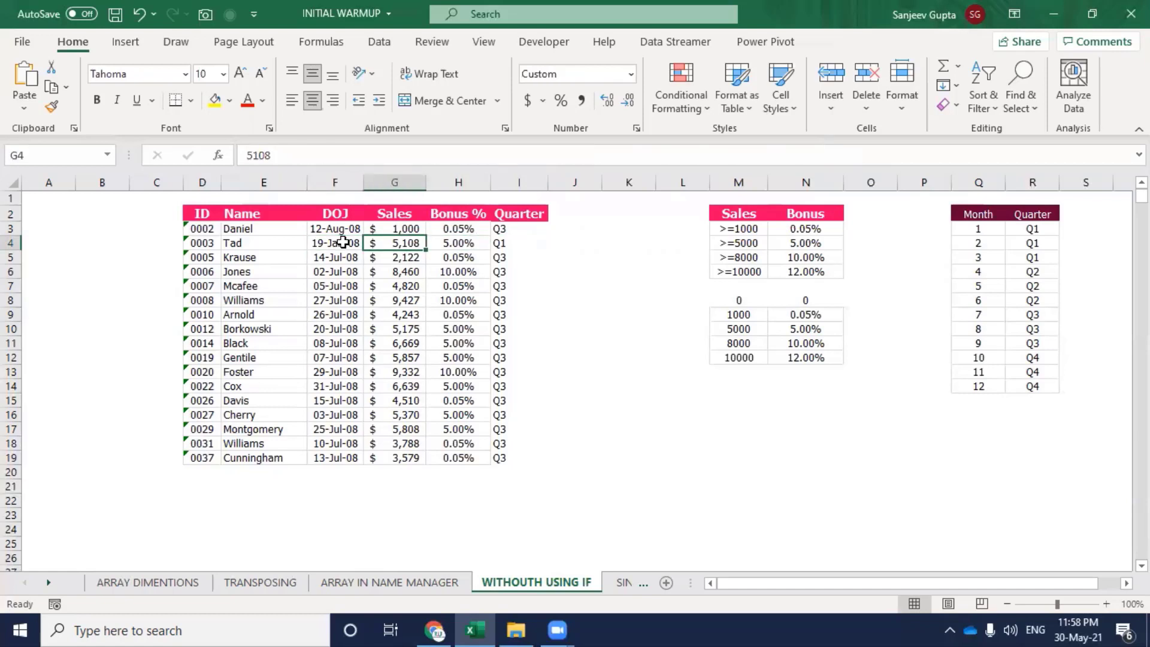
key(Left)
Change F5's joining date to 14-Dec-08, giving Q4, and save the workbook.
key(Down)
key(F2)
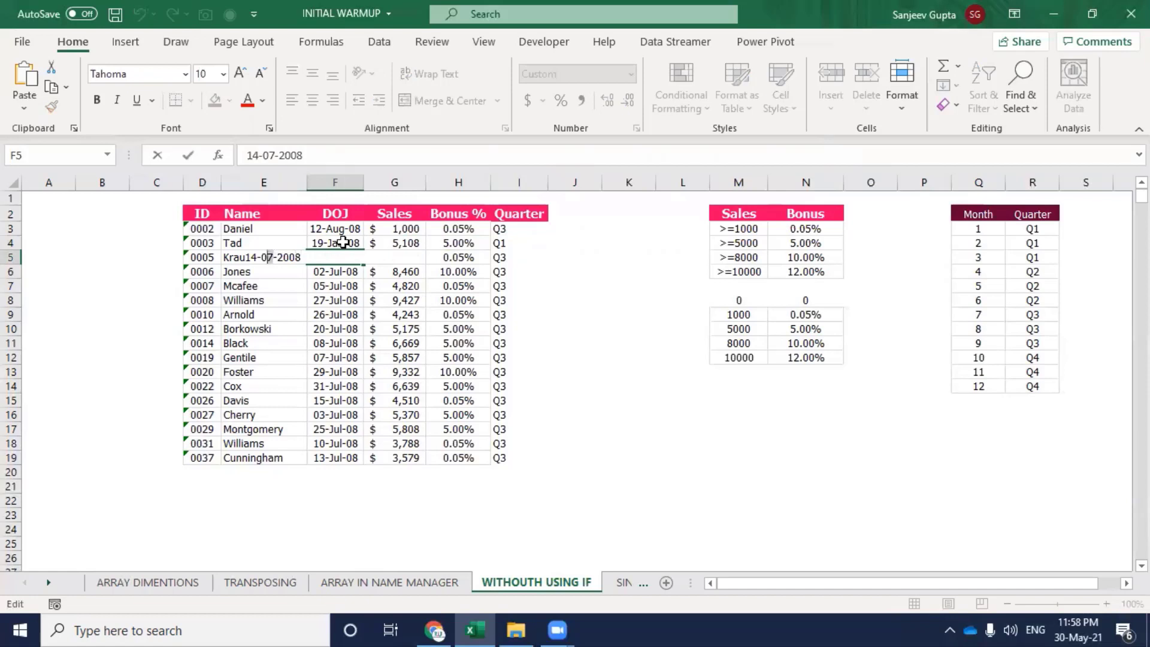
text(12)
key(Tab)
key(Right)
key(Right)
key(ctrl+s)
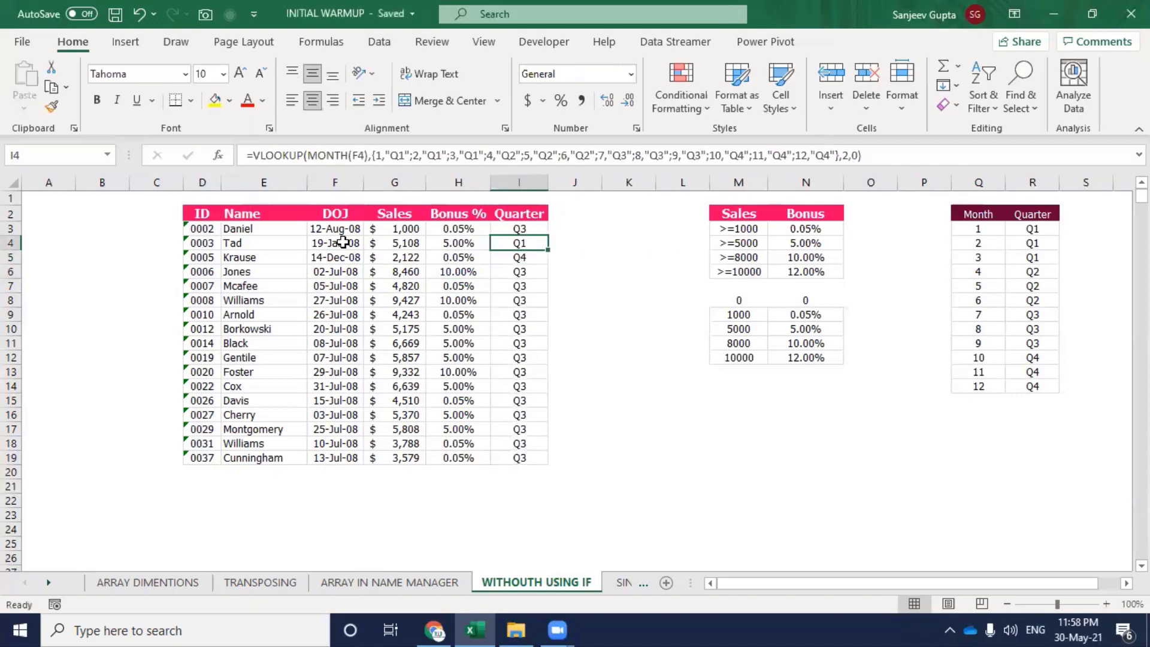
key(ctrl+Page_Down)
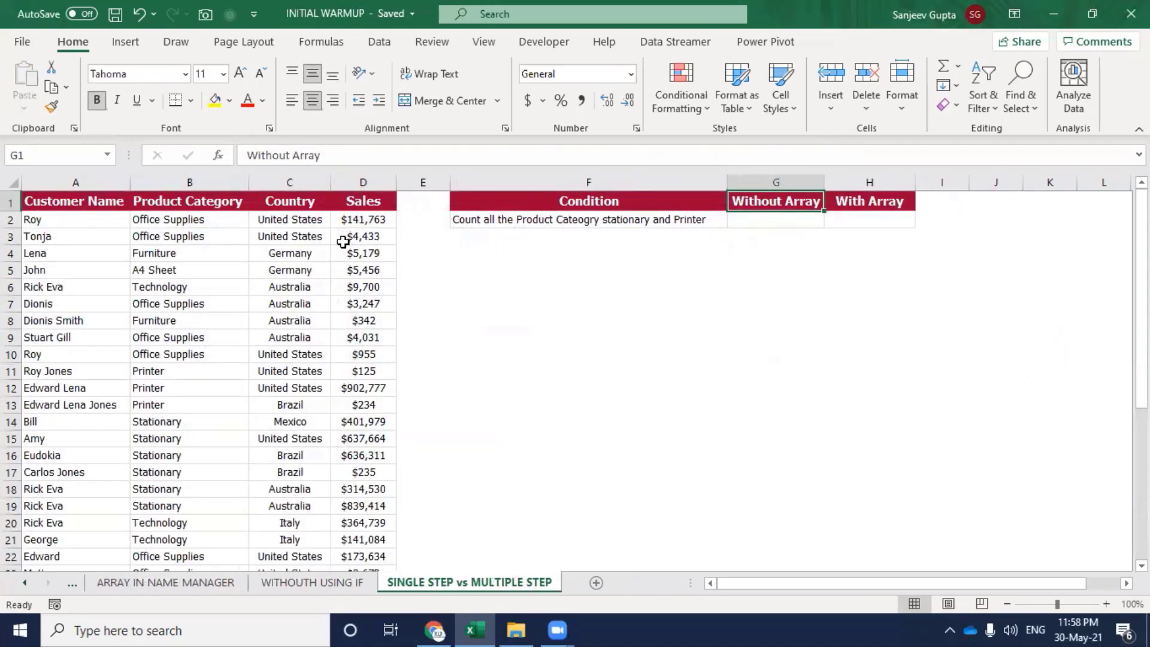
Enter =COUNTIF(B2:B37,"Stationary") in the Without Array cell G2.
key(Down)
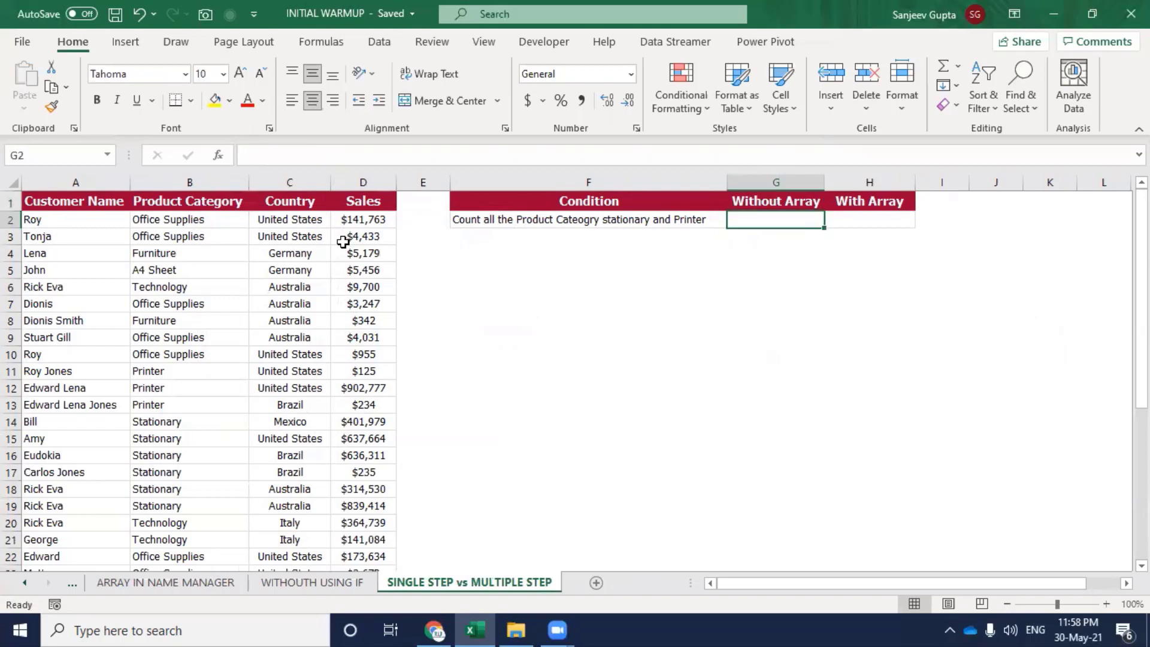
key(Left)
key(Left)
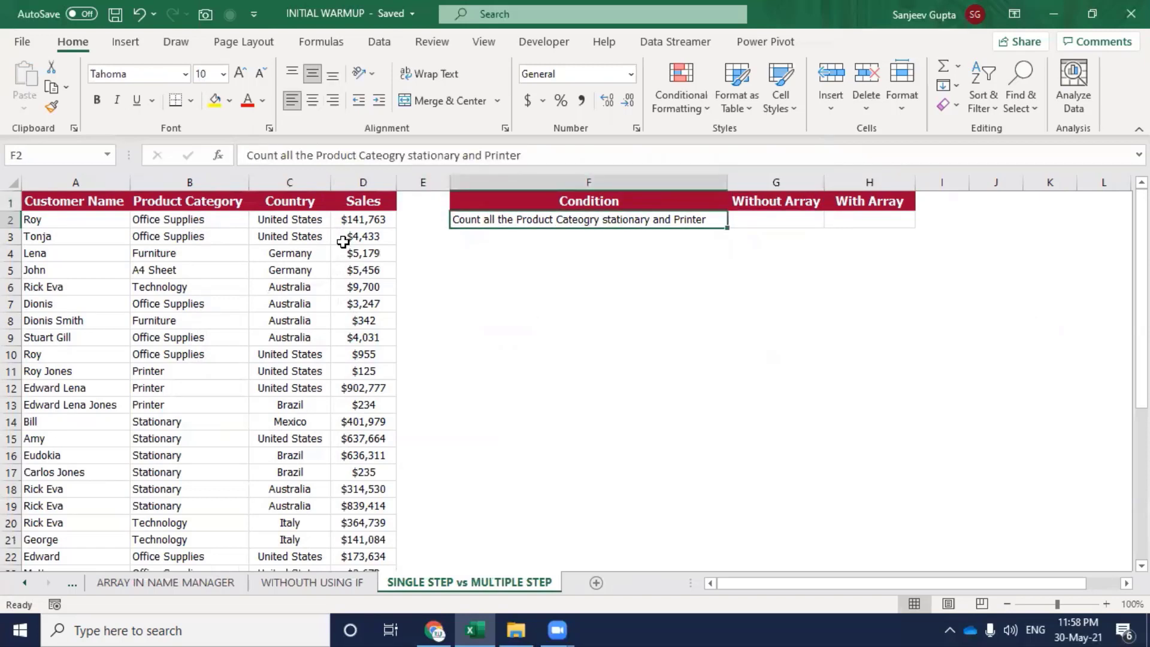
key(Right)
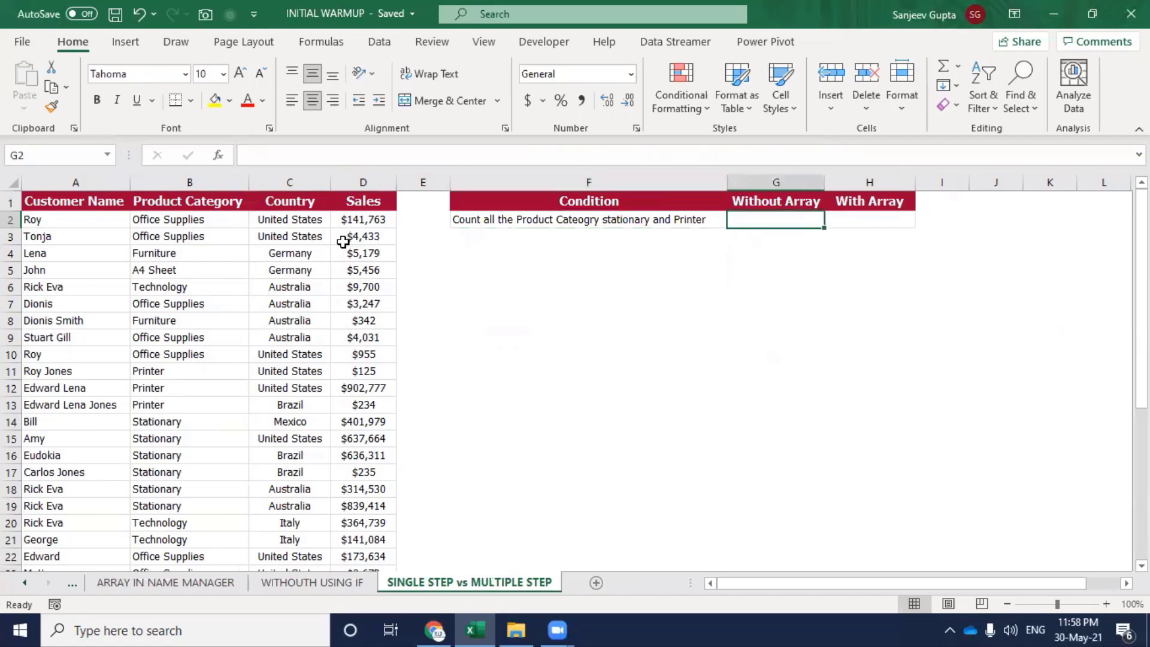
text(=count)
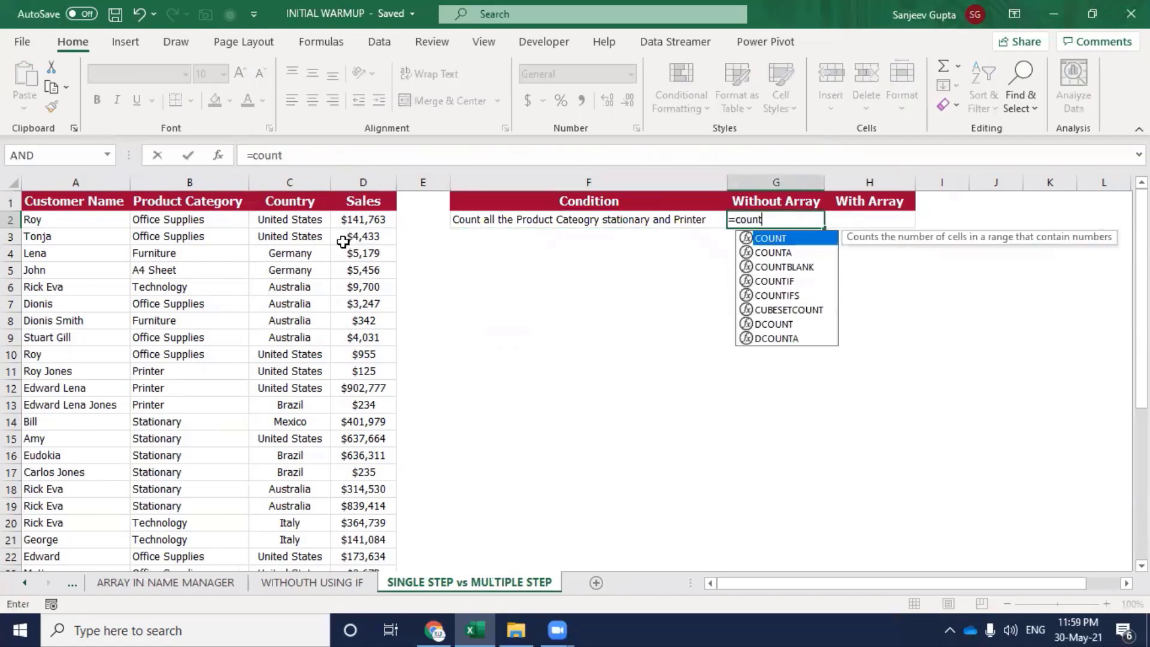
text(if)
key(Tab)
key(Left)
key(Left)
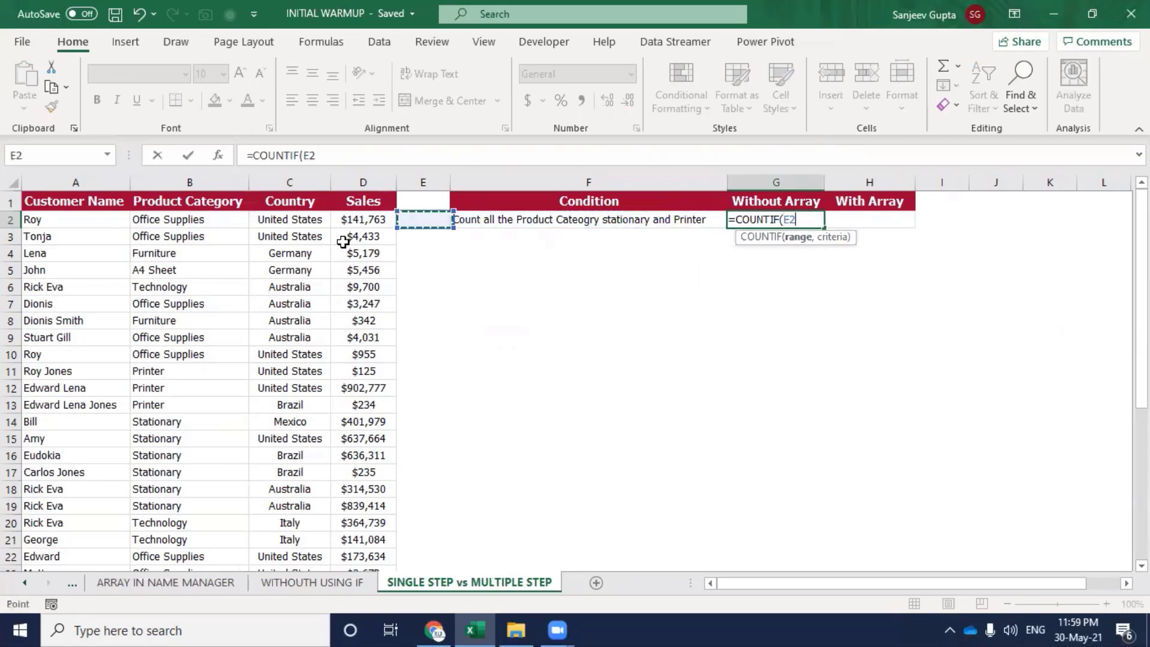
key(Left)
key(Left)
key(Left)
key(ctrl+shift+Down)
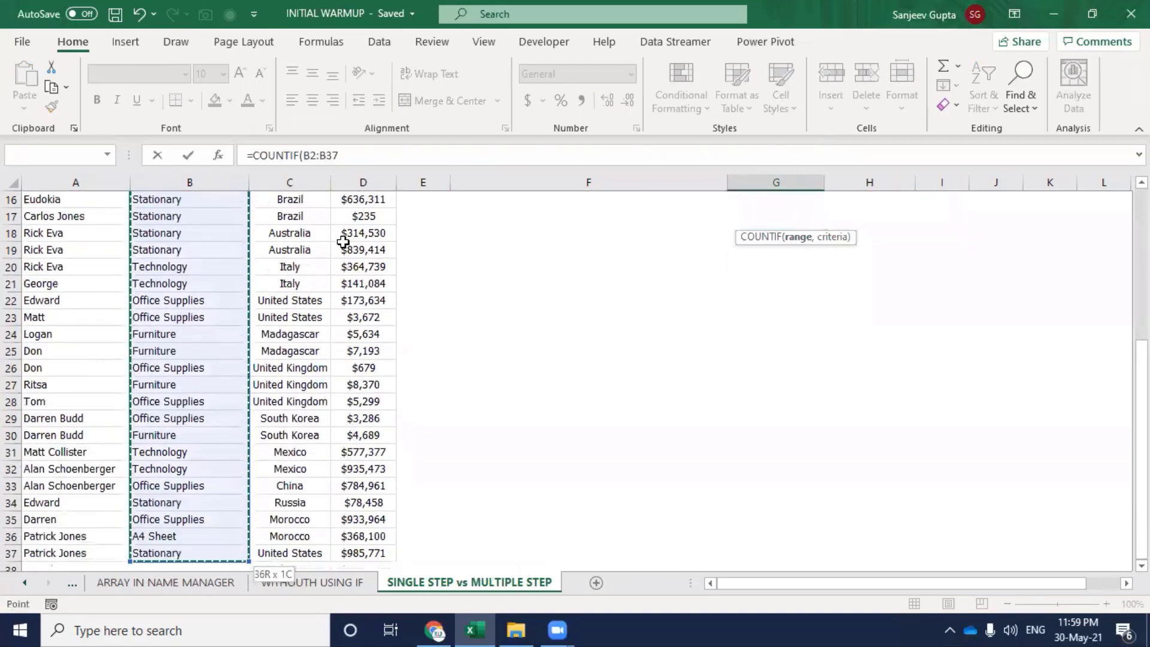
text(,"Stat)
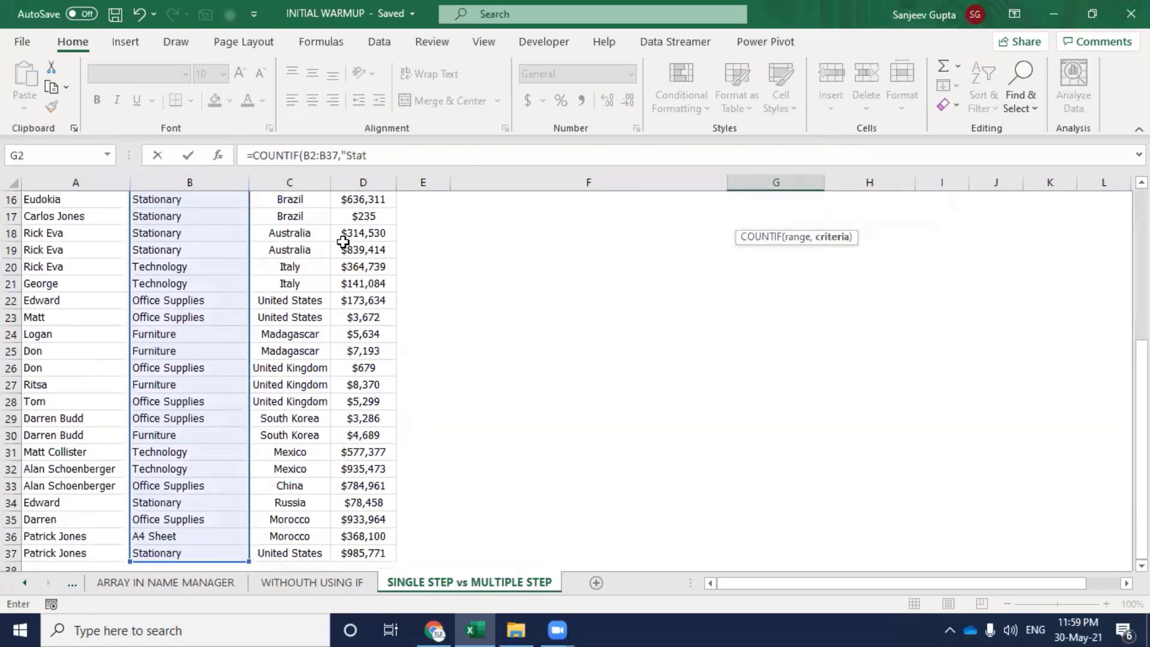
text(ionary)
key(Return)
key(Up)
key(Up)
key(Down)
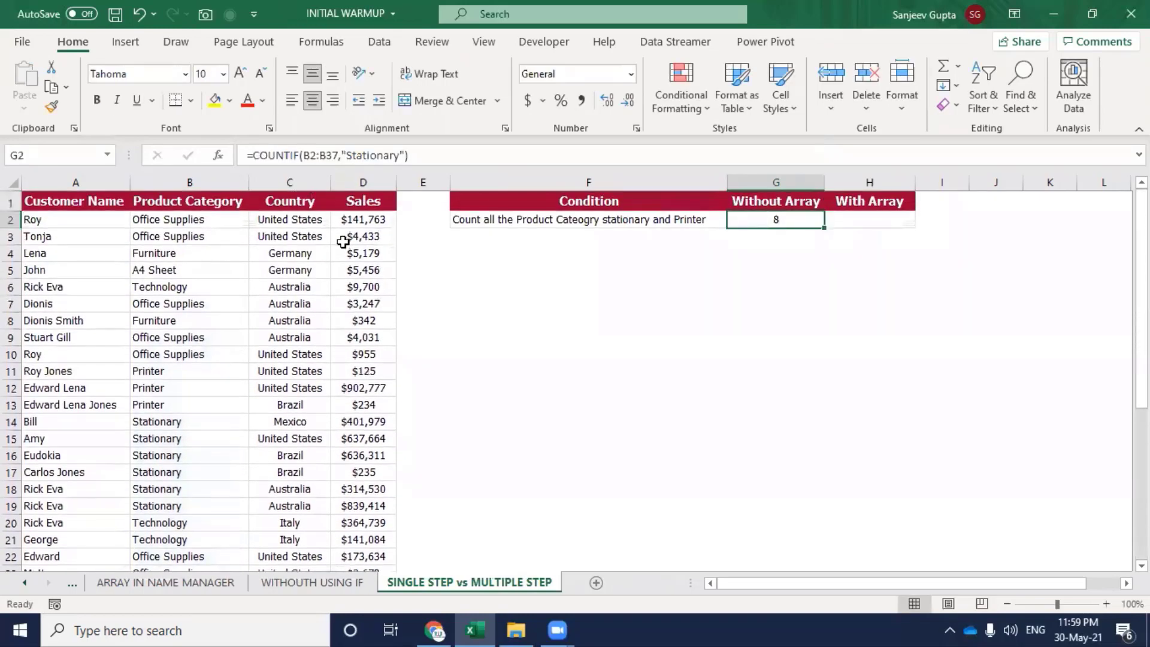
key(Up)
Add a second COUNTIF term with the criterion "Printer" to G2's formula.
click(801, 224)
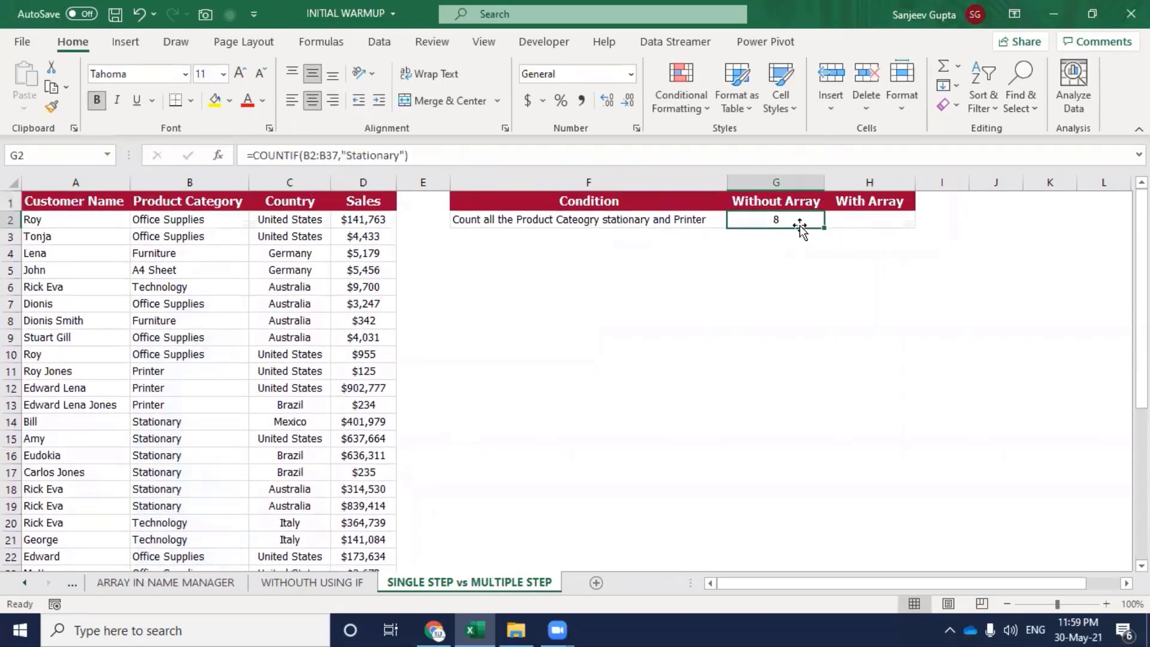
drag(468, 157, 258, 156)
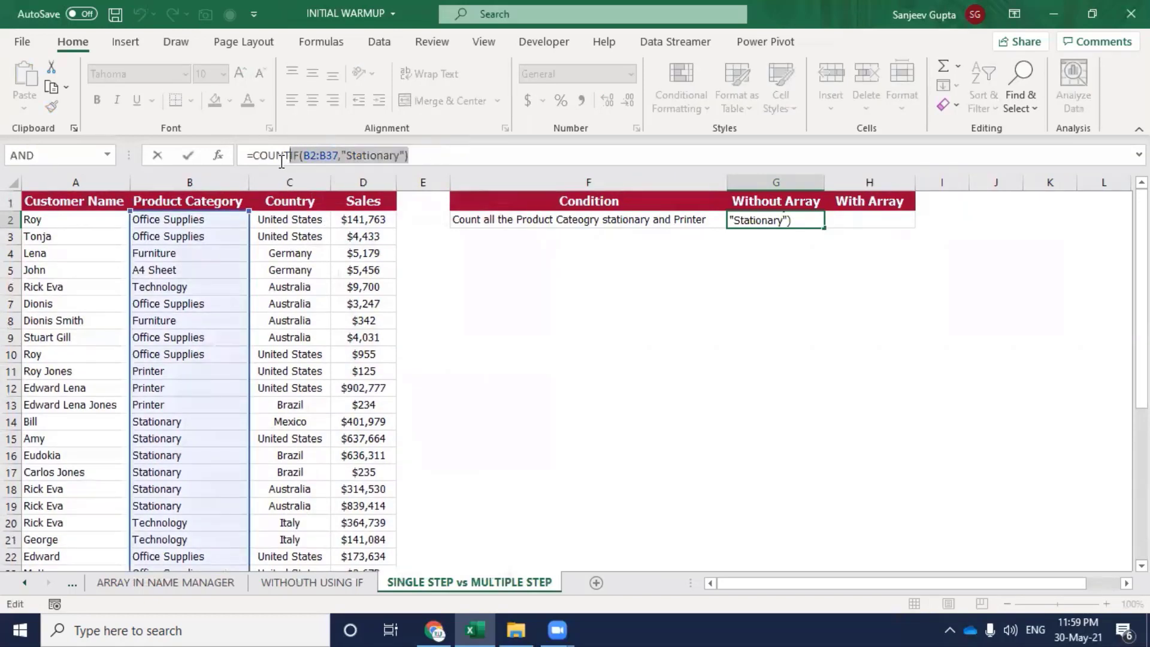
key(ctrl+c)
click(430, 150)
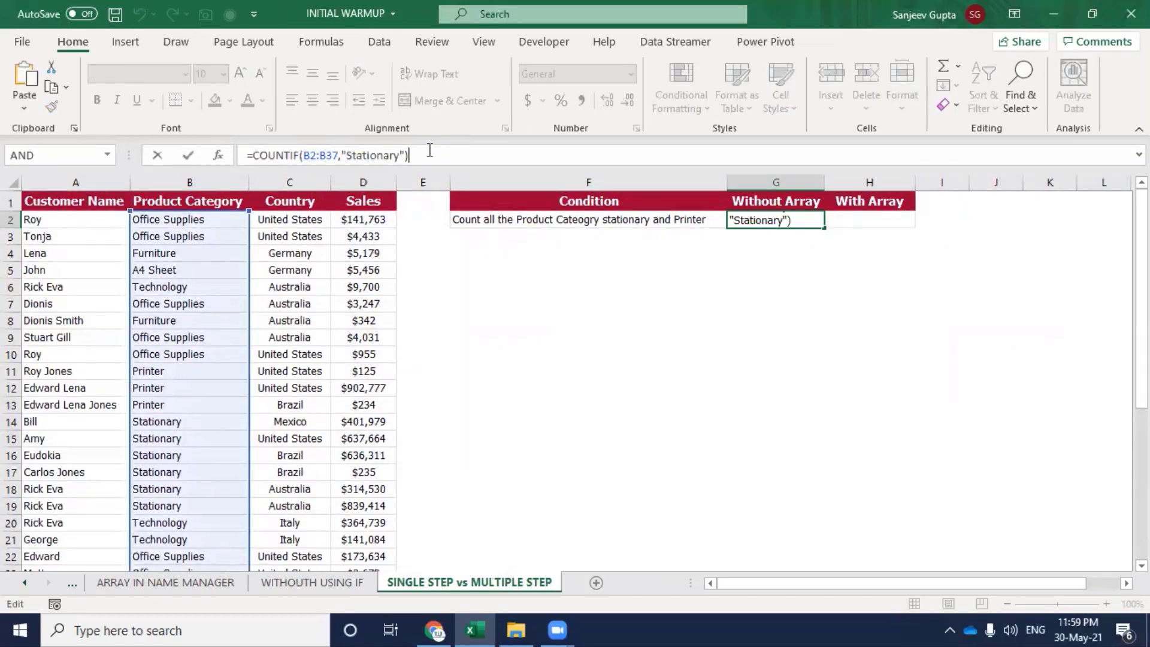
key(ctrl+v)
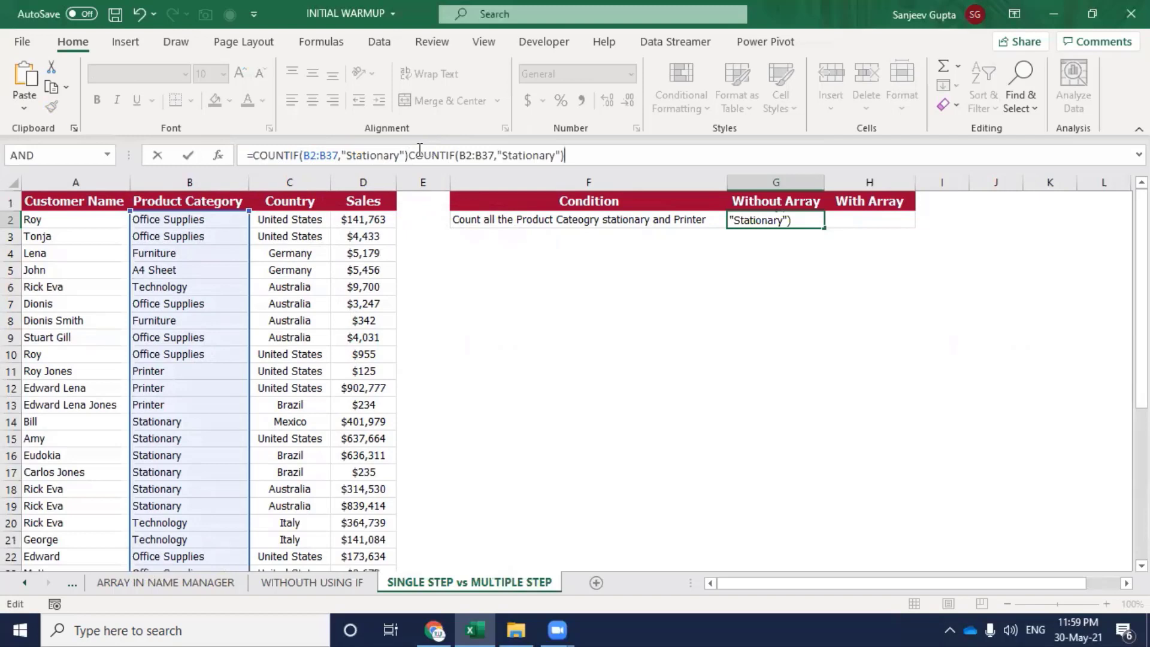
click(410, 155)
text(+)
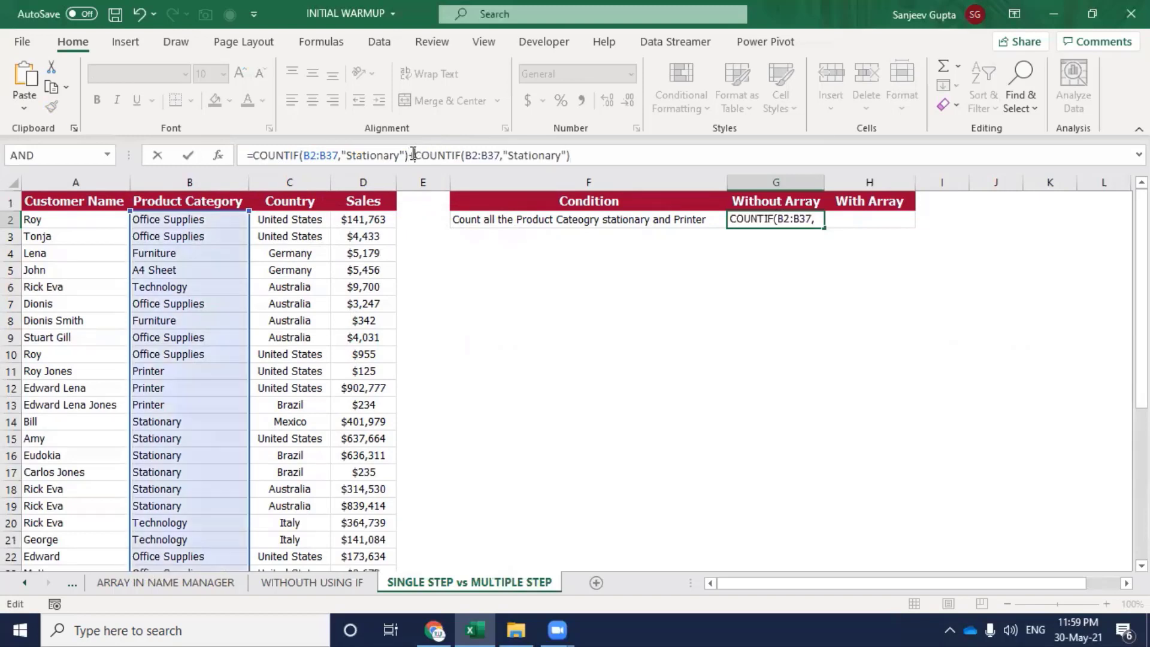
click(609, 155)
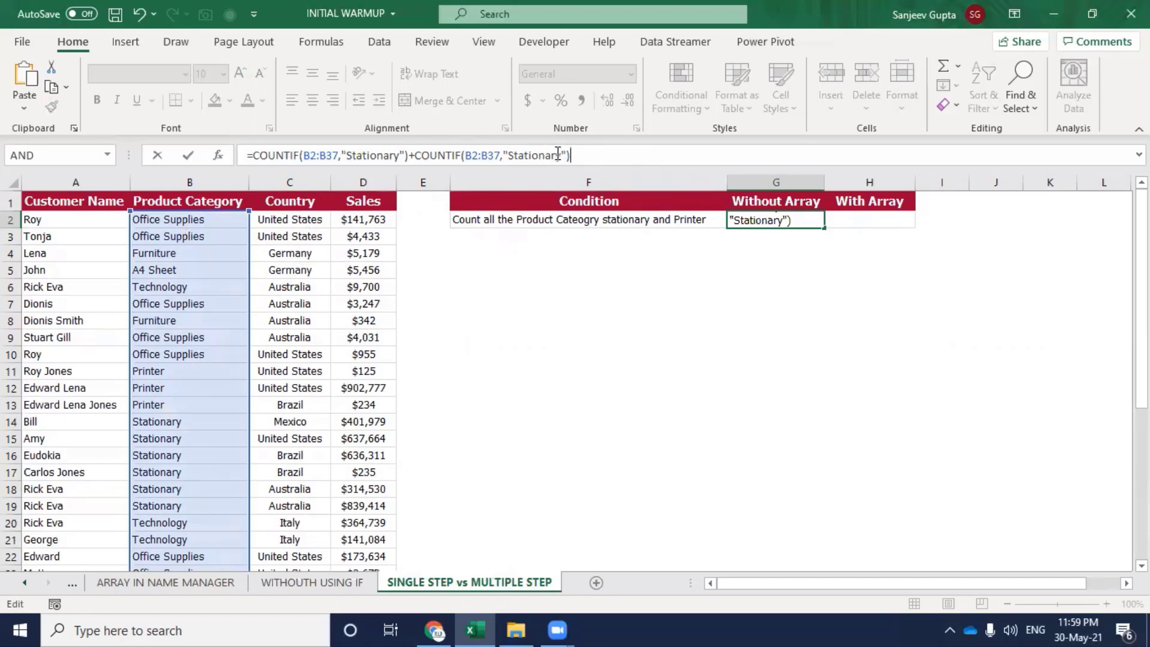
double_click(544, 158)
text(")
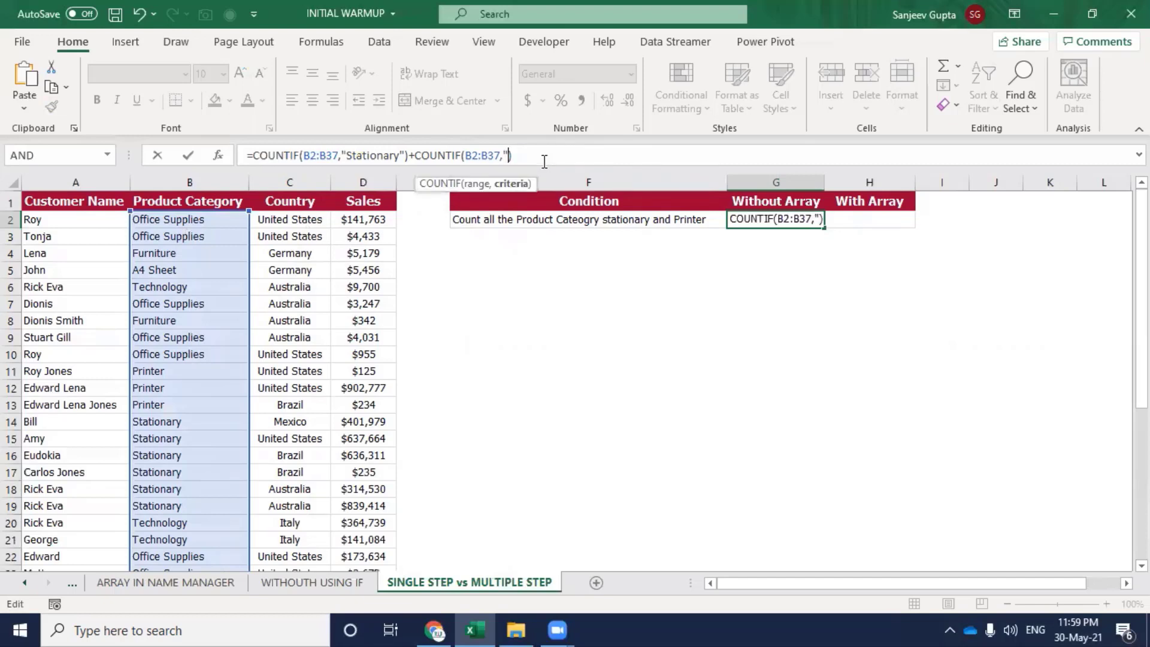
text(Printer")
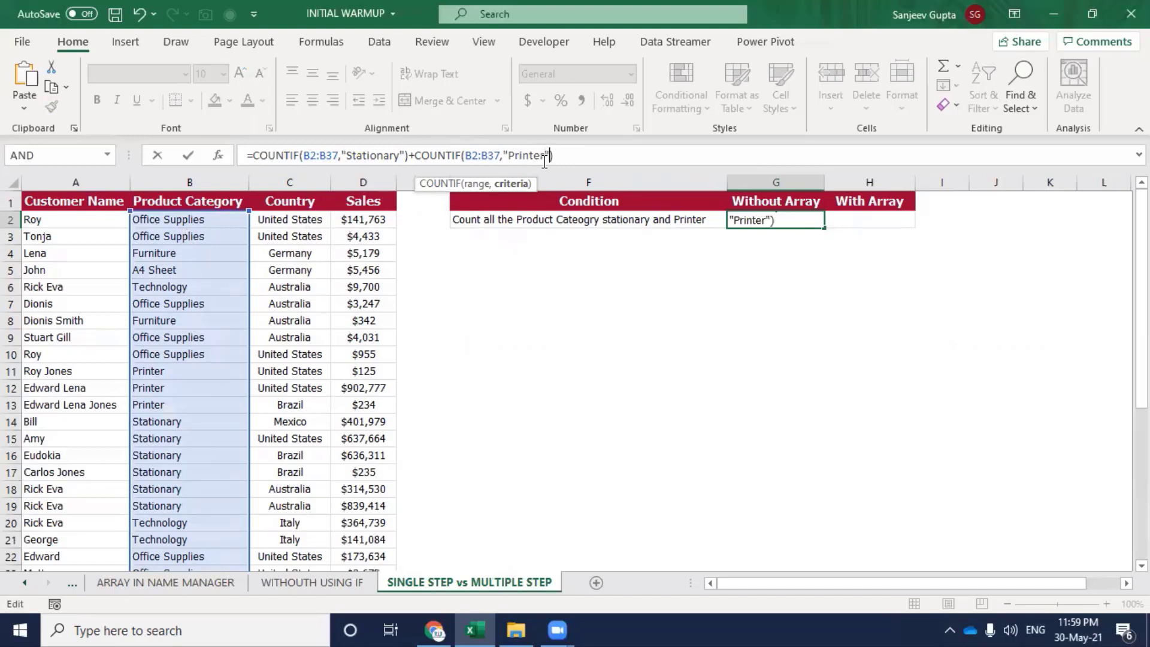
key(Return)
Apply General number format to G2 so it shows a plain 11.
key(Up)
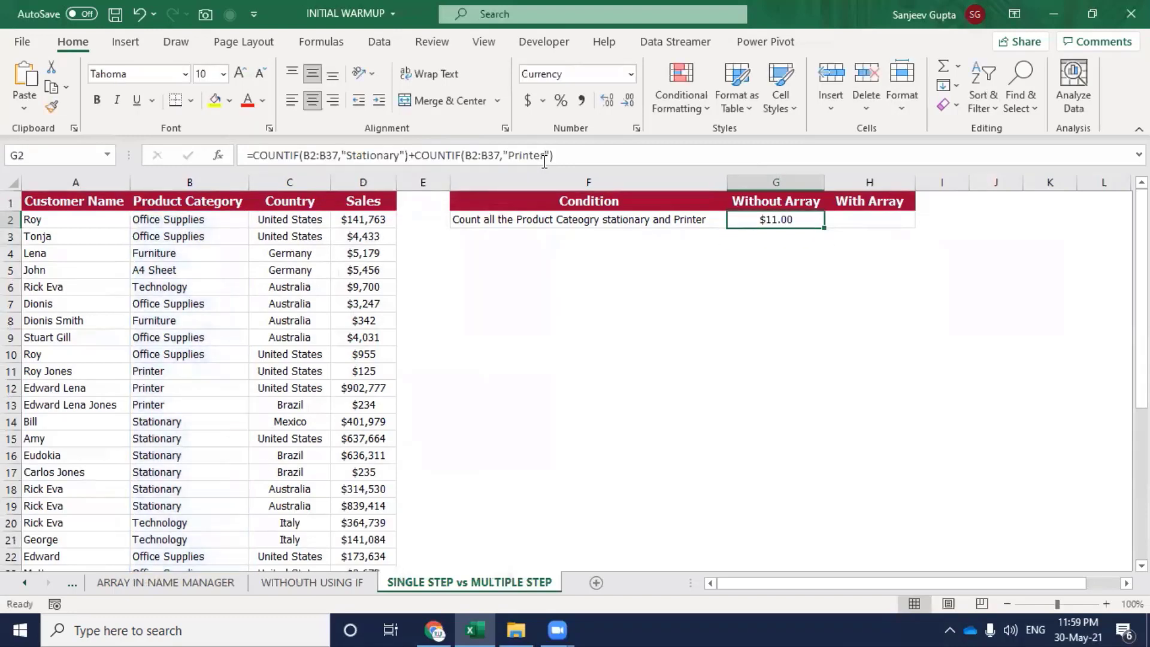
key(ctrl+shift+asciitilde)
key(Right)
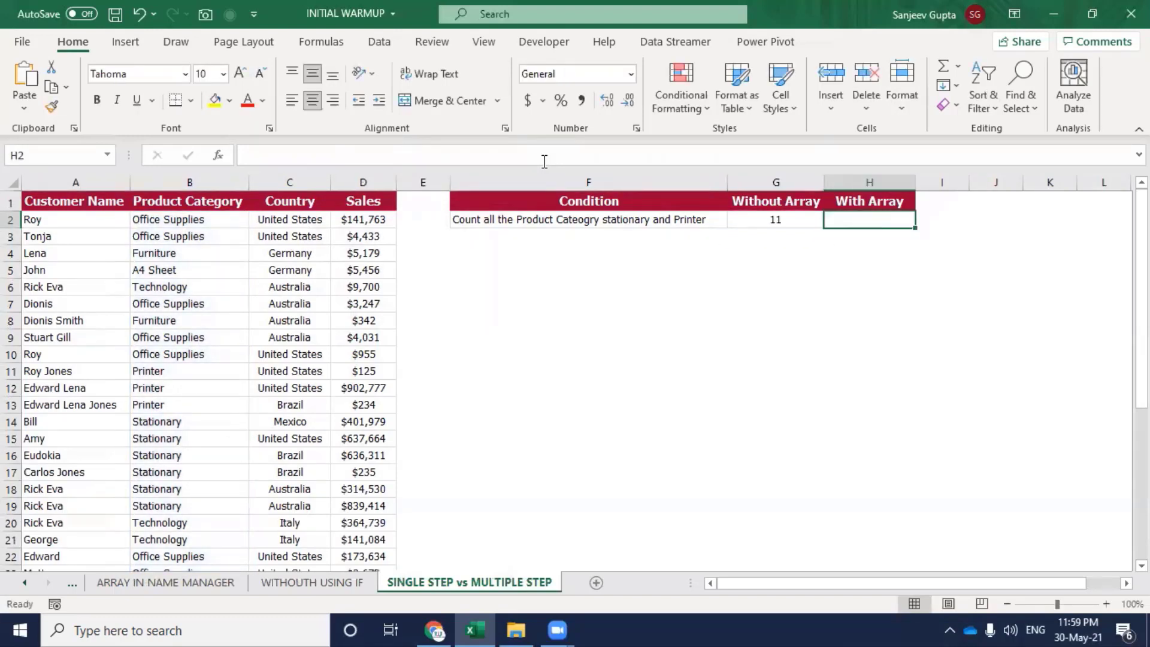
key(Left)
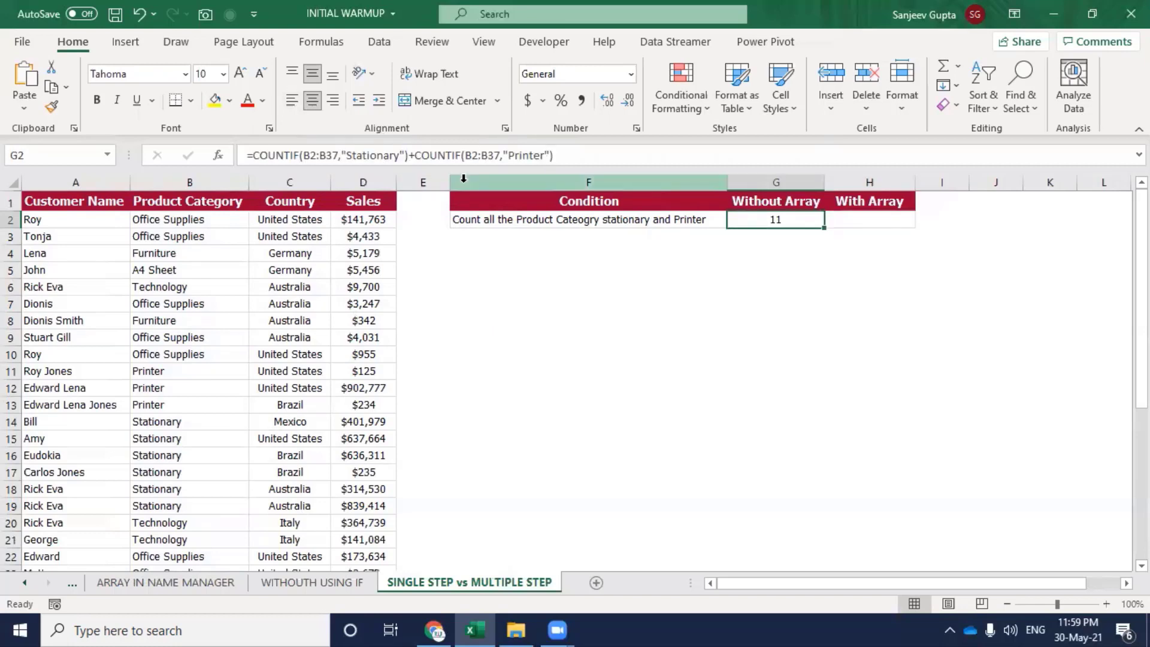
Start H2's formula as =SUM(IF((B2:B37="Stationary".
key(Right)
text(=)
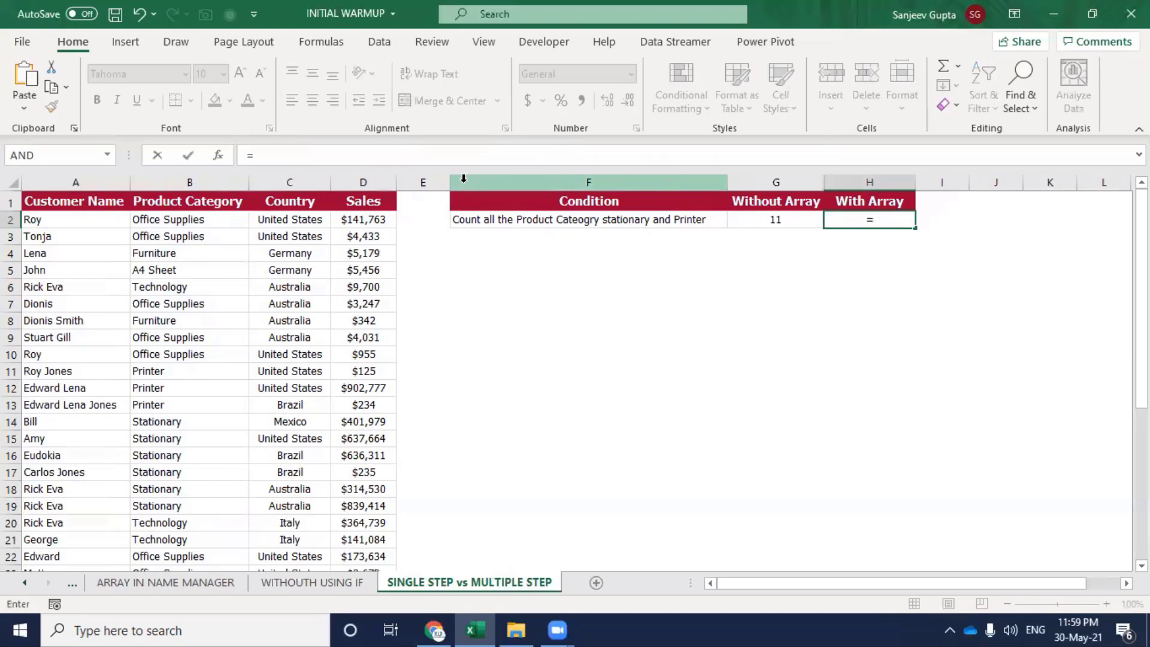
text(sum)
key(Tab)
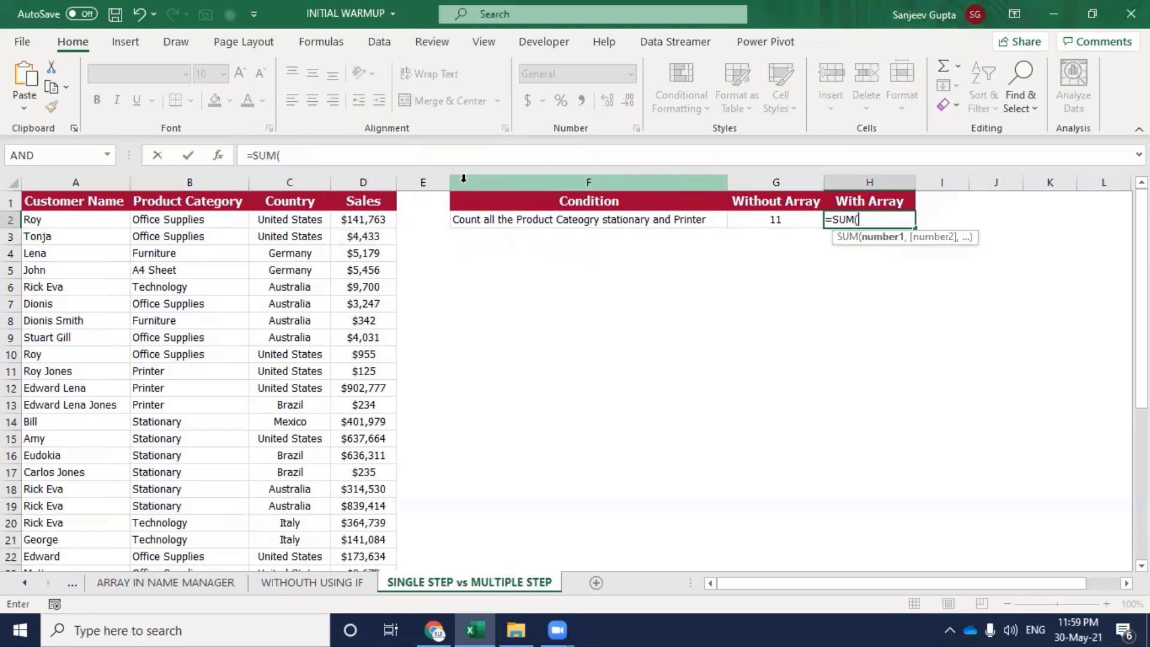
text(if)
key(Tab)
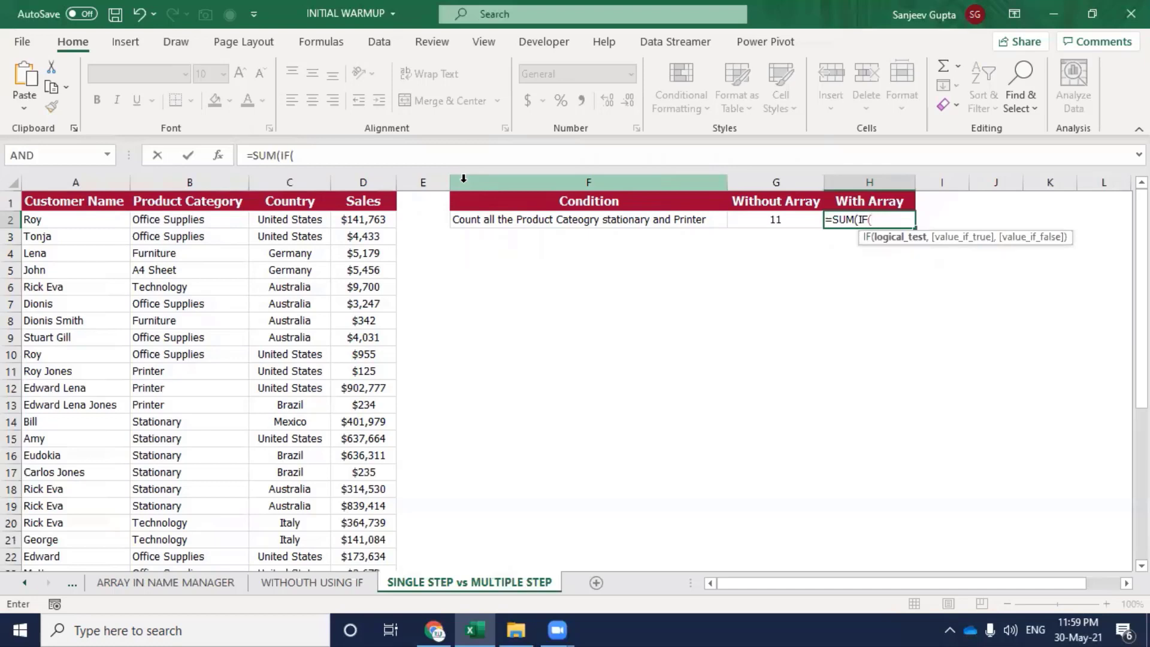
text(()
click(208, 221)
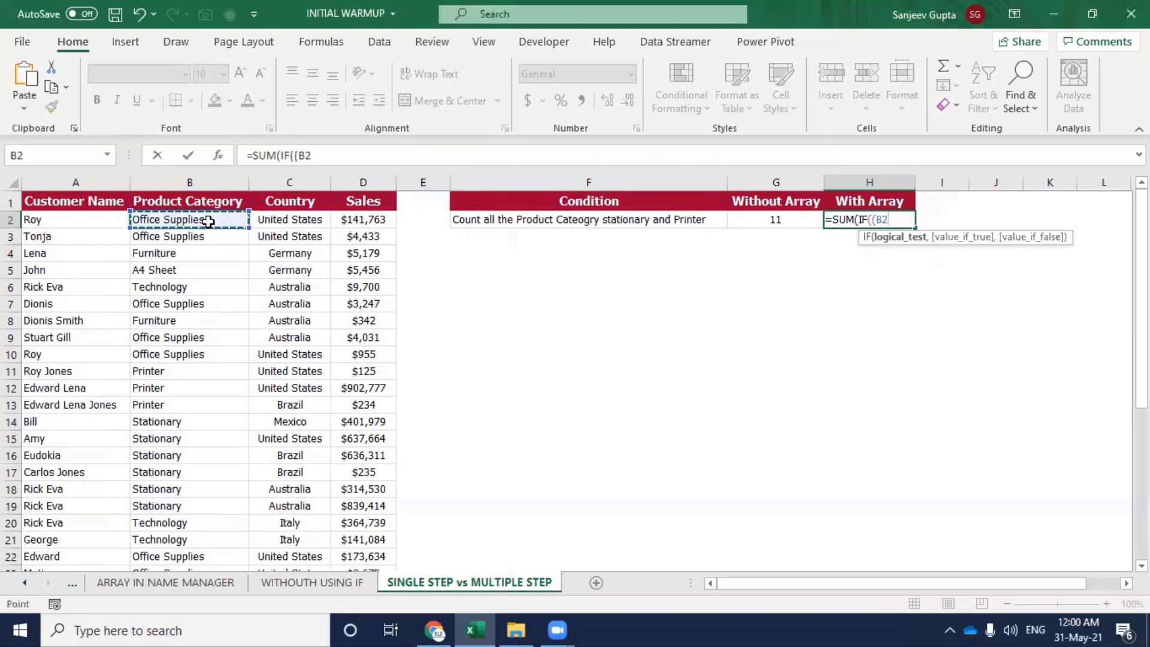
key(ctrl+shift+Down)
text(:B37=")
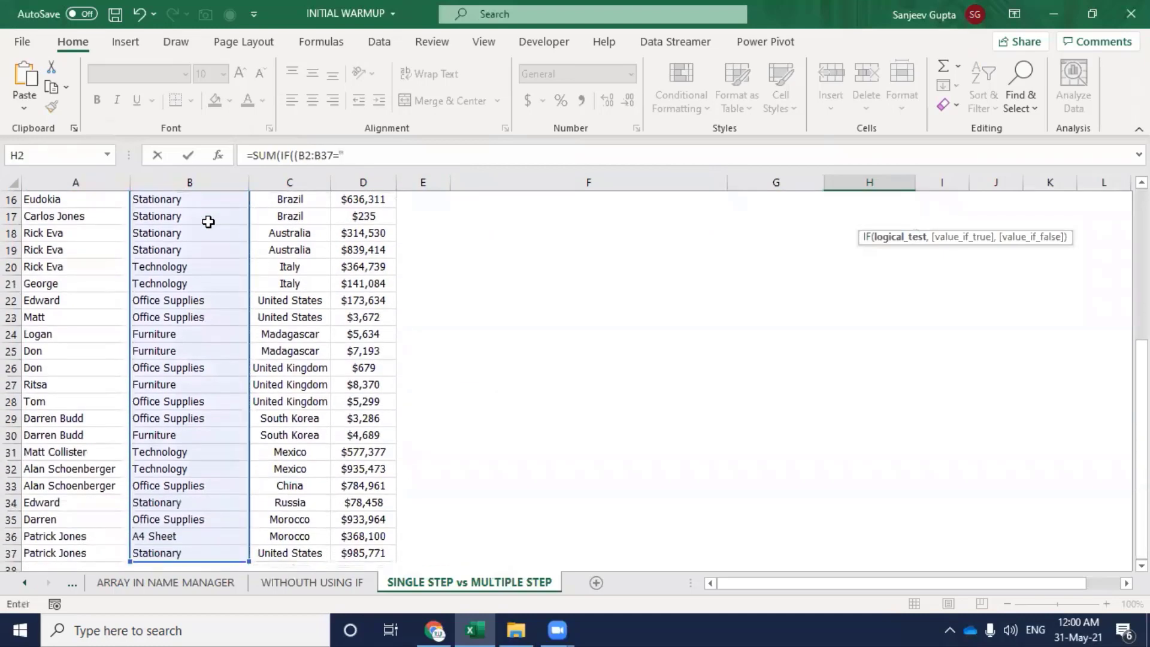
text(Stationary")+)
Complete it with +(B2:B37="Printer"),1,0 and enter as an array formula returning 11.
click(440, 154)
text(()
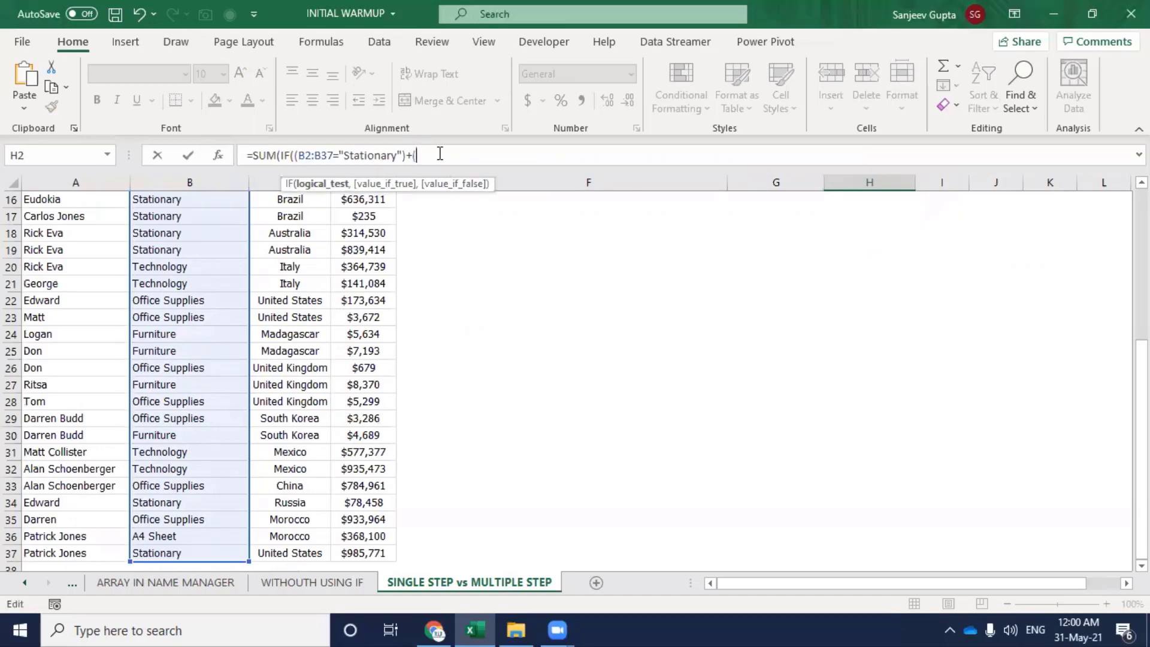
click(226, 283)
key(ctrl+Up)
key(Down)
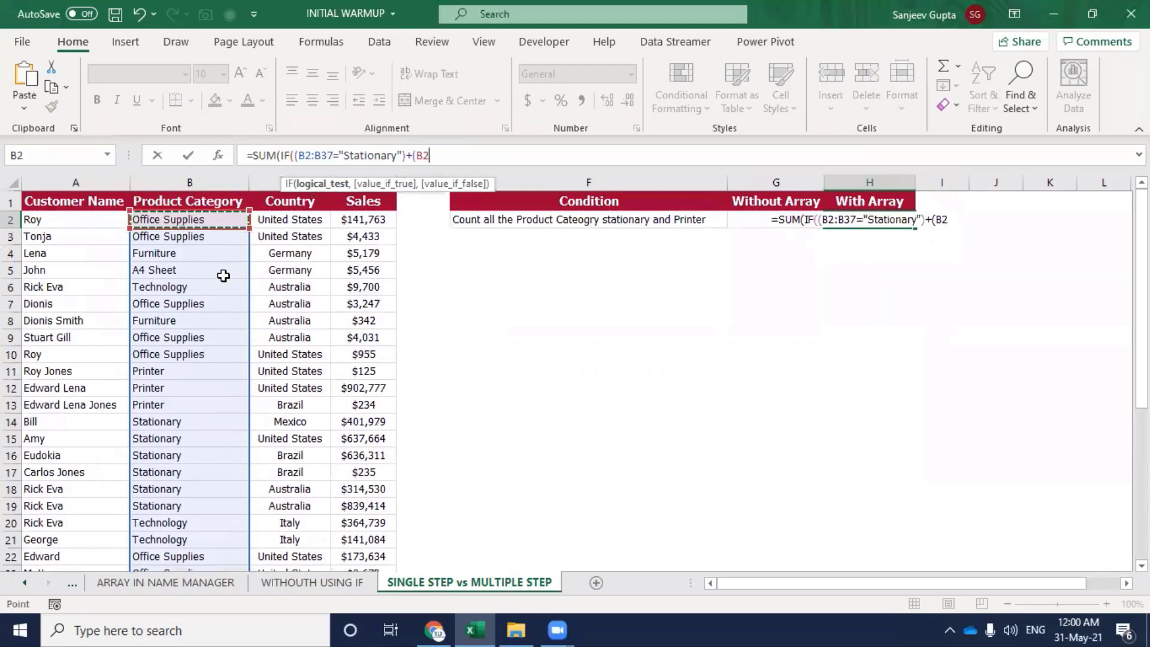
key(ctrl+shift+Down)
text(:B37=")
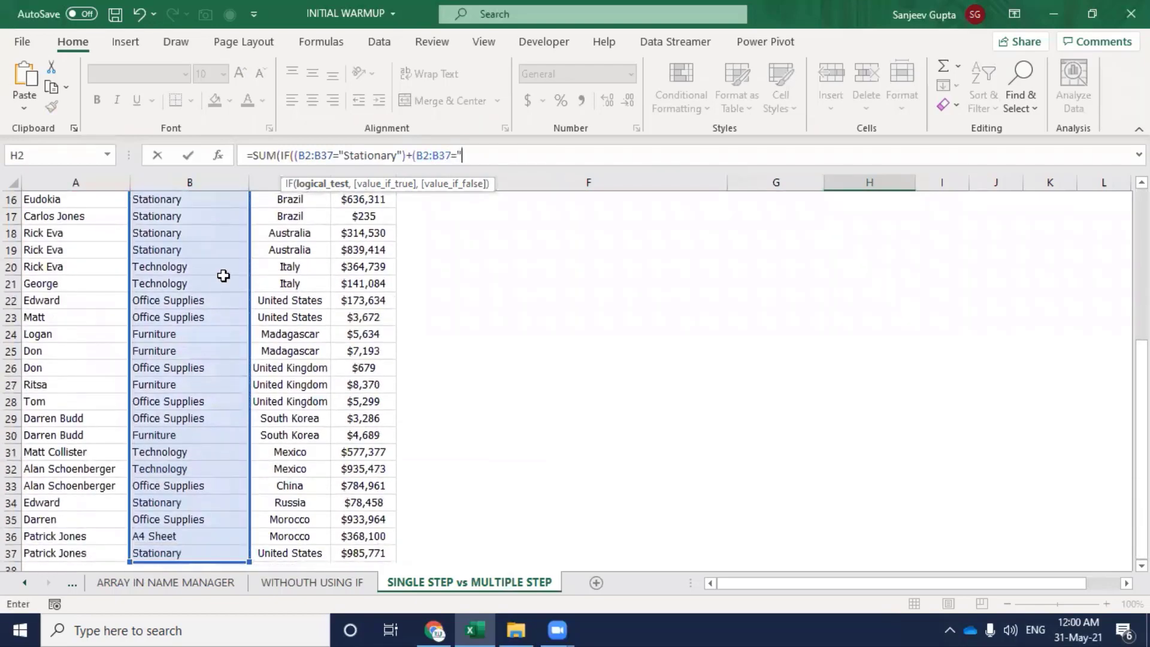
text(Printer")
text())
text(,)
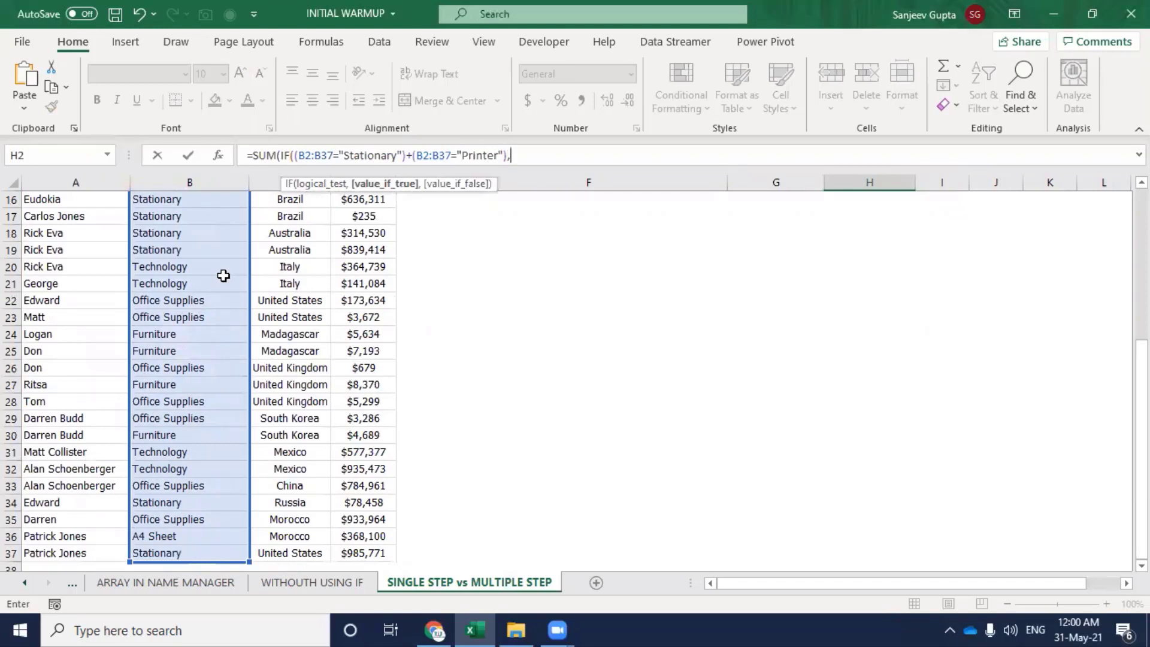
text(1,)
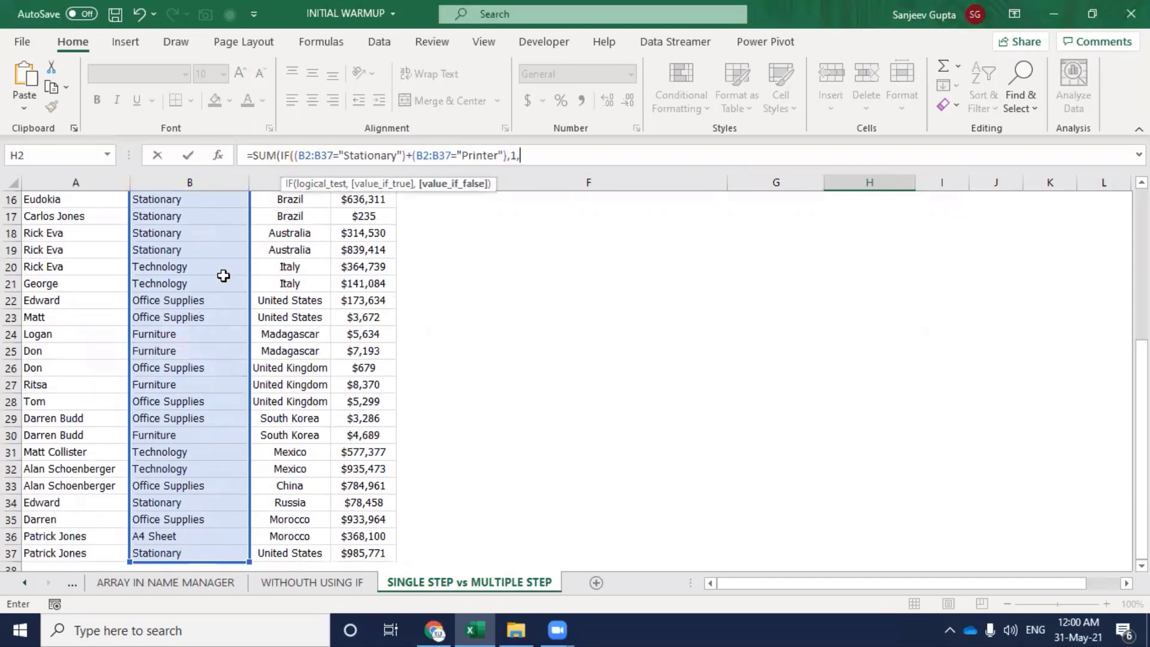
text(0))
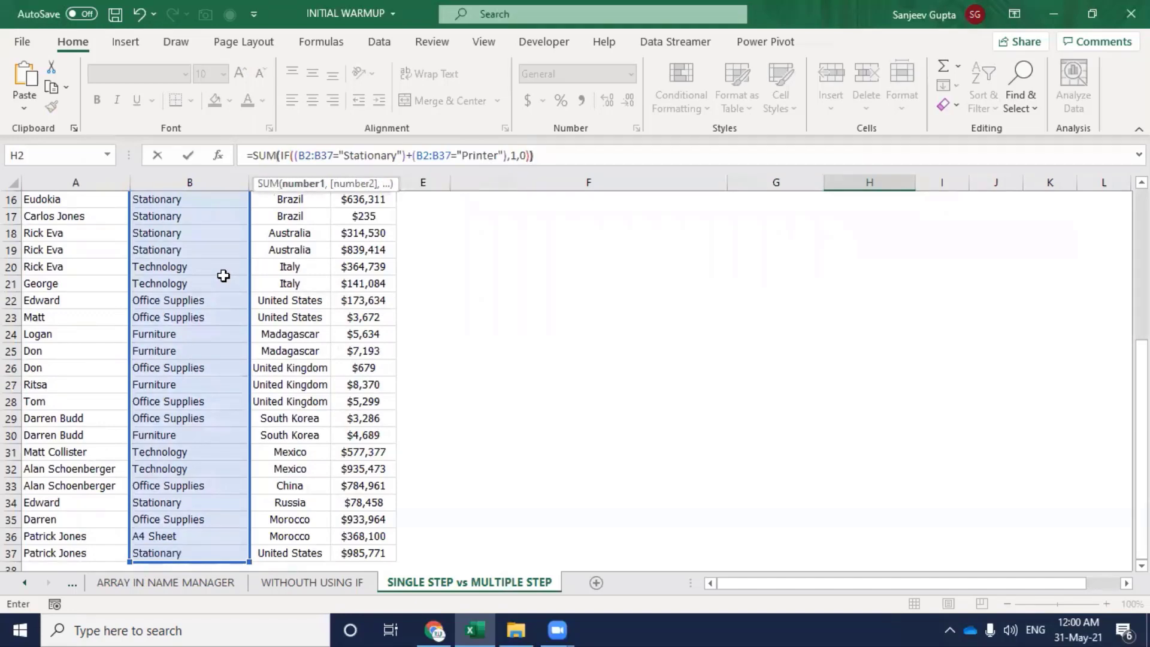
text())
key(ctrl+shift+Return)
scroll(223, 276, up, 2)
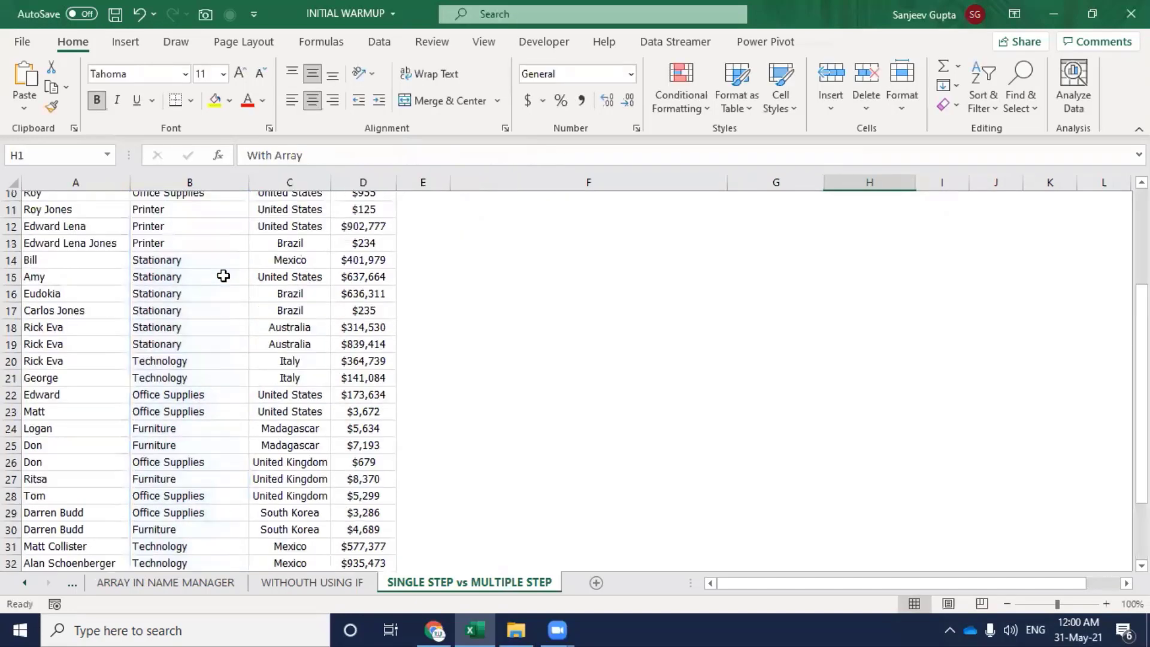
scroll(223, 276, up, 3)
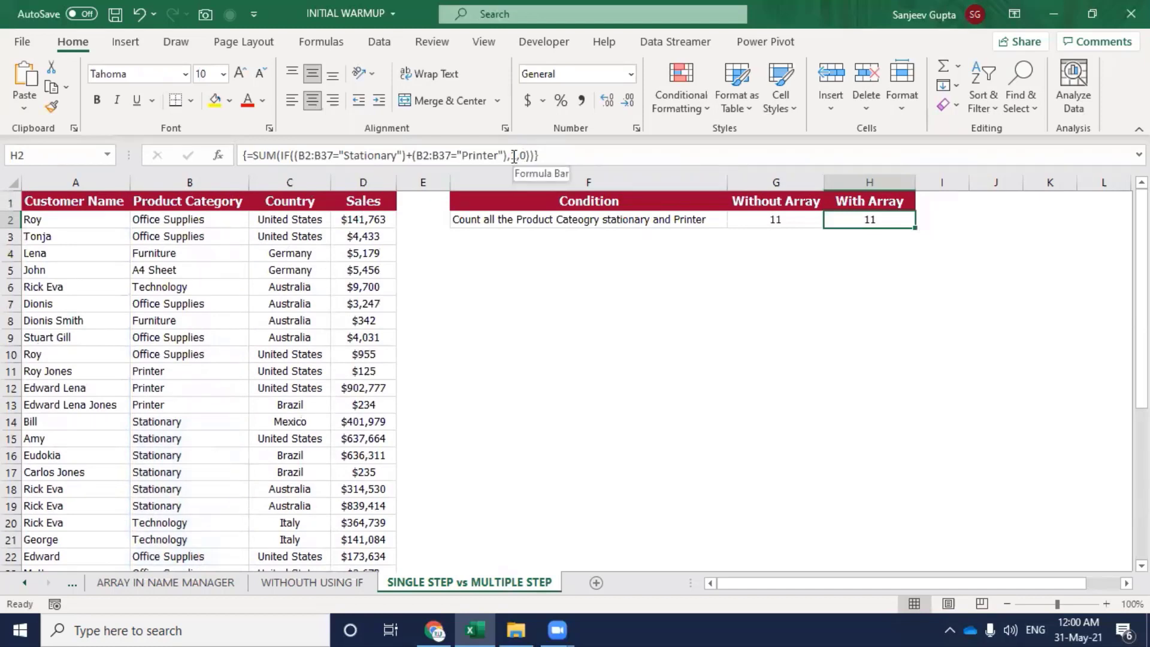
Try replacing H2's 1,0 IF arguments, then abandon the edit and keep the original formula.
click(516, 156)
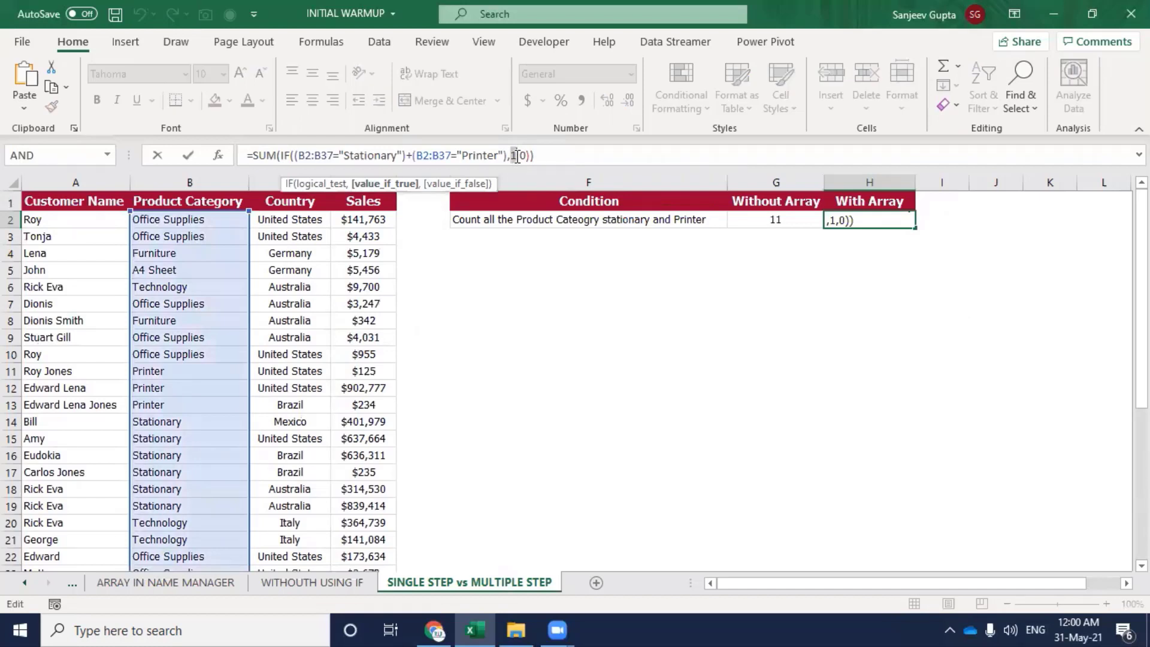
key(Delete)
text(-)
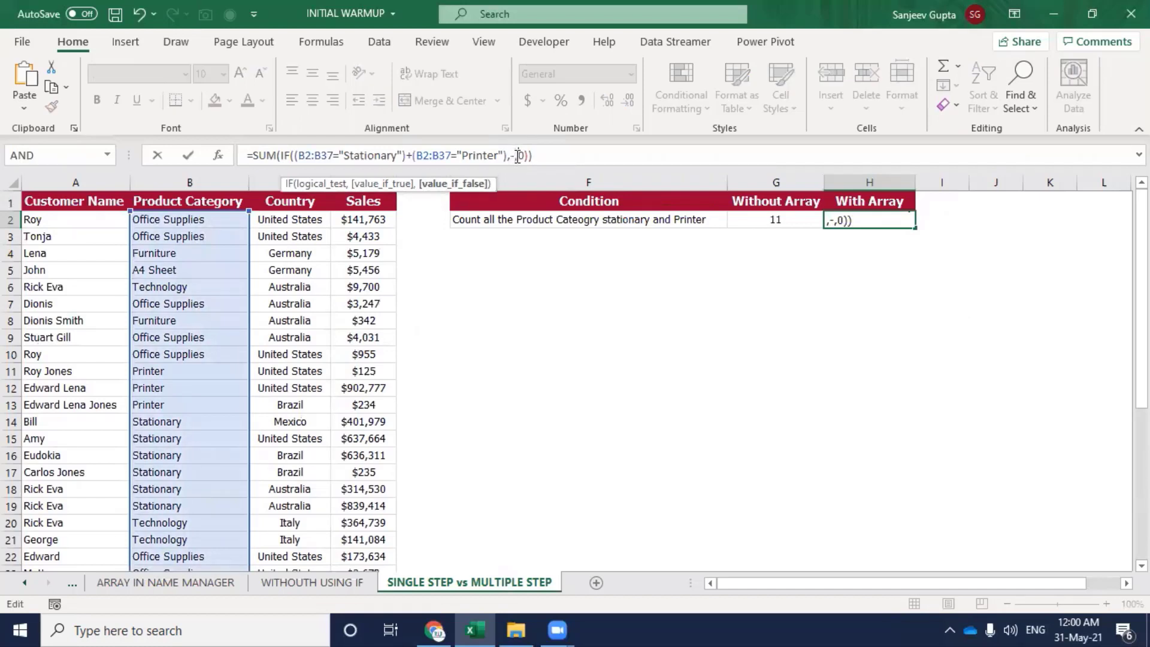
key(Delete)
text(-)
key(Return)
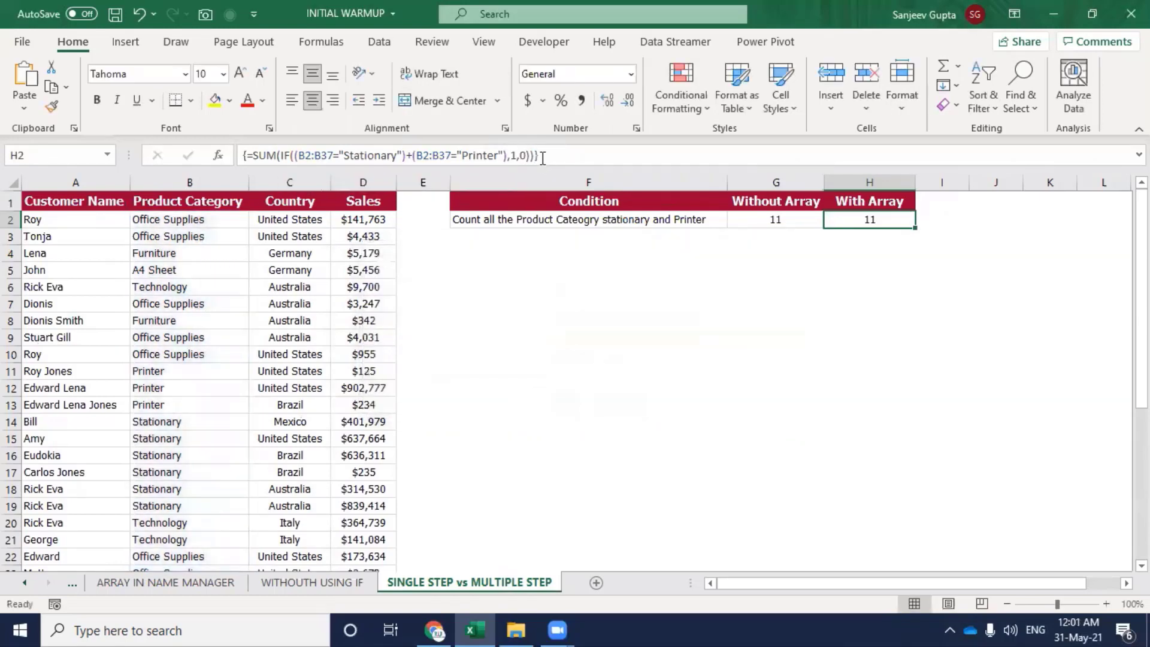
key(Down)
key(Up)
key(Right)
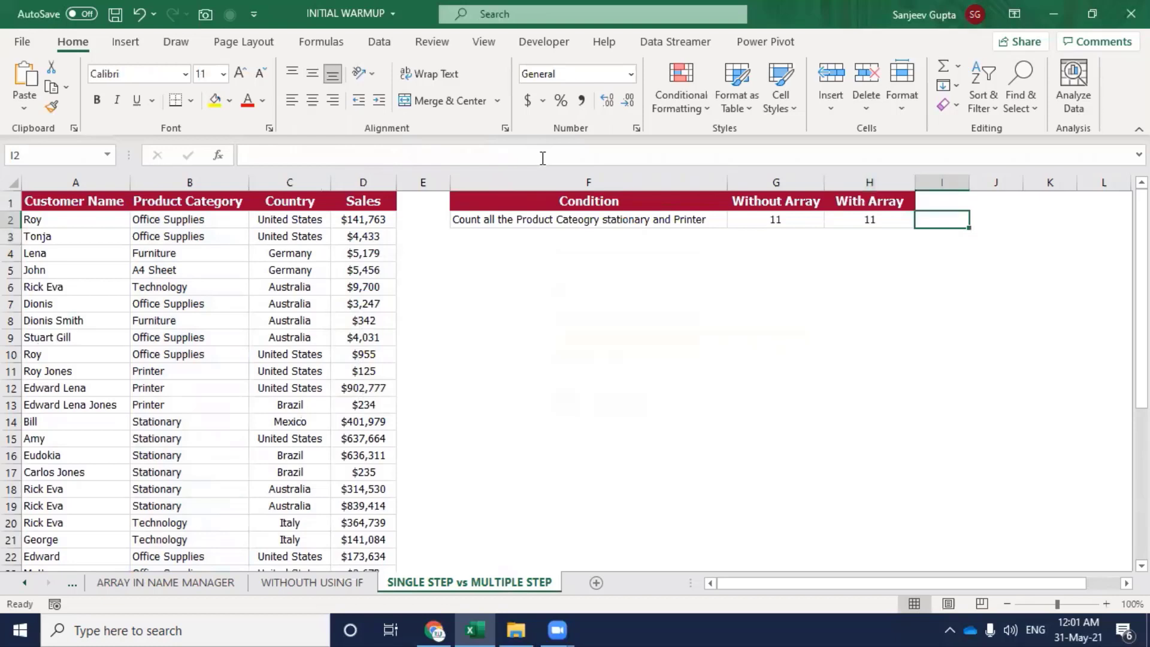
Begin I2's formula as =SUM(--((B2:B37="Stationary".
text(=sum)
key(Tab)
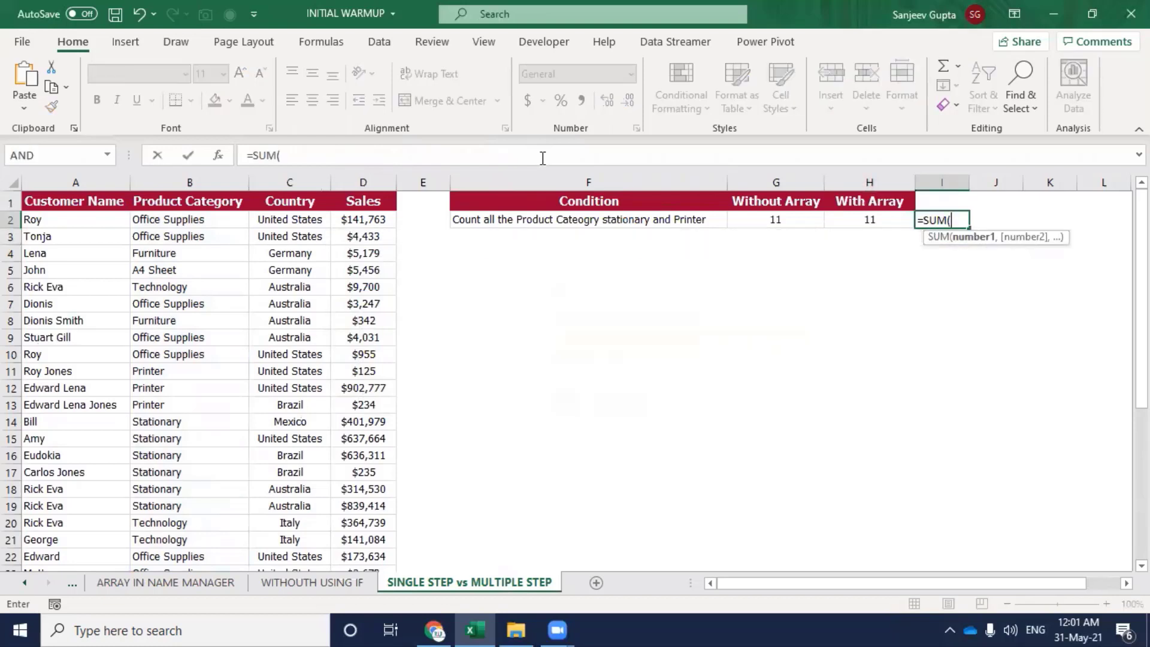
text(-)
text(-)
text(()
text(()
click(169, 222)
key(ctrl+shift+Down)
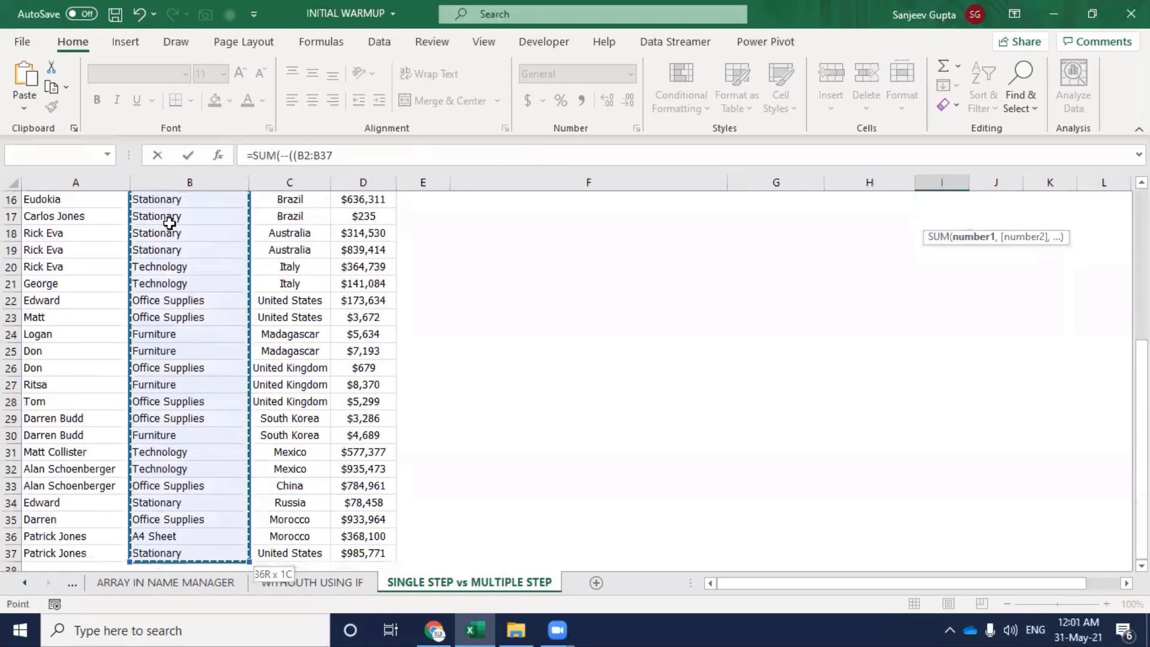
text(="S)
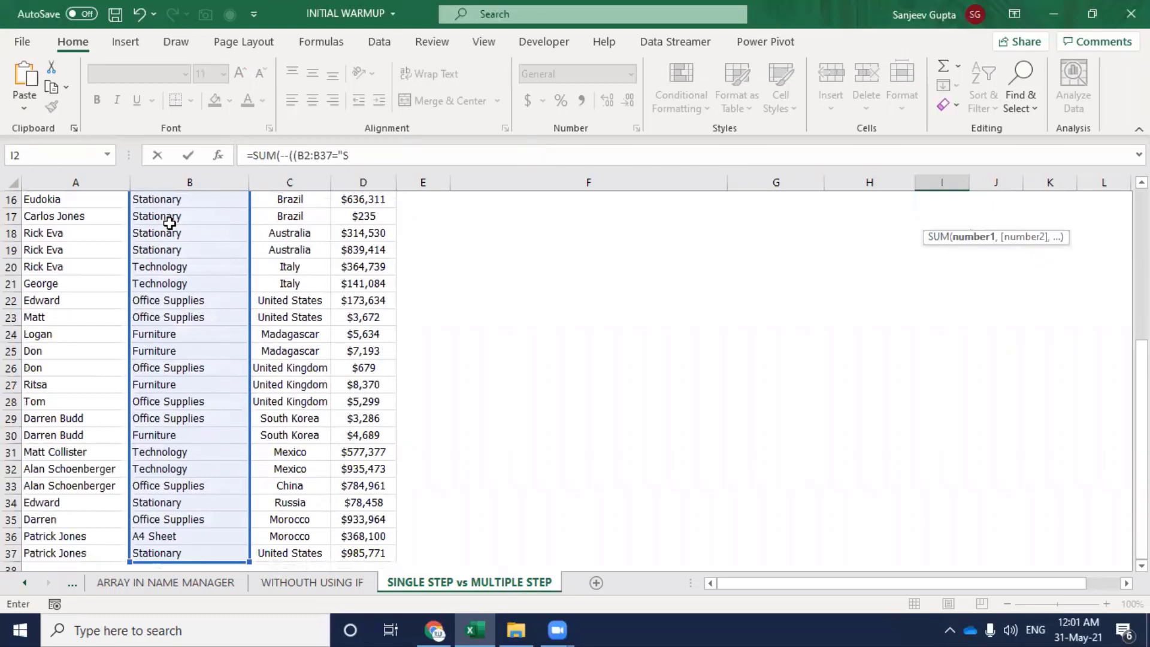
text(tationary)
Finish it with +(B2:B37="Printer"))) and enter as an array formula returning 11.
click(169, 230)
scroll(170, 228, up, 5)
click(170, 223)
key(ctrl+shift+Down)
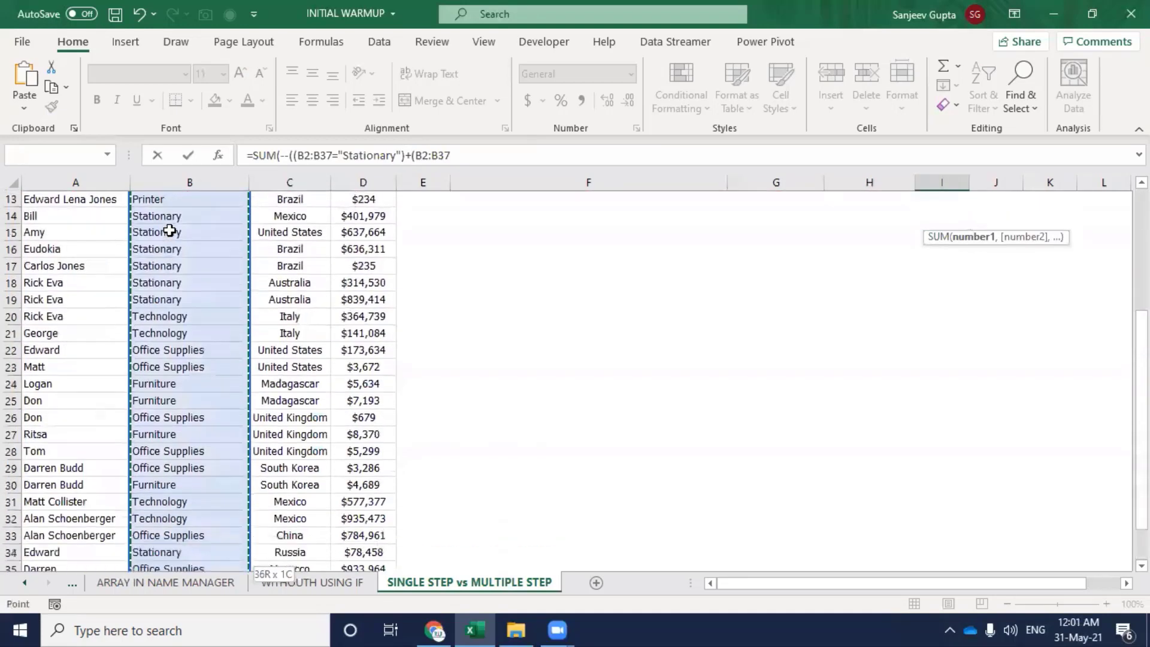
scroll(170, 231, down, 1)
text(="P)
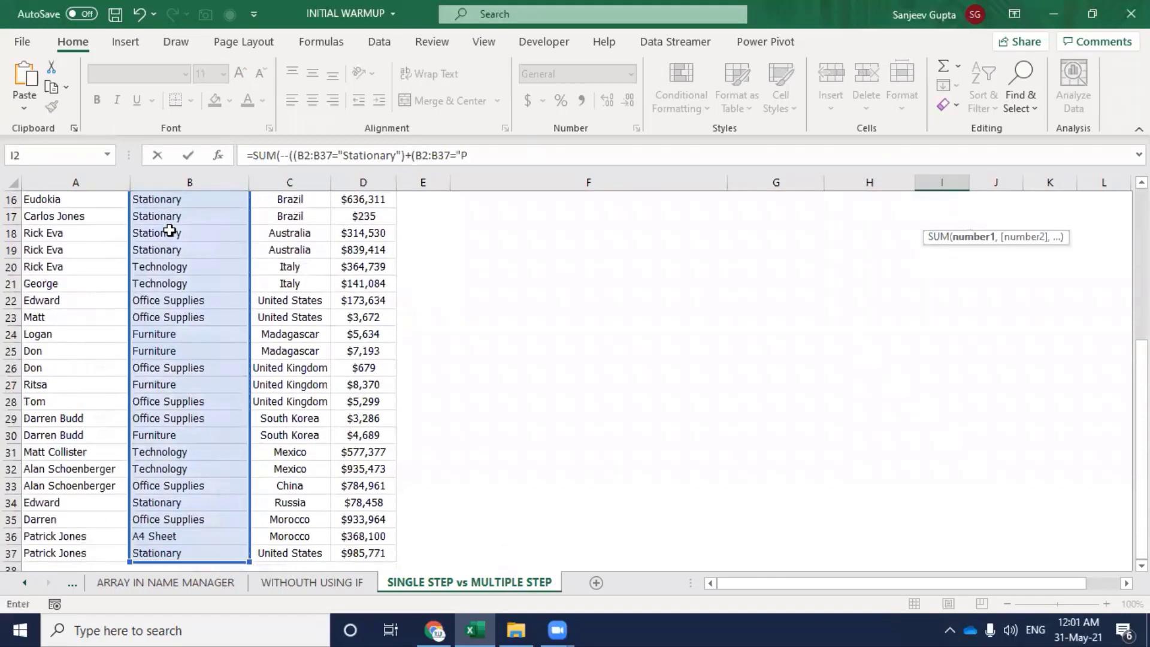
text(rinter"))))
click(529, 156)
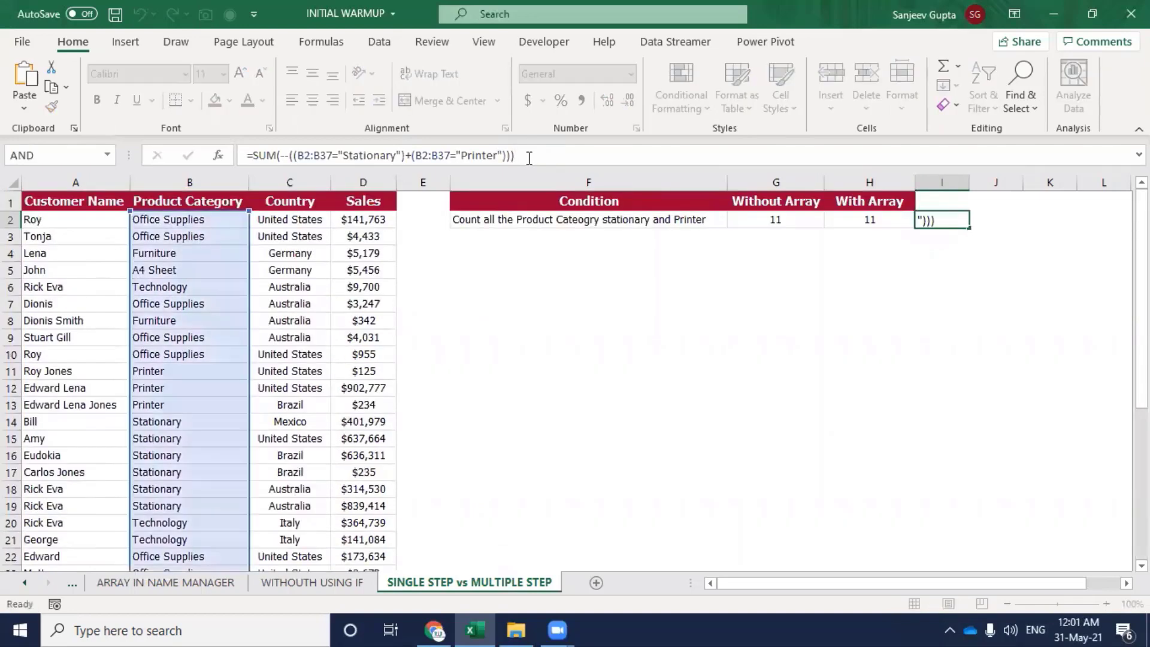
key(ctrl+shift+Return)
Compare the G2, H2 and I2 formulas, confirming all three return 11.
key(Left)
key(Right)
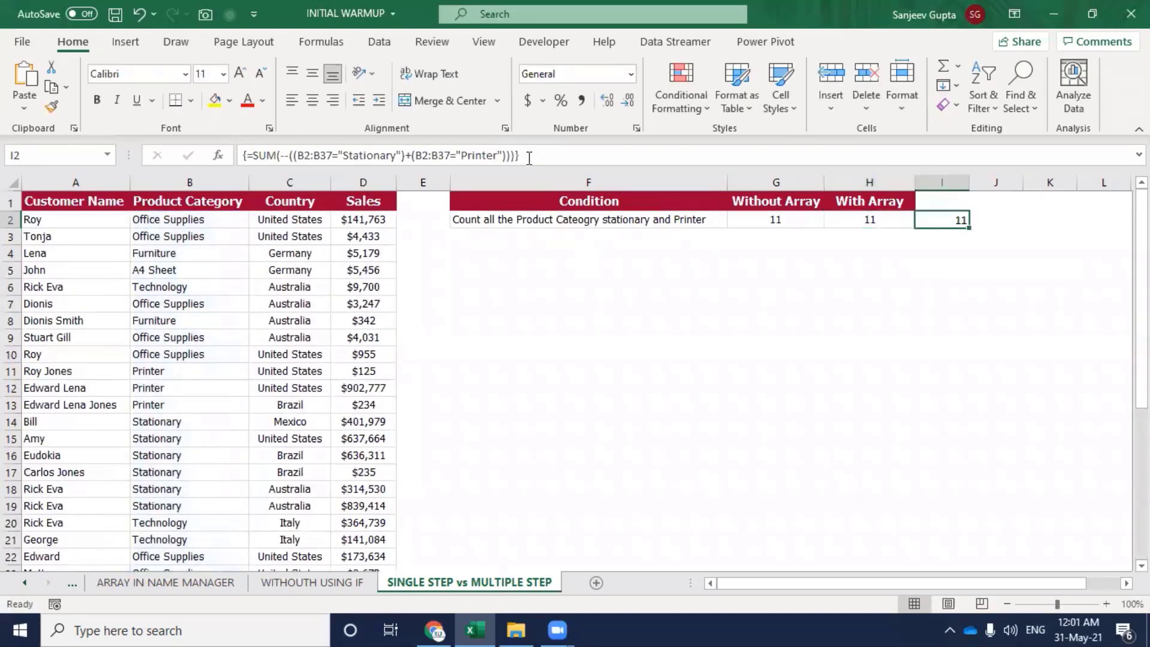
click(285, 157)
key(Escape)
click(899, 225)
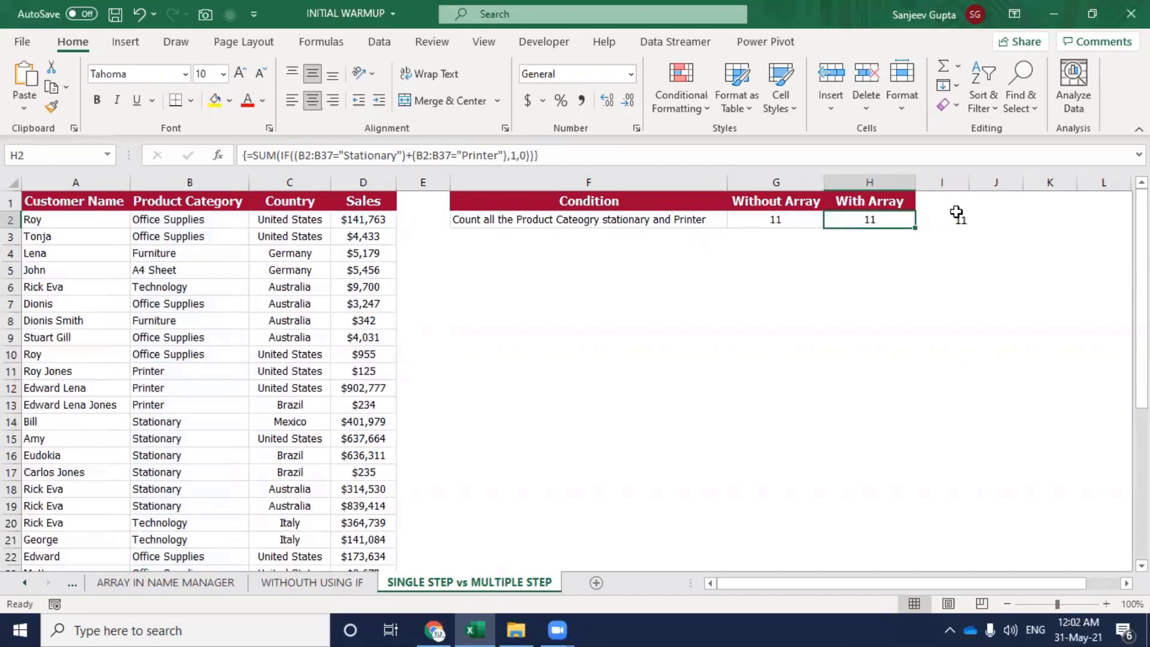
click(956, 217)
drag(803, 221, 873, 221)
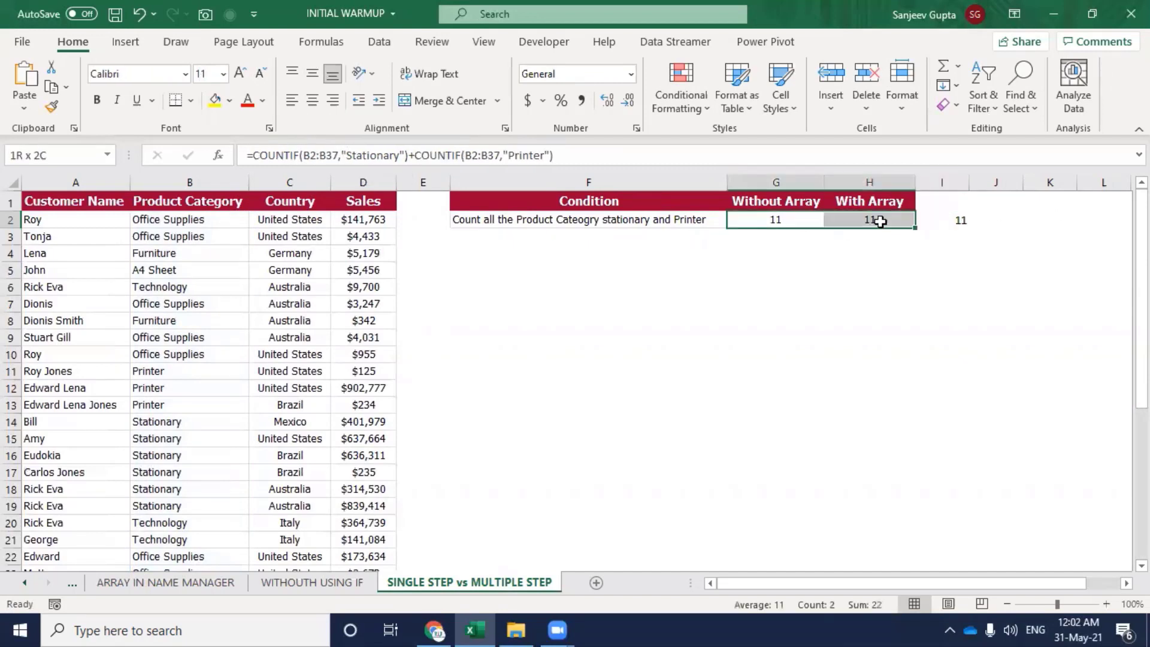
click(805, 222)
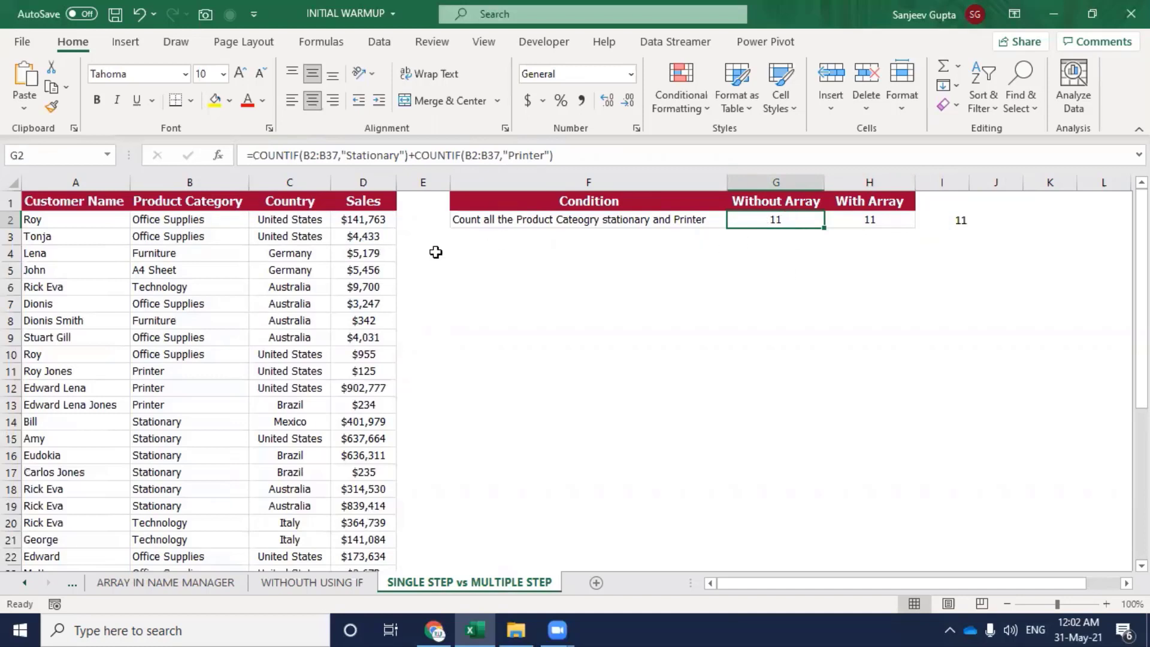
click(780, 255)
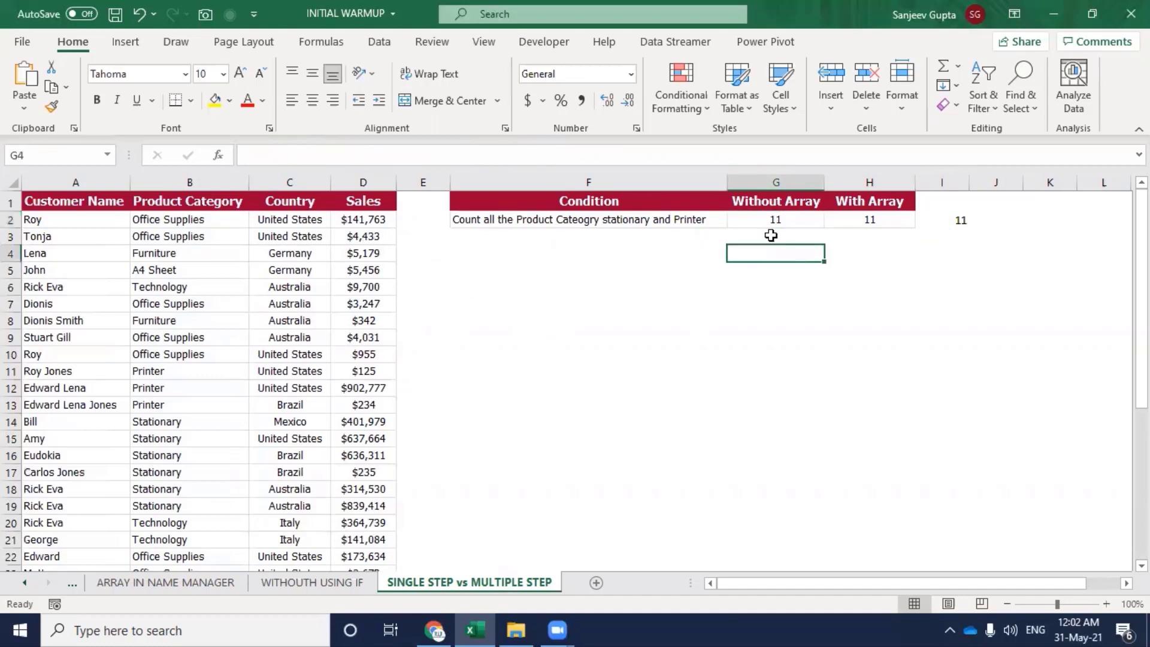